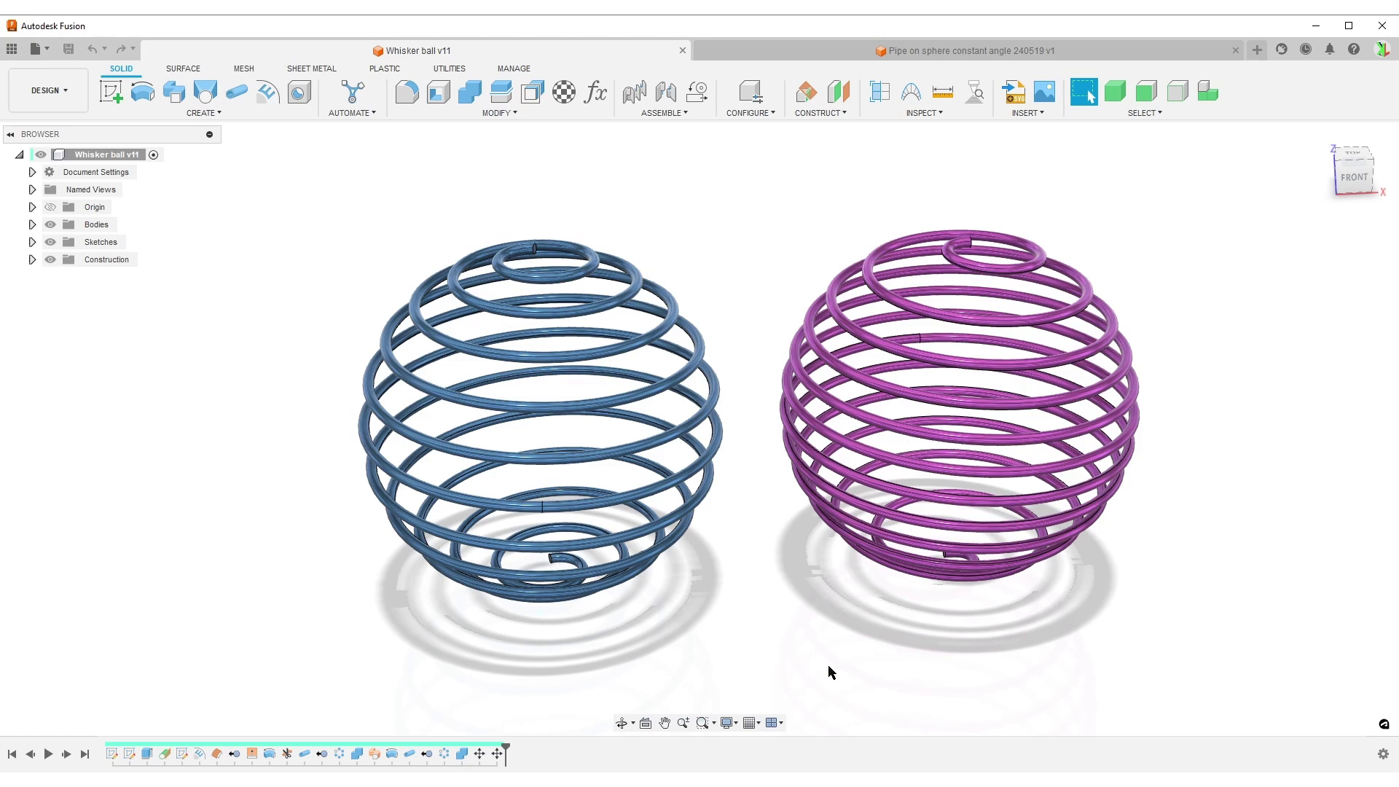
Step: Orbit, pan and fit the view to inspect the blue and magenta whisker balls from above
mouse_move(827, 665)
shift+middle_down()
mouse_move(846, 646)
mouse_move(802, 658)
shift+middle_up()
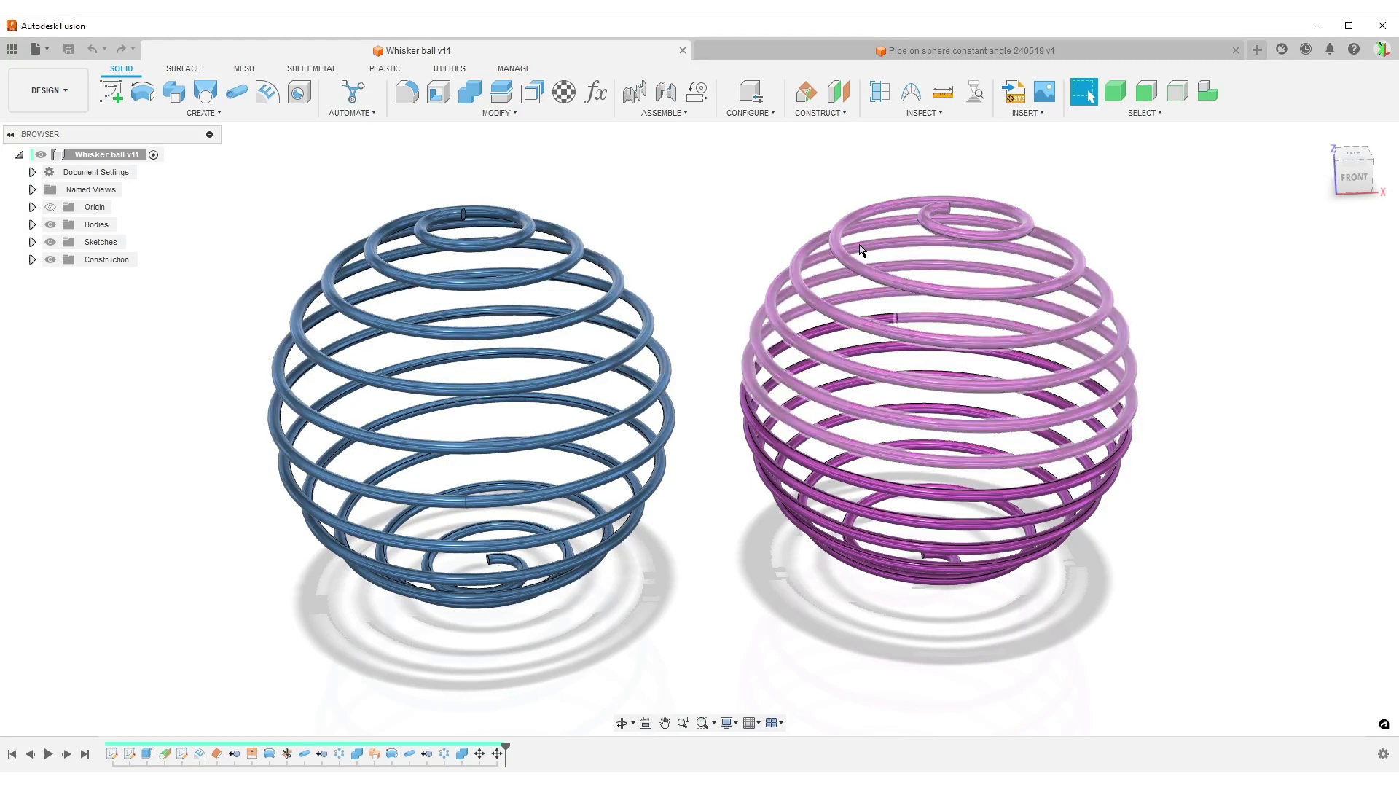
middle_drag(1170, 415, 1154, 459)
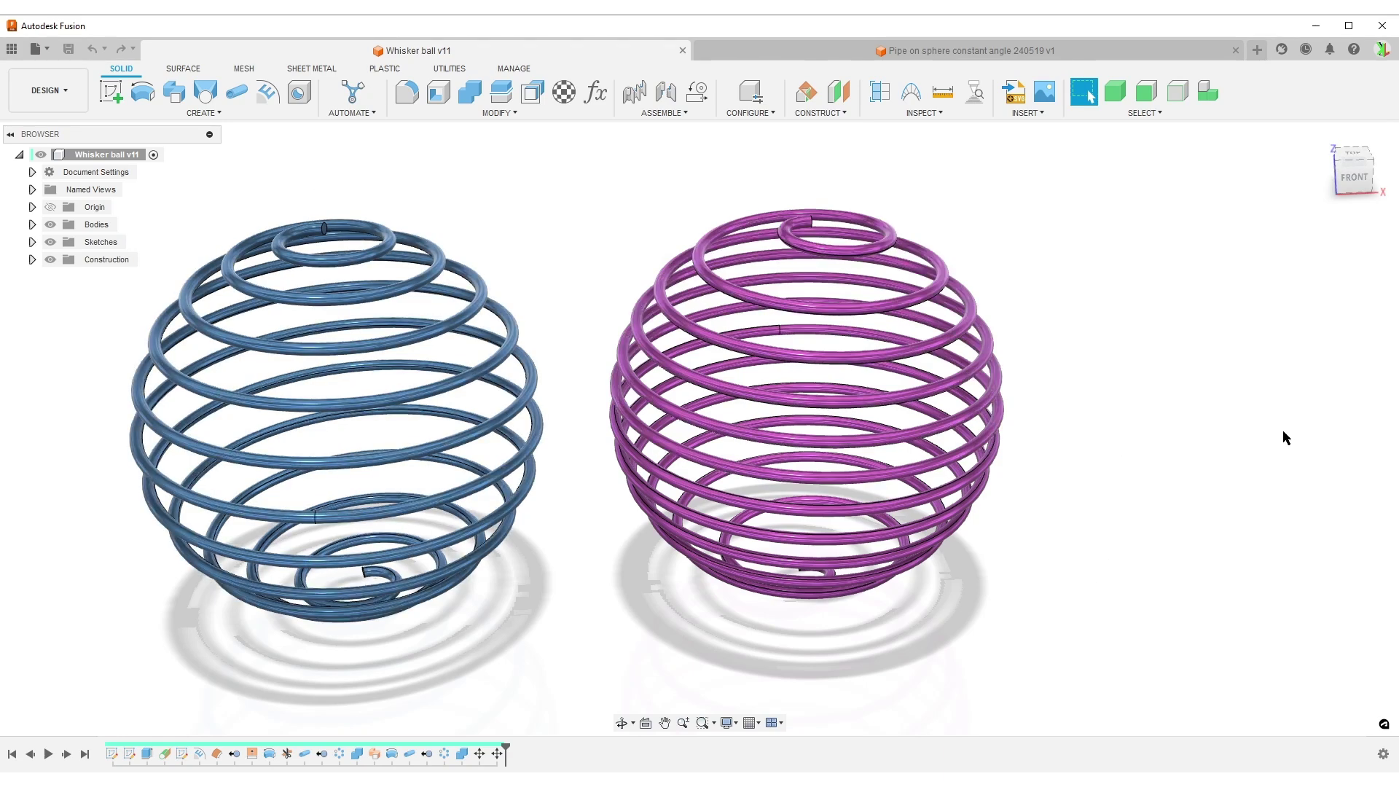
shift+middle_drag(1231, 490, 1265, 479)
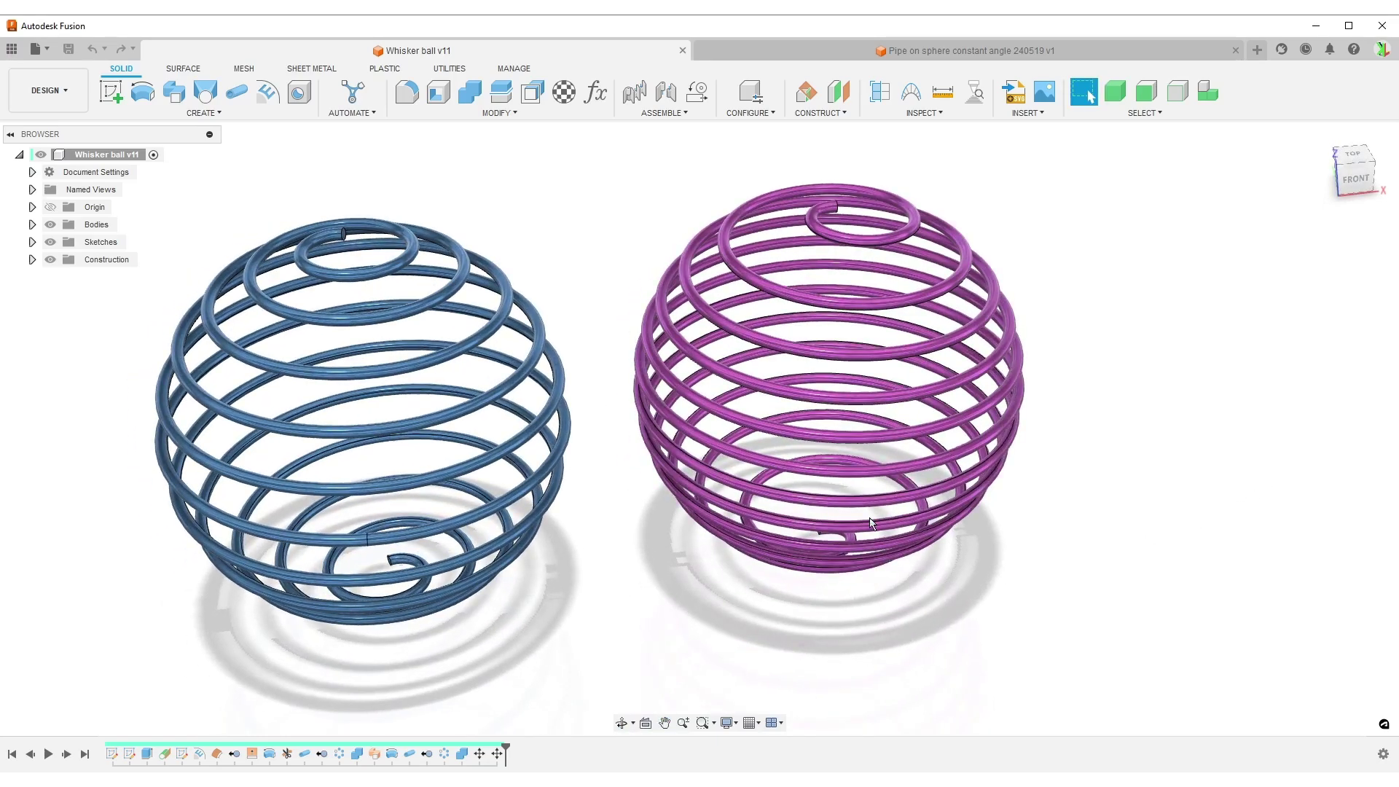
shift+middle_drag(998, 500, 1212, 488)
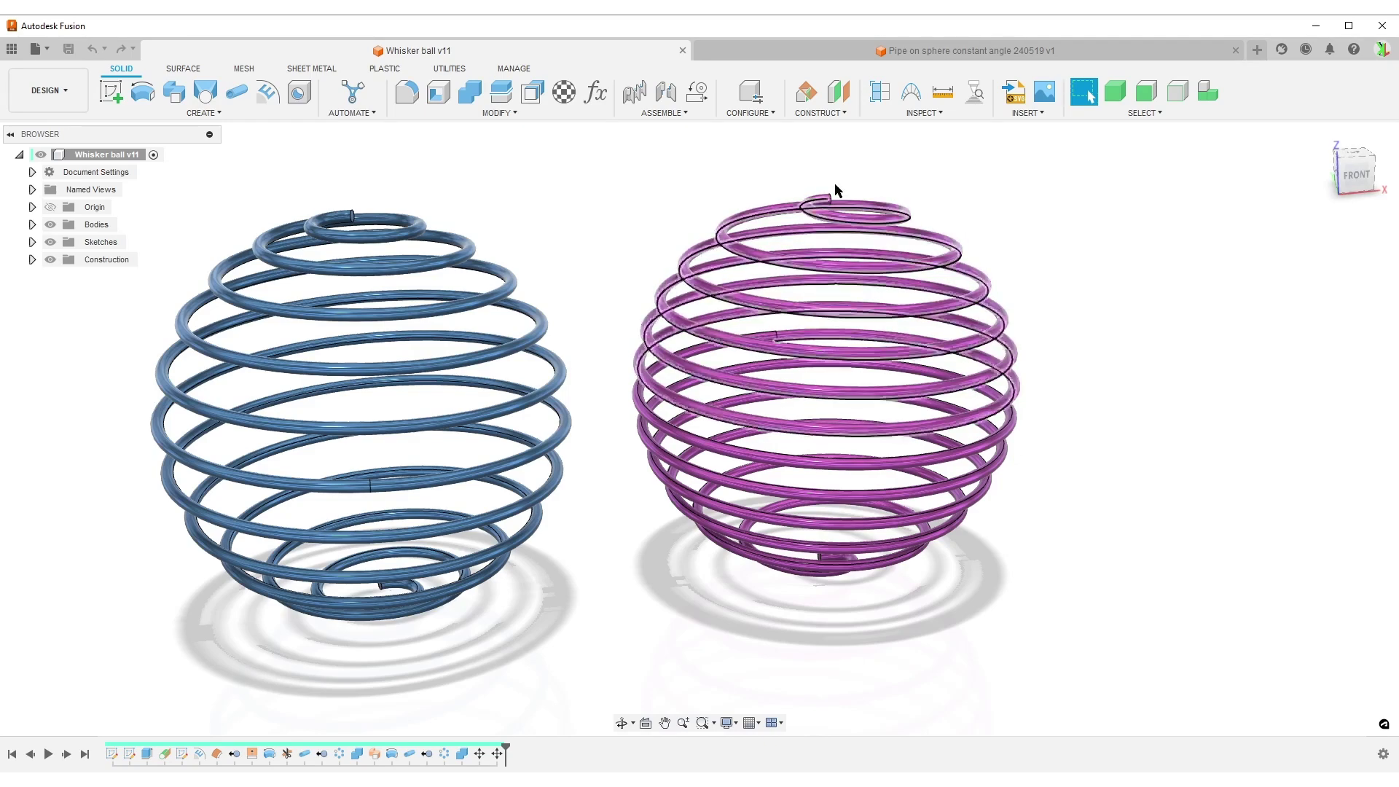
key(F4)
drag(1160, 308, 886, 362)
key(Escape)
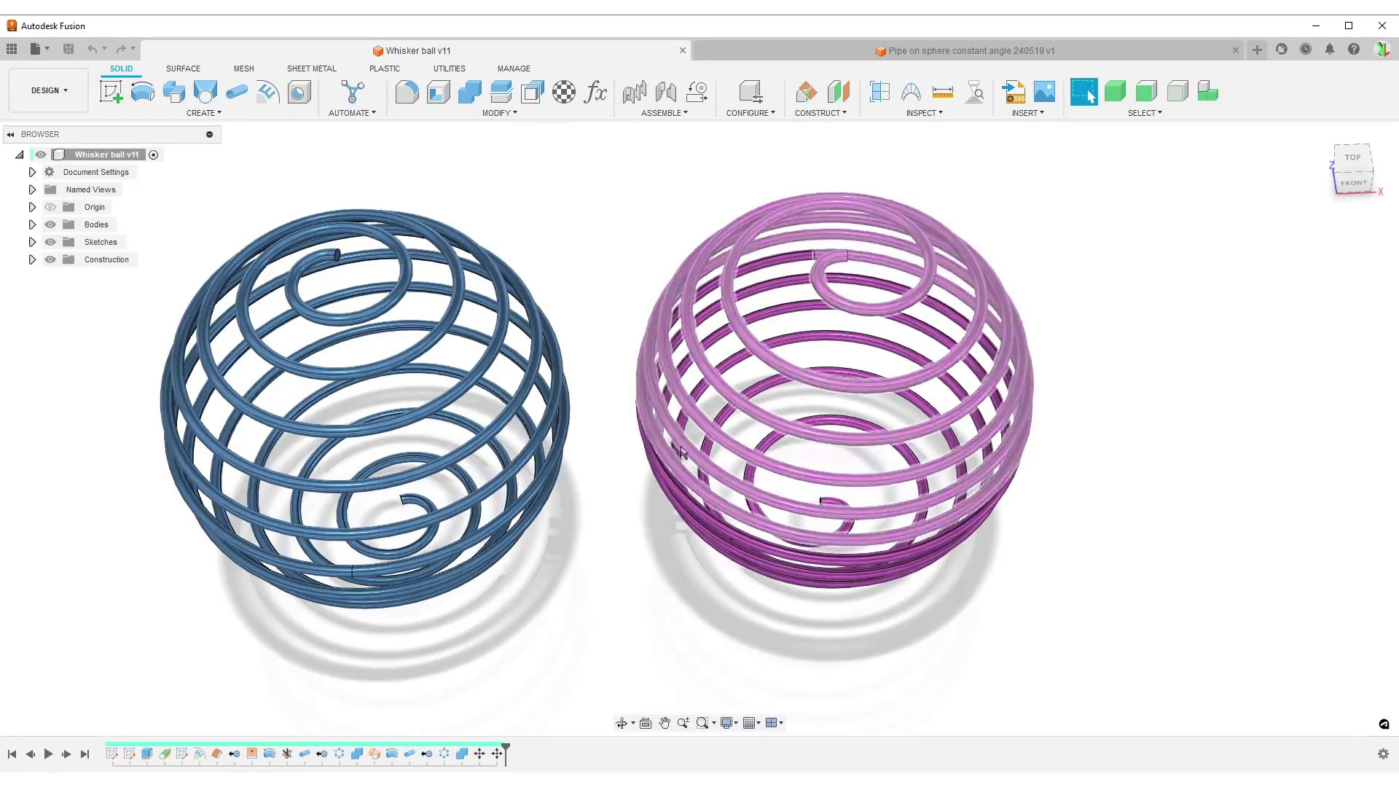
key(F6)
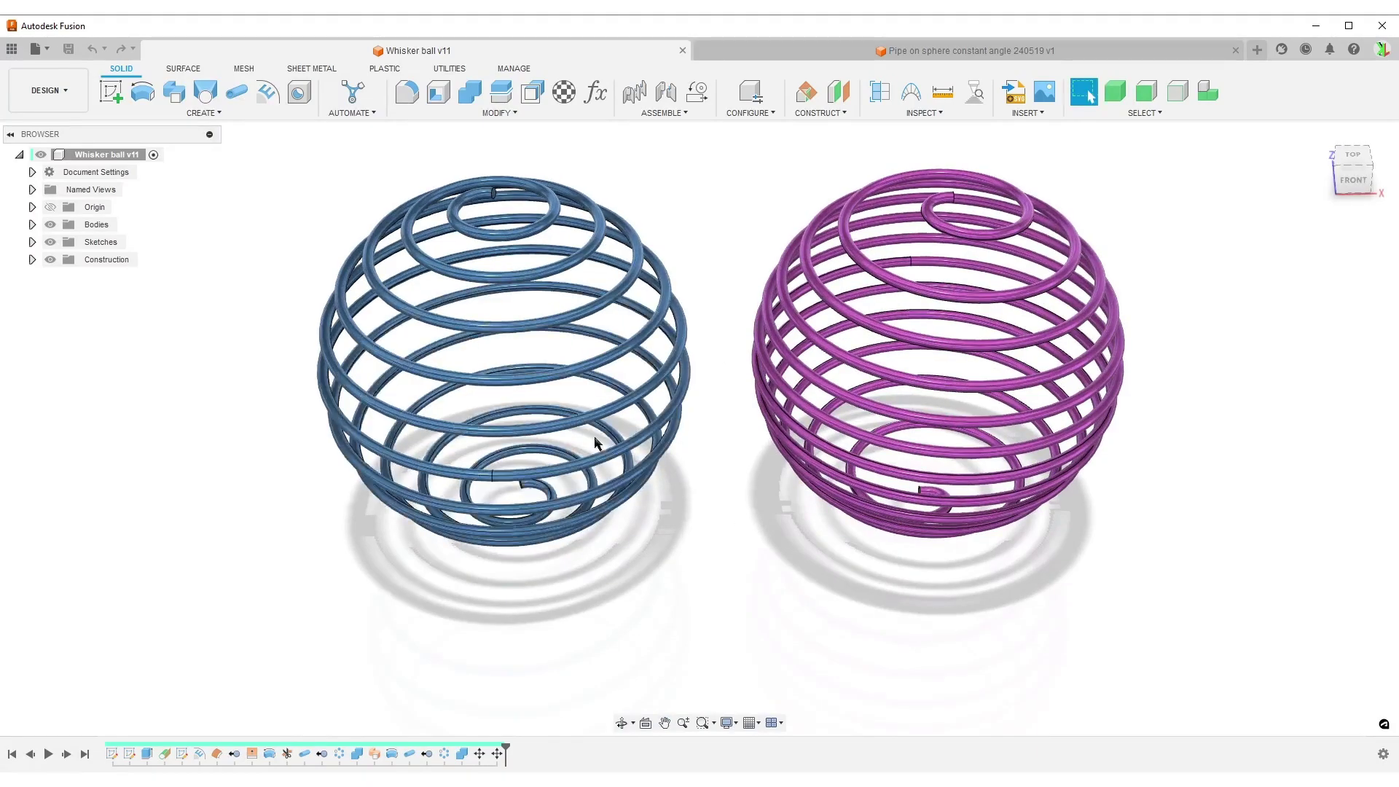
Step: View the coils from side and tilted angles, then switch to the Pipe on sphere constant angle 240519 v1 design
mouse_move(718, 495)
shift+middle_down()
mouse_move(724, 449)
mouse_move(725, 493)
shift+middle_up()
mouse_move(706, 421)
shift+middle_down()
mouse_move(712, 378)
mouse_move(712, 406)
shift+middle_up()
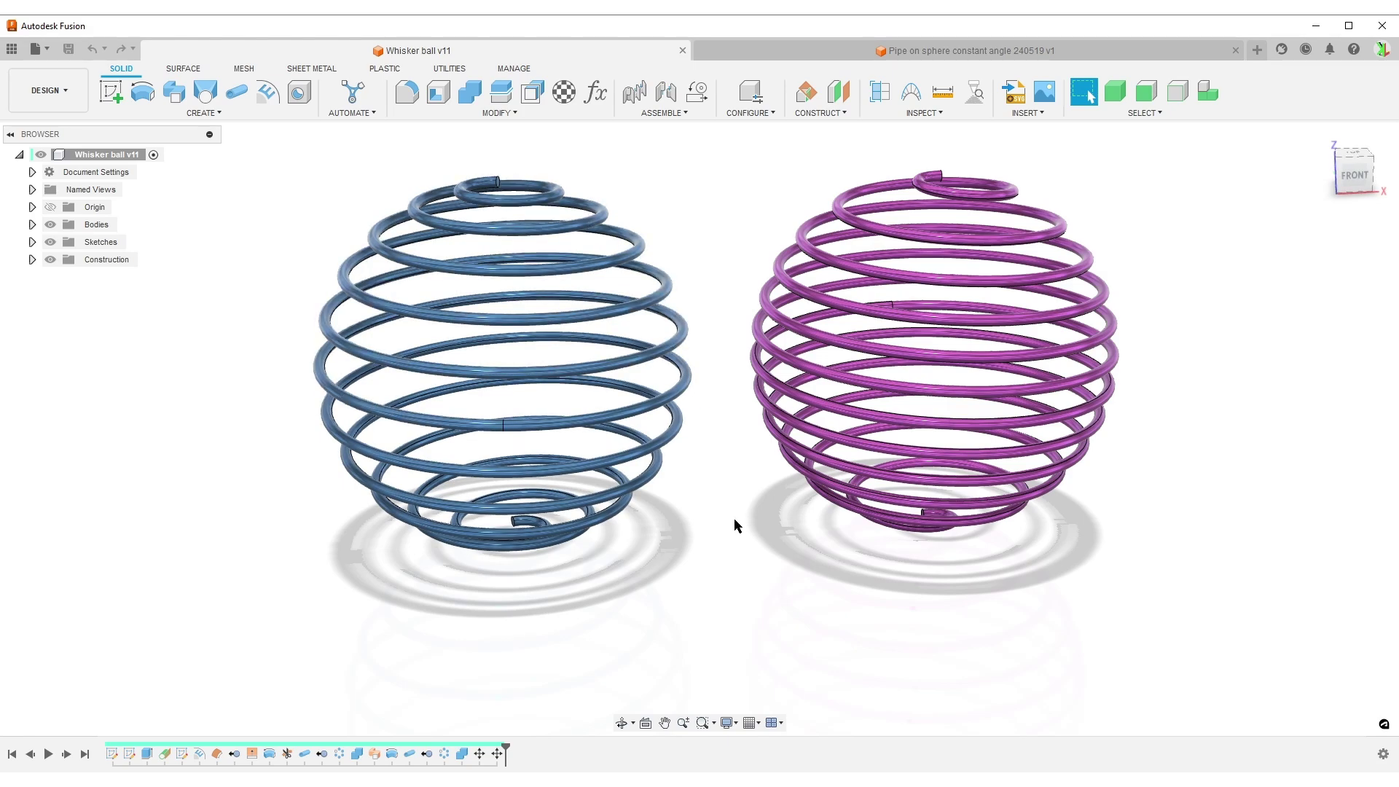
scroll(737, 525, down, 3)
mouse_move(737, 524)
shift+middle_down()
mouse_move(754, 532)
mouse_move(724, 483)
mouse_move(724, 515)
mouse_move(761, 529)
shift+middle_up()
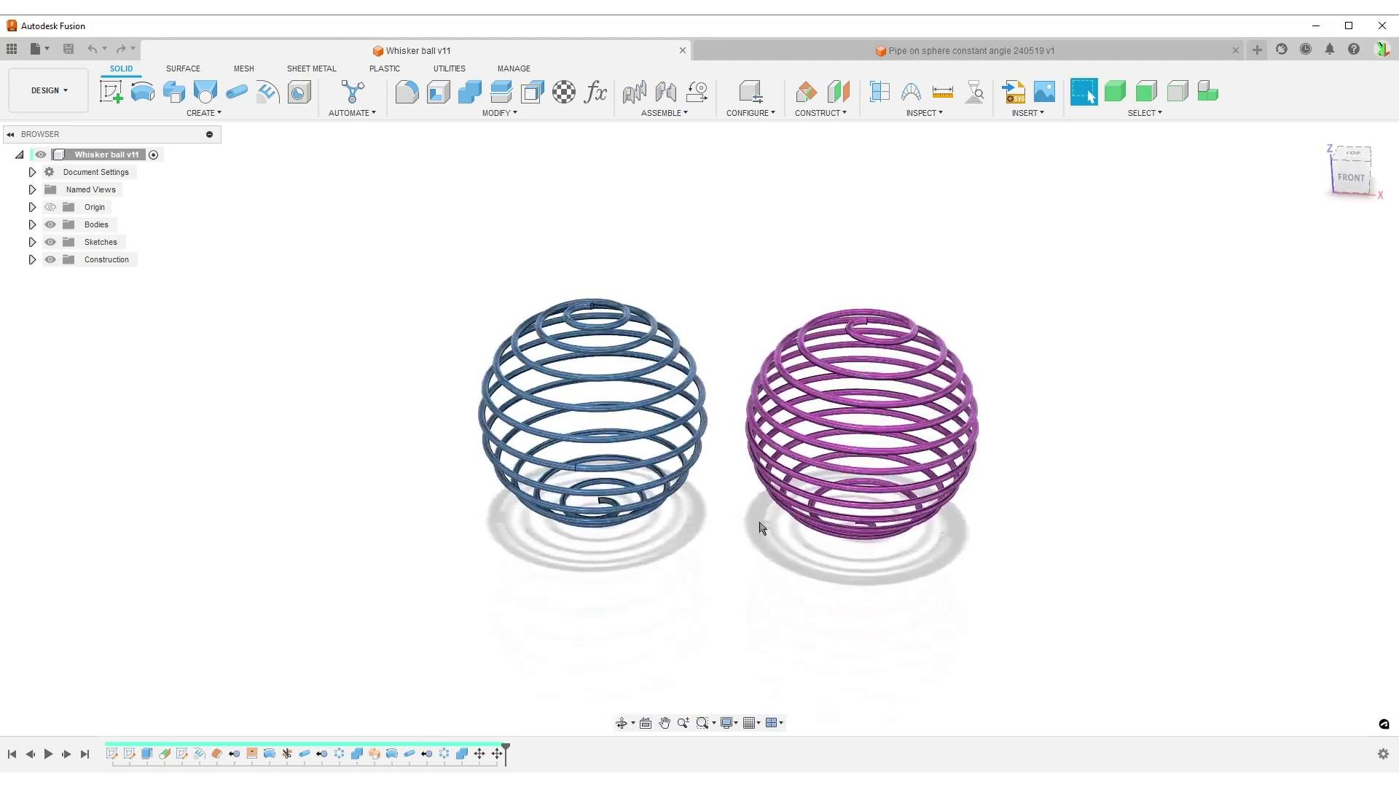
shift+middle_drag(818, 600, 774, 636)
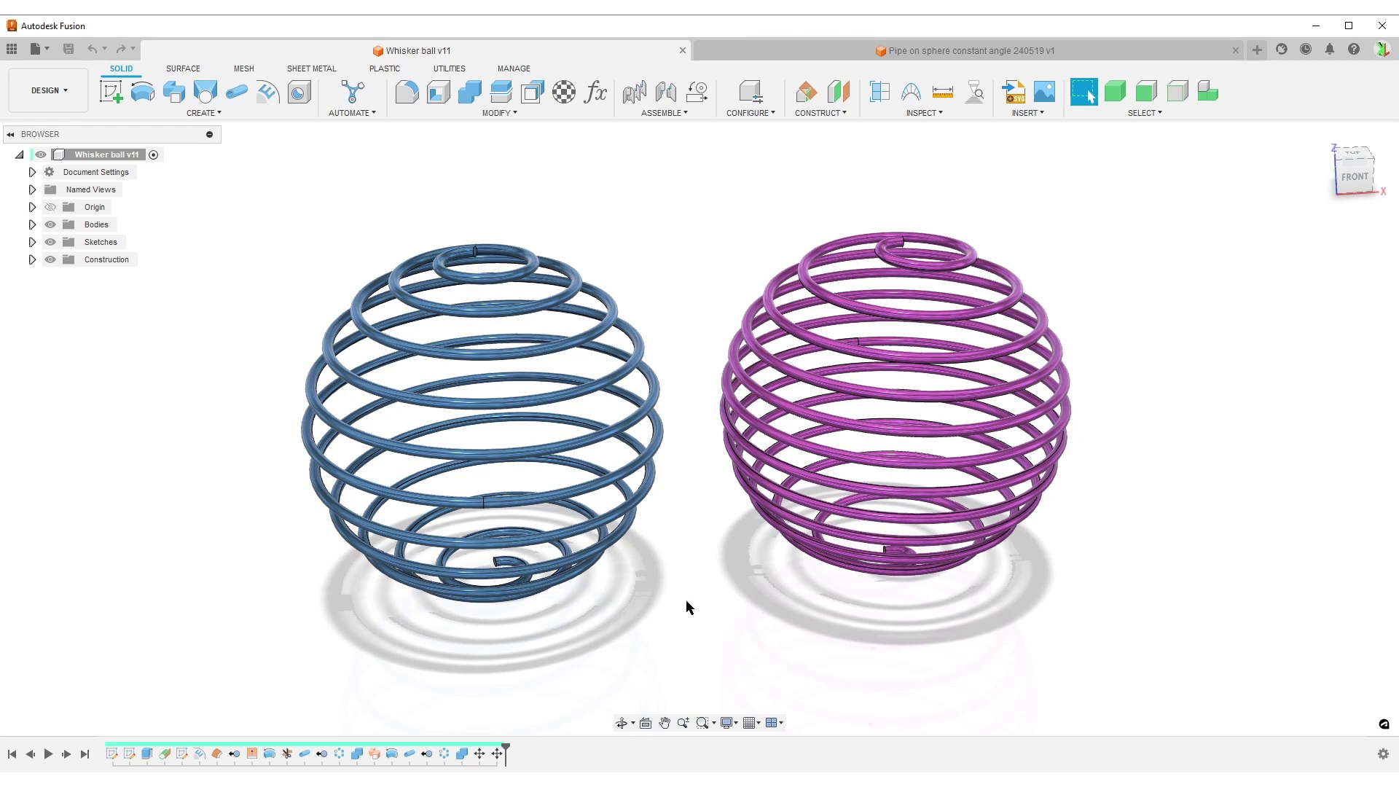
scroll(686, 606, up, 2)
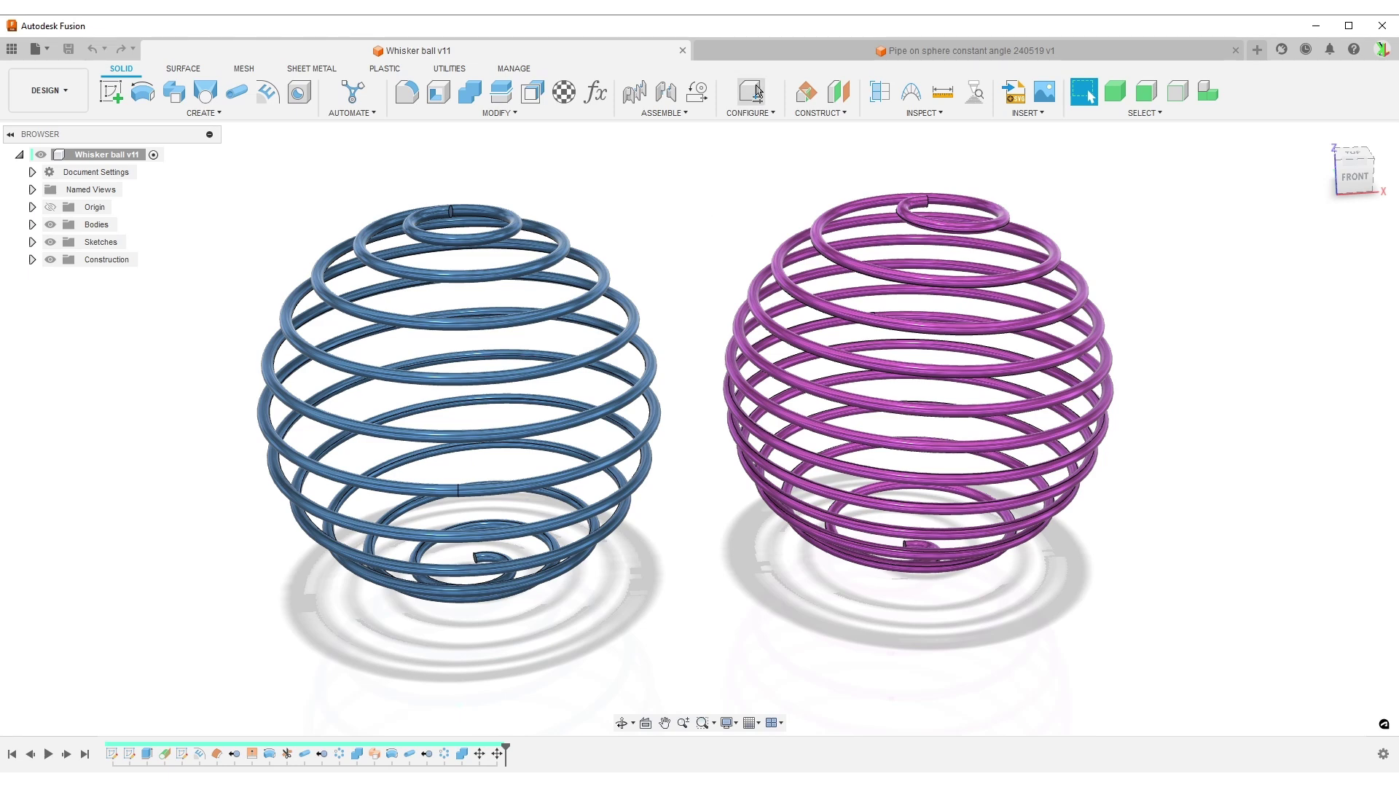
click(761, 52)
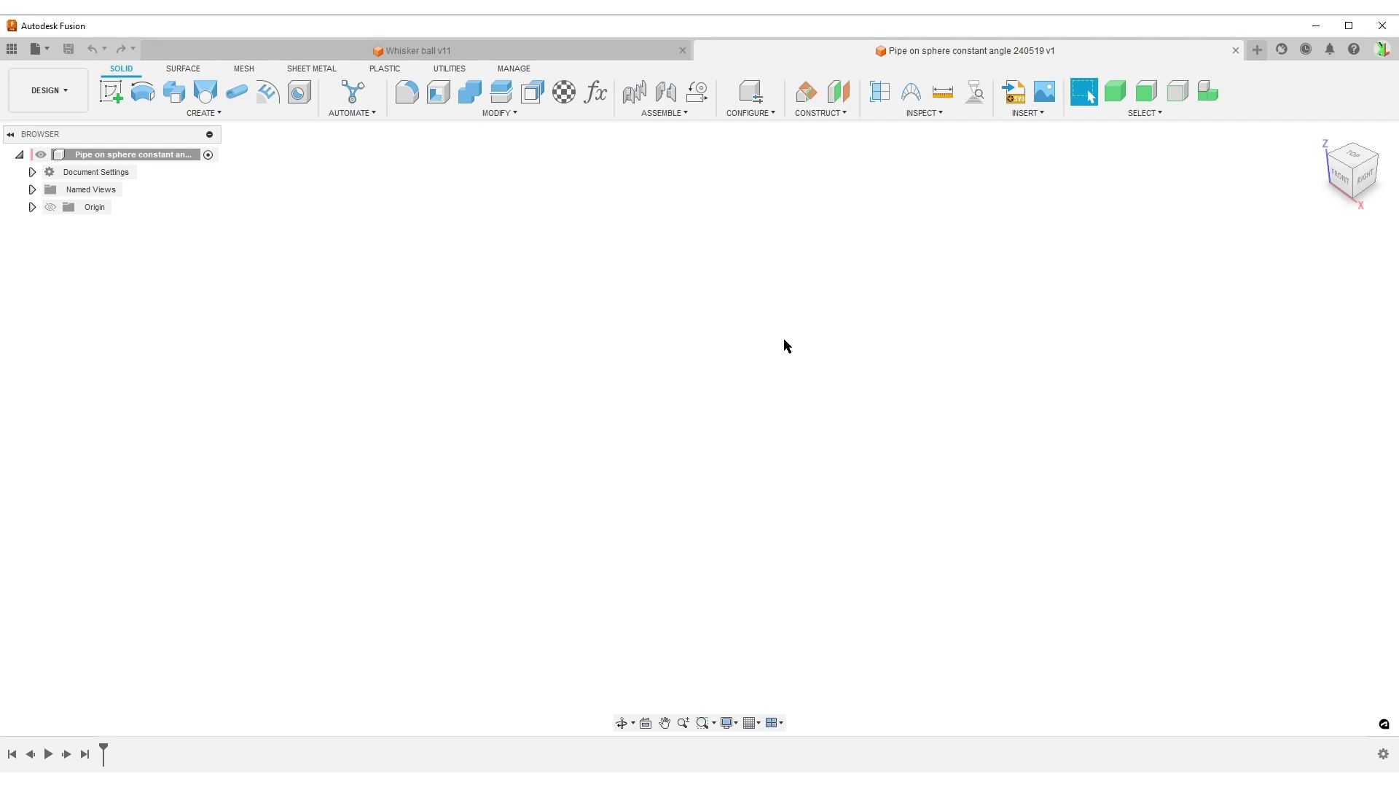
Step: Add a user parameter named Sphere_OD with expression 100 mm
click(595, 92)
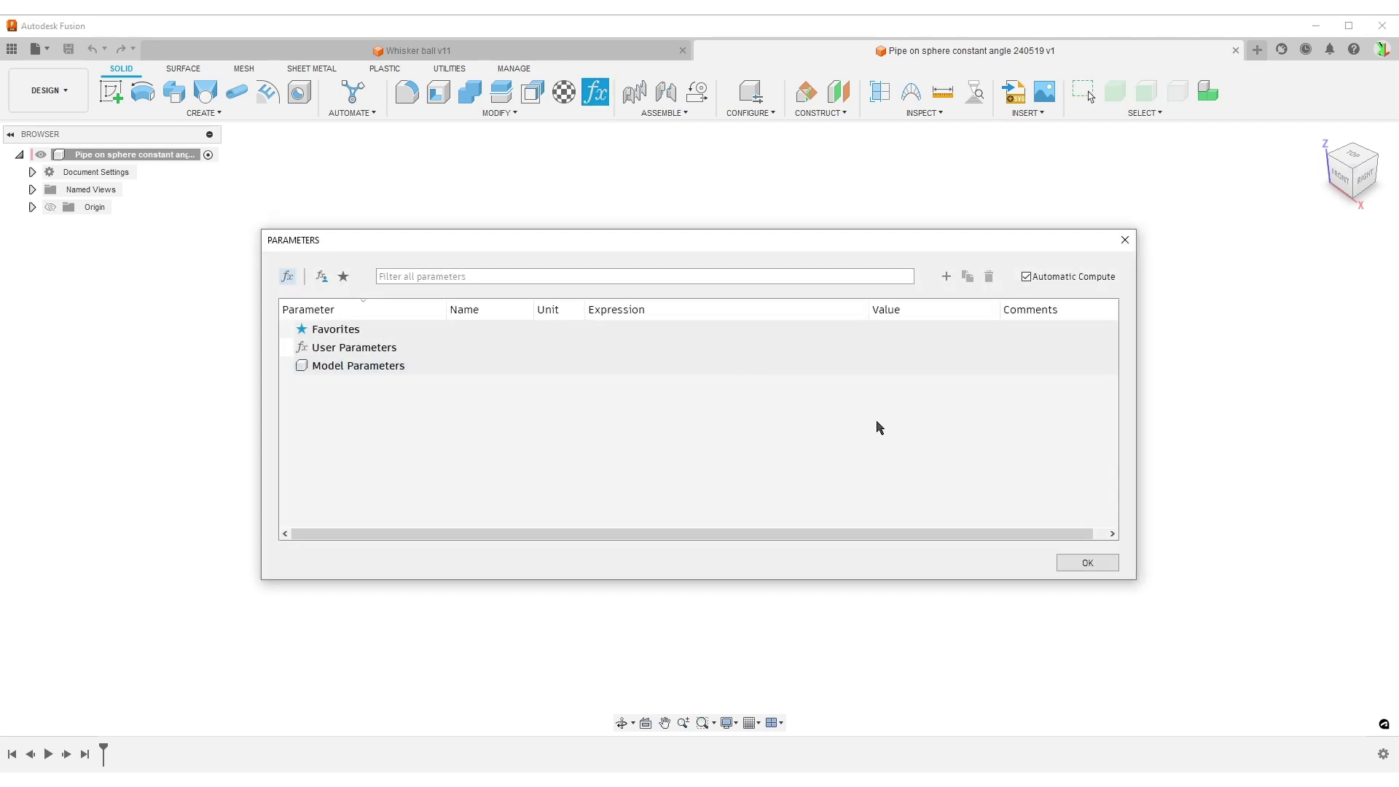
click(946, 276)
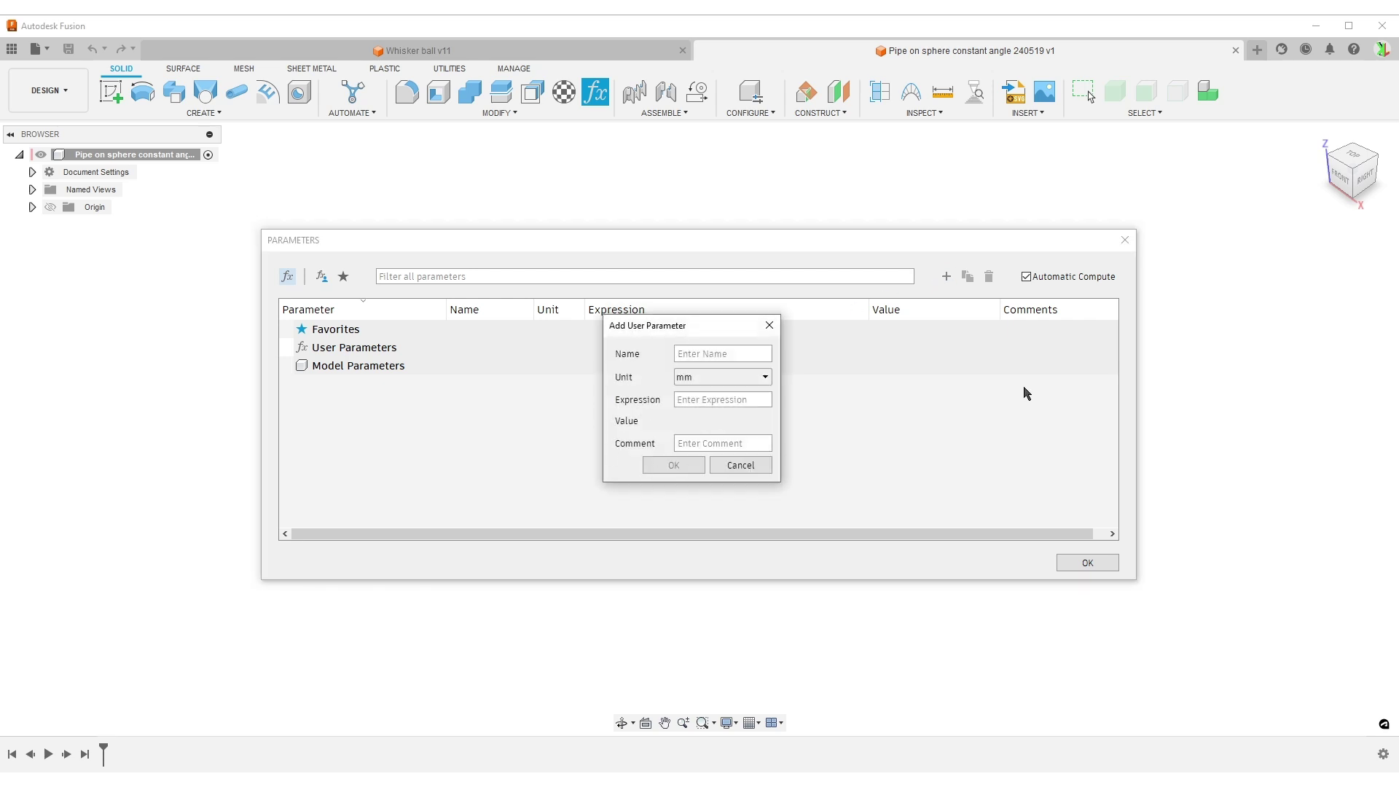
text(Sphere_OD)
key(Tab)
text(100)
key(Return)
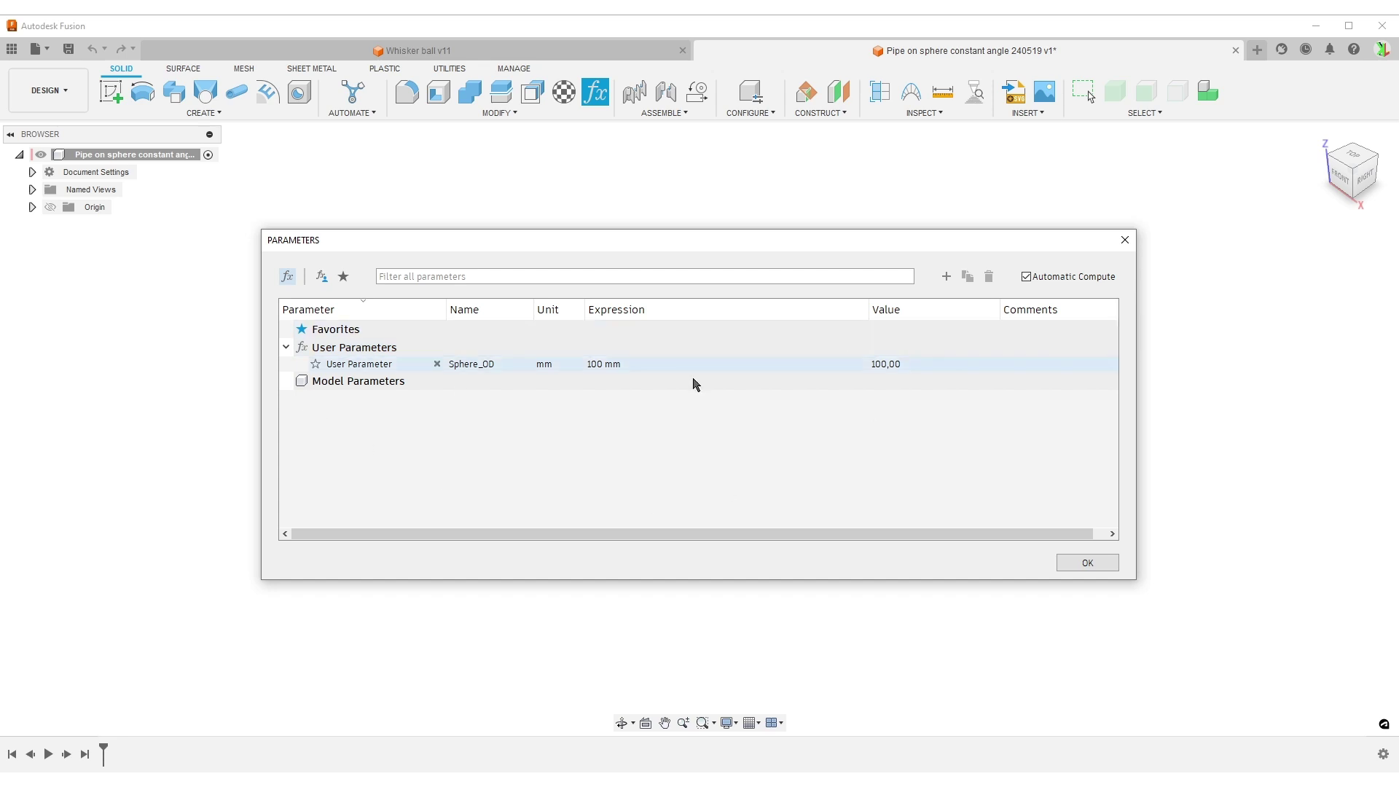
click(947, 276)
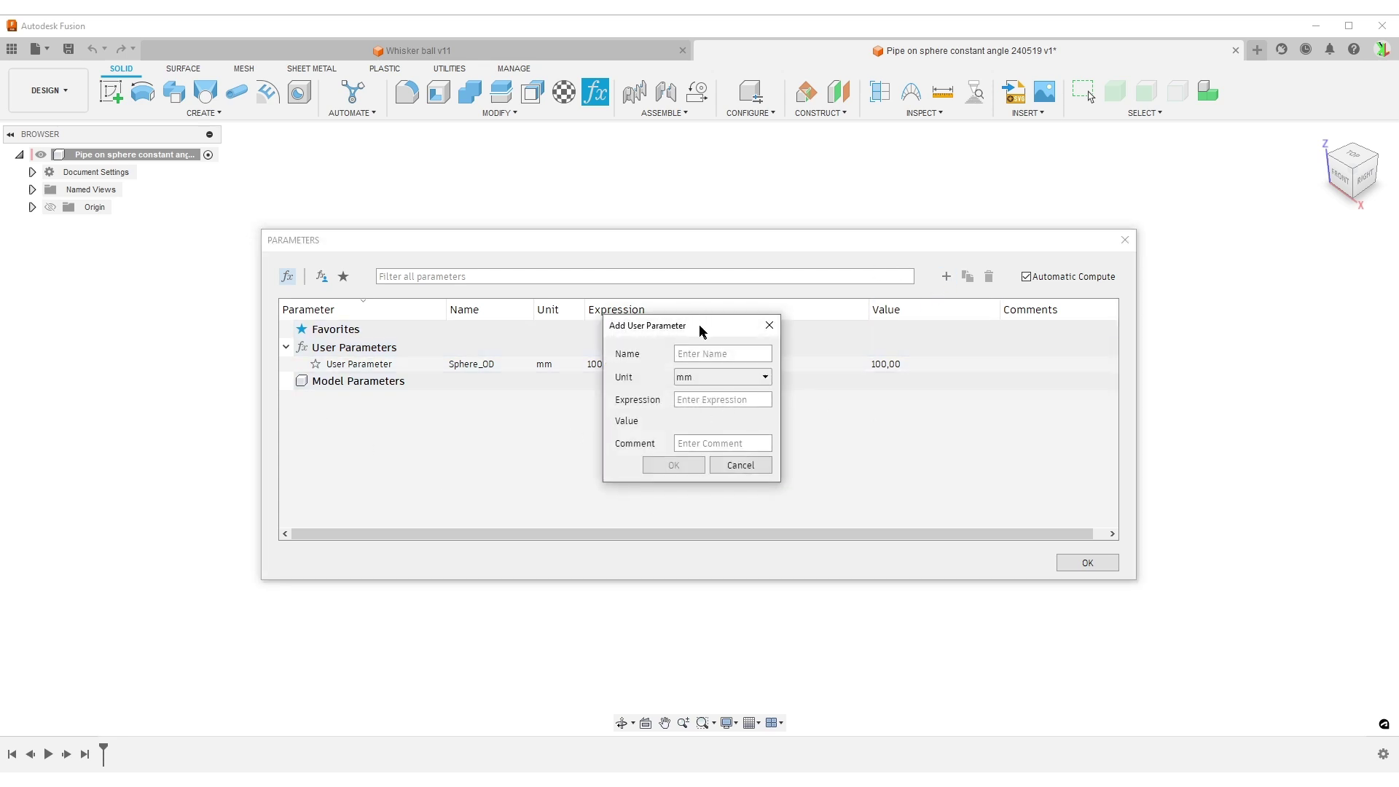
Step: Add a unitless user parameter Turn_count with value 4
drag(699, 325, 766, 349)
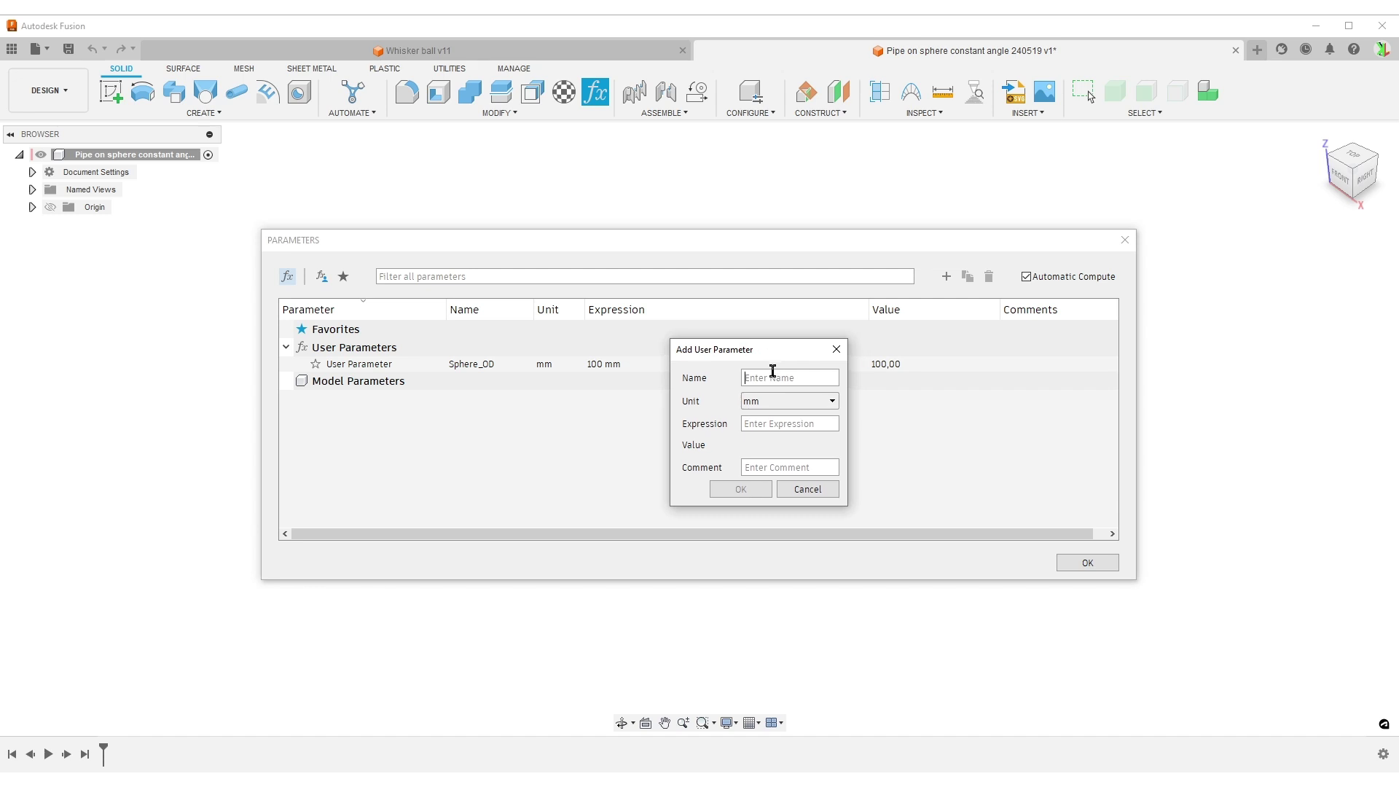
text(Turn_count)
click(780, 405)
click(812, 412)
text(4)
click(770, 492)
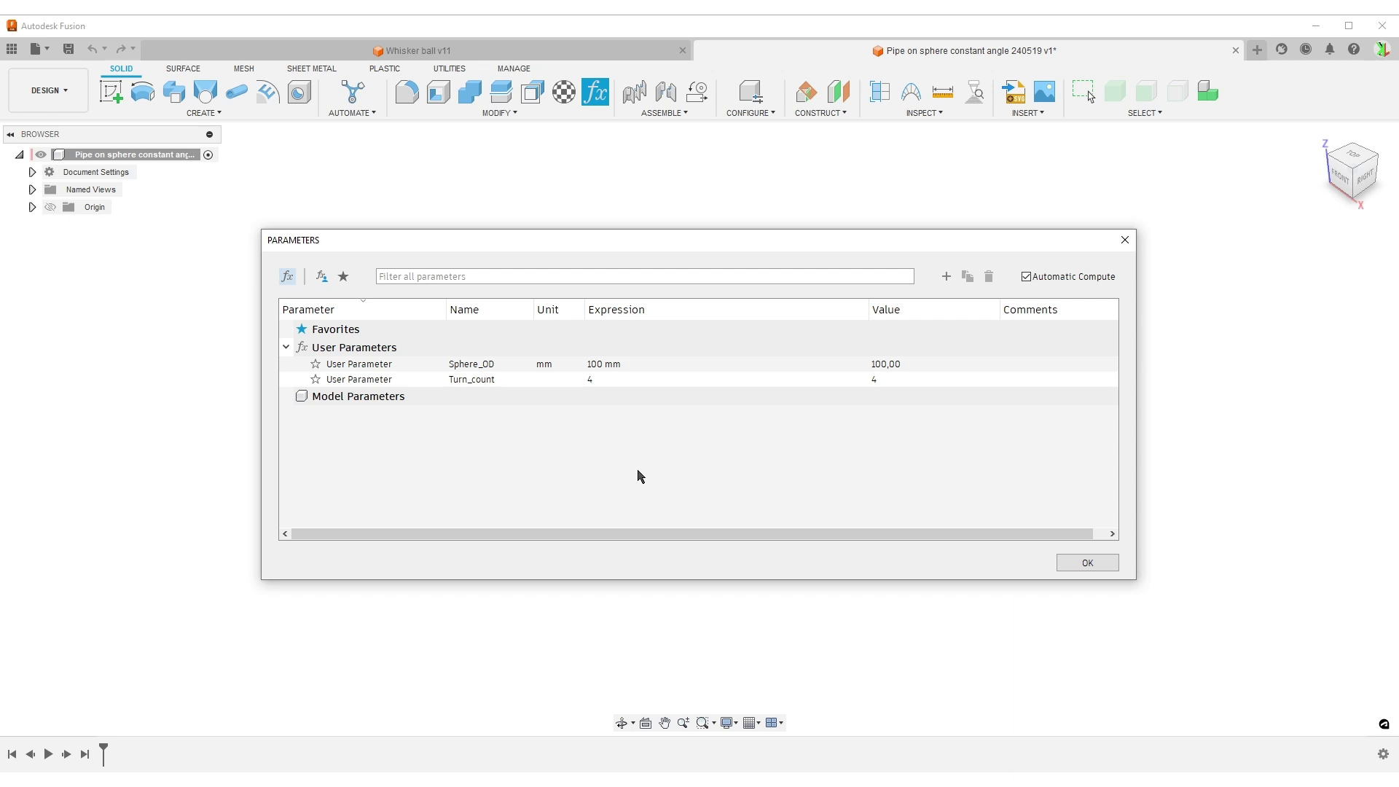
click(945, 276)
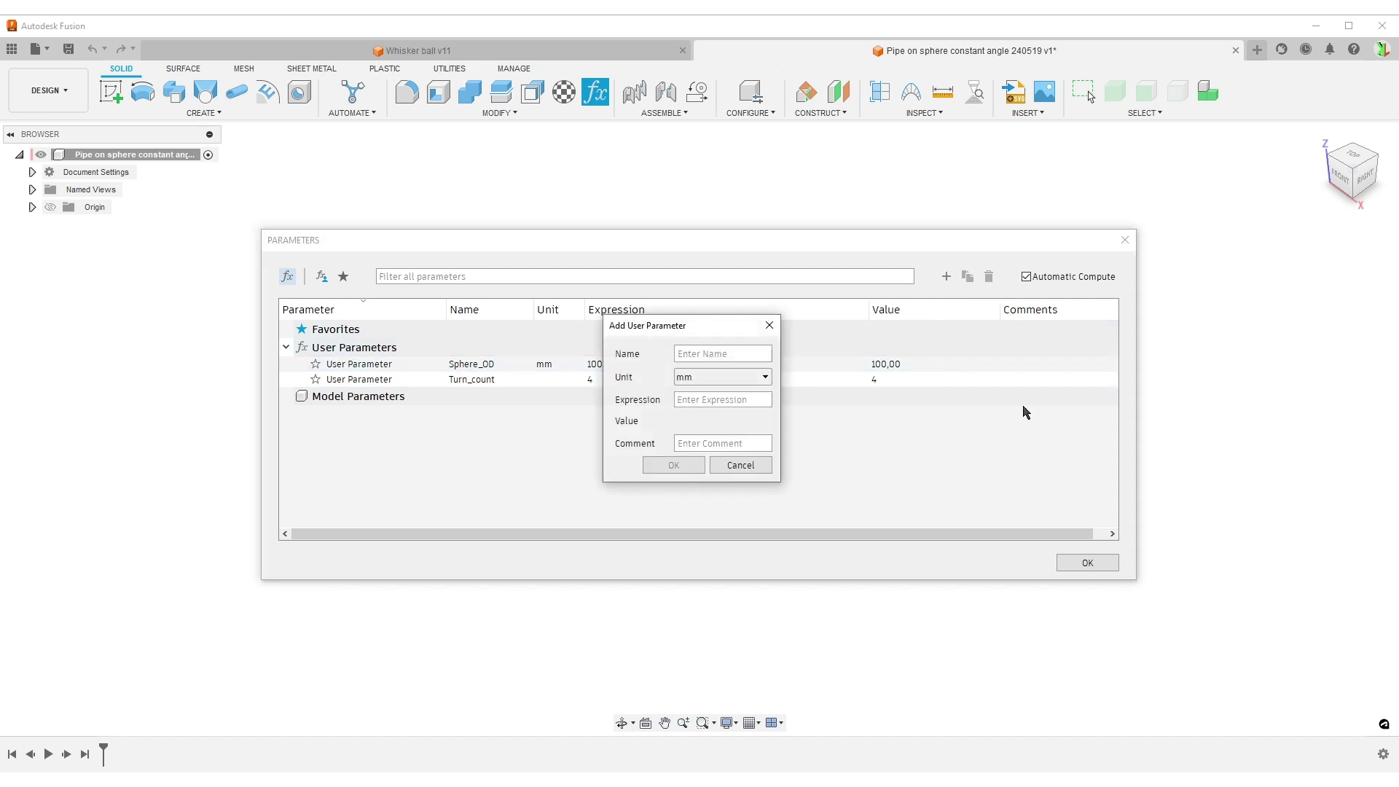
Step: Add Emboss_Extent = Sphere_OD*PI*Turn_count (1256.6371 mm) and close the parameters list
text(Emboss_Extent)
drag(727, 325, 1010, 260)
click(1011, 332)
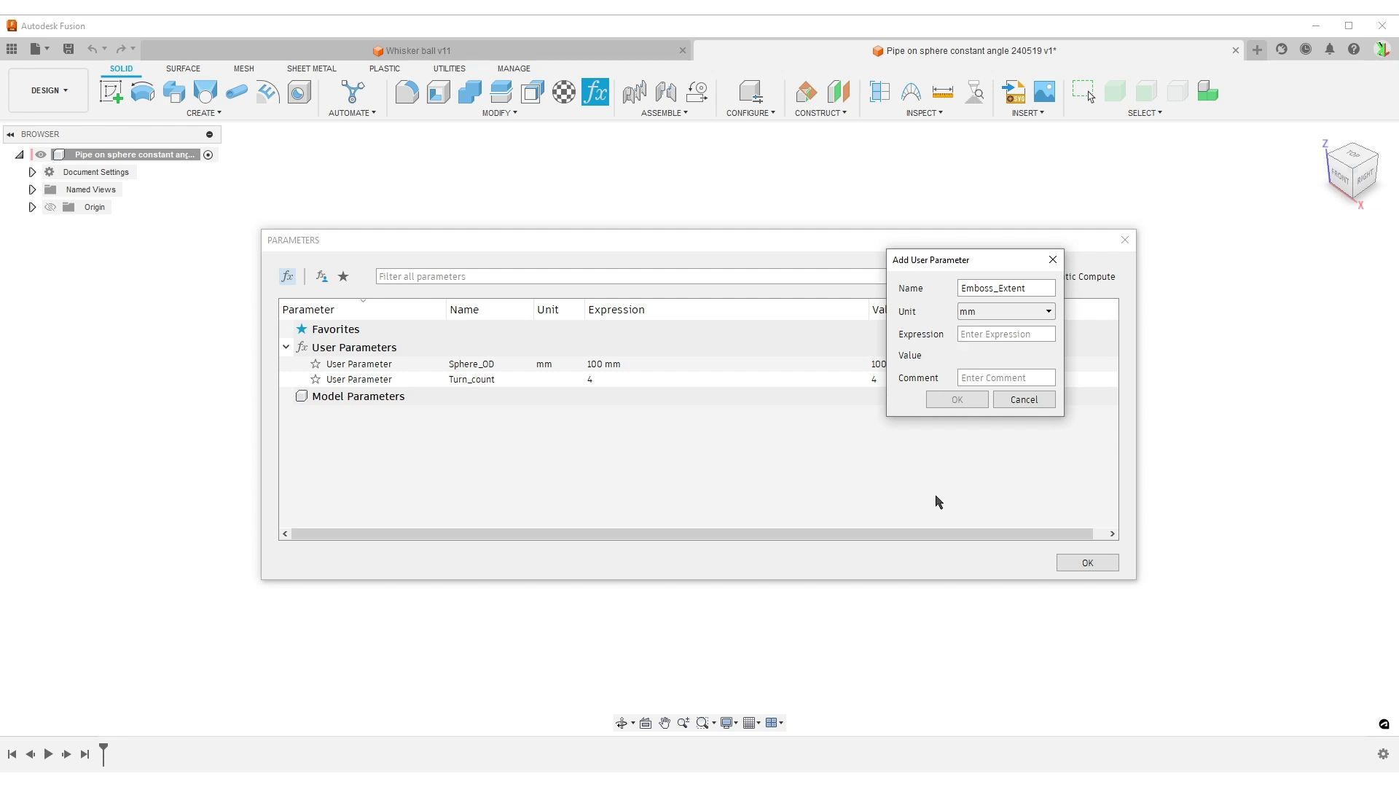
text(Sphere_OD*PI*t)
key(Return)
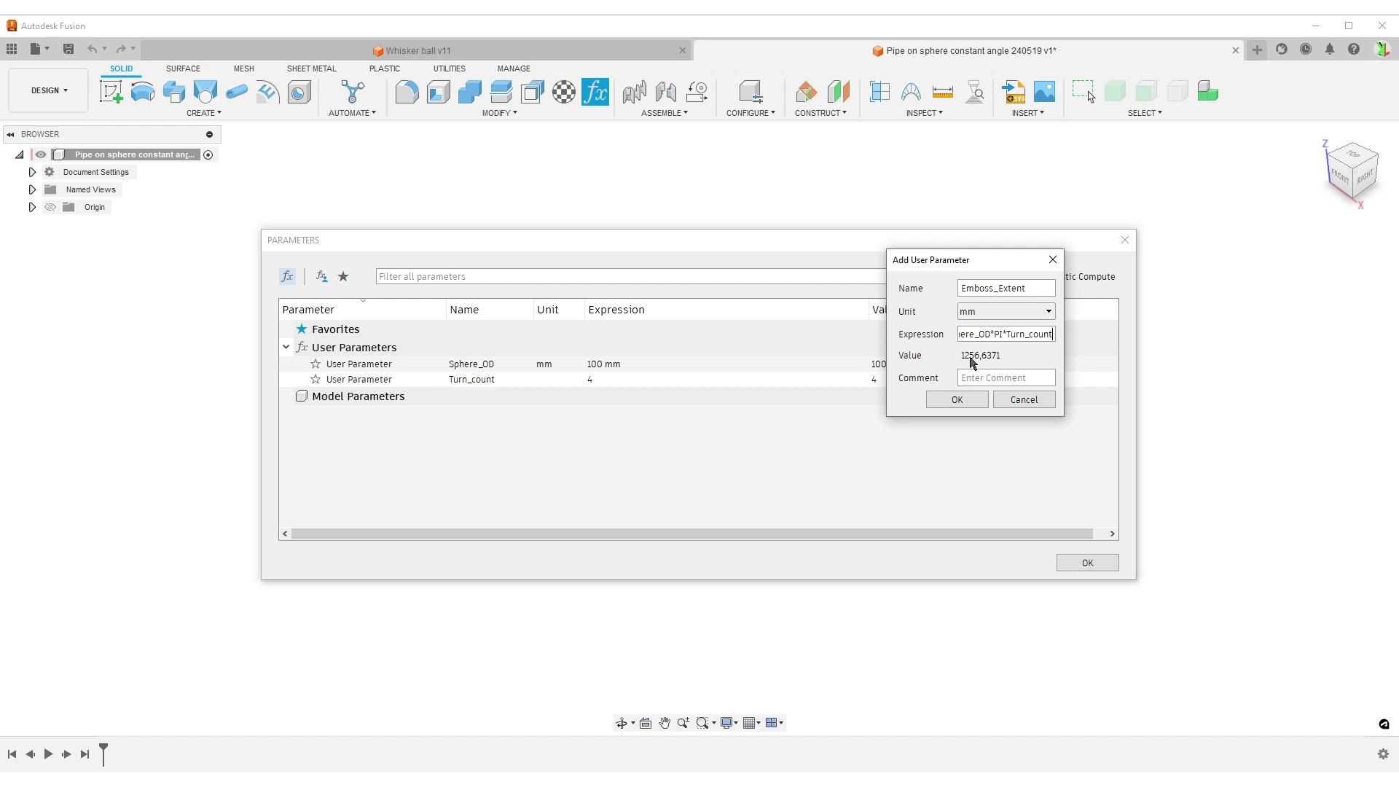
click(957, 399)
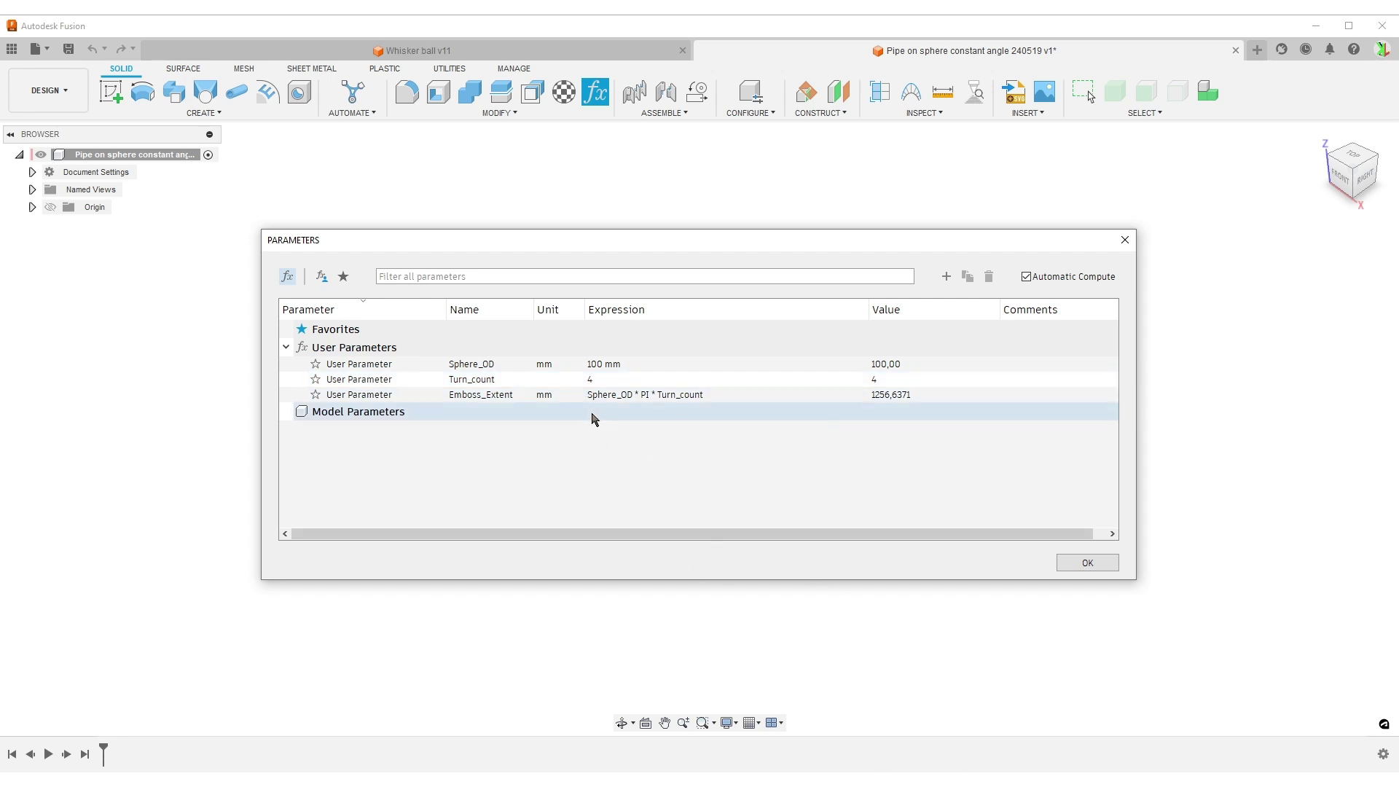
click(1073, 562)
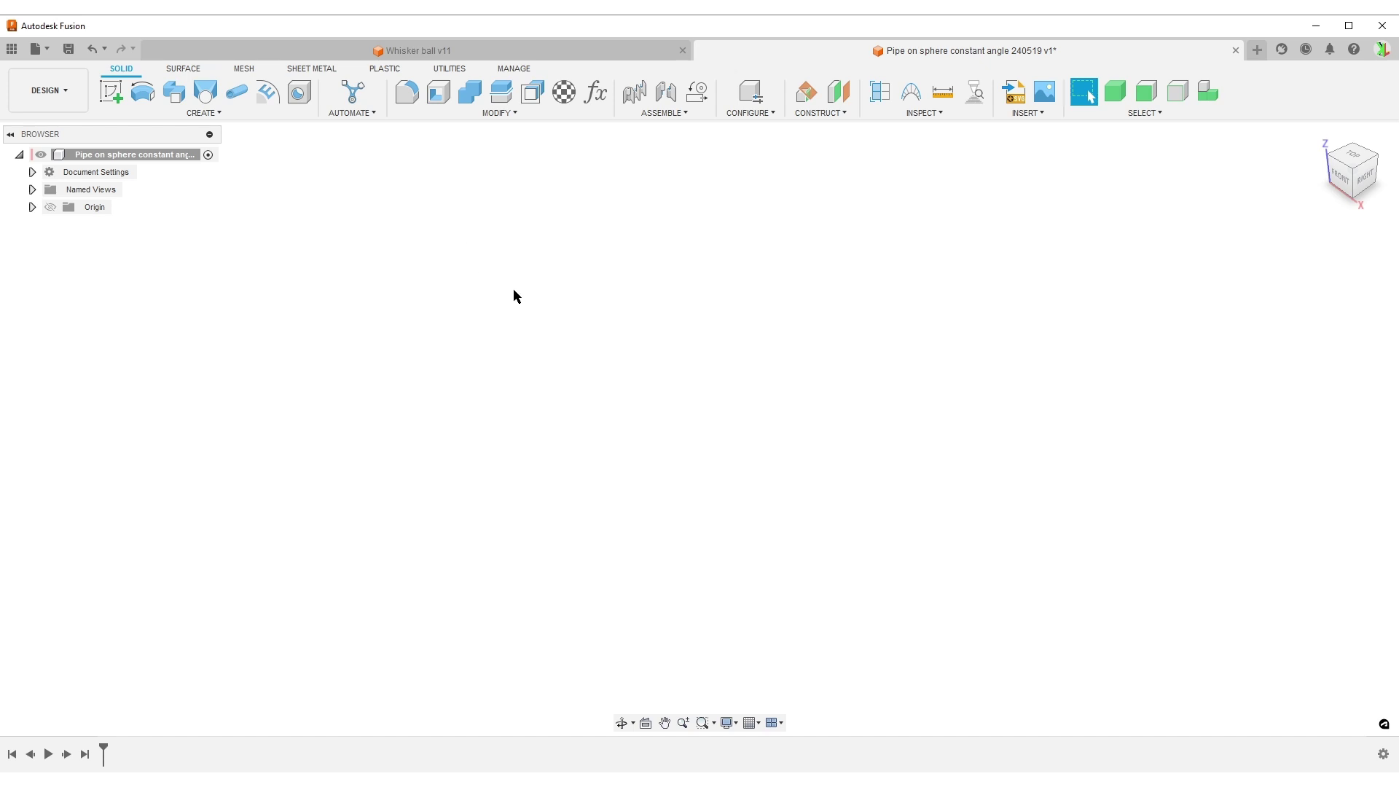
Step: Sketch a 100 mm diameter circle centred on the origin of the front plane
click(107, 98)
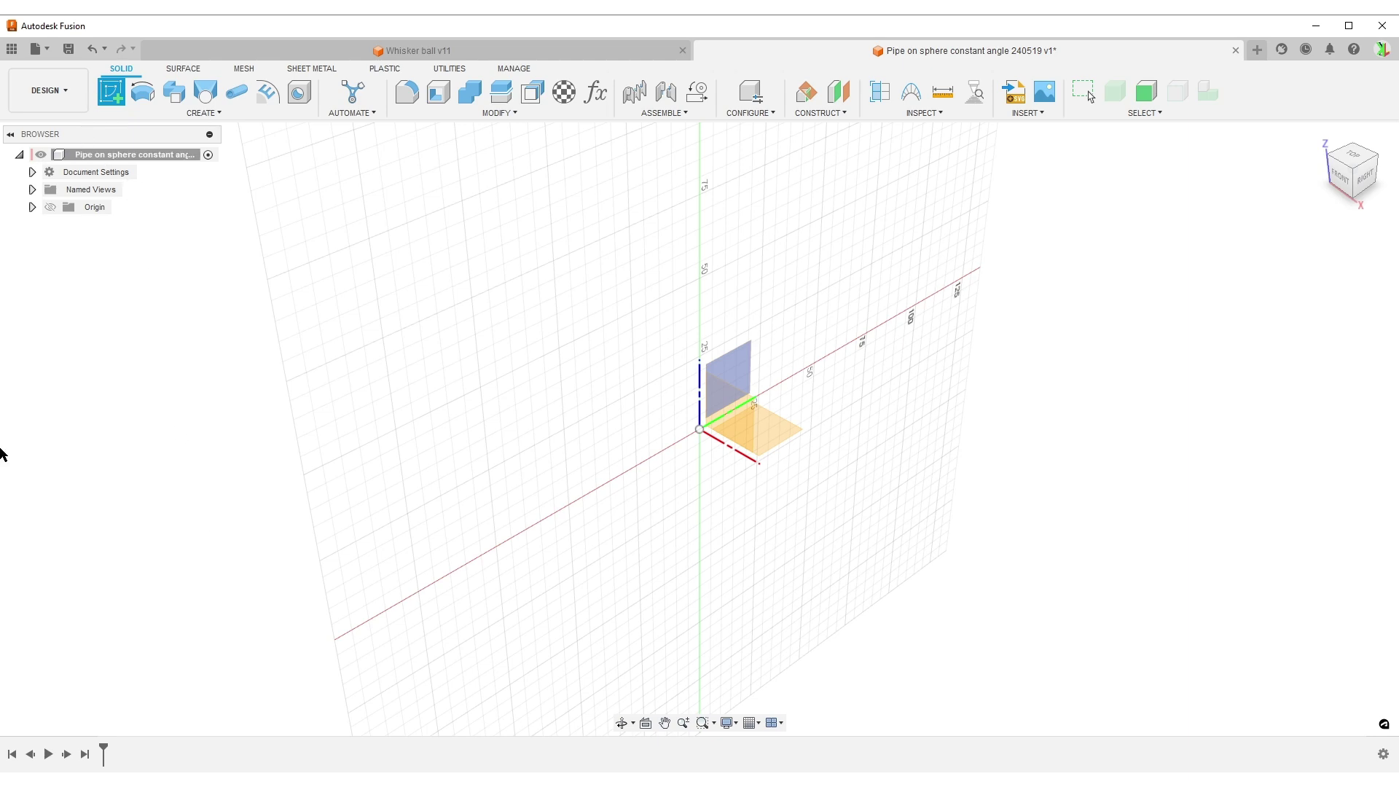
click(739, 416)
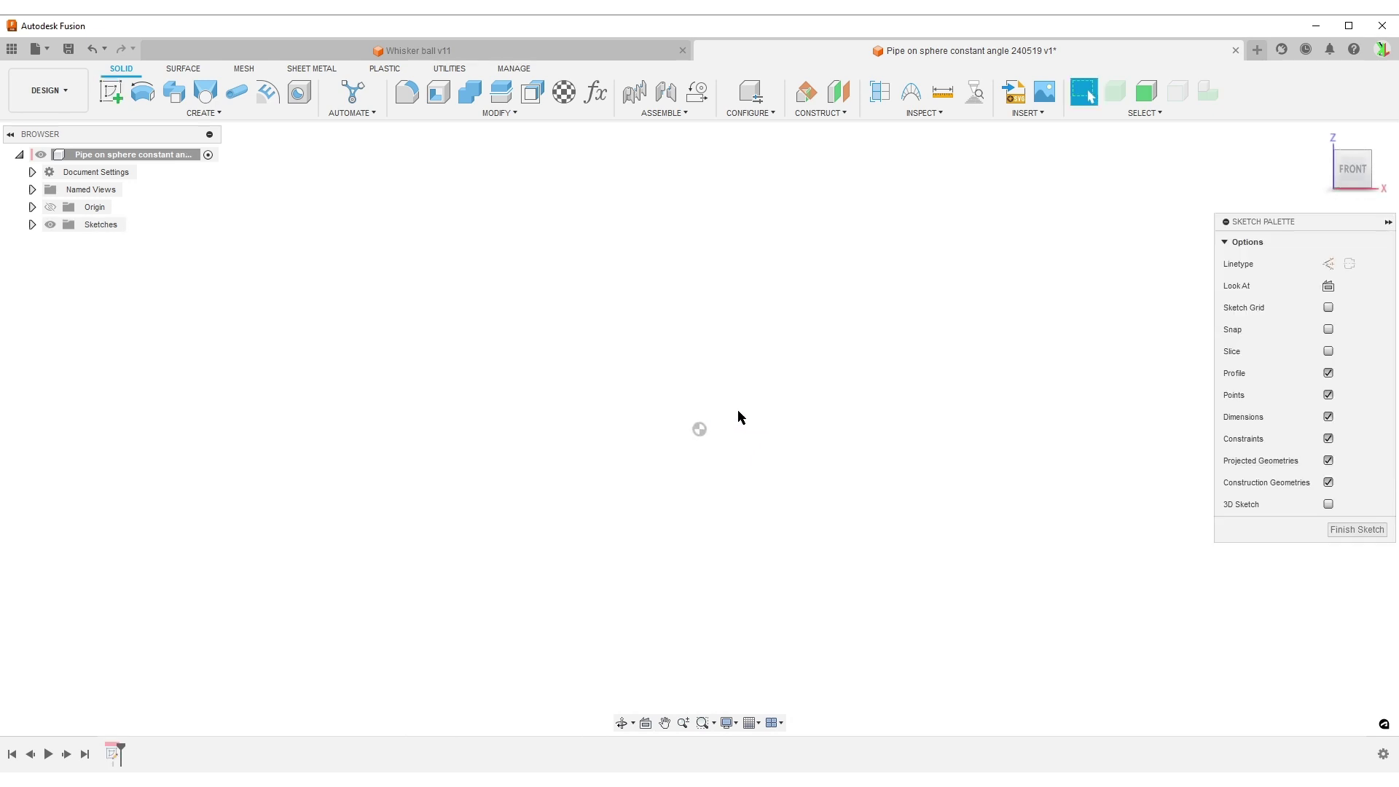
key(c)
click(700, 430)
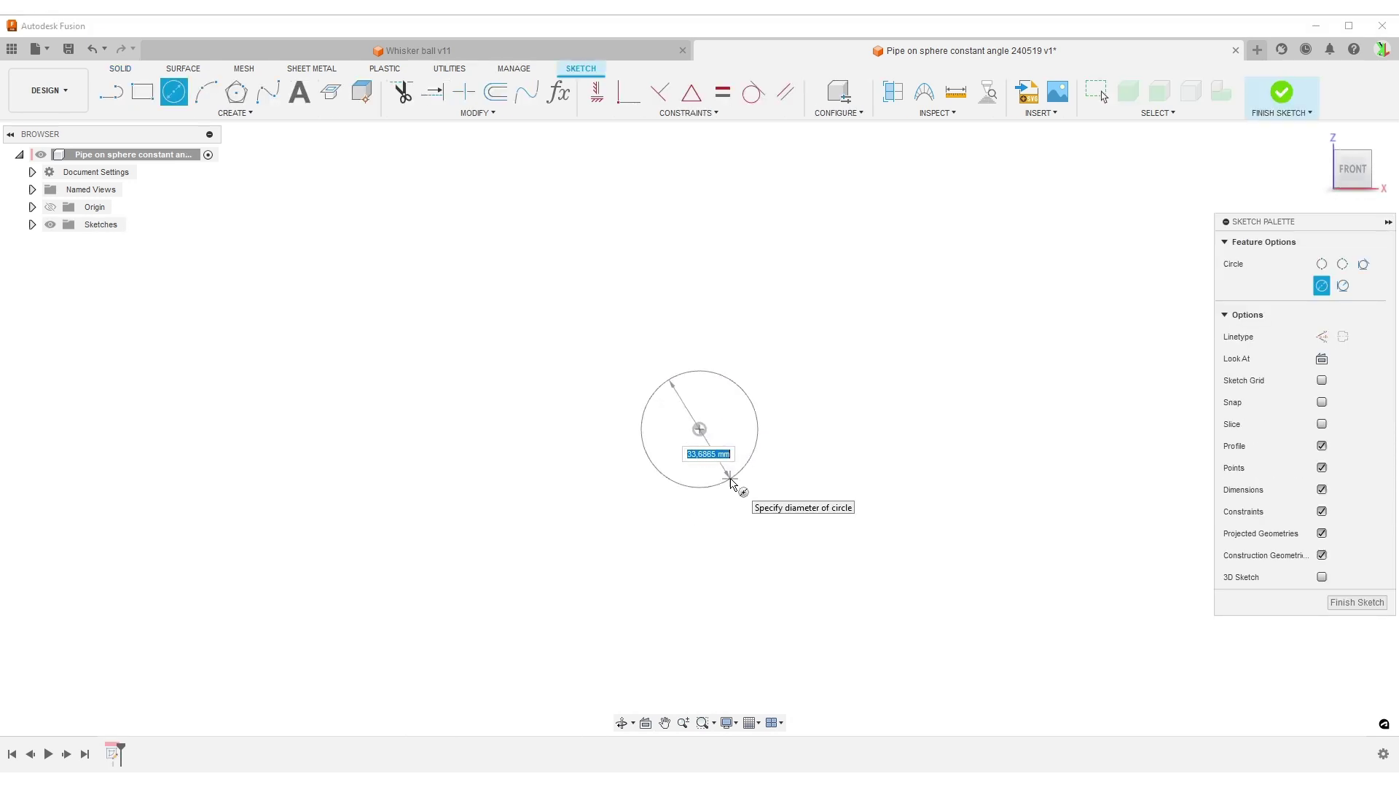
text(100)
key(Return)
key(Escape)
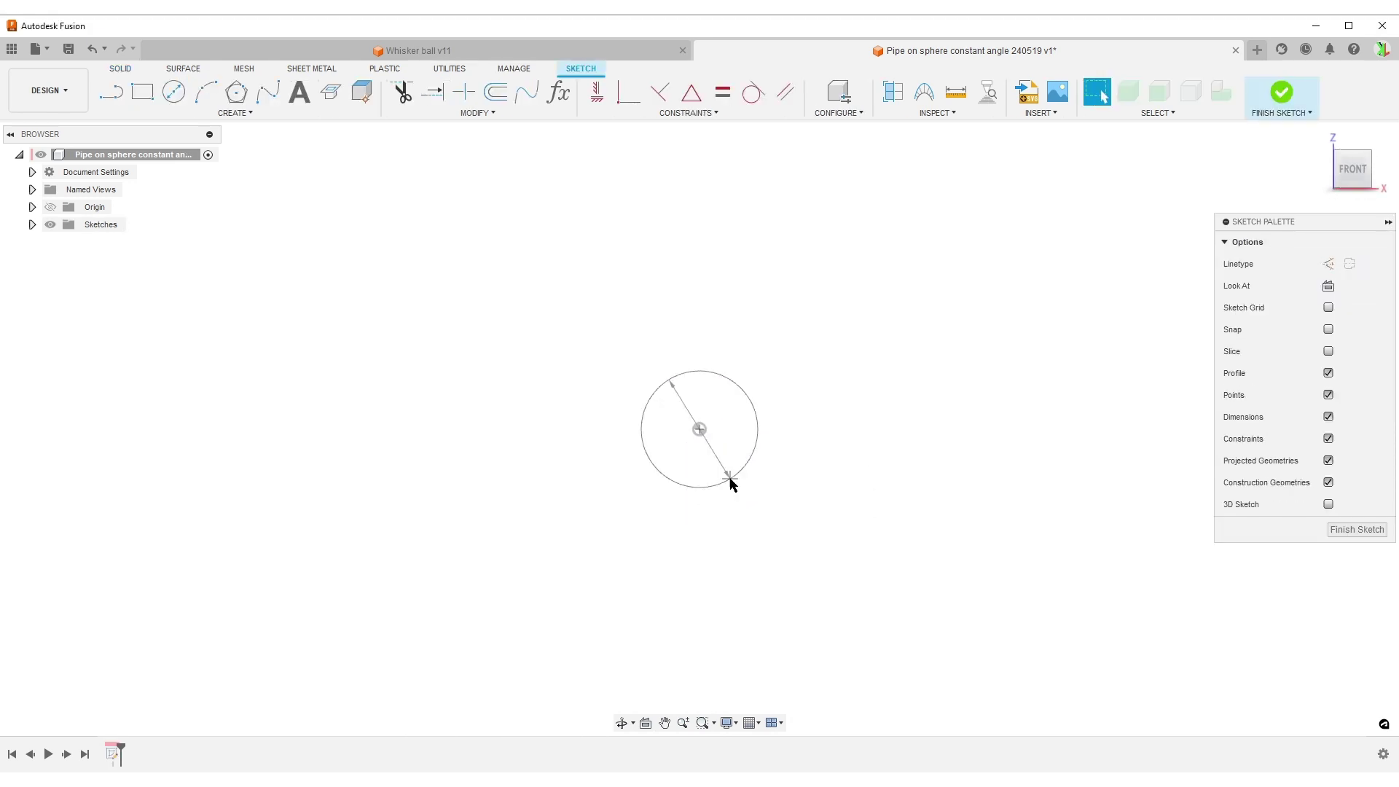
Step: Draw a horizontal radius line from the circle's centre to its right edge
key(l)
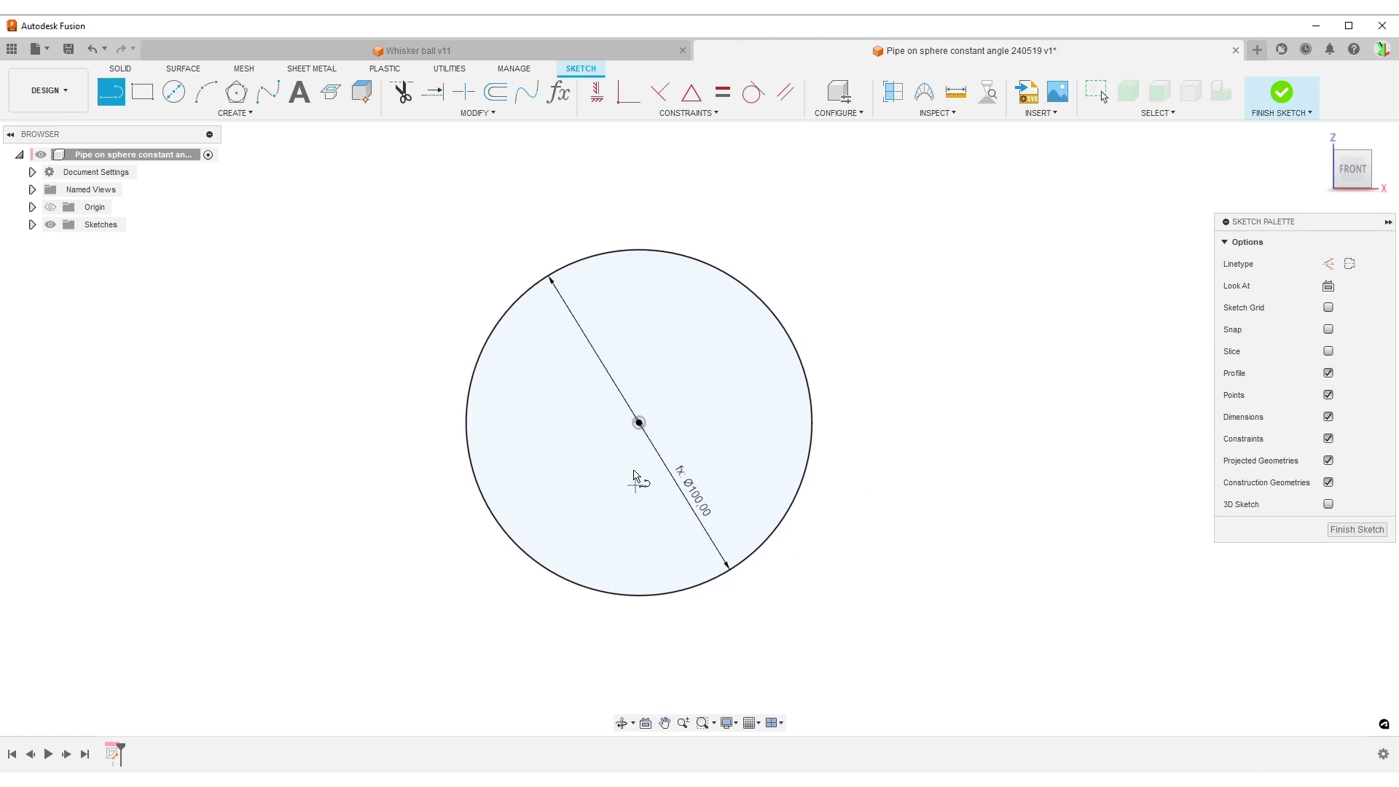
click(639, 423)
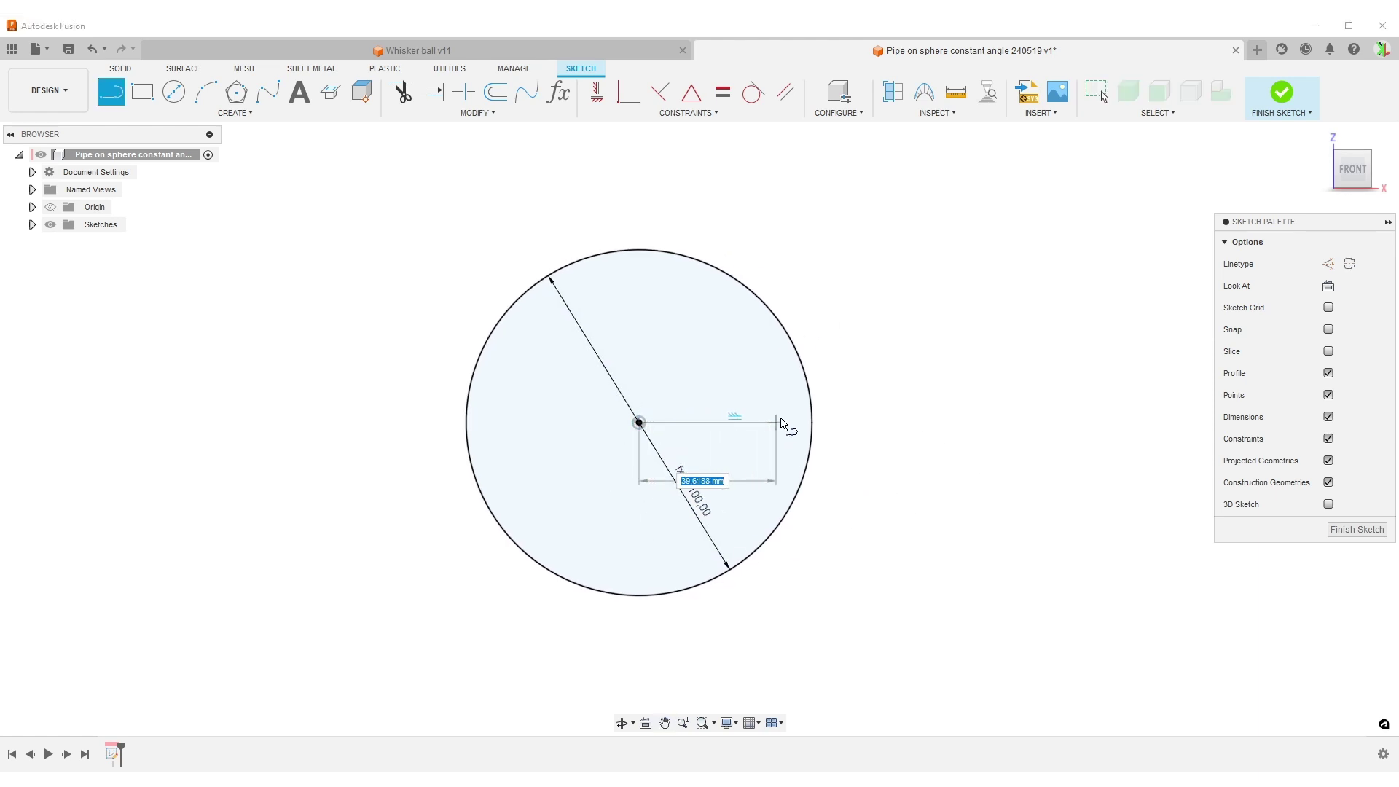
double_click(812, 422)
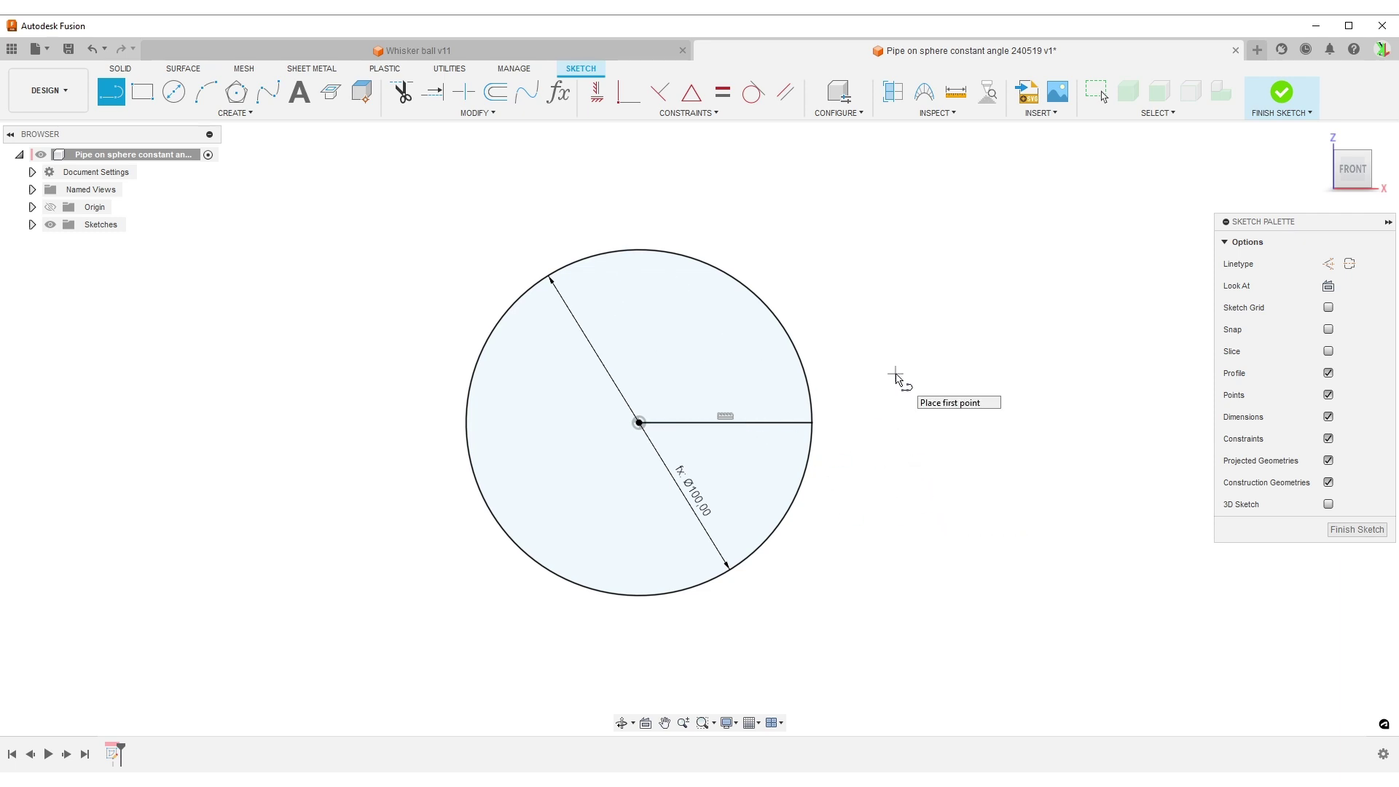
key(Escape)
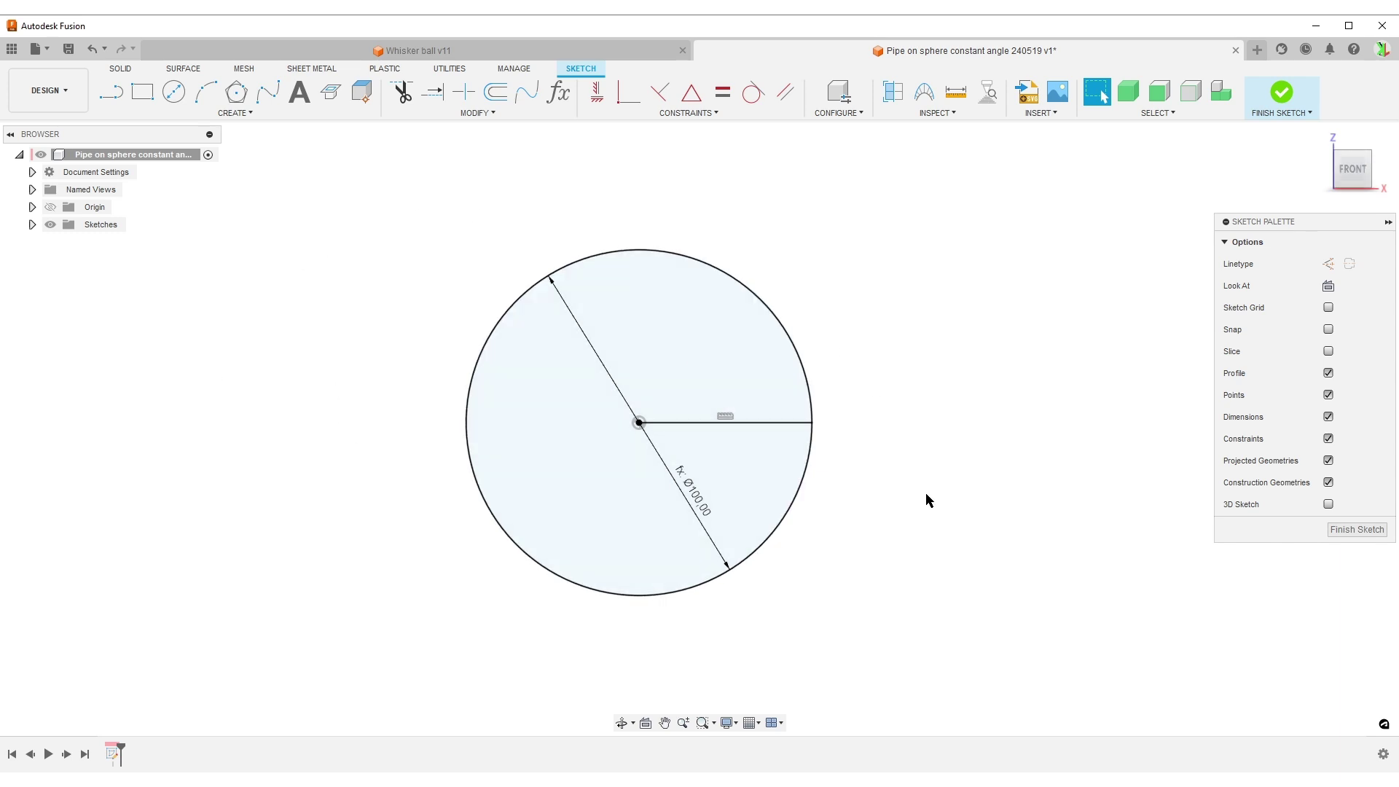
text(s)
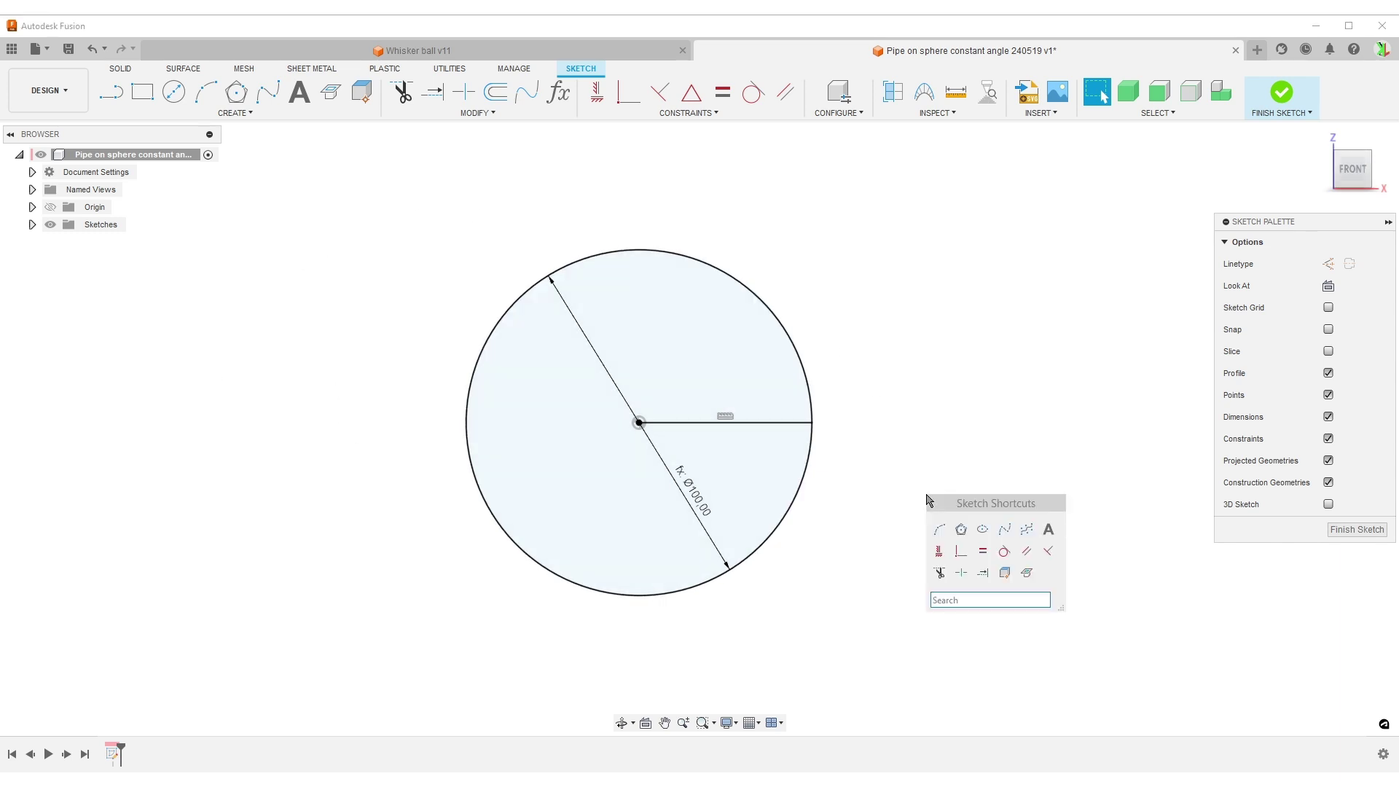
text(cir)
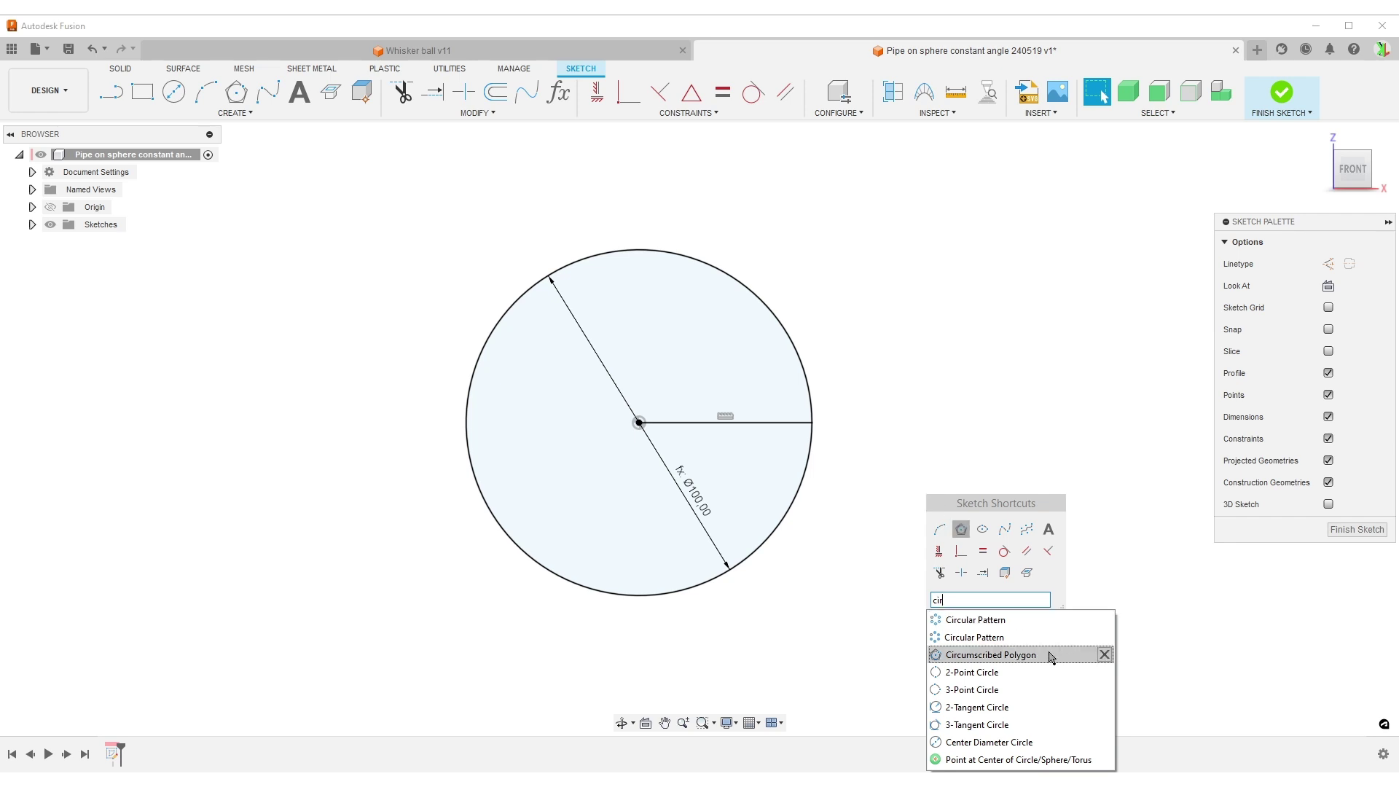
Step: Circular-pattern the radius line about the circle's centre: partial distribution, 90° angle, 5 copies
click(983, 620)
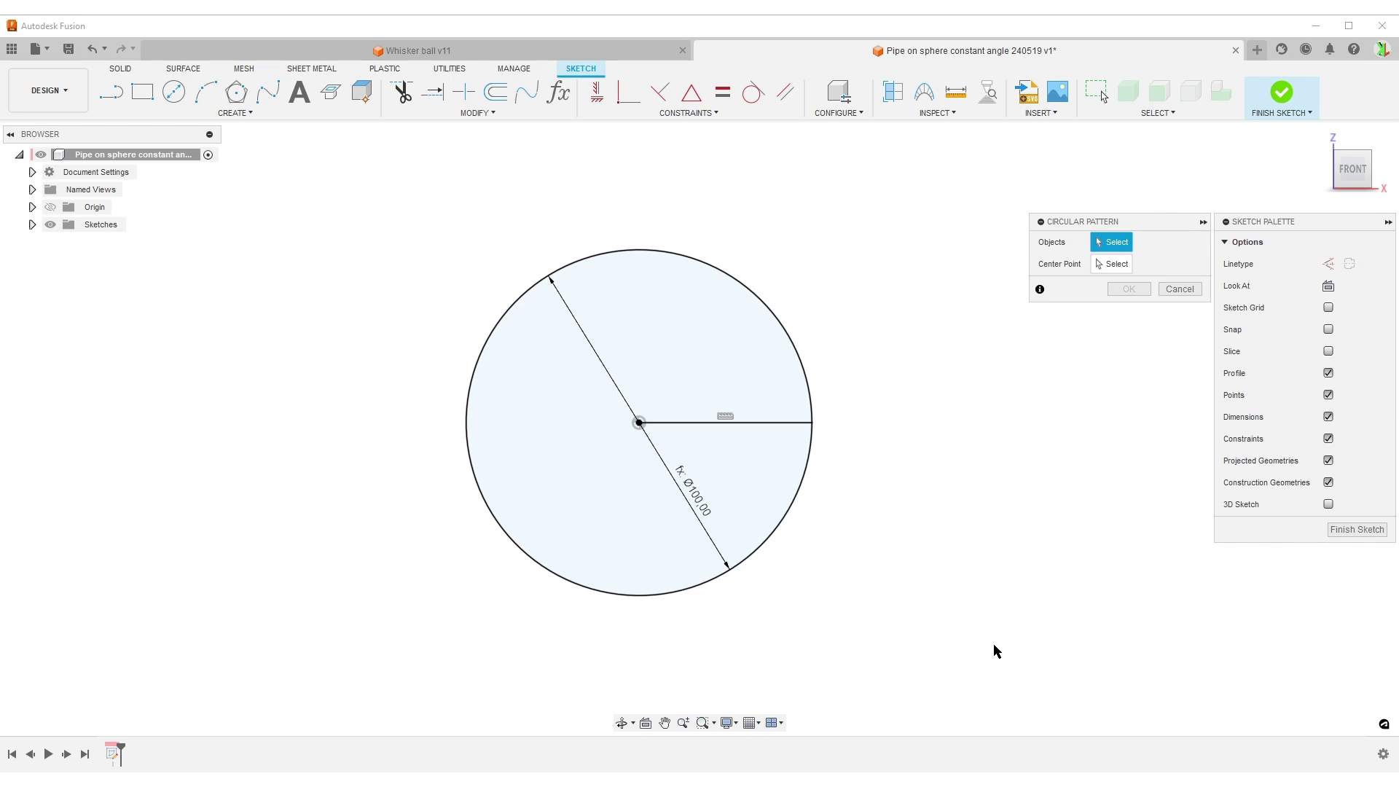
click(742, 426)
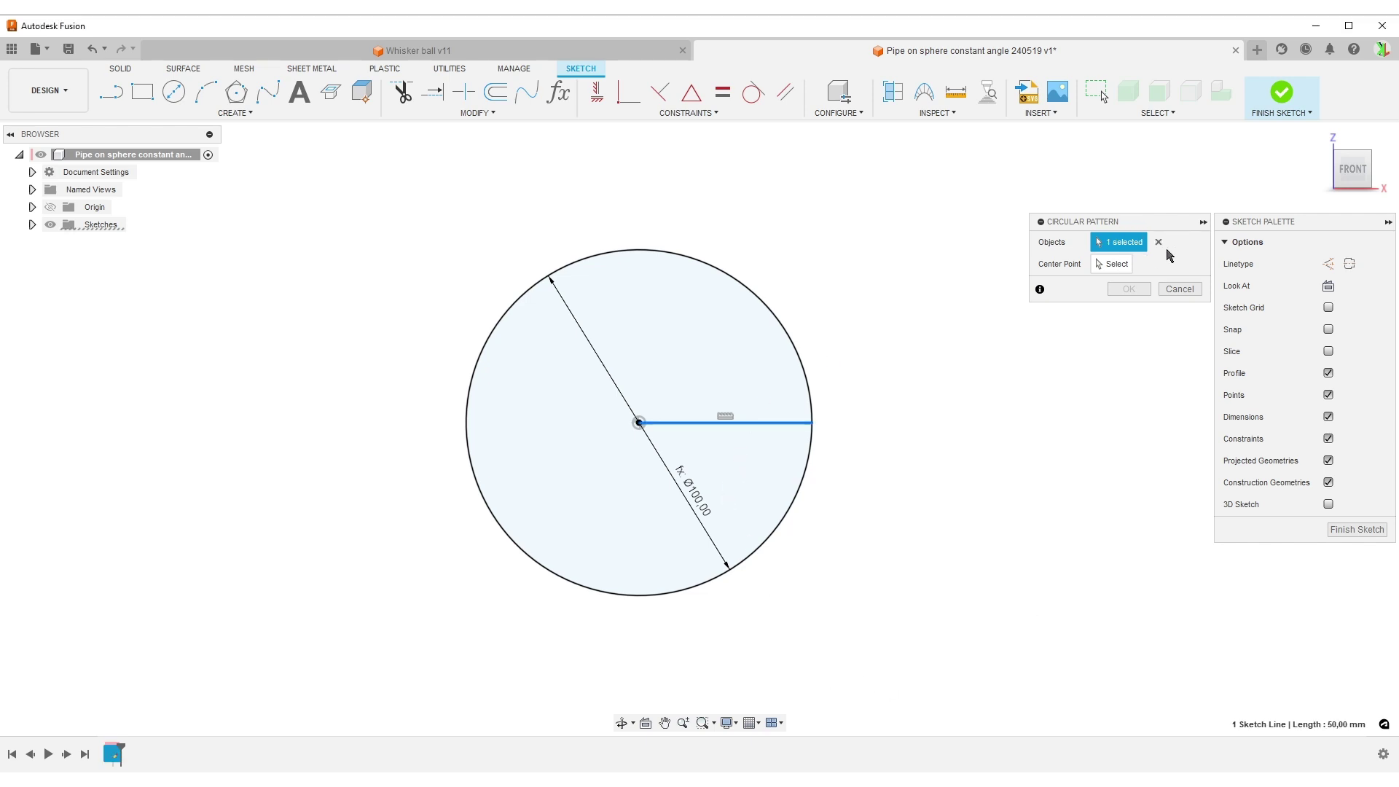
click(1100, 266)
click(639, 423)
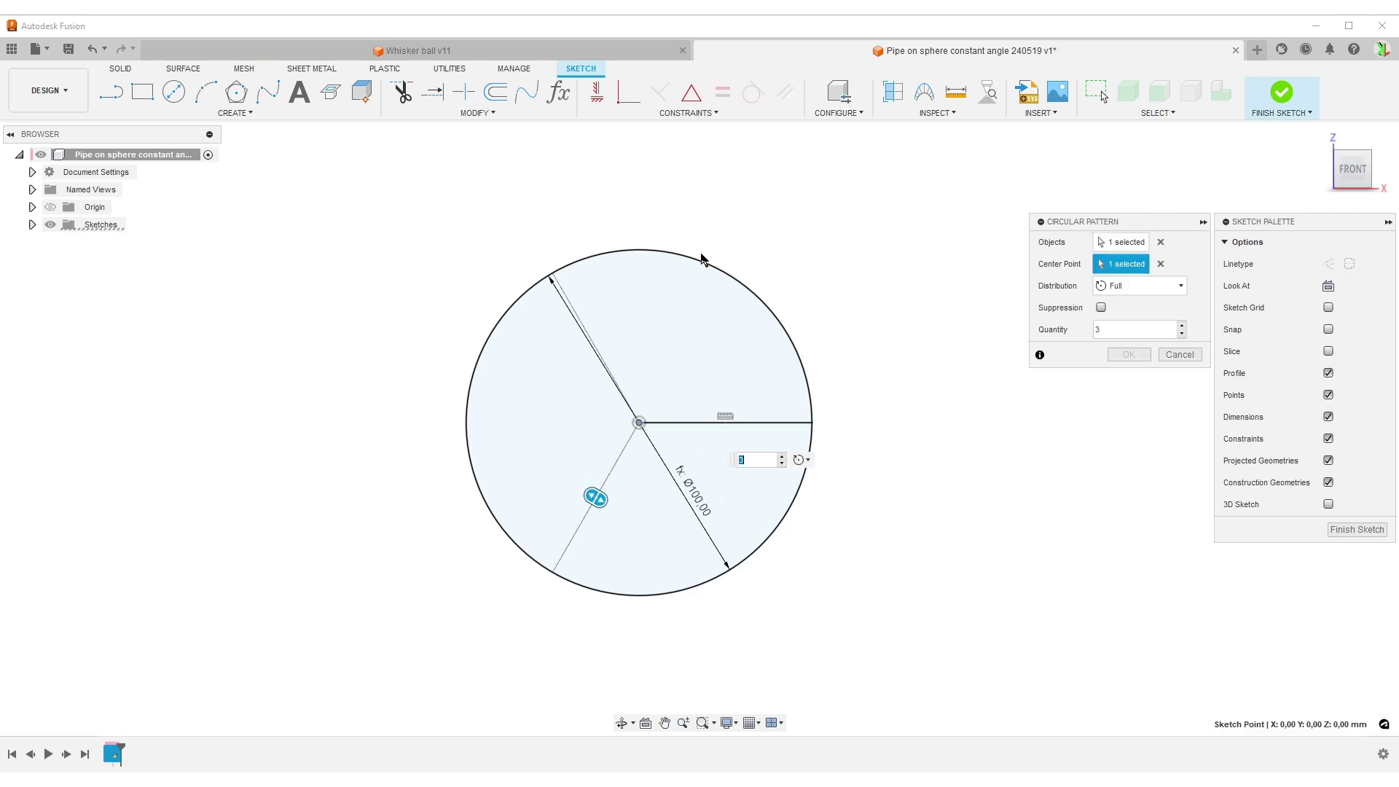
click(1131, 286)
click(1133, 316)
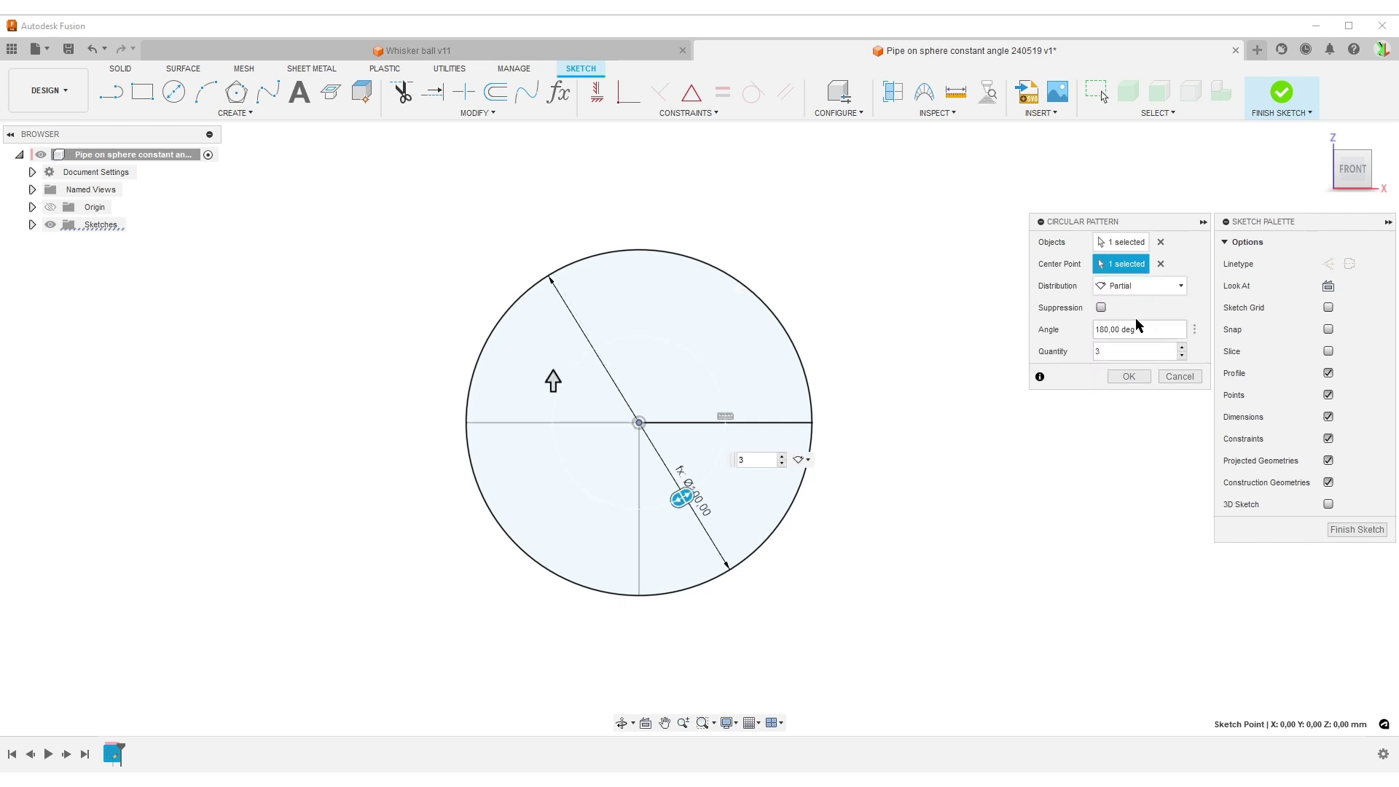
click(1148, 327)
text(90)
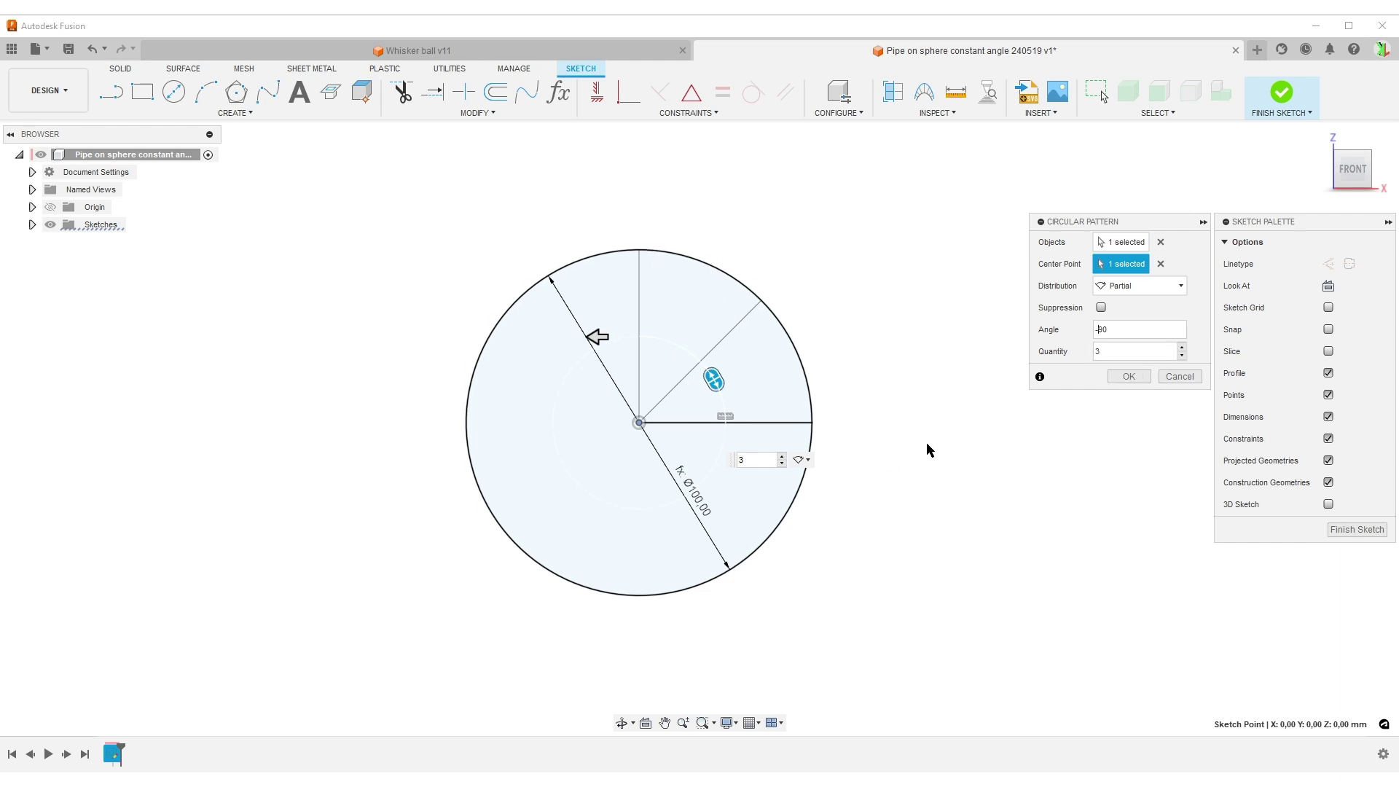
click(1181, 347)
click(1182, 346)
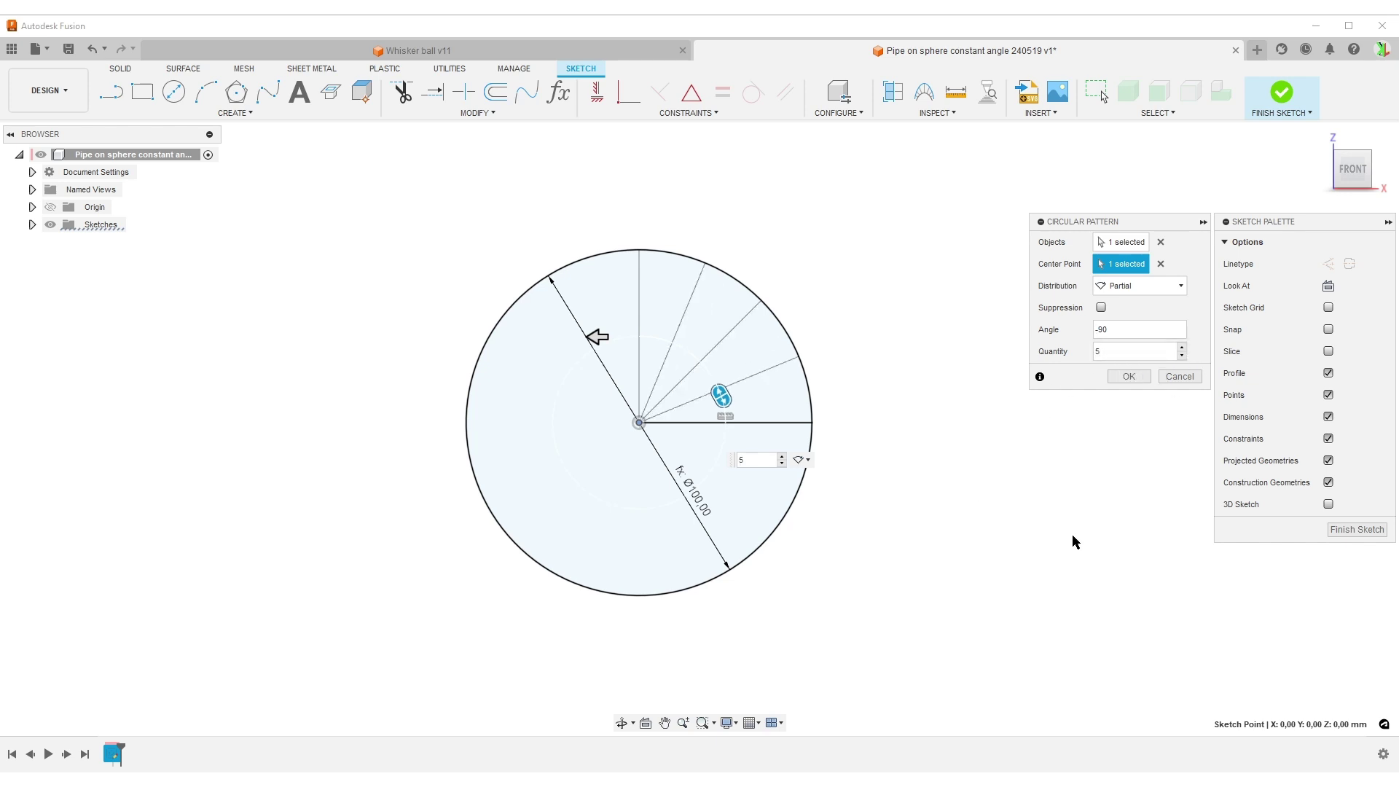
click(1129, 377)
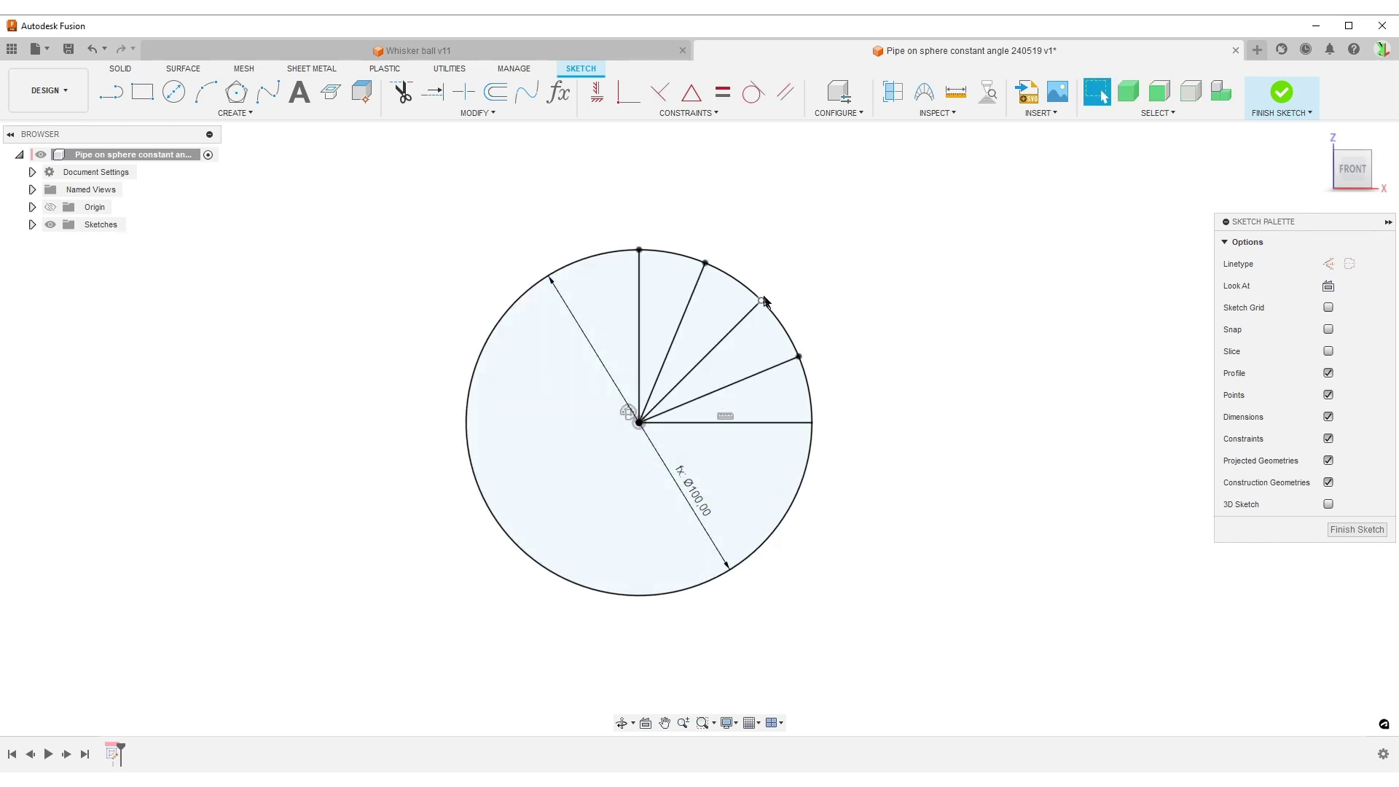
Step: Draw a line from the circle's centre to its left edge and finish the sketch
drag(748, 400, 607, 304)
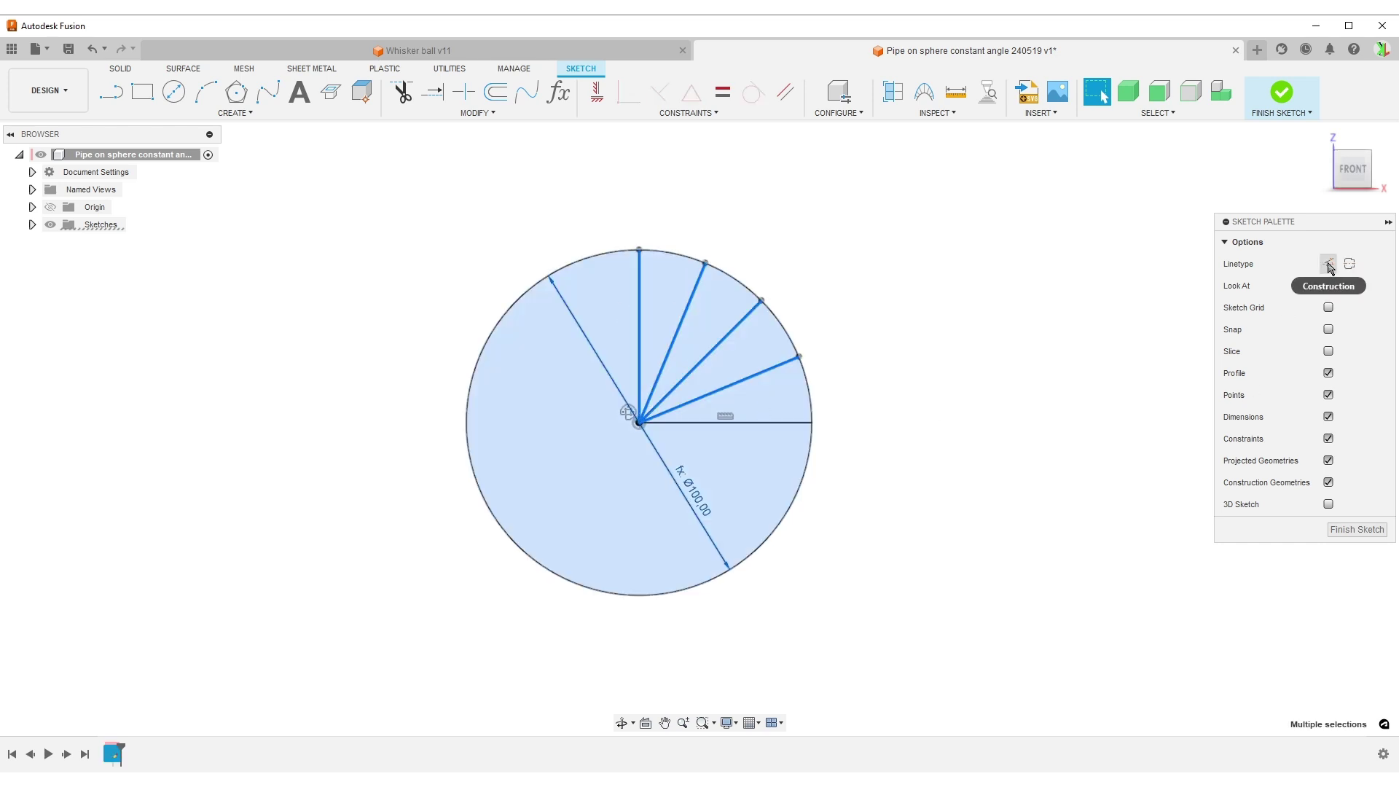
click(1046, 383)
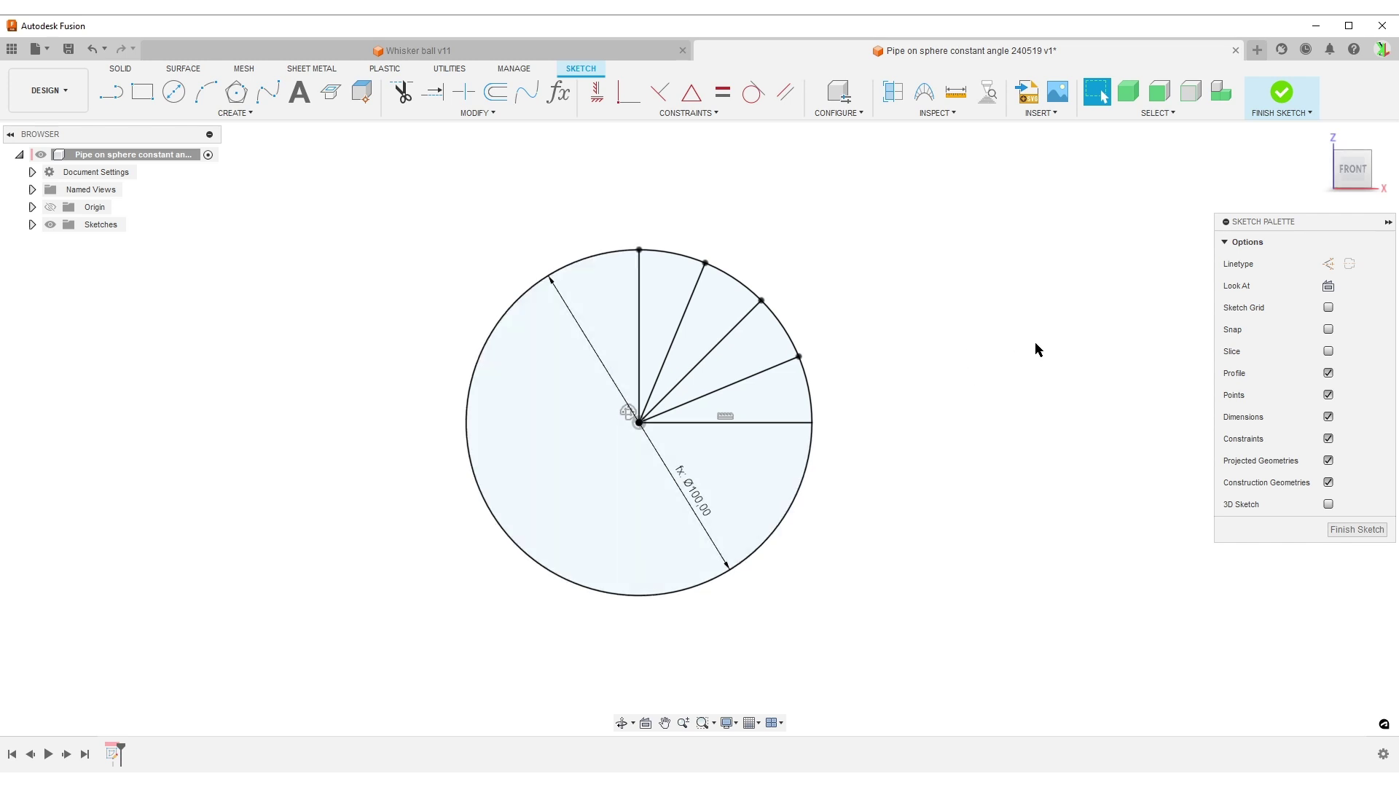
key(l)
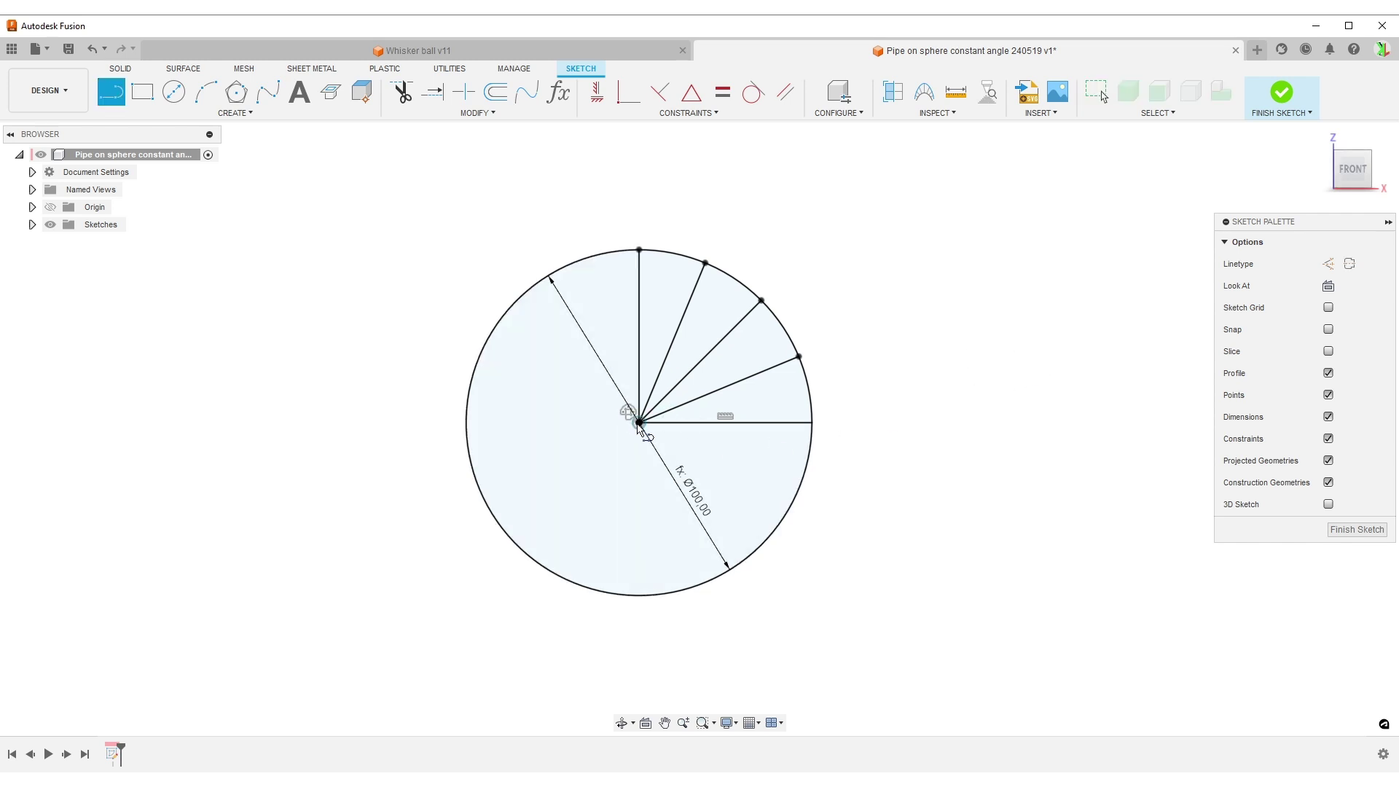
click(639, 422)
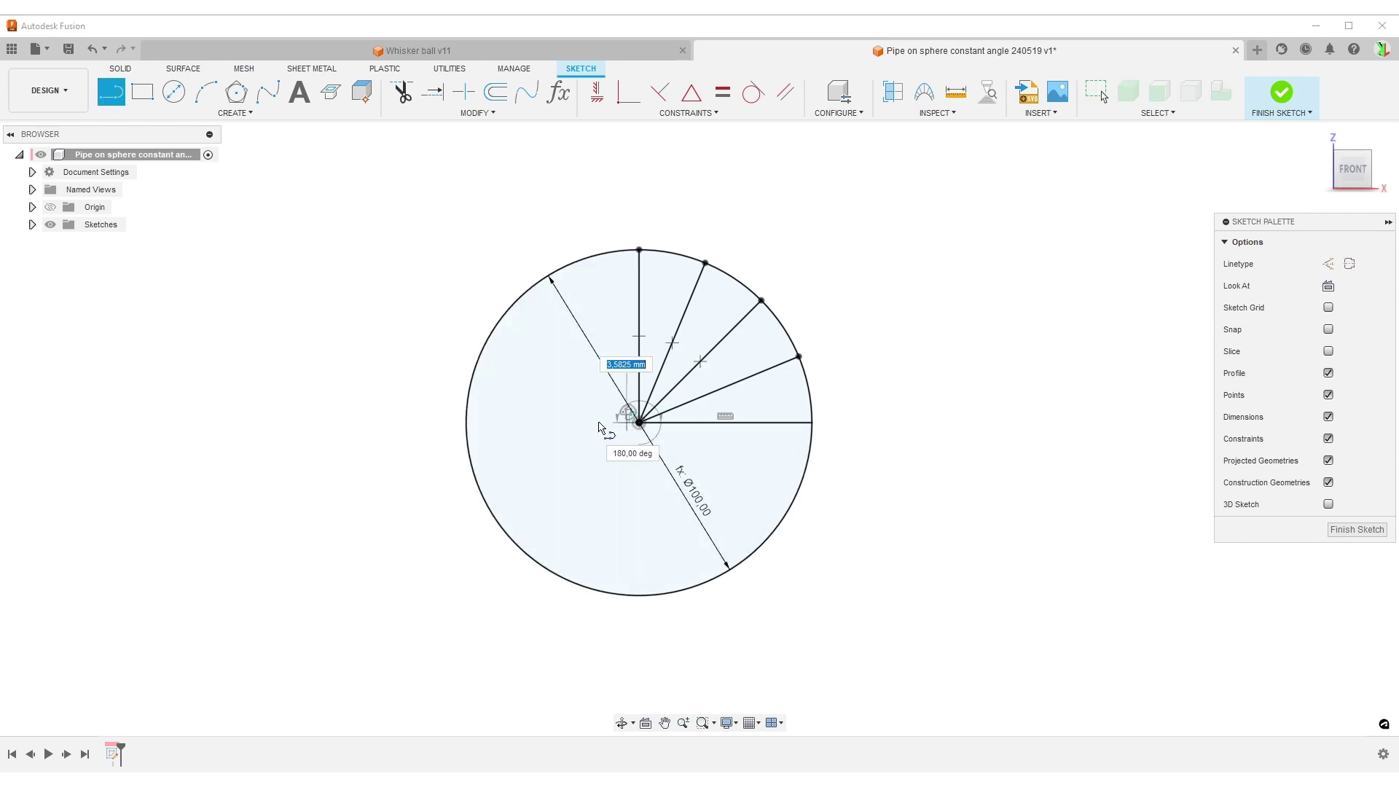
double_click(468, 424)
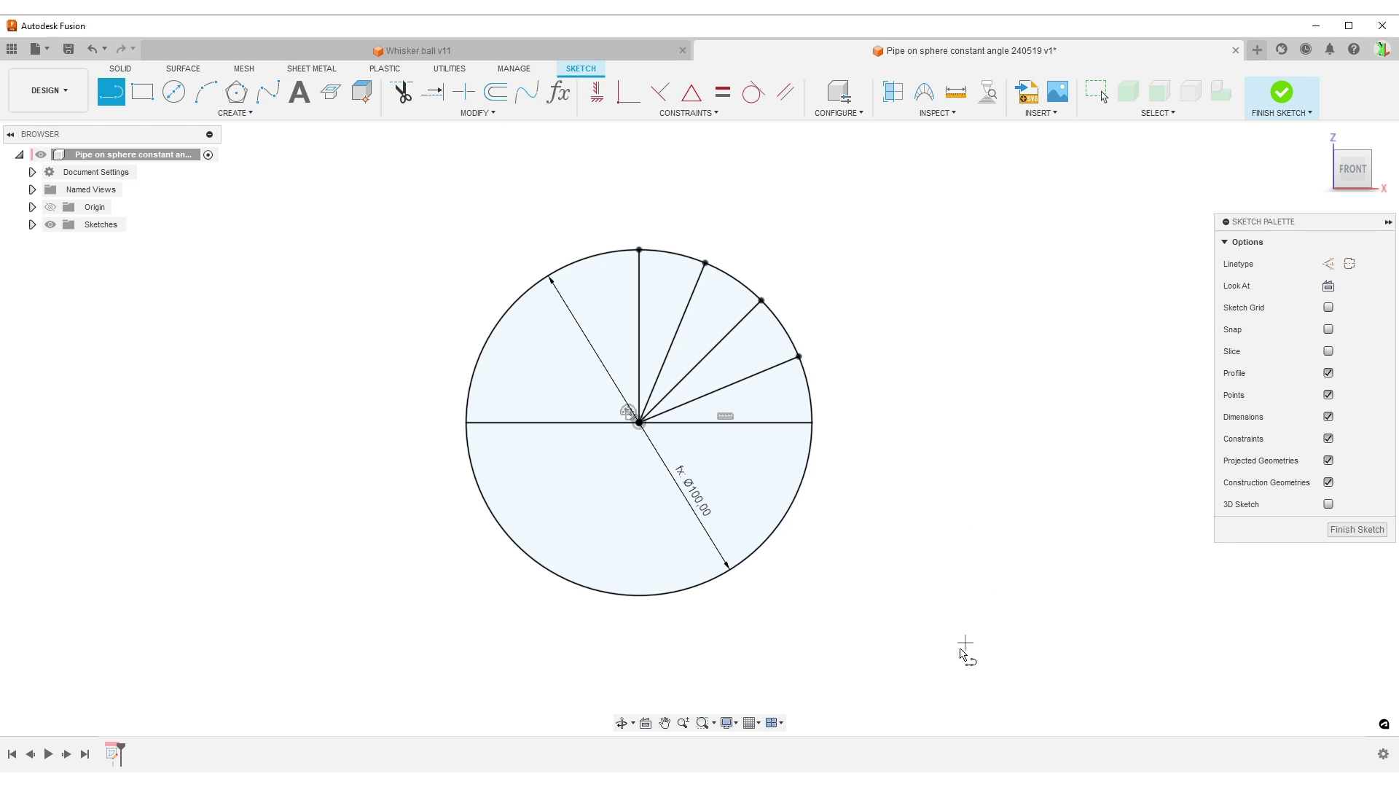
click(1373, 530)
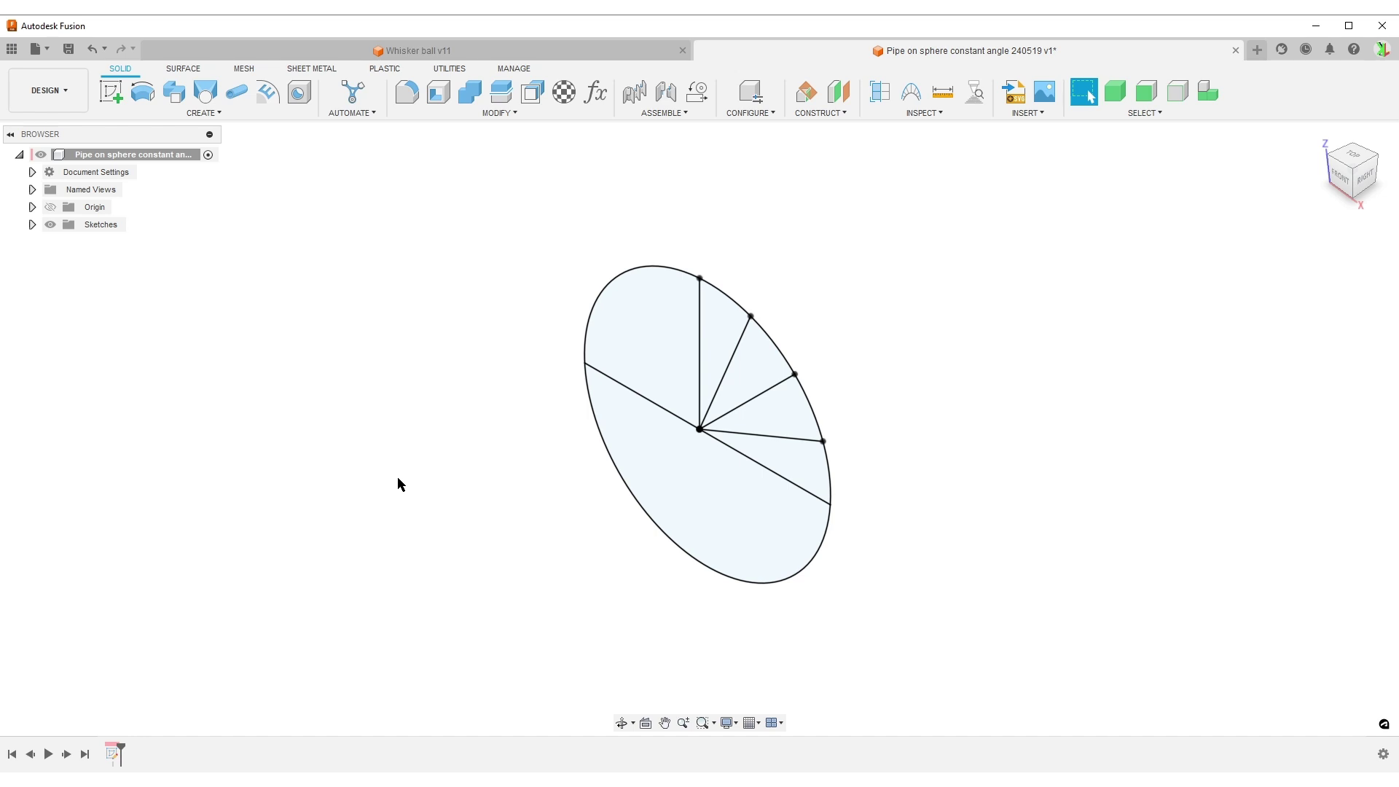
Step: Sweep a pipe along the vertical sketch line with section size Sphere_OD
text(s)
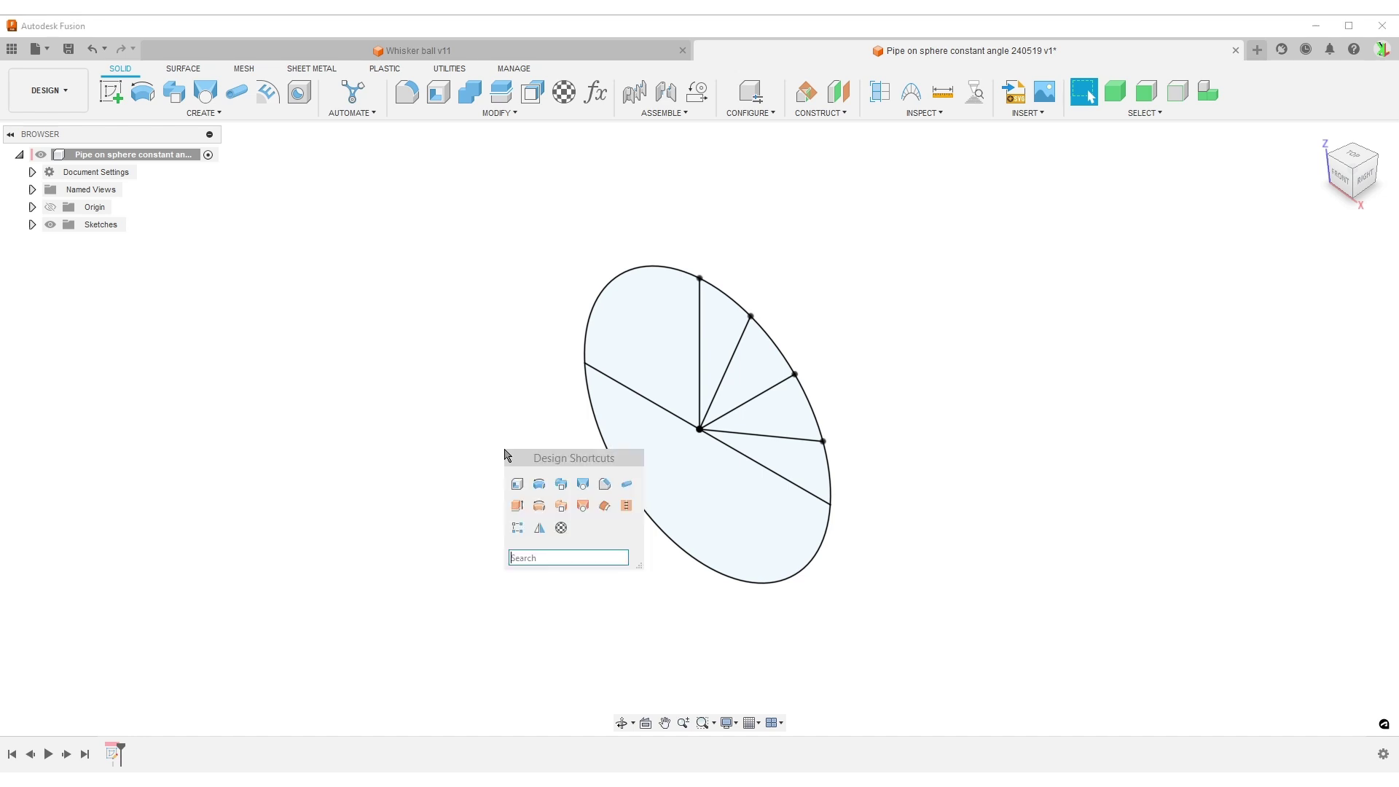
text(pip)
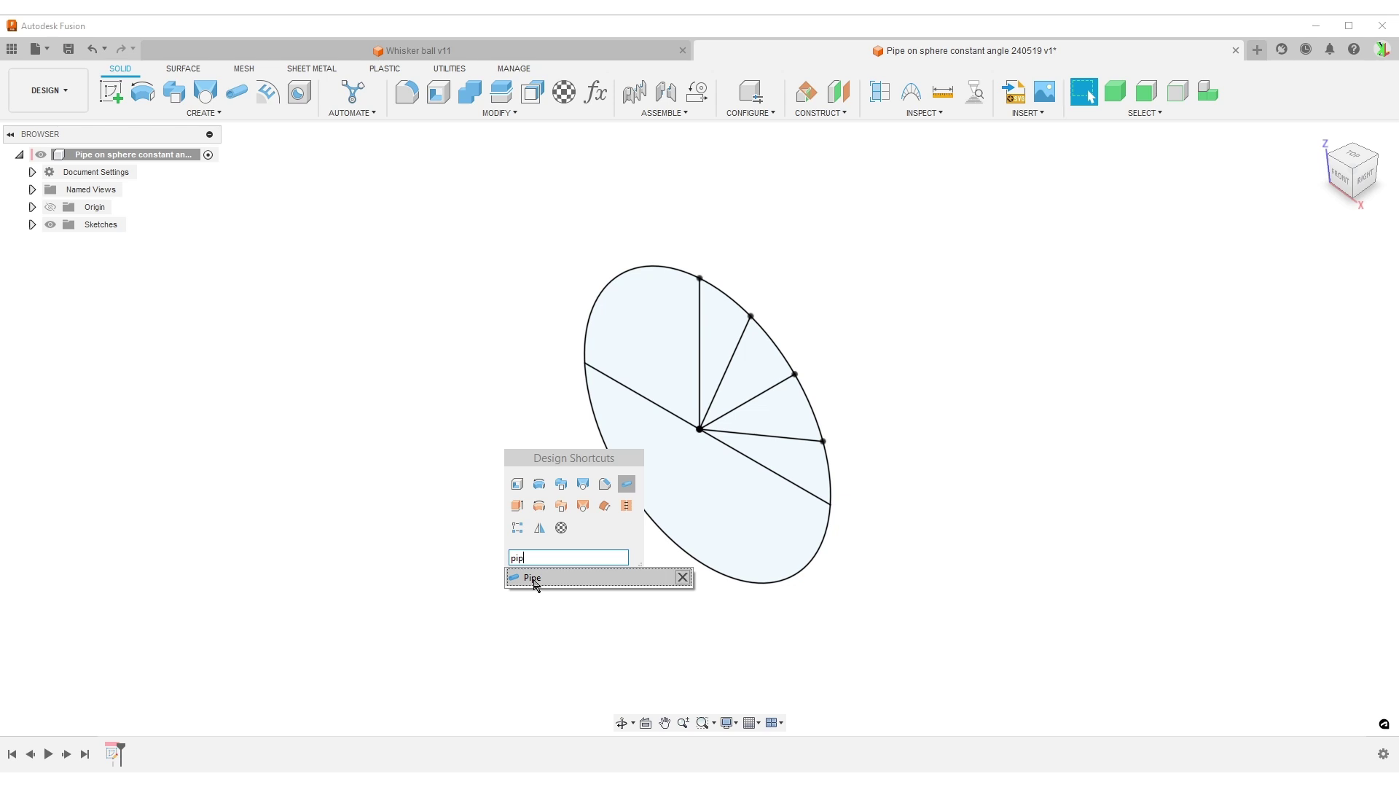
click(531, 578)
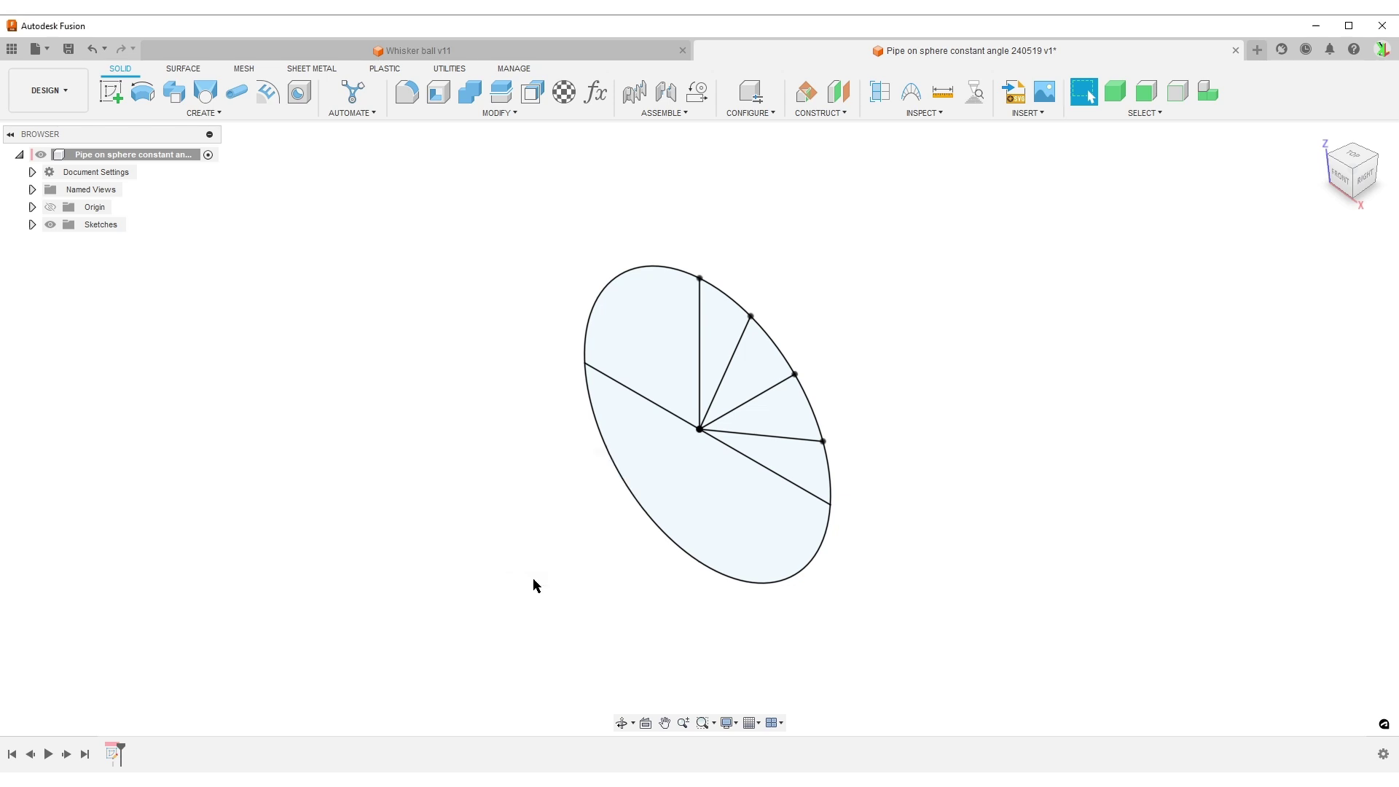
click(699, 305)
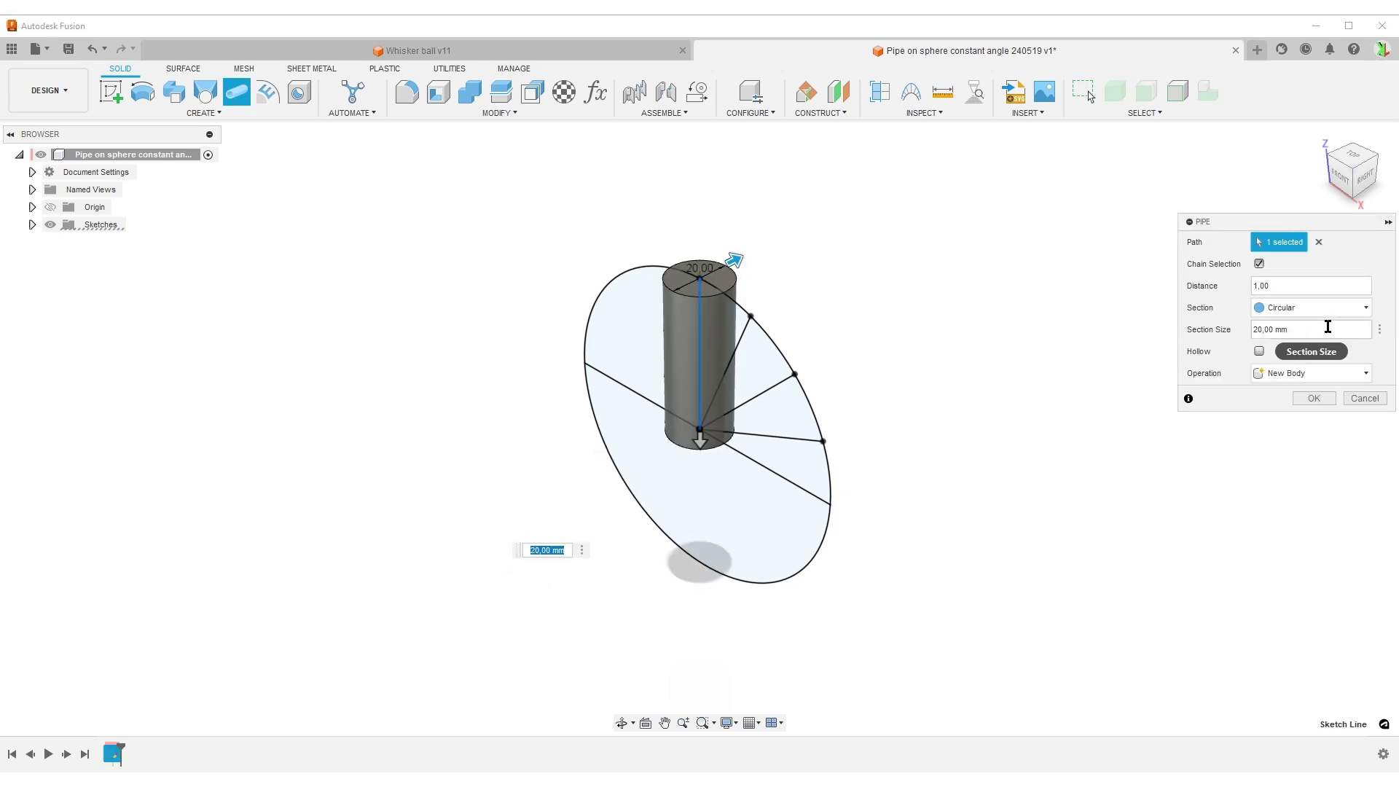
click(1327, 327)
text(od)
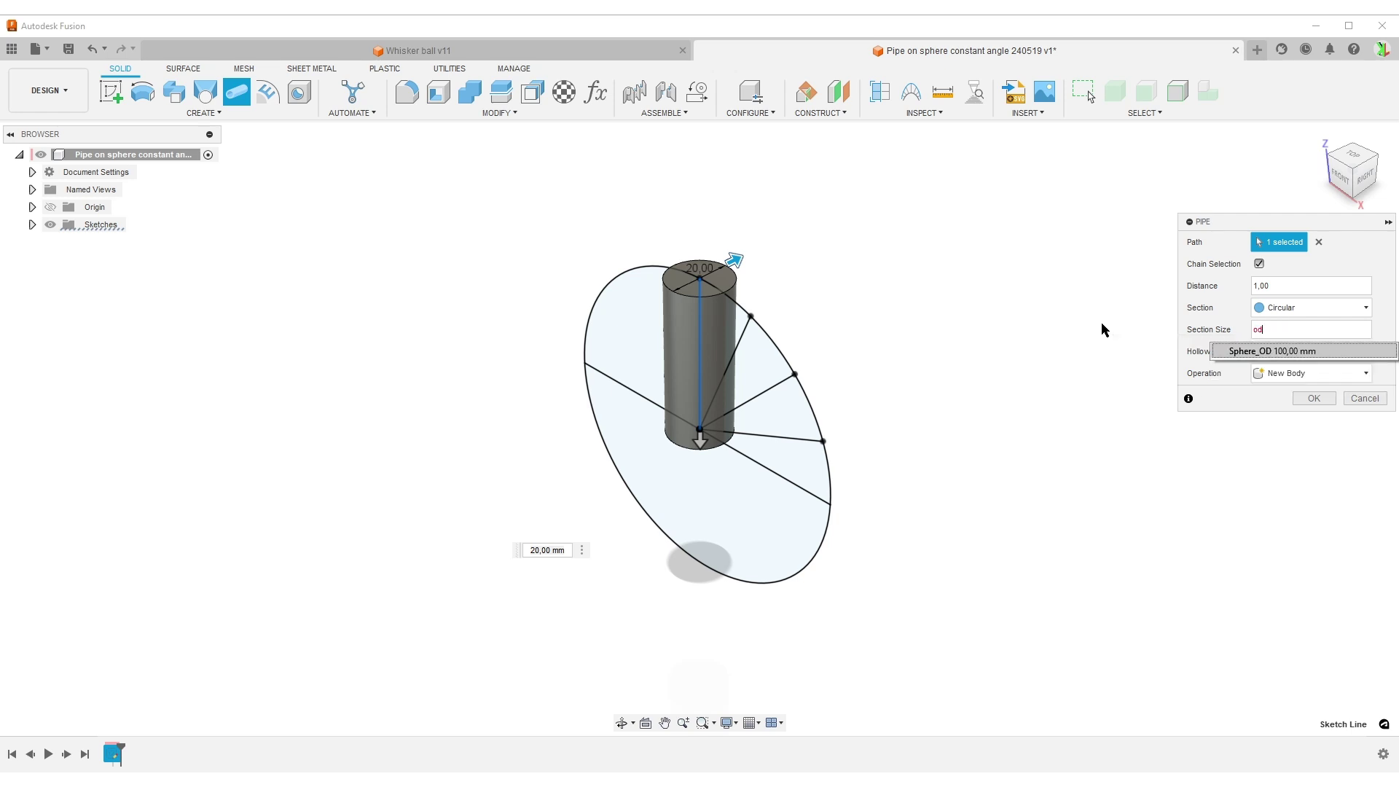
key(Return)
shift+middle_drag(933, 515, 977, 506)
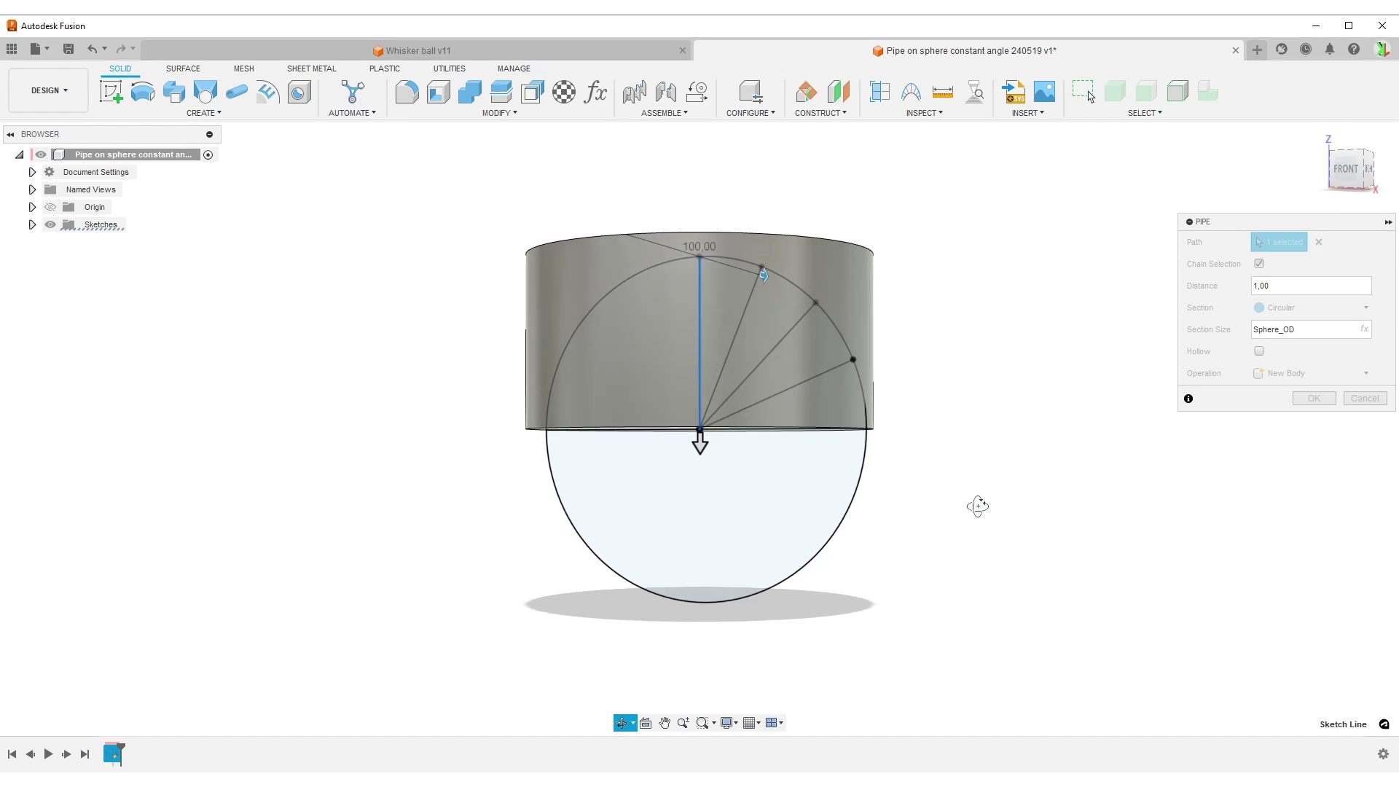
click(1314, 398)
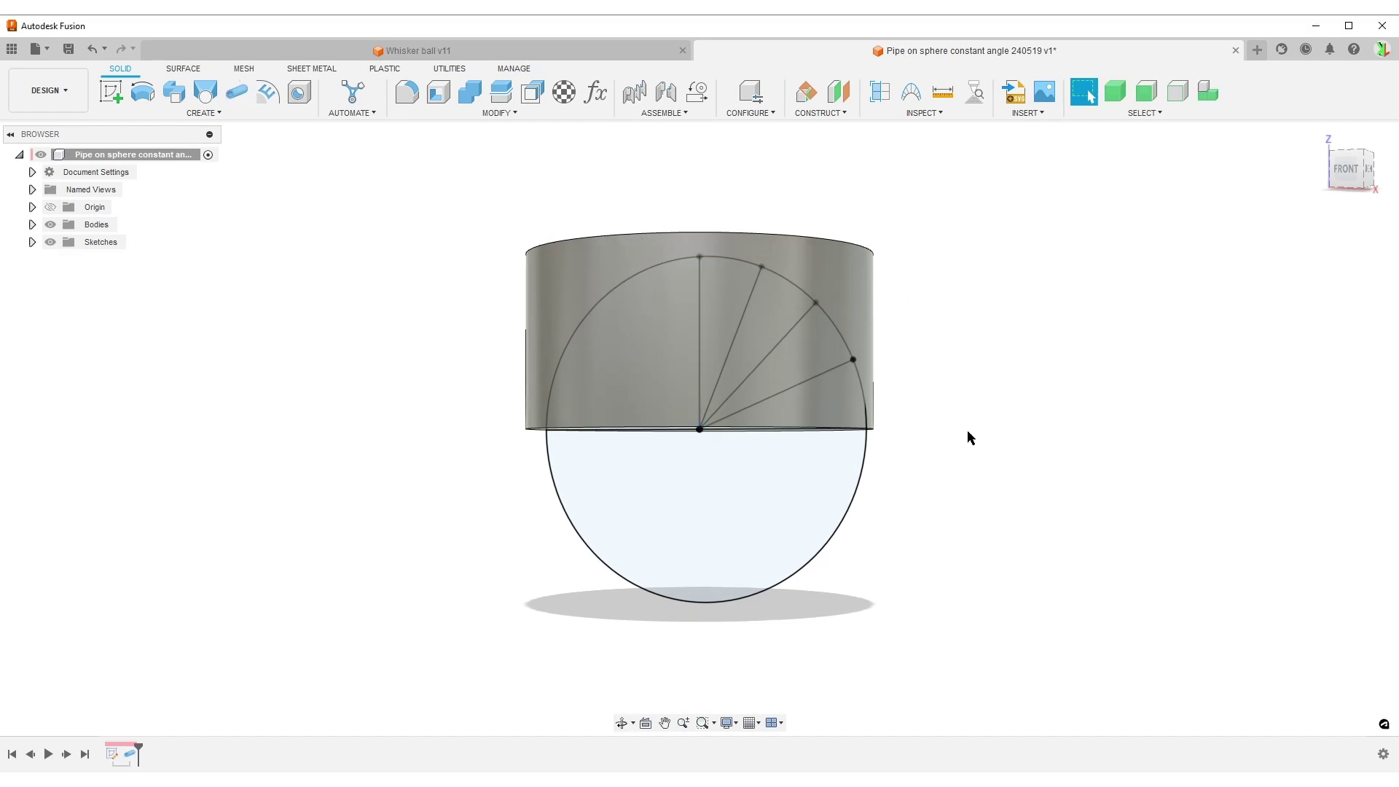
shift+middle_drag(968, 438, 1043, 543)
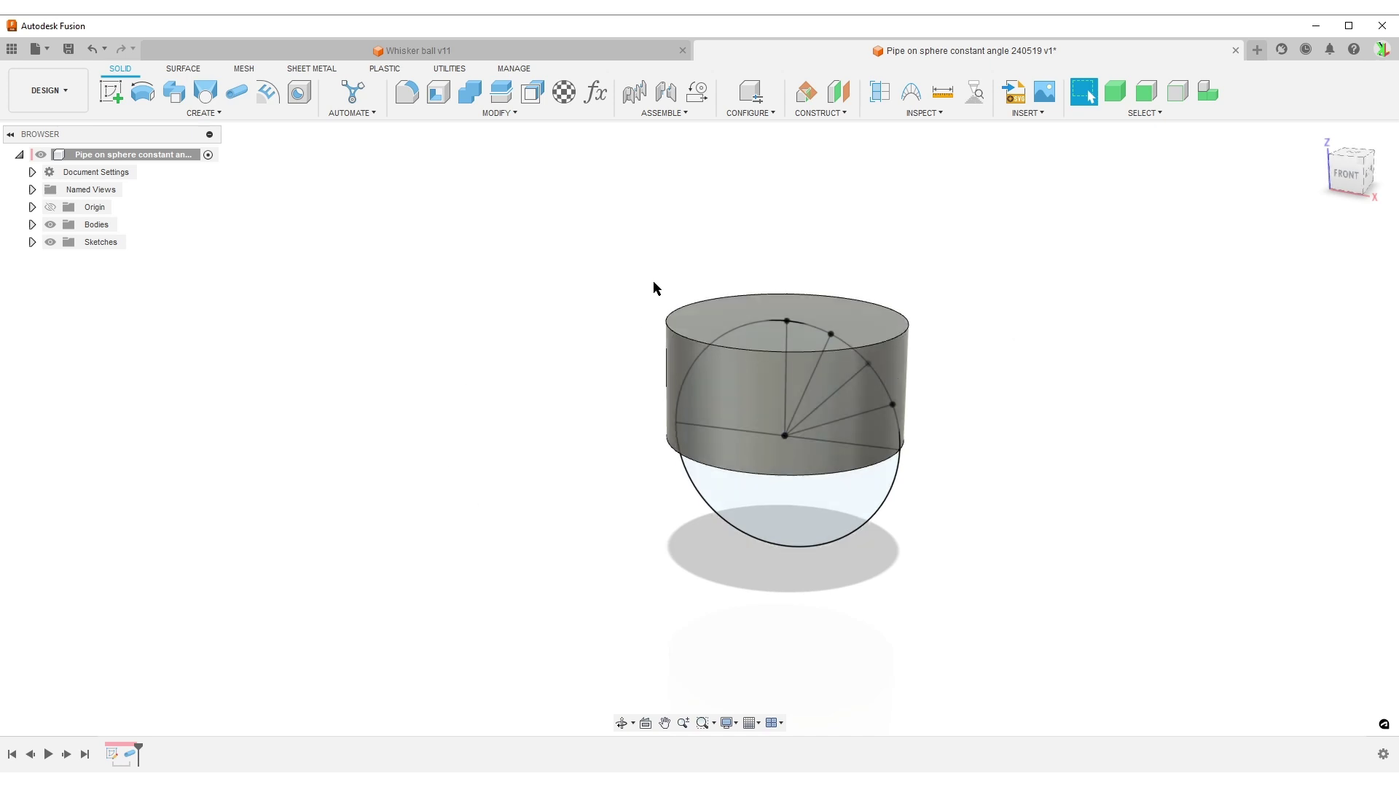
Step: Create a tangent plane on the pipe's cylindrical face and start a new sketch on it
click(842, 114)
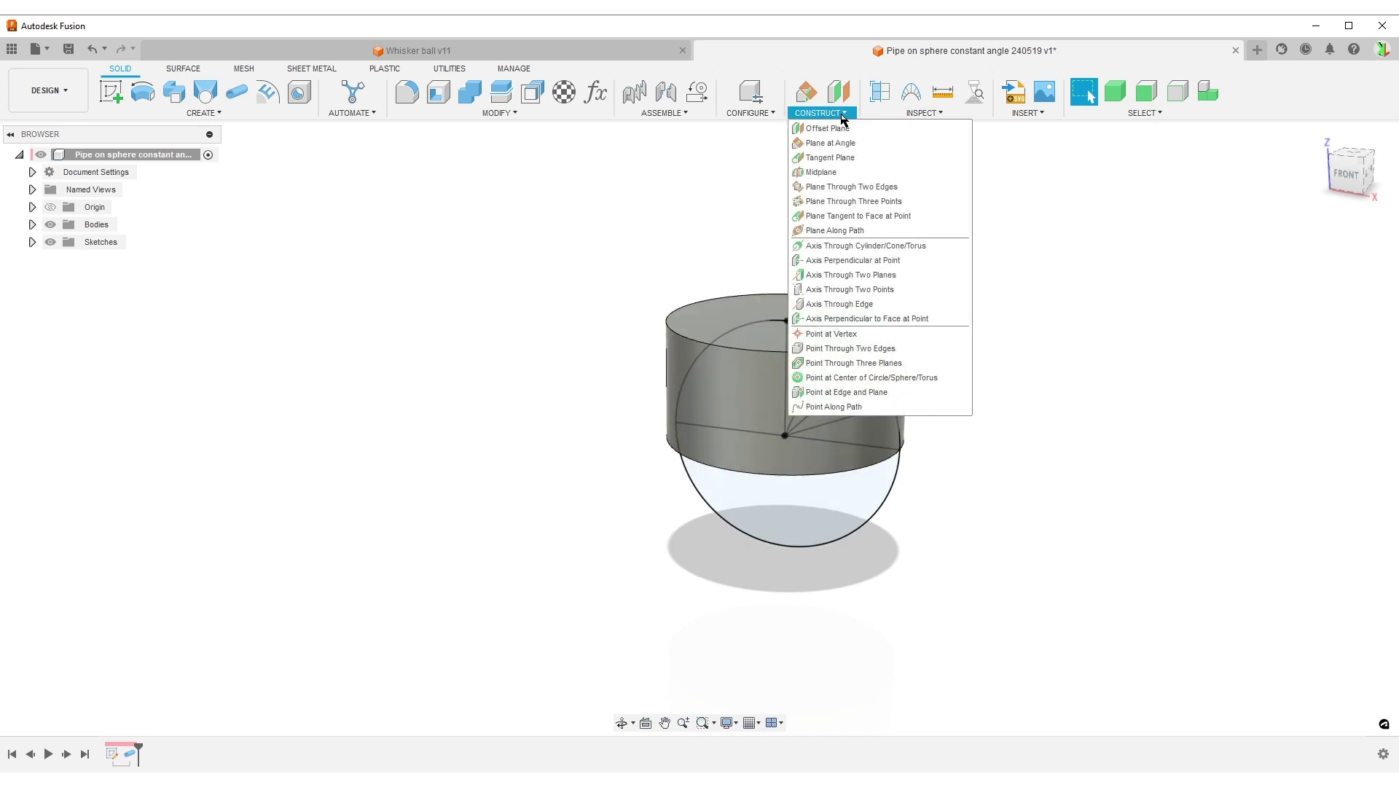
click(880, 158)
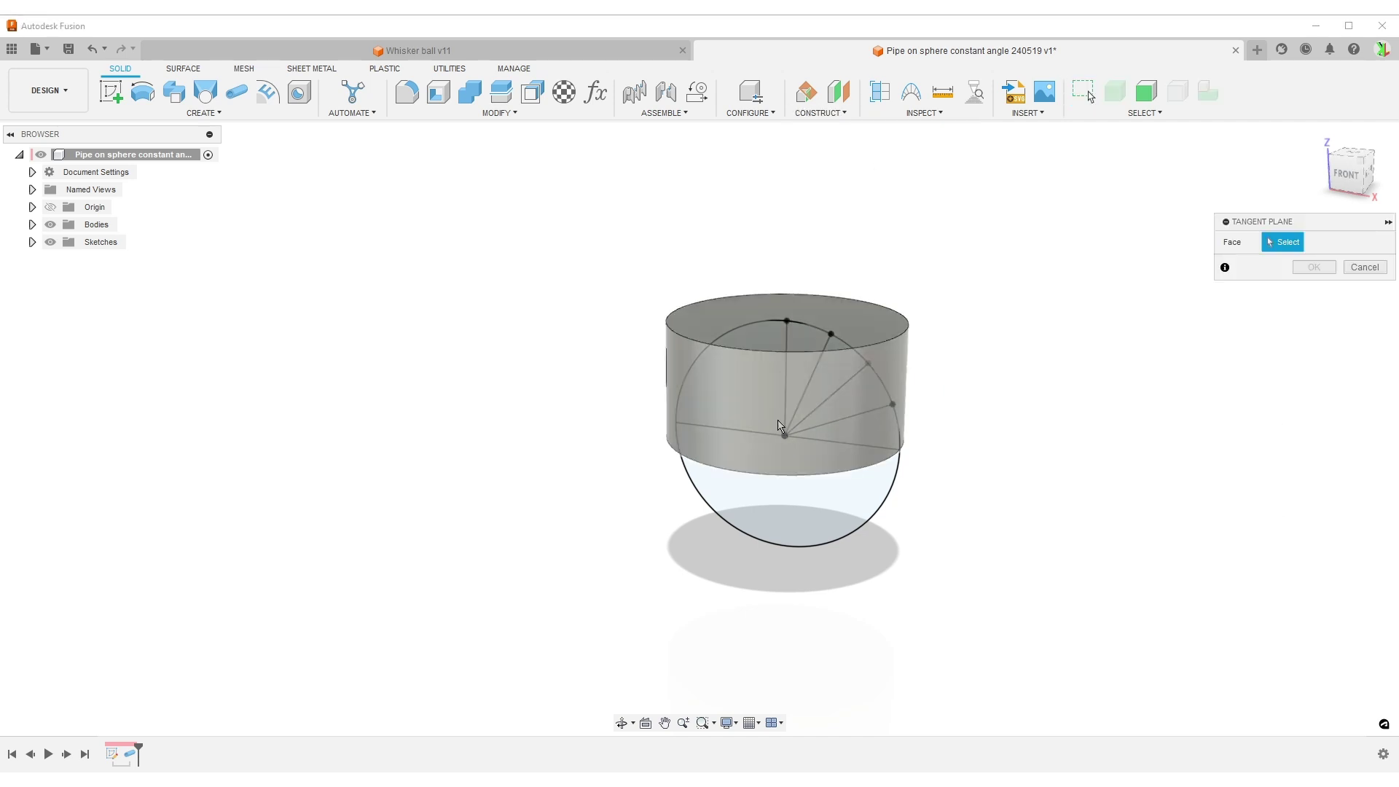
click(746, 397)
click(1313, 309)
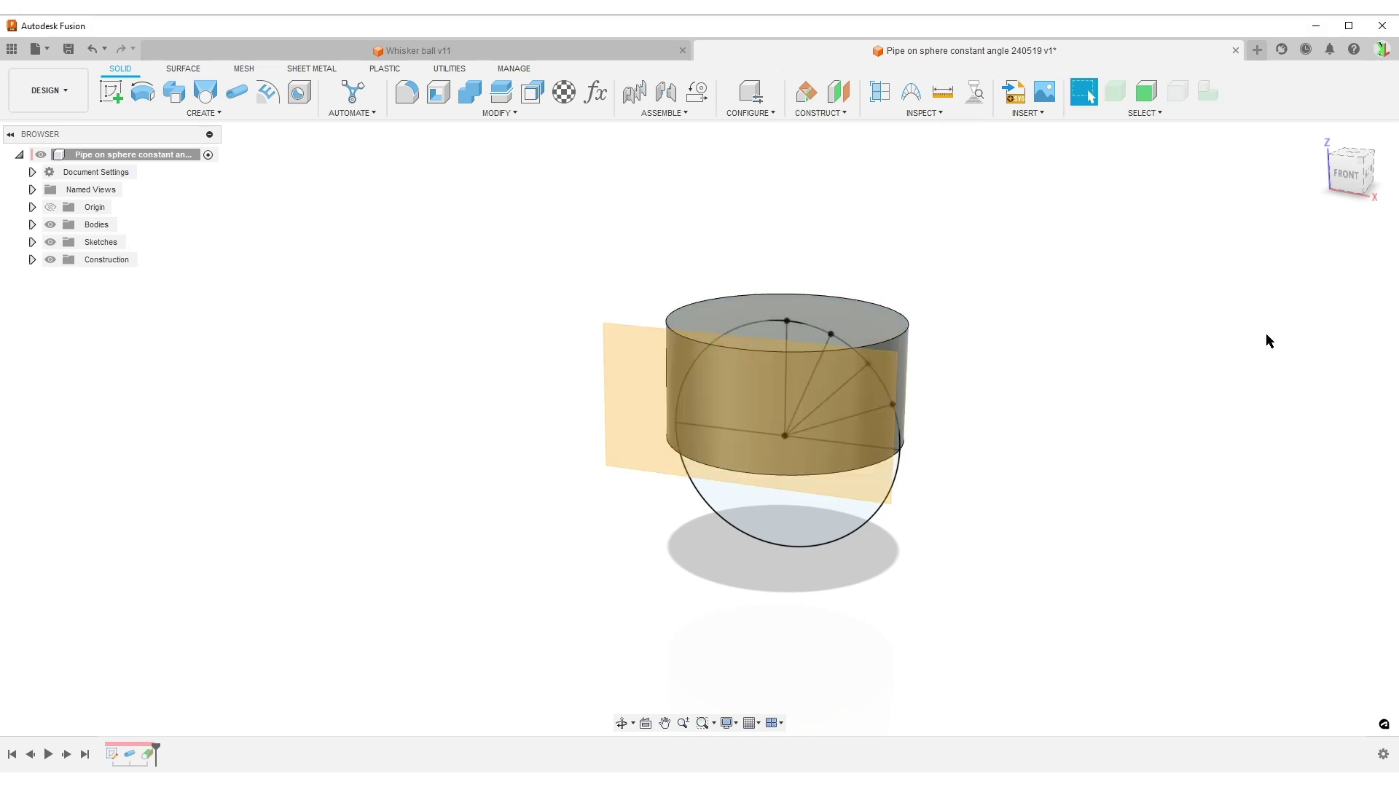
click(110, 91)
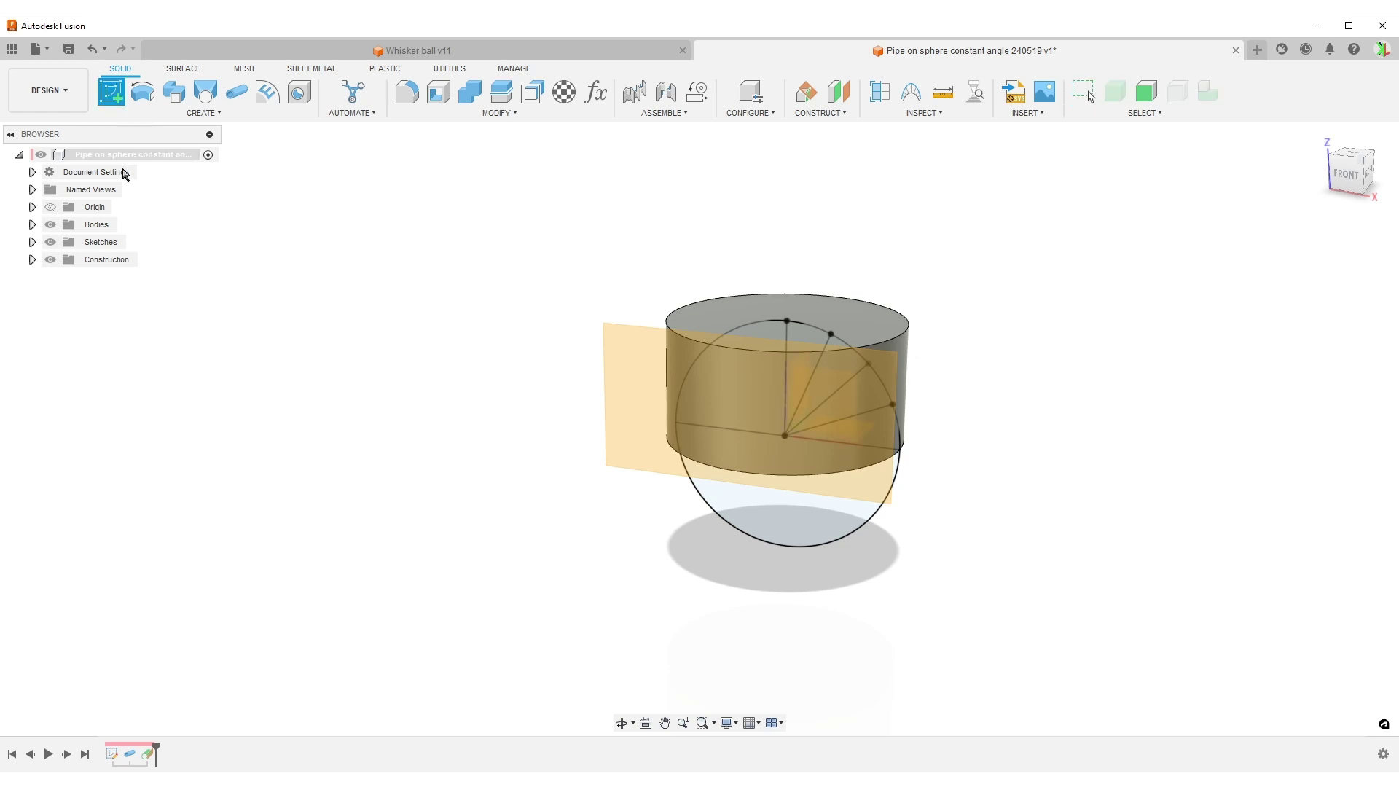
click(697, 416)
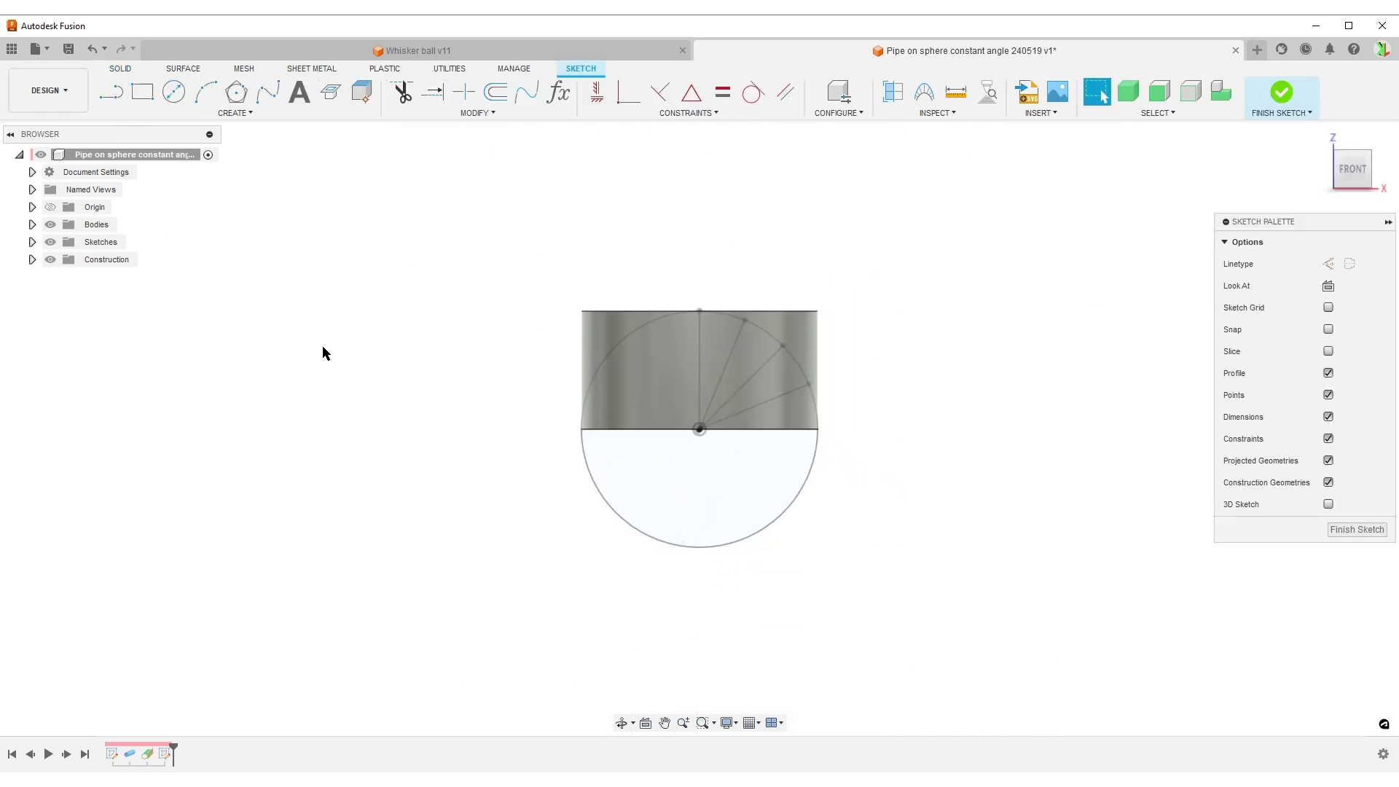
Step: Expand Sketches and Bodies in the browser and hide the pipe body
click(32, 242)
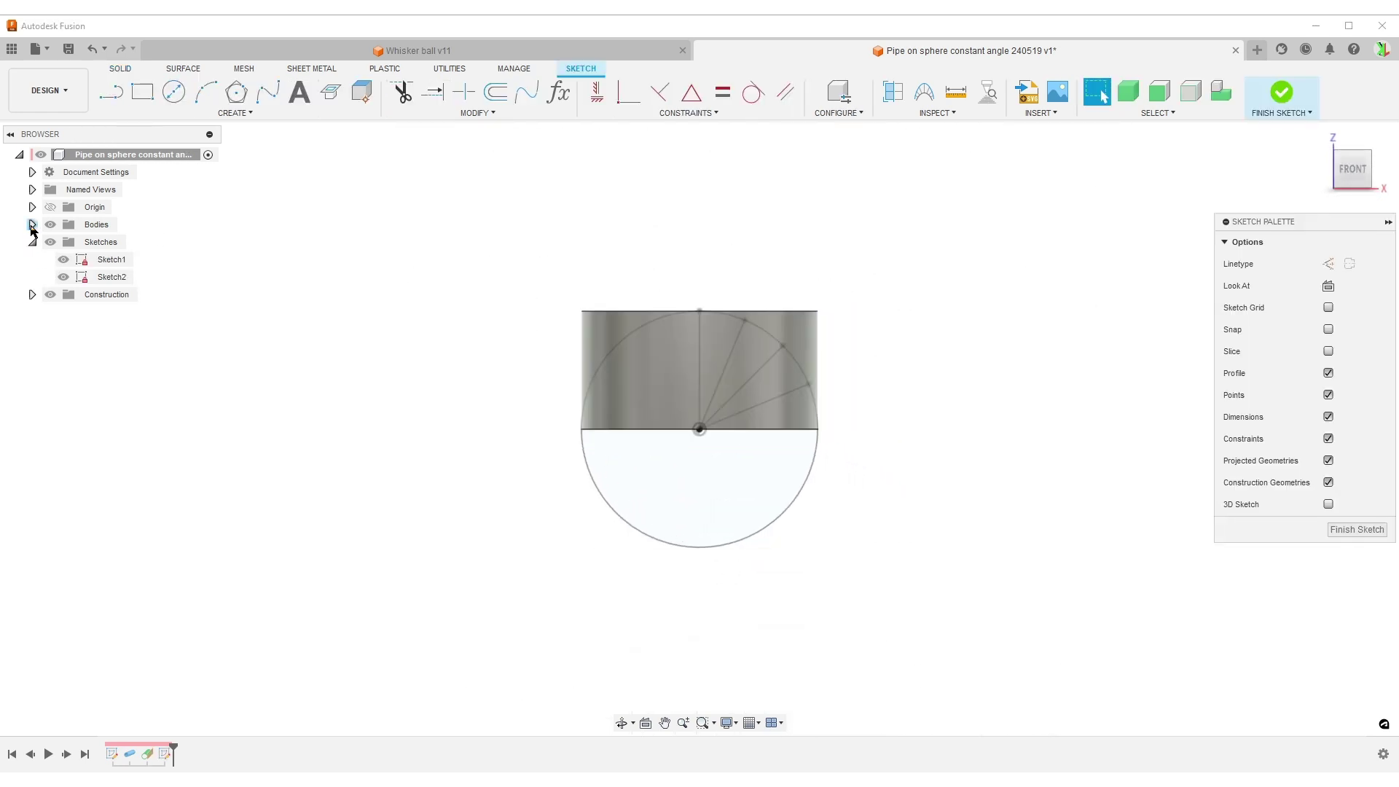
click(32, 225)
click(63, 242)
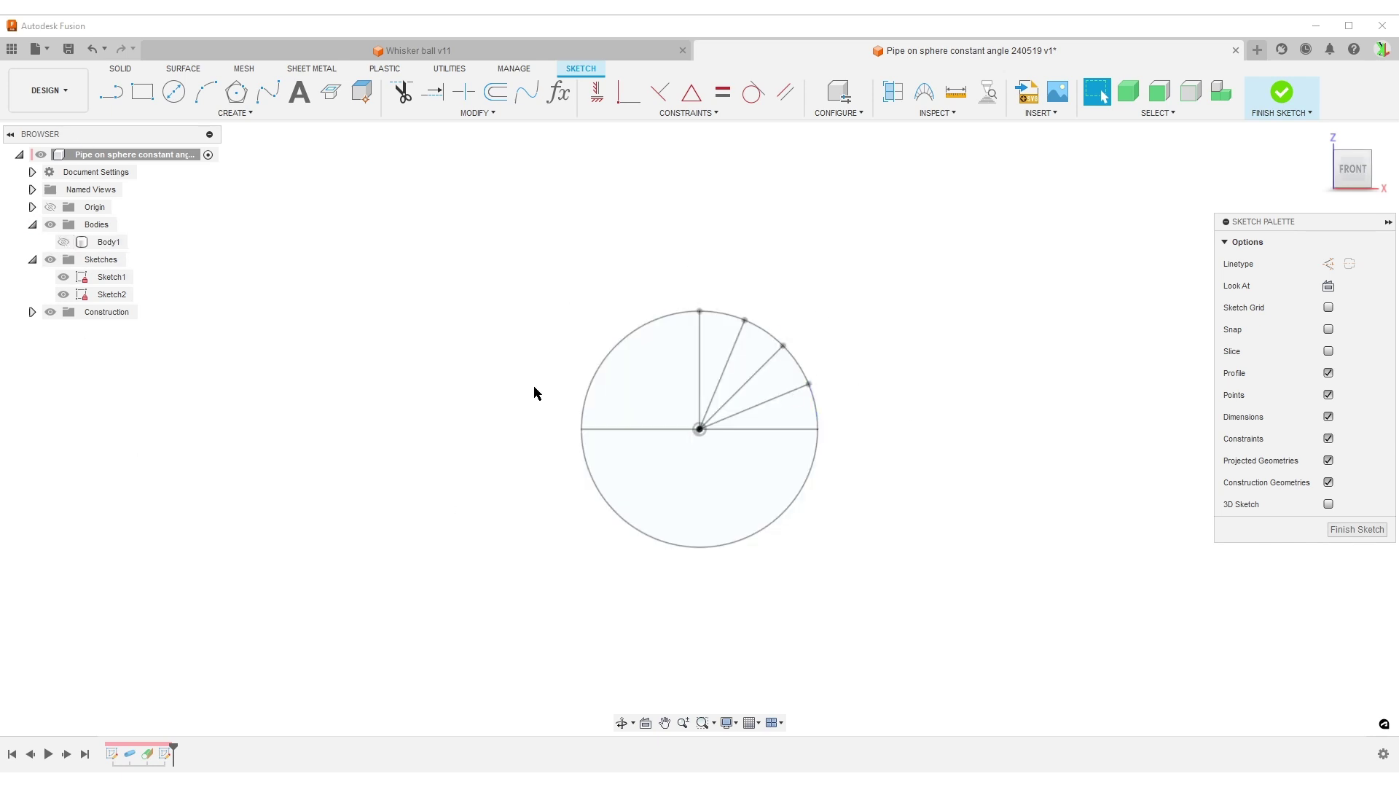
Step: Project the five outer end points of the radial lines into Sketch2
key(p)
scroll(963, 474, up, 2)
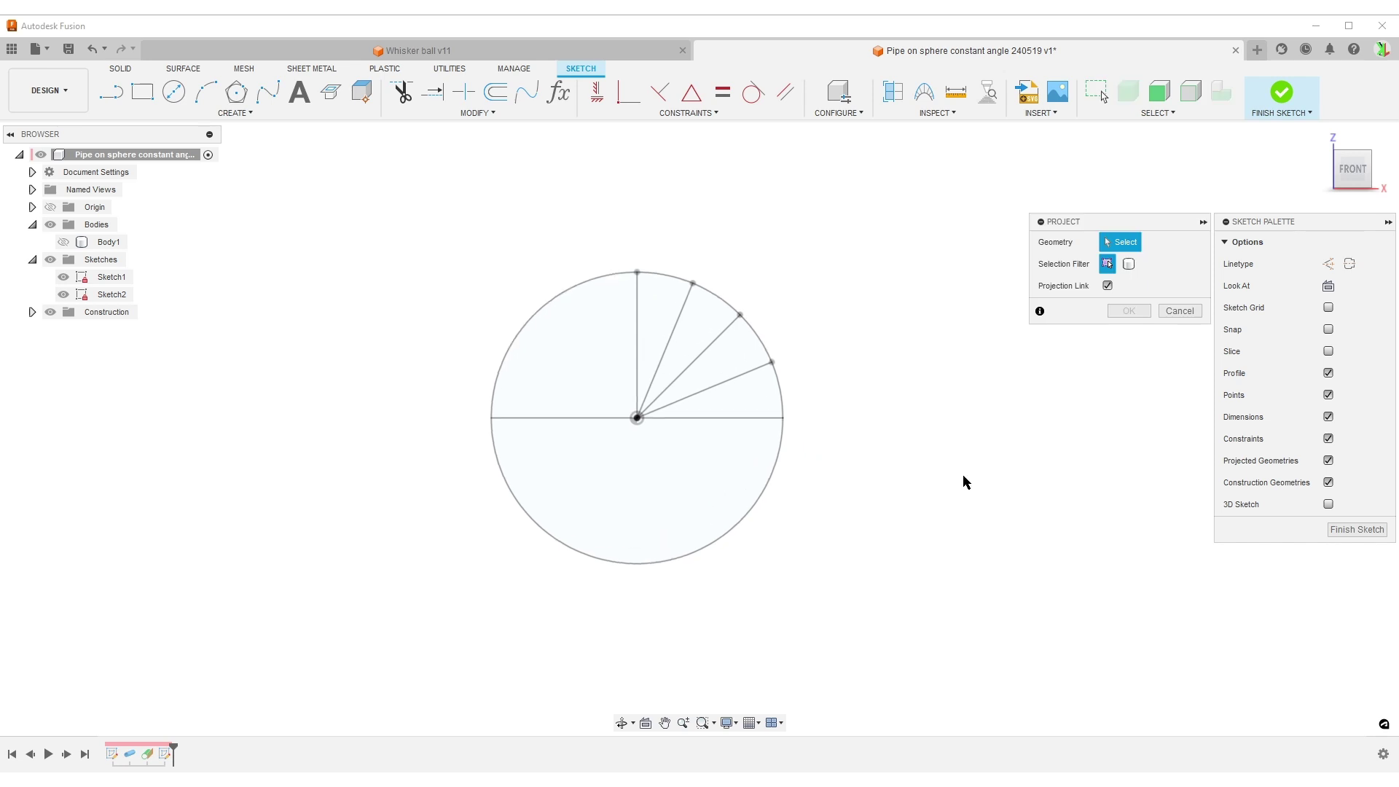
middle_drag(963, 474, 986, 452)
click(854, 426)
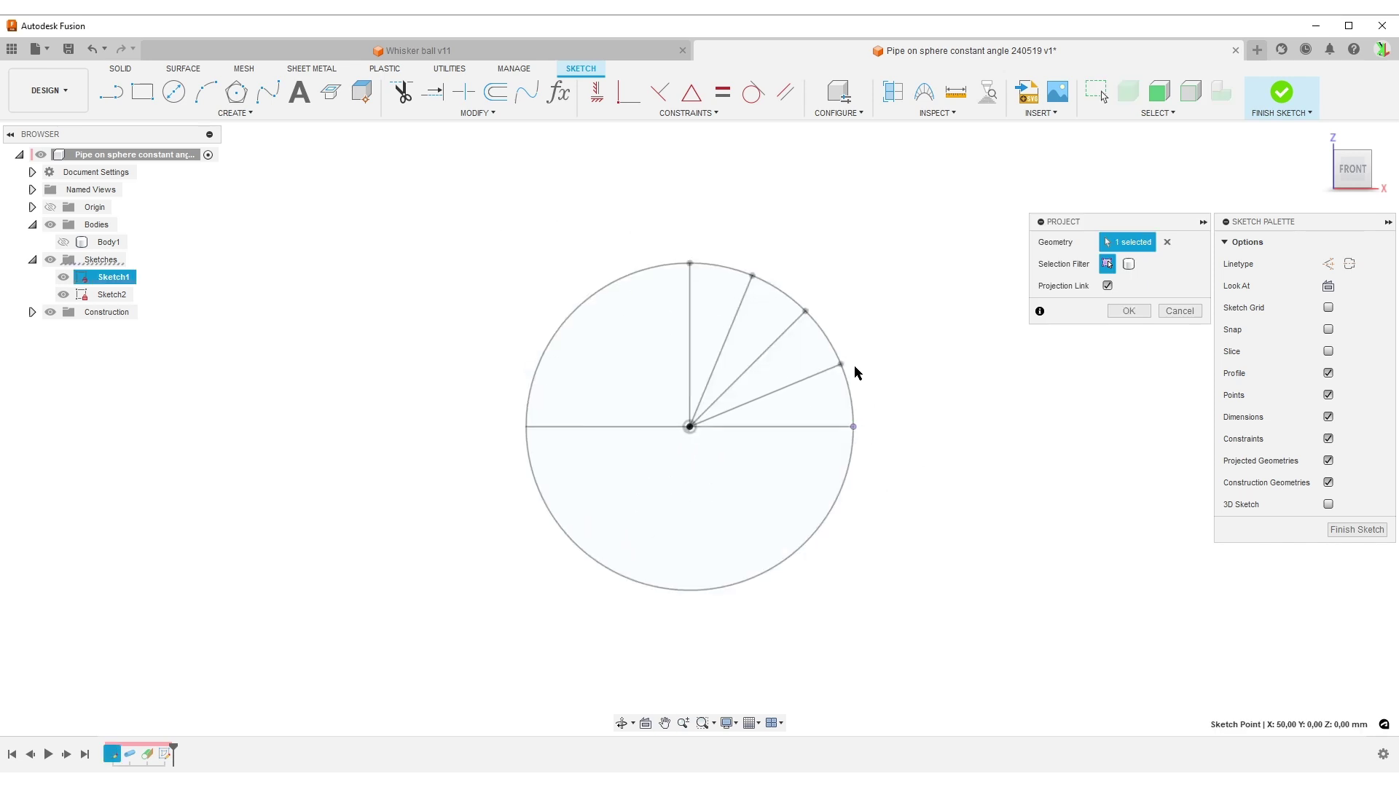
click(842, 364)
click(805, 310)
click(752, 275)
click(690, 263)
click(1129, 311)
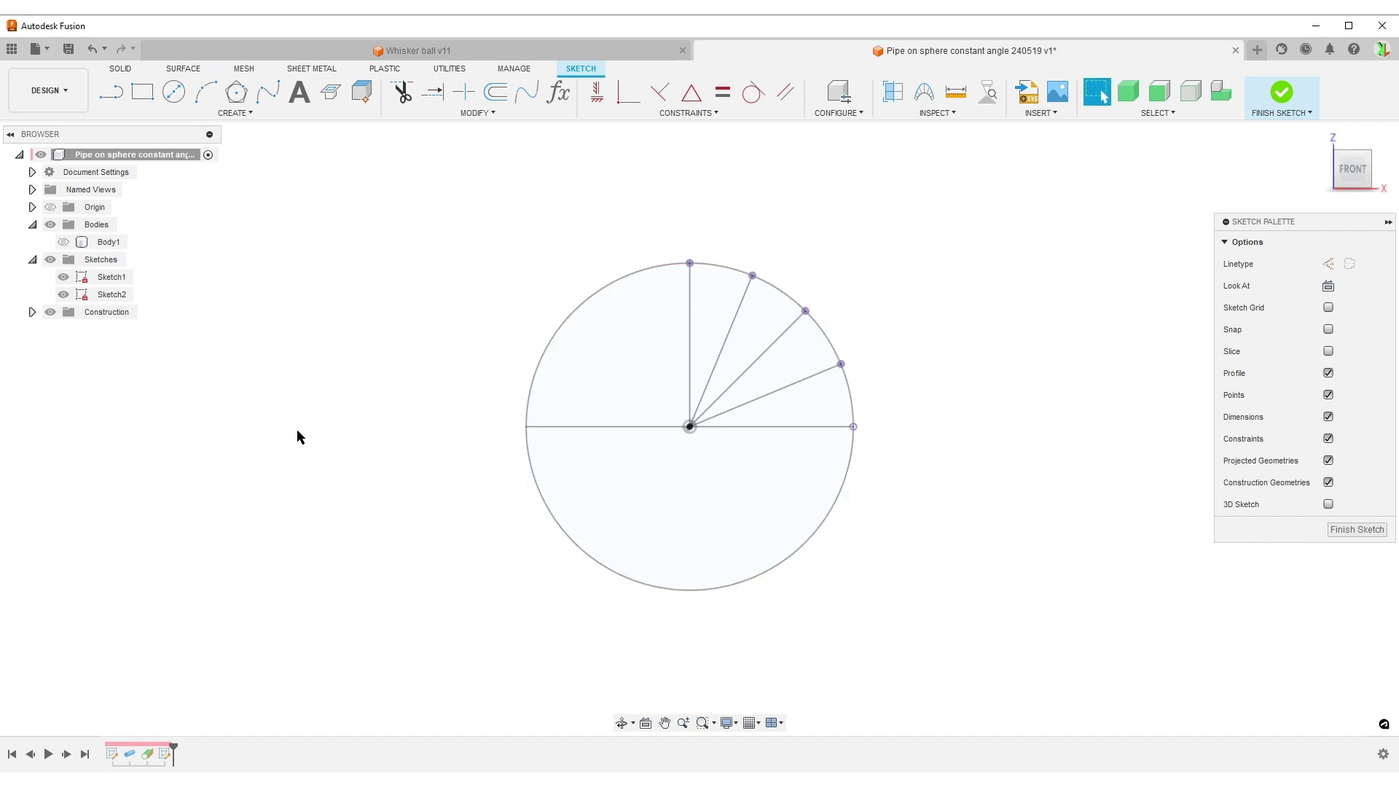
scroll(329, 298, down, 2)
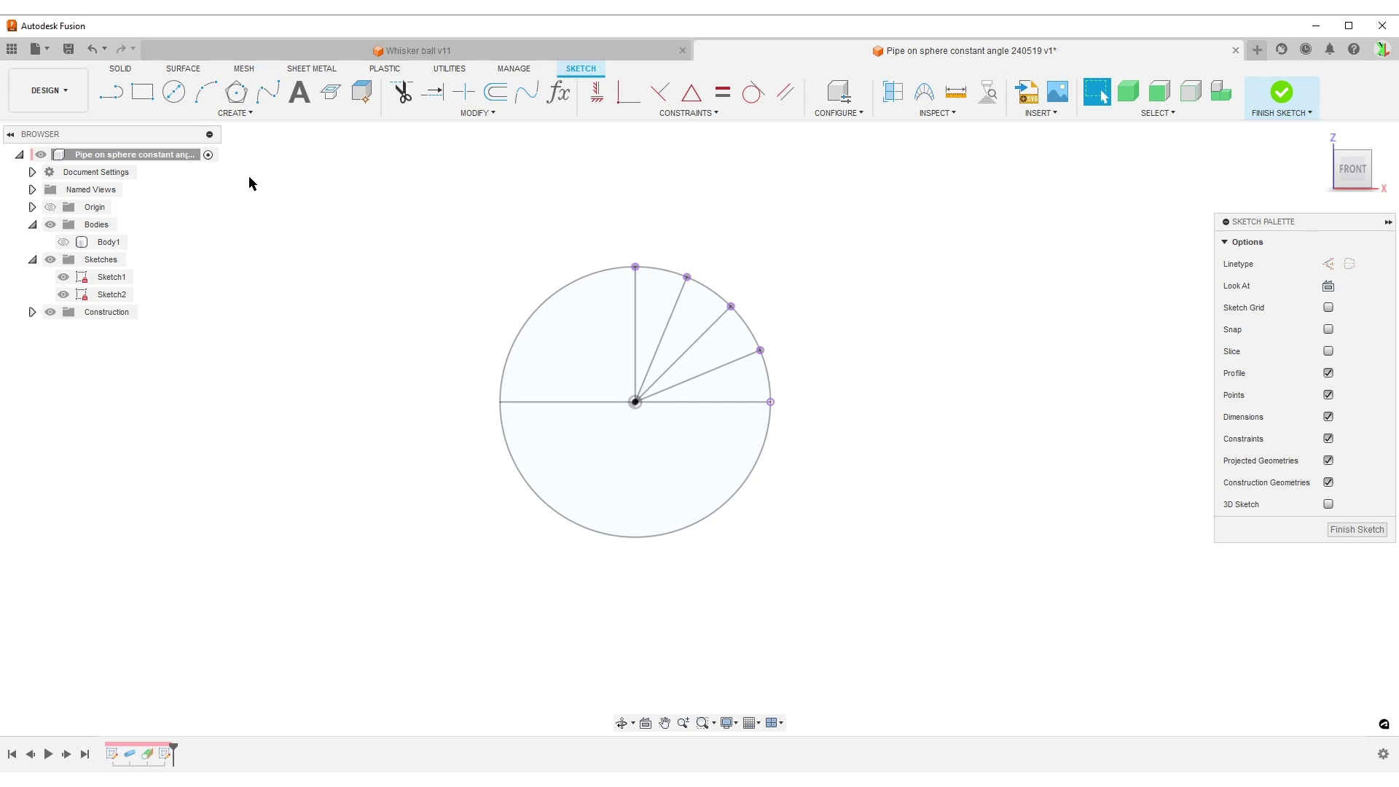
Step: Hide Sketch1 and draw a vertical line plus top and bottom horizontal lines from the projected points
click(63, 277)
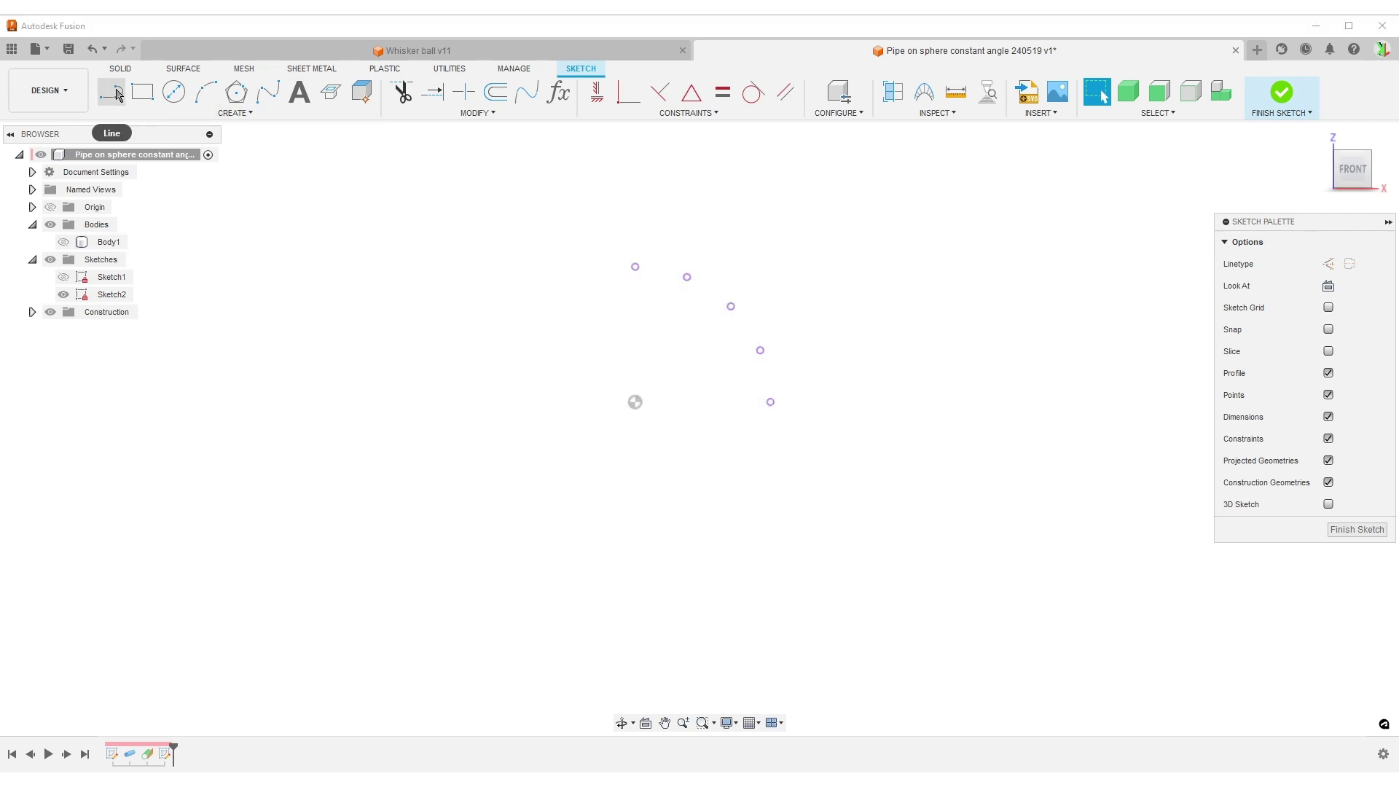
click(112, 92)
click(634, 401)
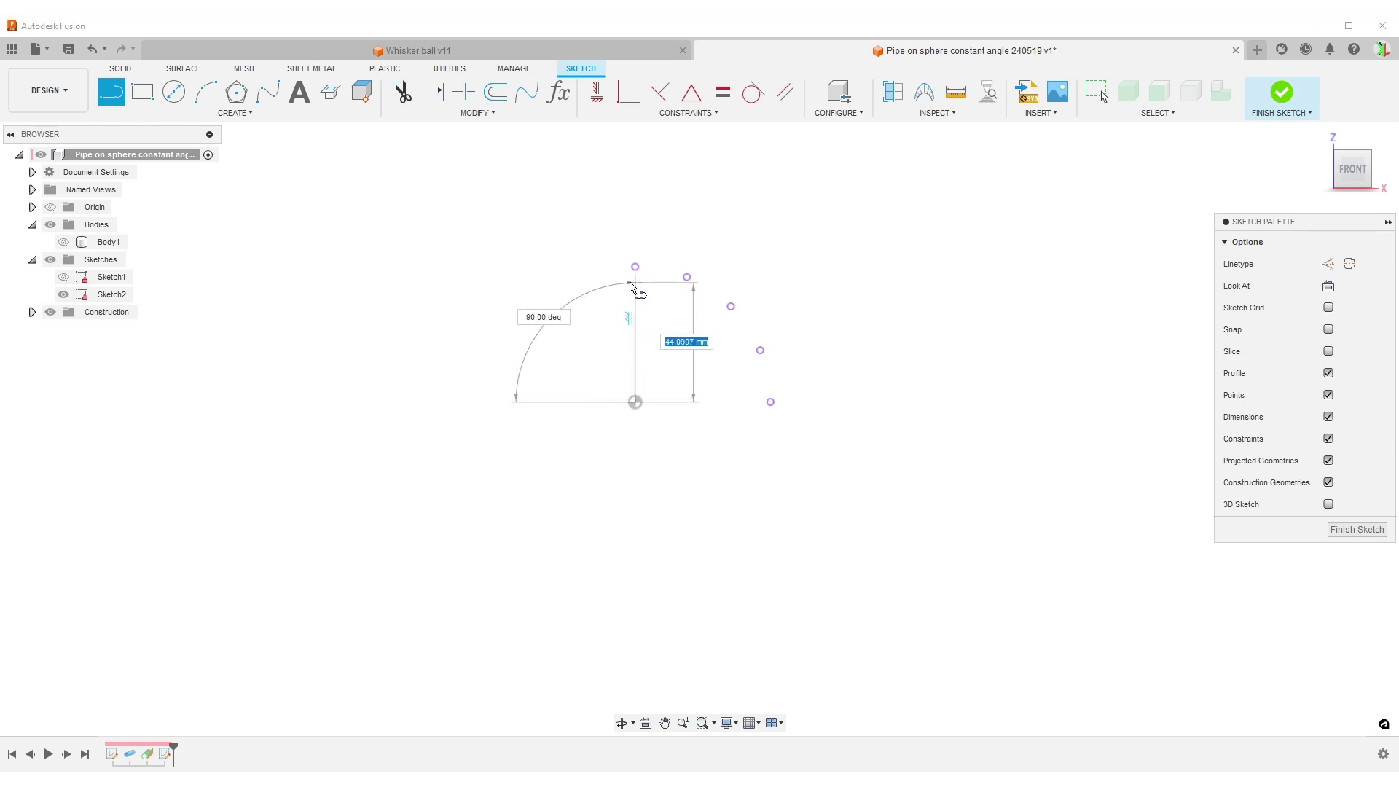
click(635, 266)
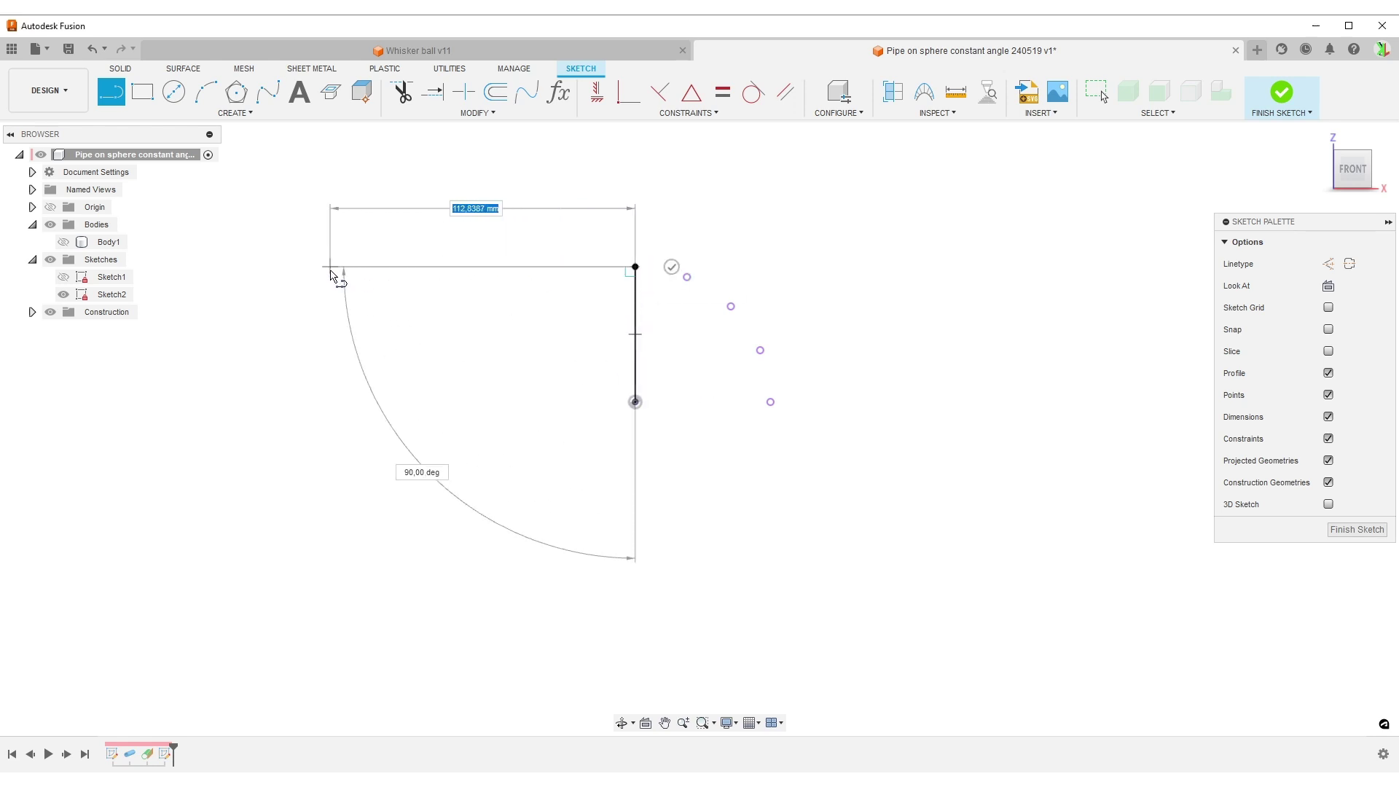
double_click(330, 266)
key(Escape)
key(l)
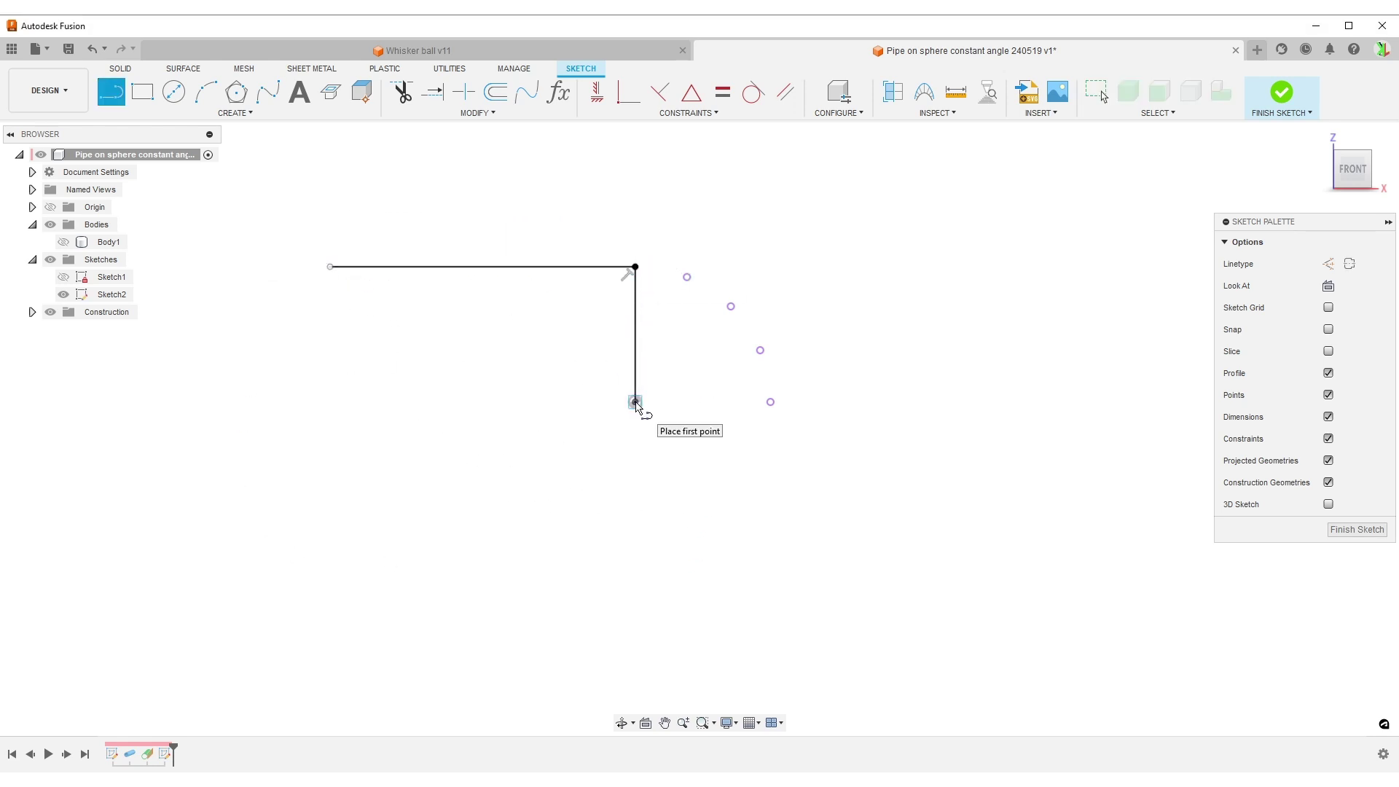
click(635, 402)
click(315, 401)
key(Escape)
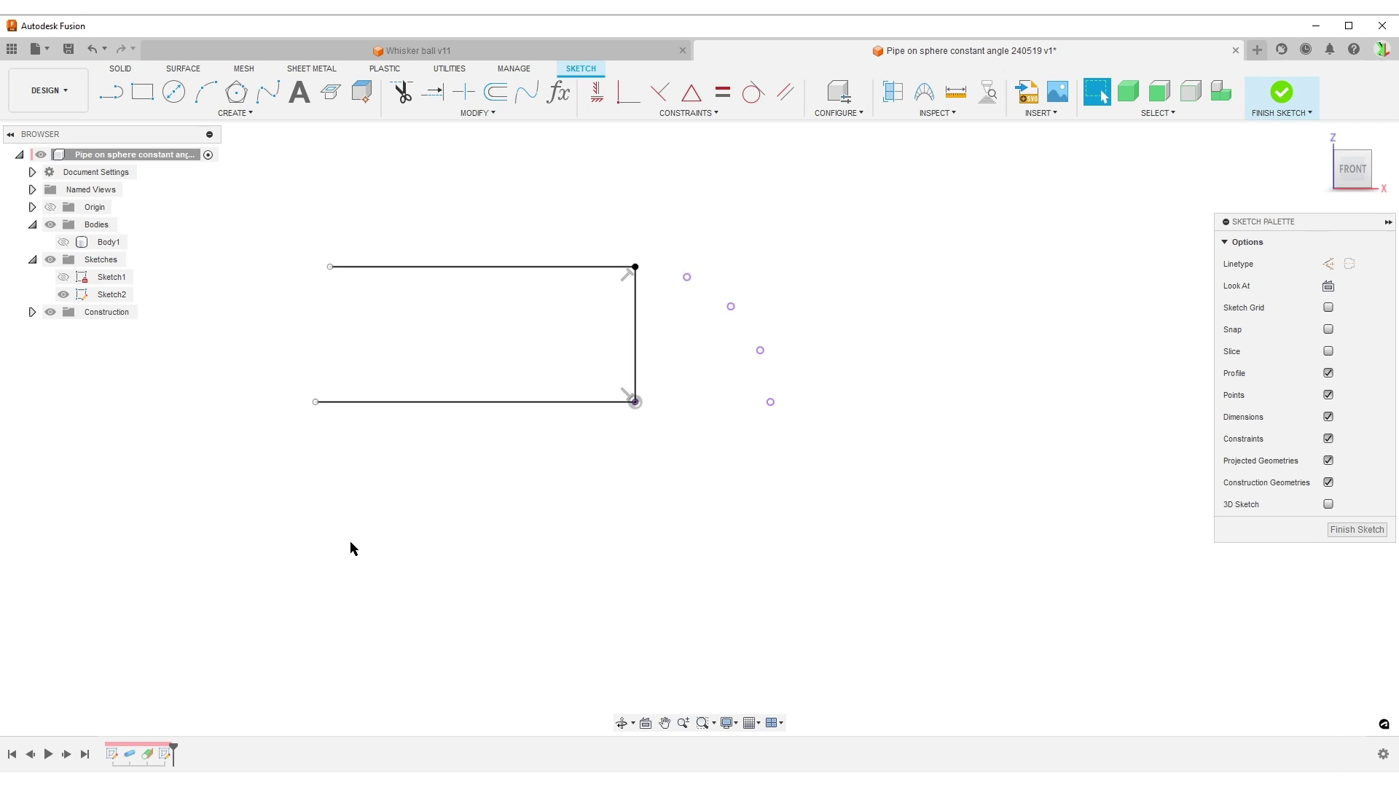
Step: Constrain the bottom horizontal line equal to the top one
click(722, 93)
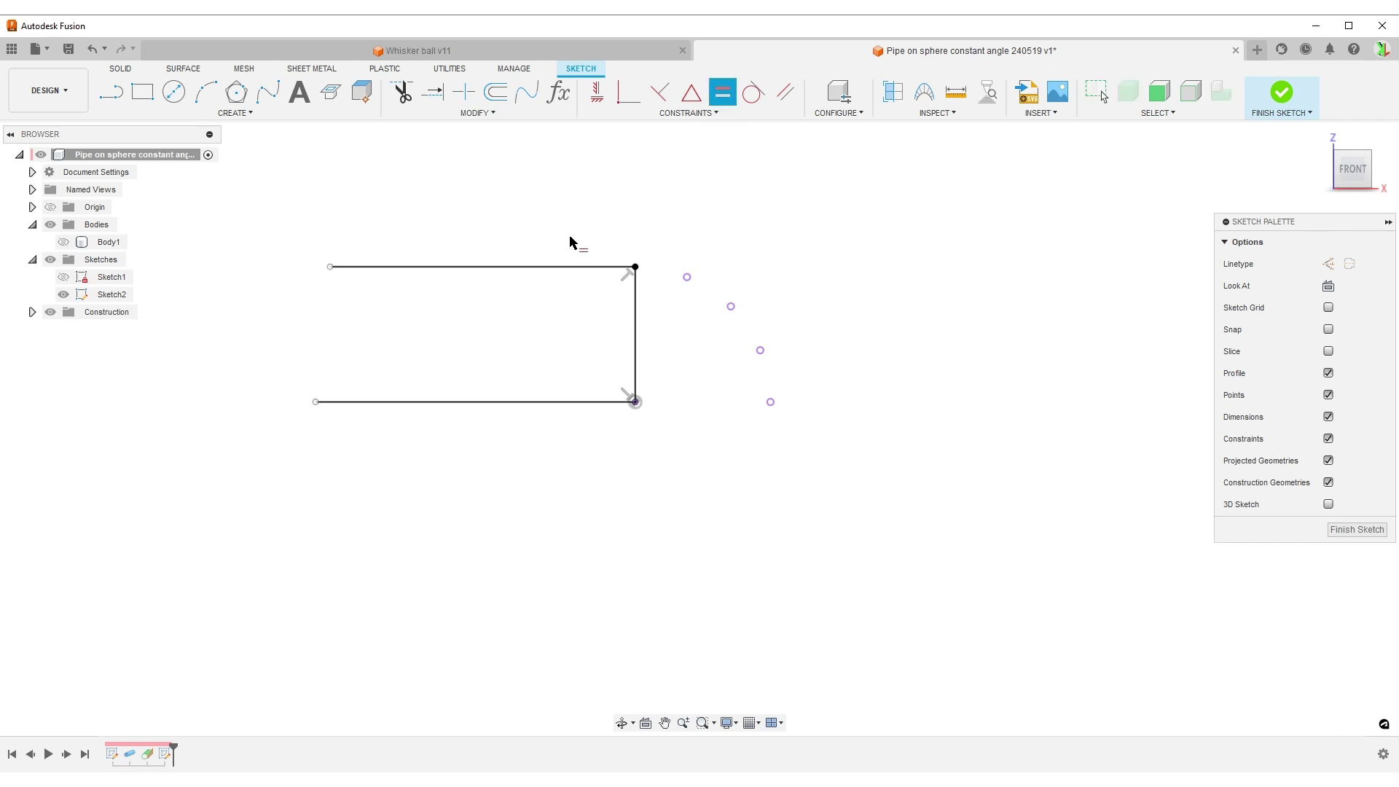
click(531, 267)
click(525, 405)
middle_drag(491, 531, 612, 490)
Step: Dimension the bottom line's length as the Emboss_Extent parameter
key(d)
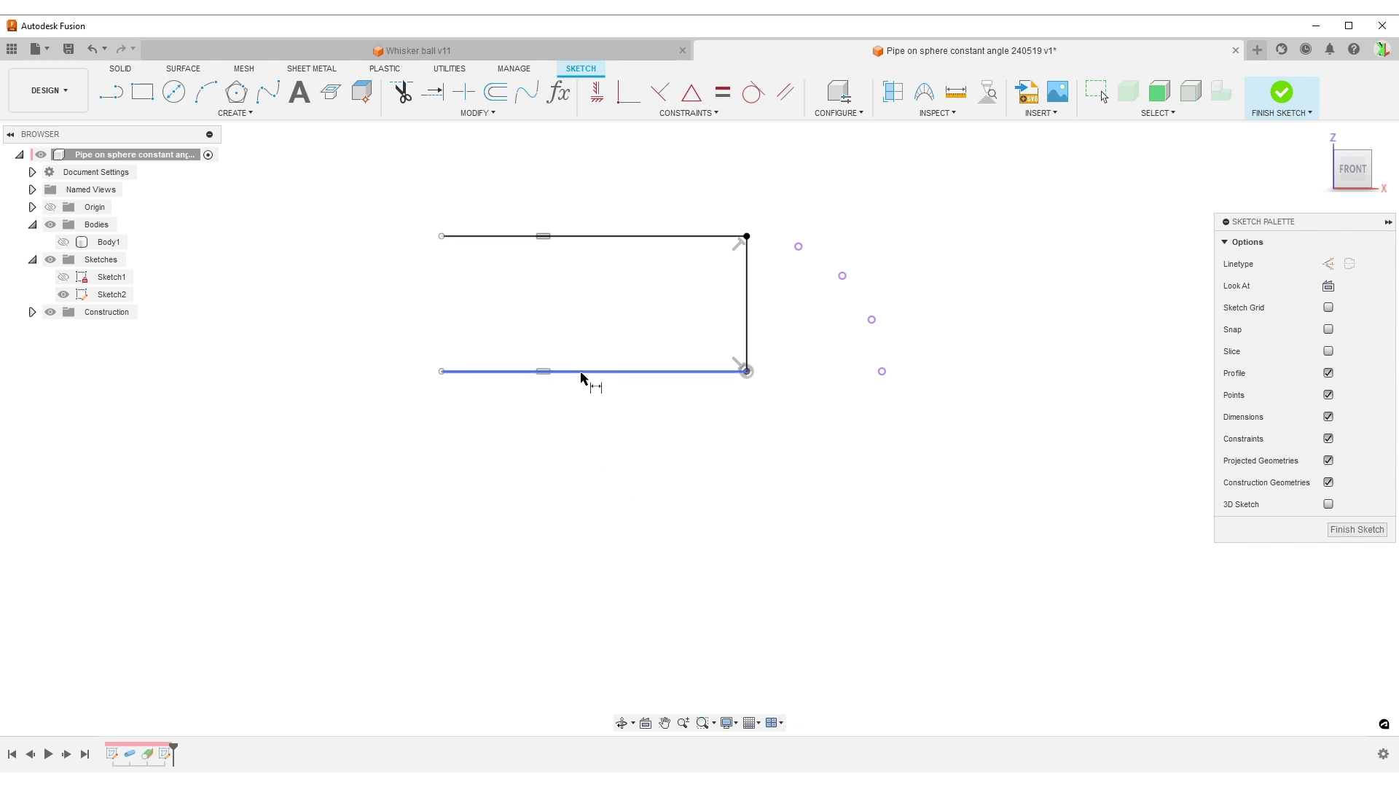
click(587, 373)
click(587, 426)
text(em)
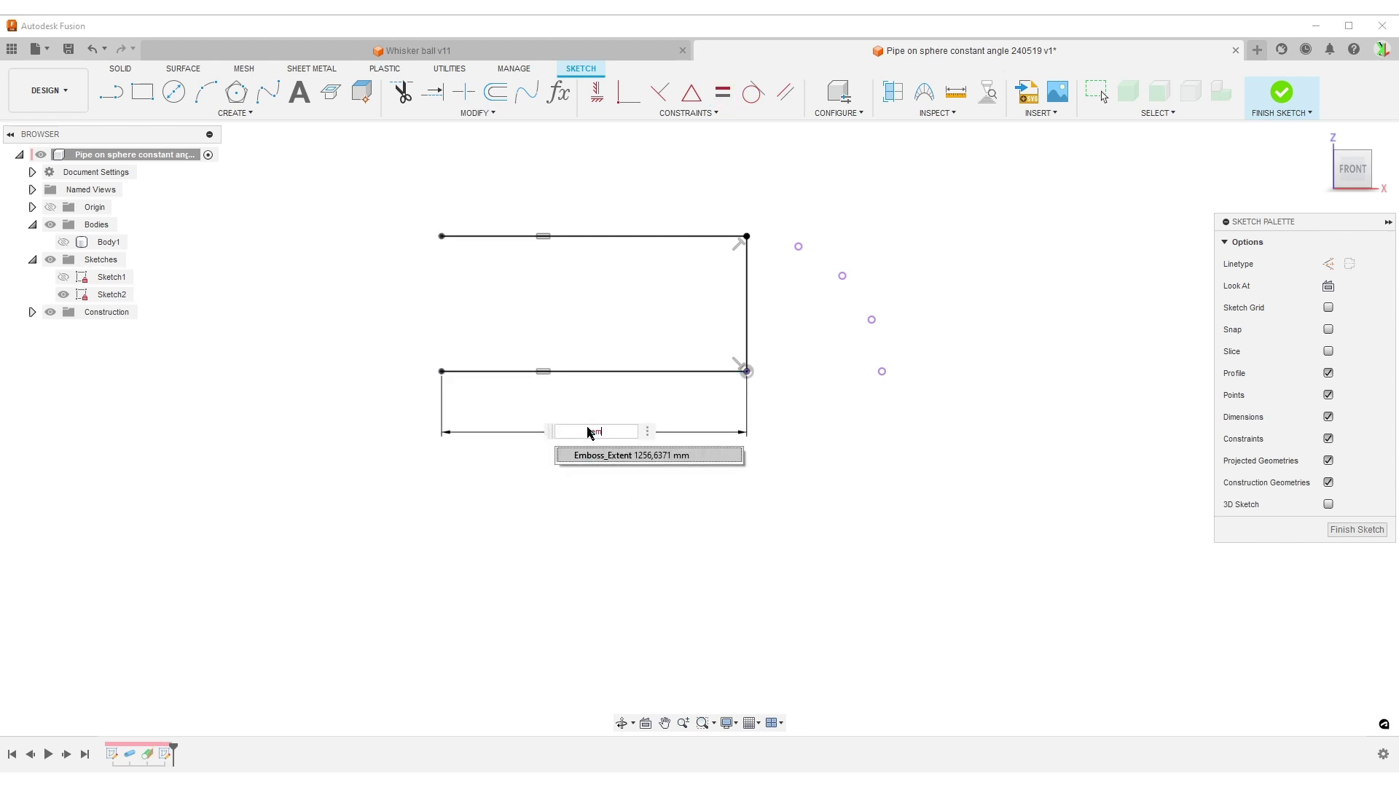
click(611, 454)
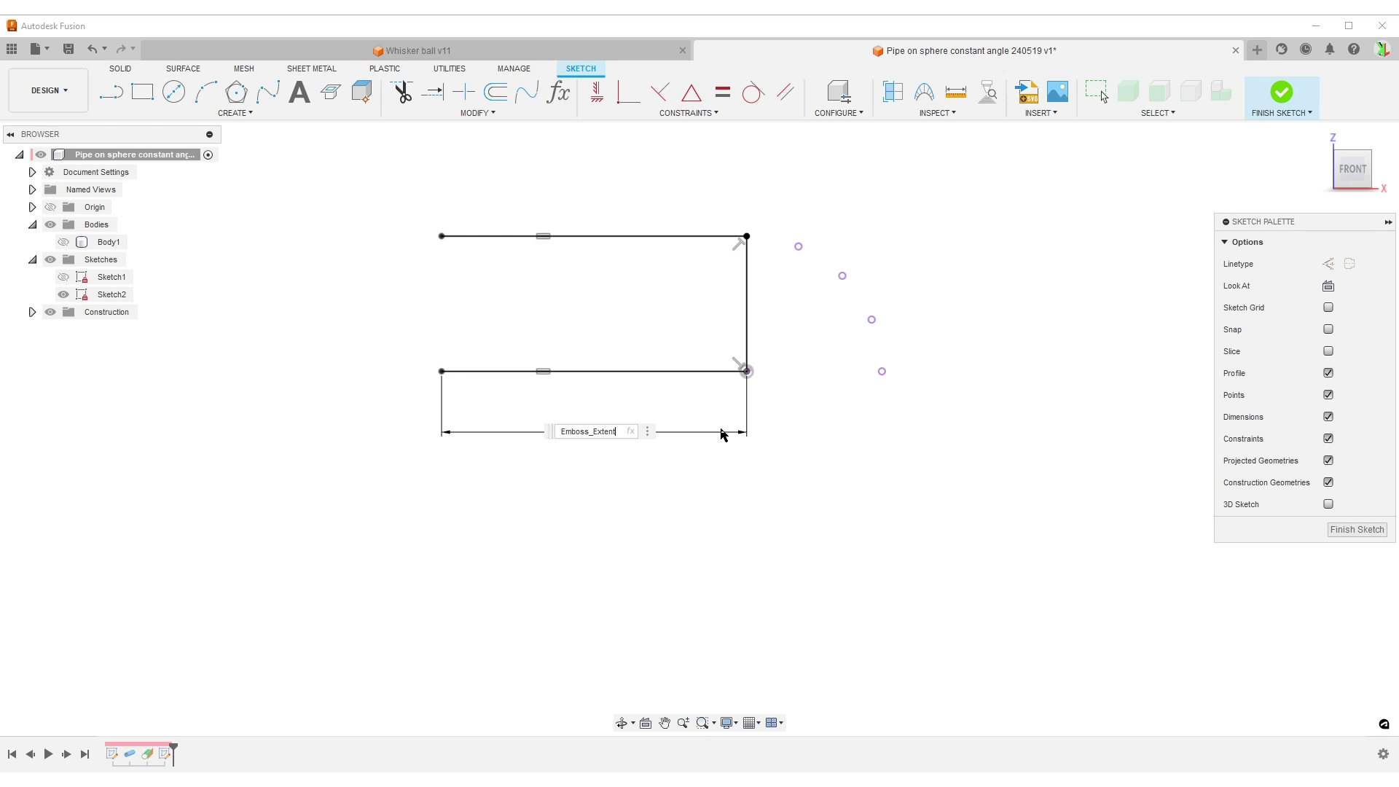
key(Return)
scroll(853, 525, down, 5)
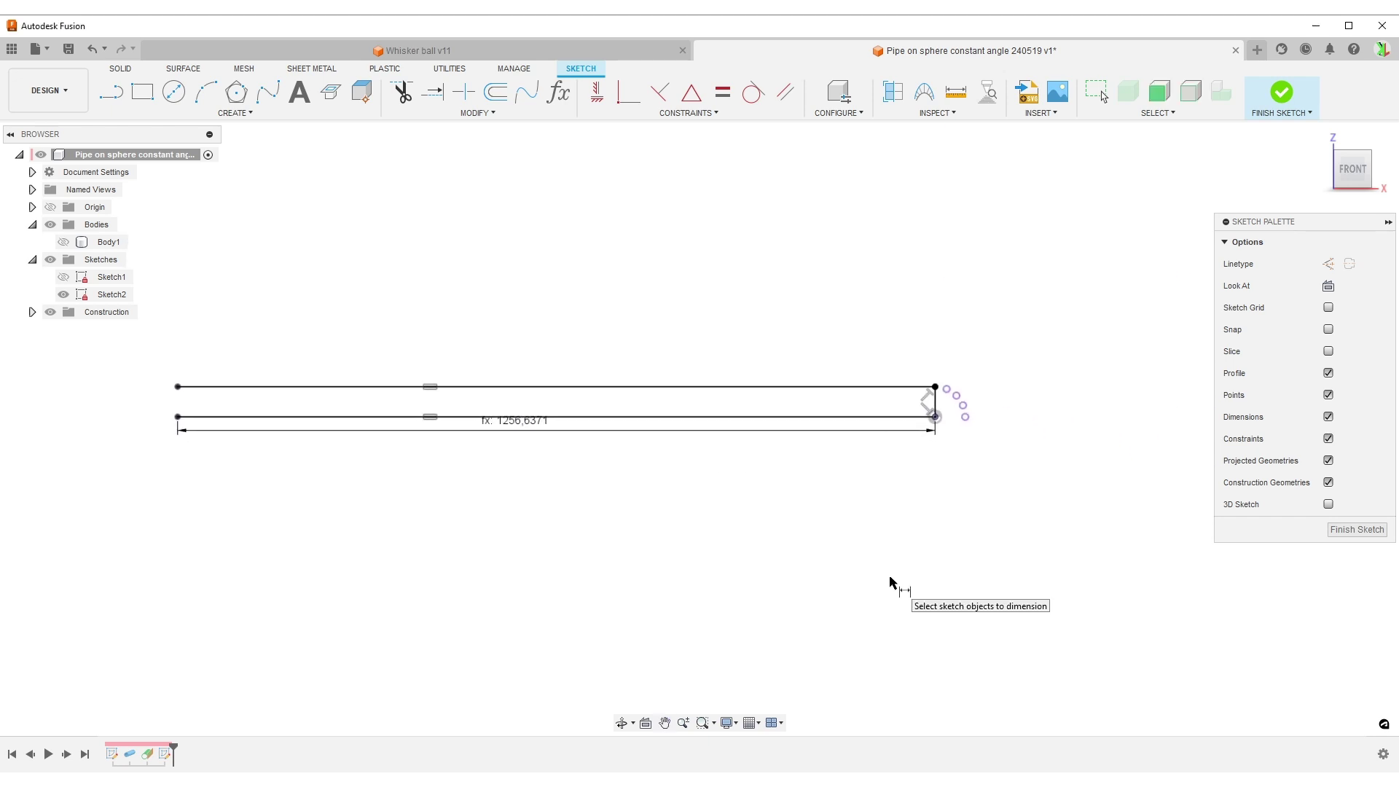
text(srect)
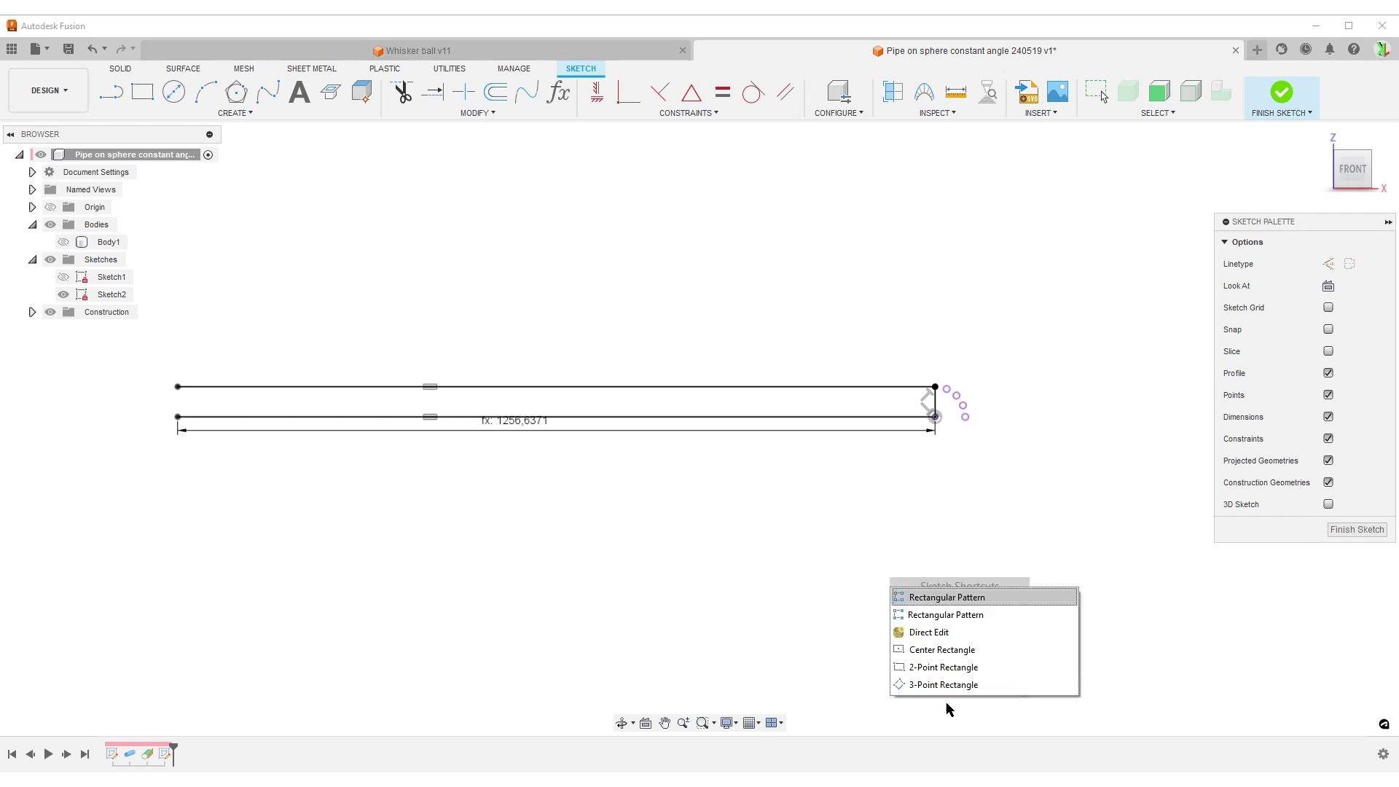
Step: Pattern the vertical line rectangularly along the bottom line over an Emboss_Extent distance
click(924, 605)
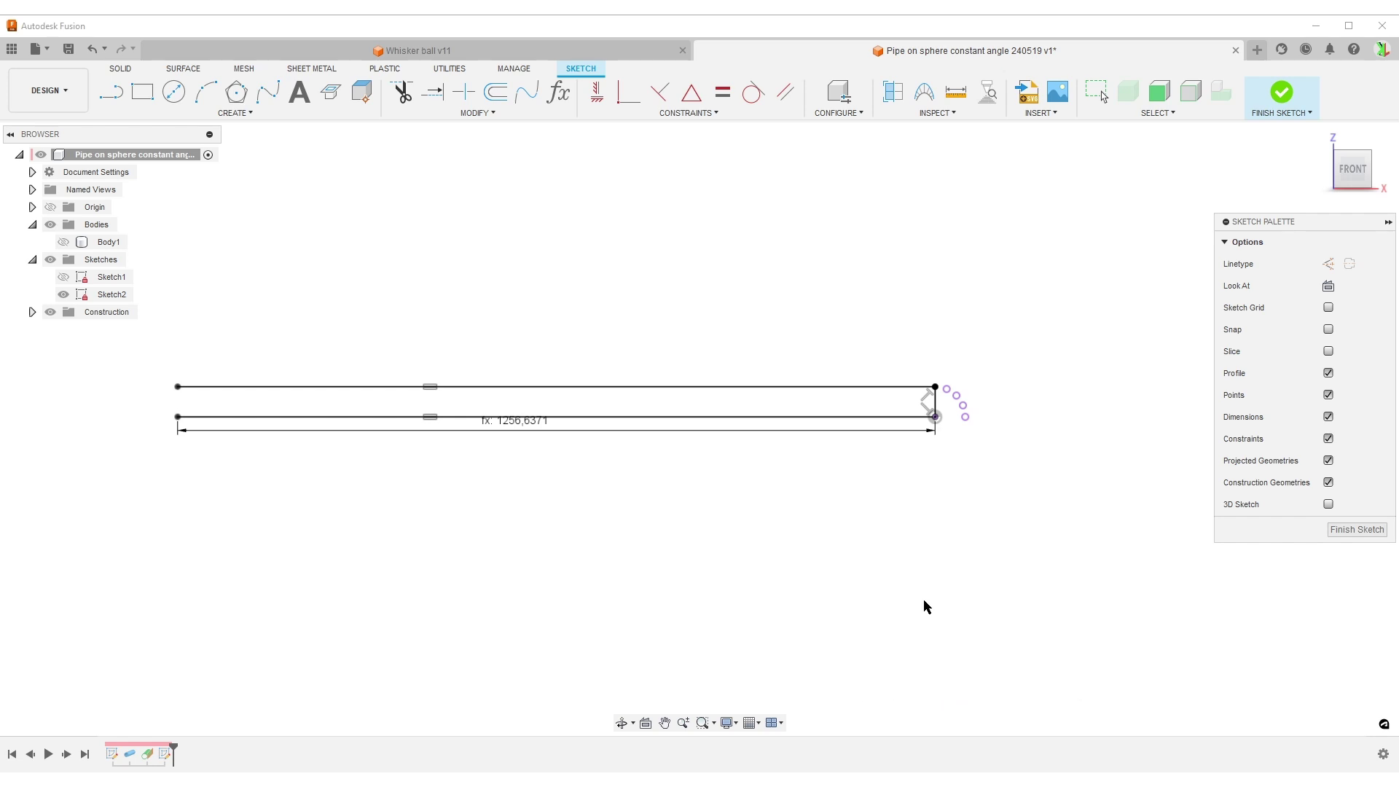
scroll(963, 459, up, 2)
click(921, 373)
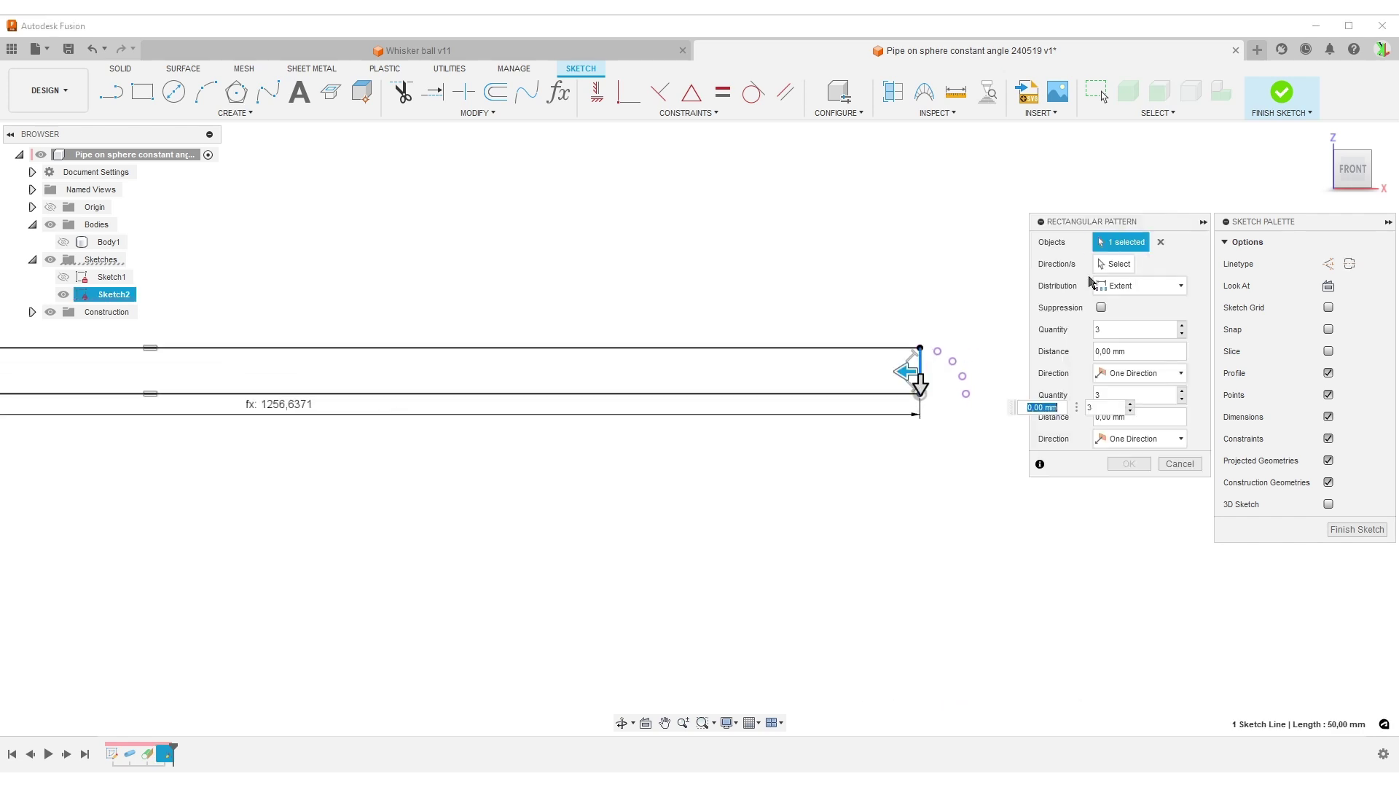
click(1112, 263)
click(773, 397)
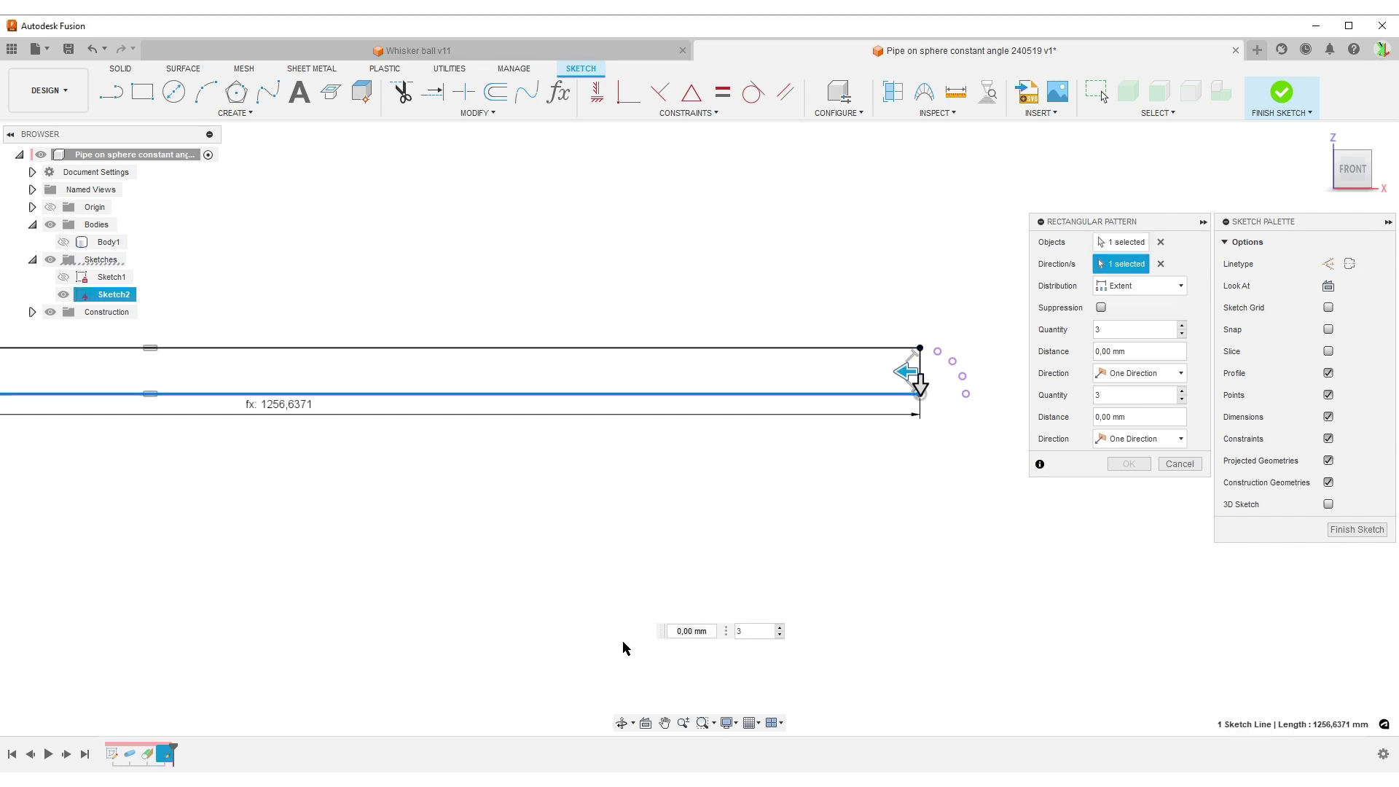
click(1140, 351)
text(em)
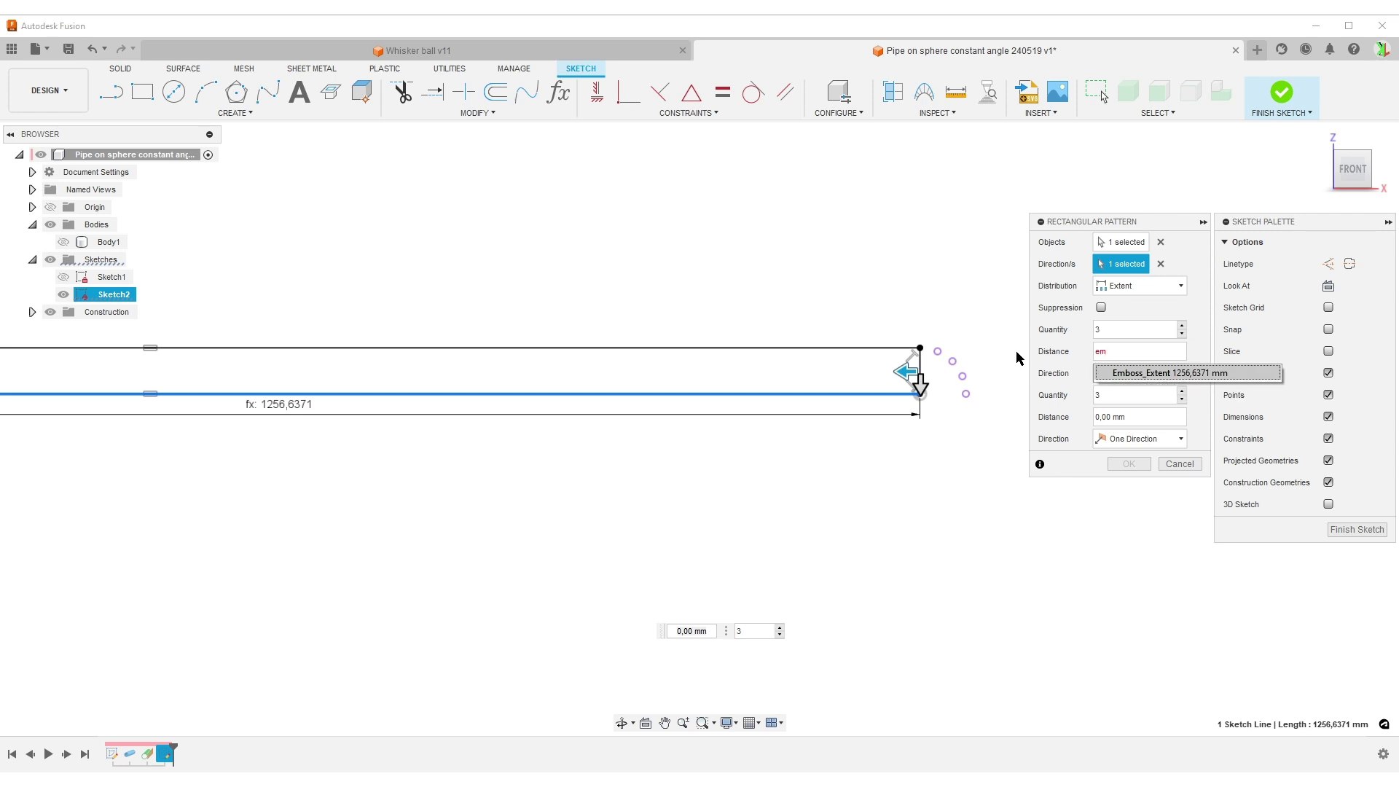
click(1106, 373)
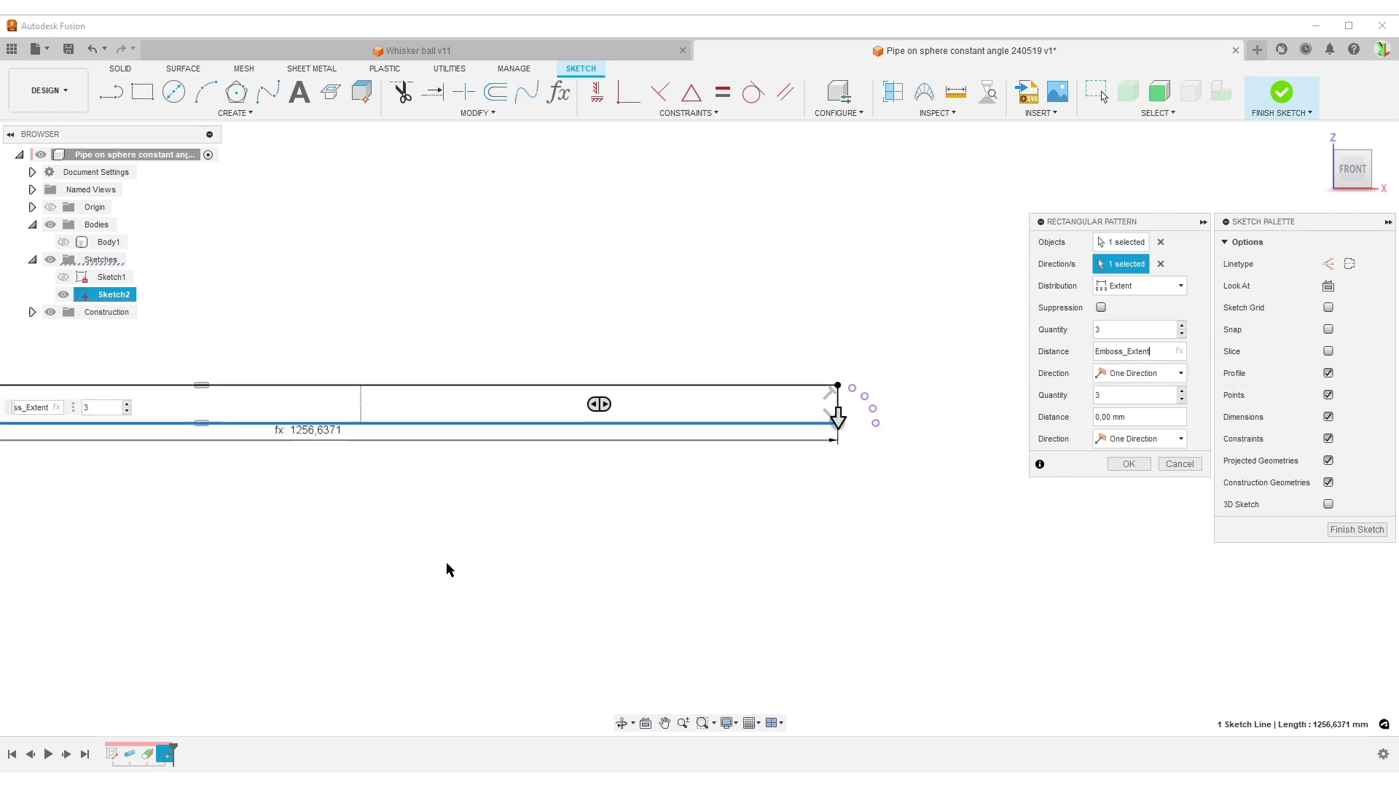
Step: Set the pattern quantity to 5 and confirm the rectangular pattern
scroll(446, 562, down, 3)
middle_drag(525, 565, 695, 560)
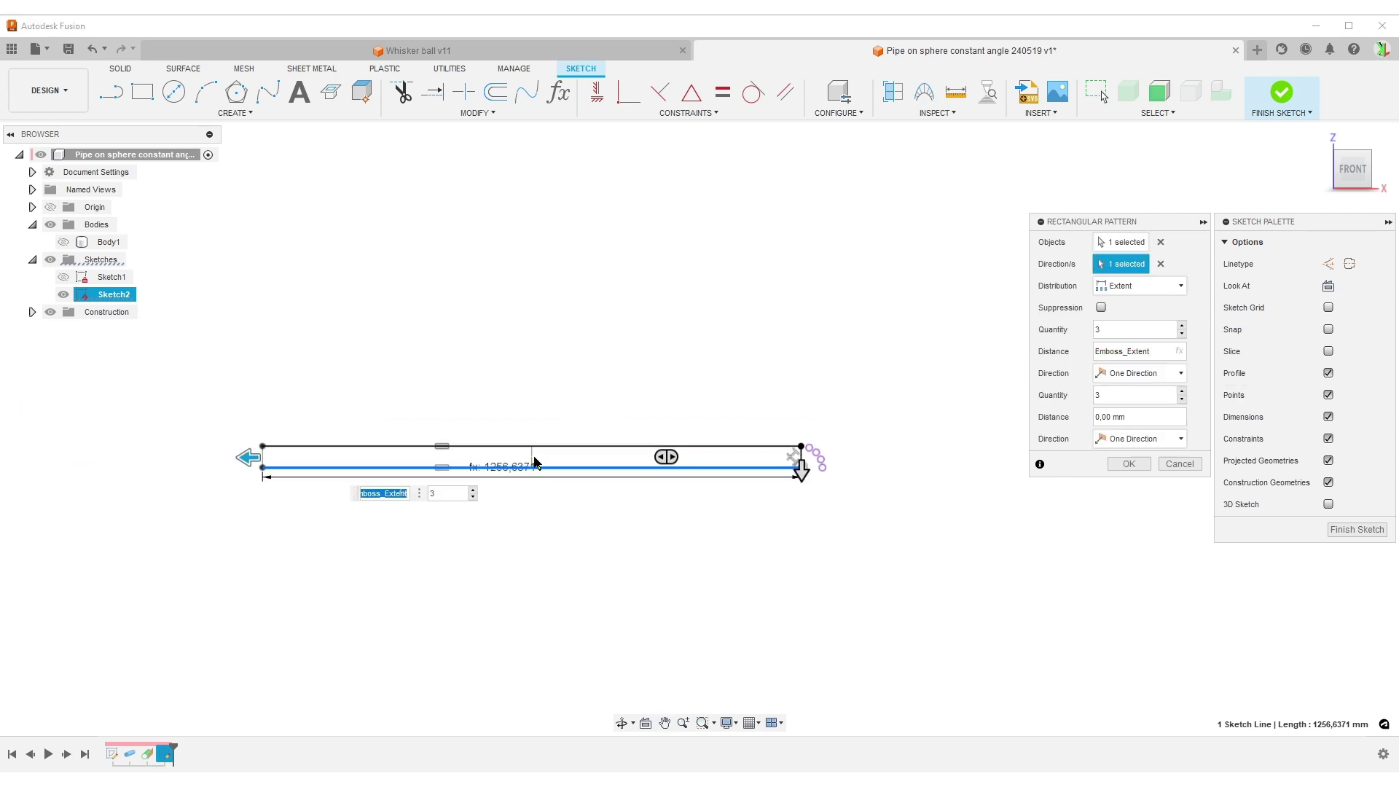
key(Tab)
scroll(837, 495, up, 3)
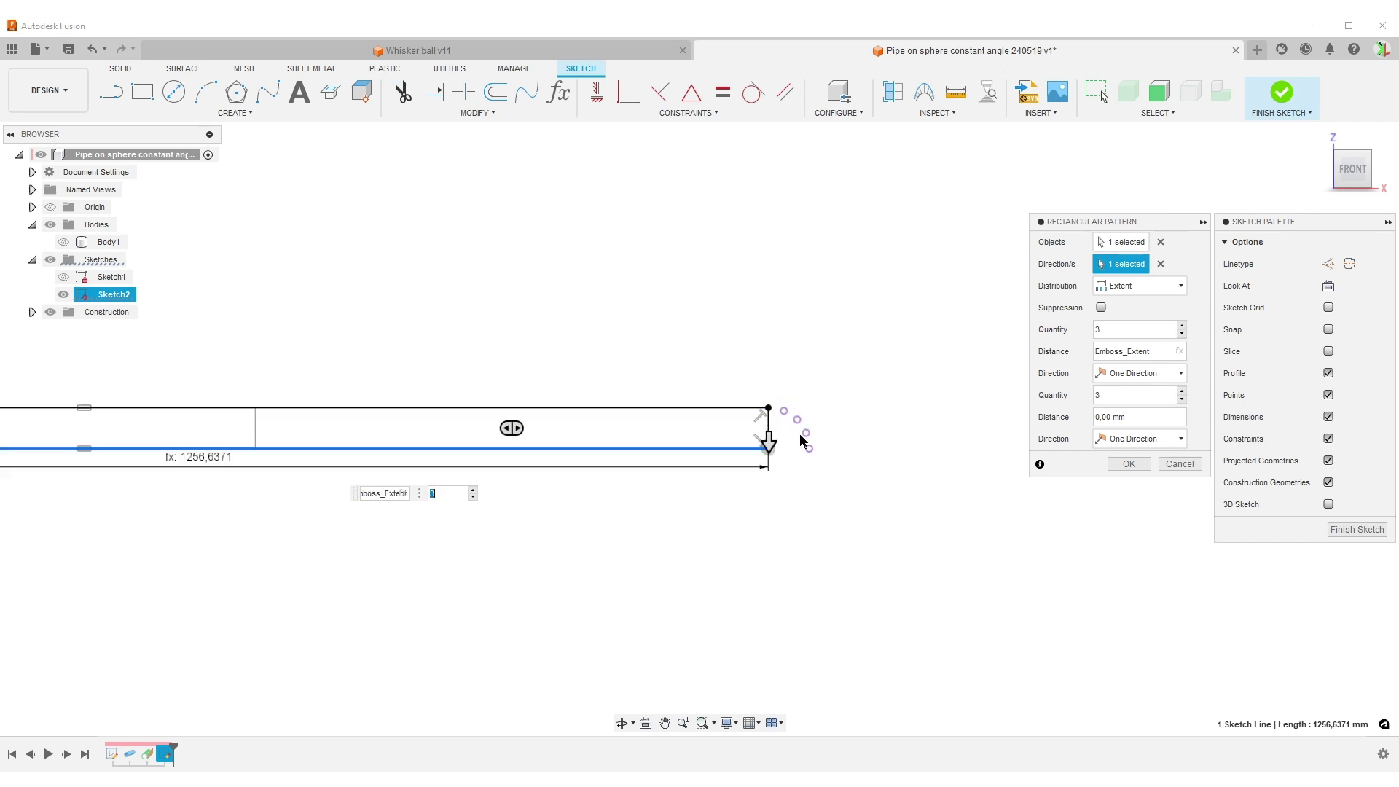
click(1181, 326)
click(1181, 326)
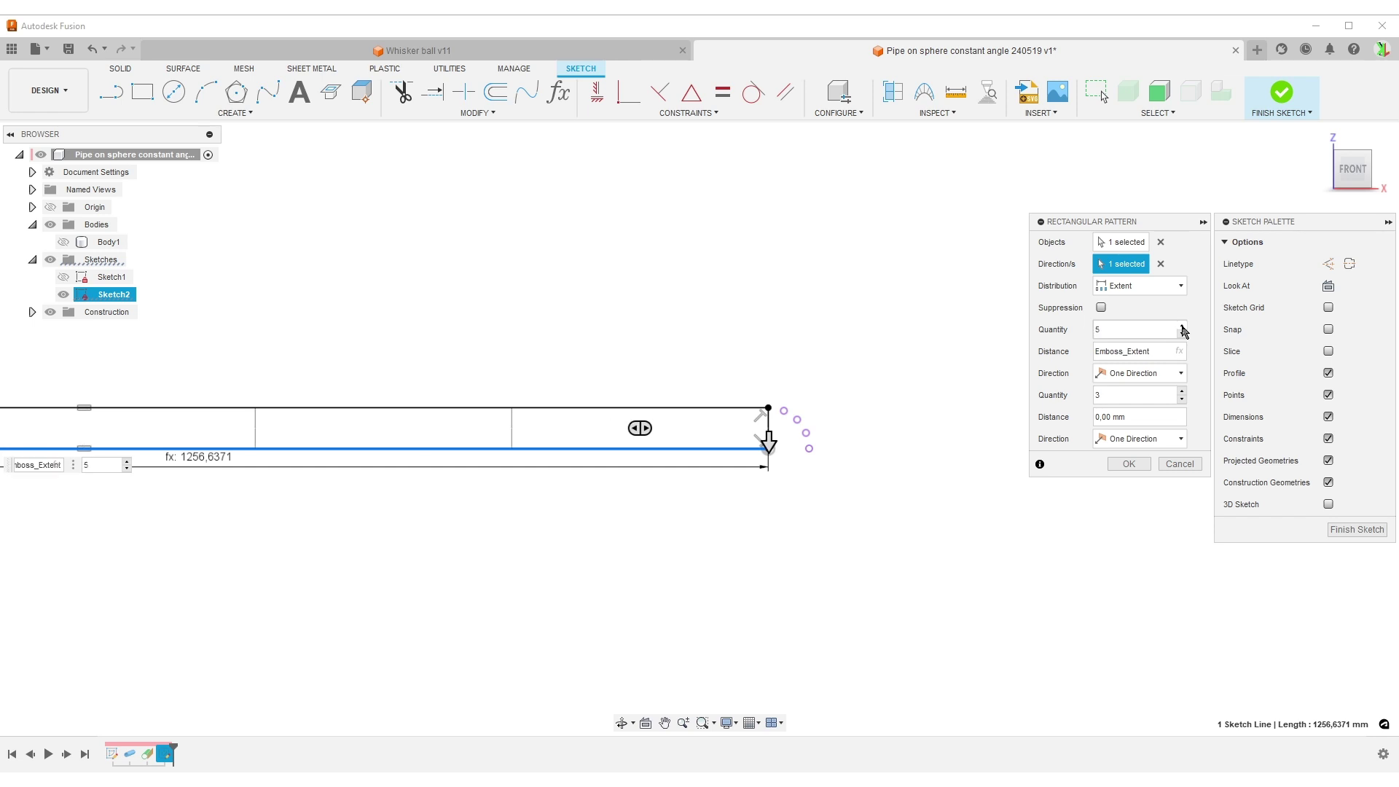
click(1128, 464)
Step: Convert the patterned vertical dividing lines to construction lines
scroll(546, 557, down, 2)
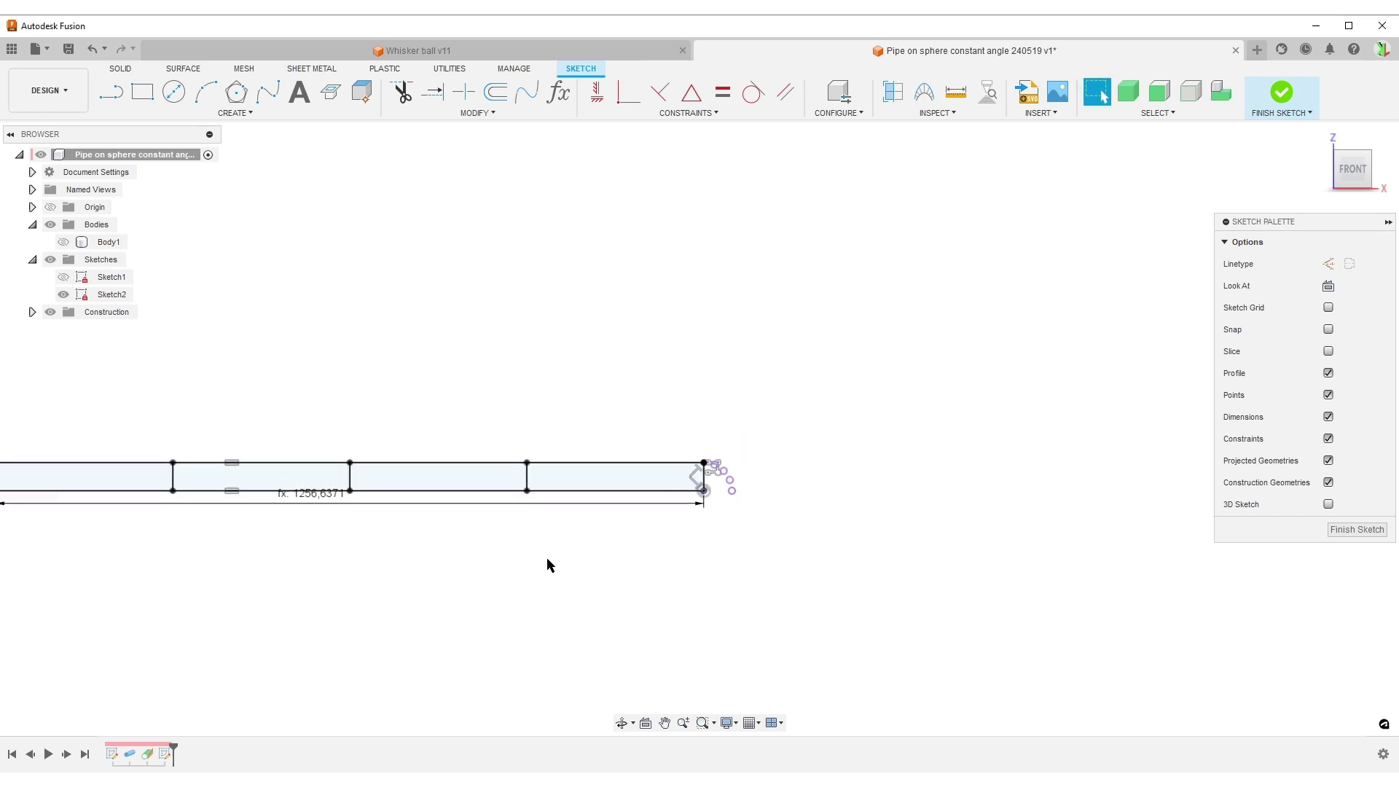
middle_drag(546, 557, 847, 514)
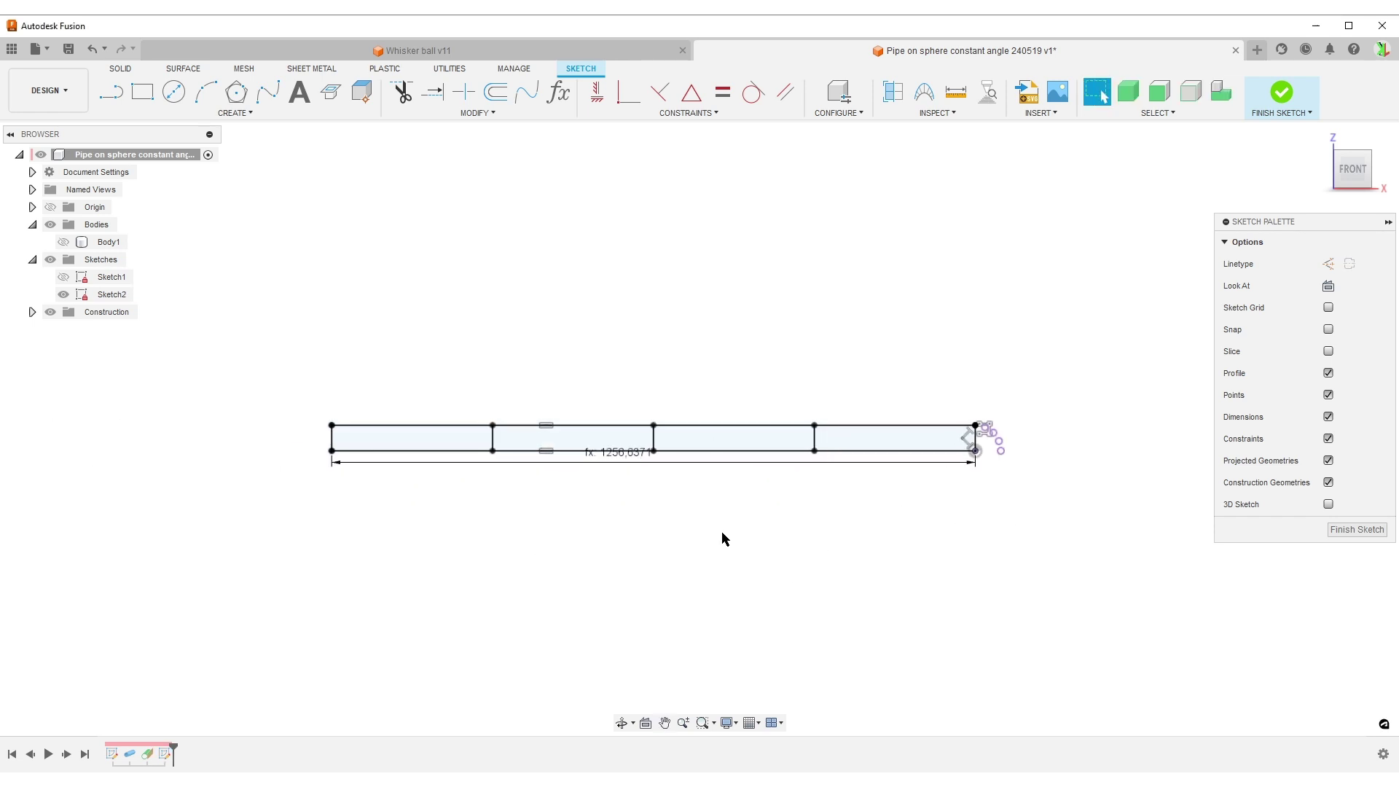
drag(832, 442, 468, 441)
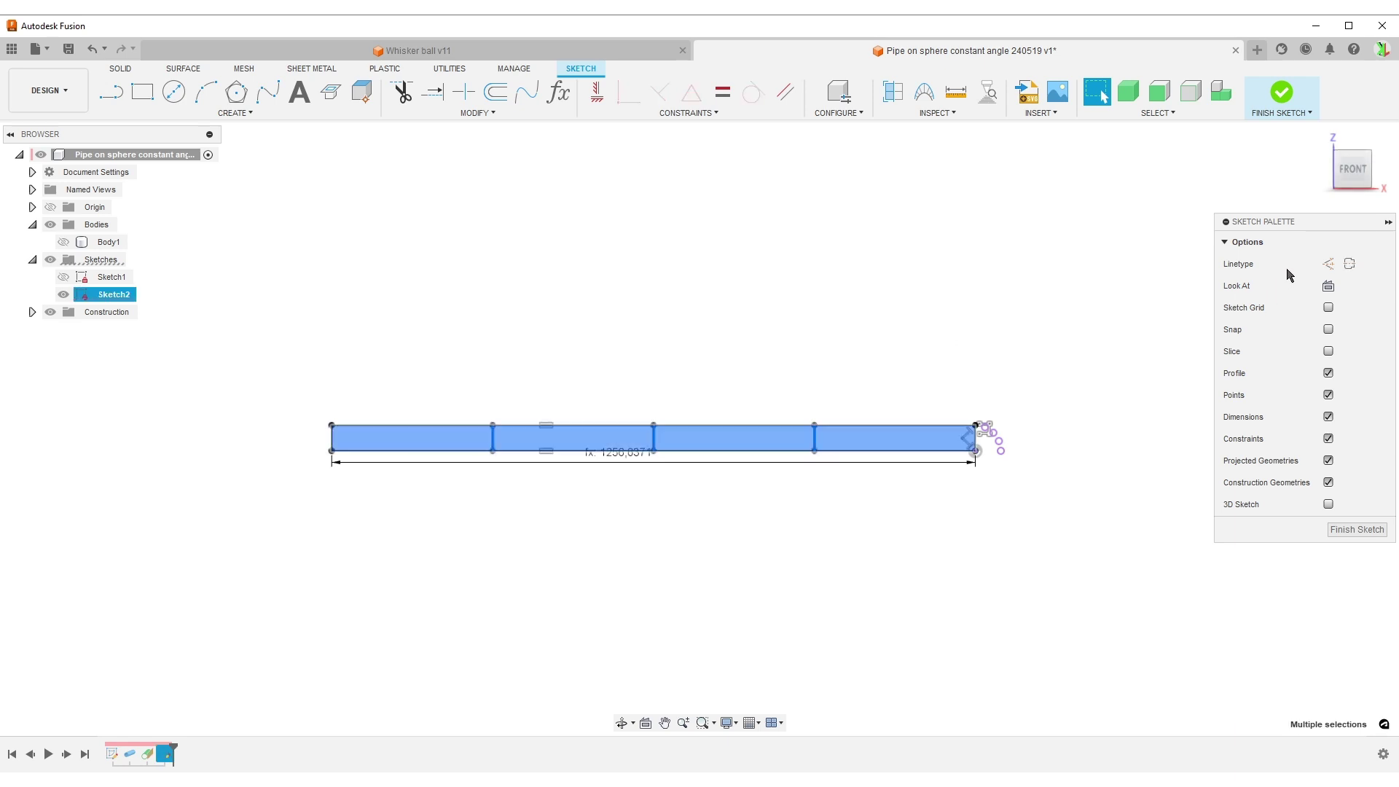
click(1338, 264)
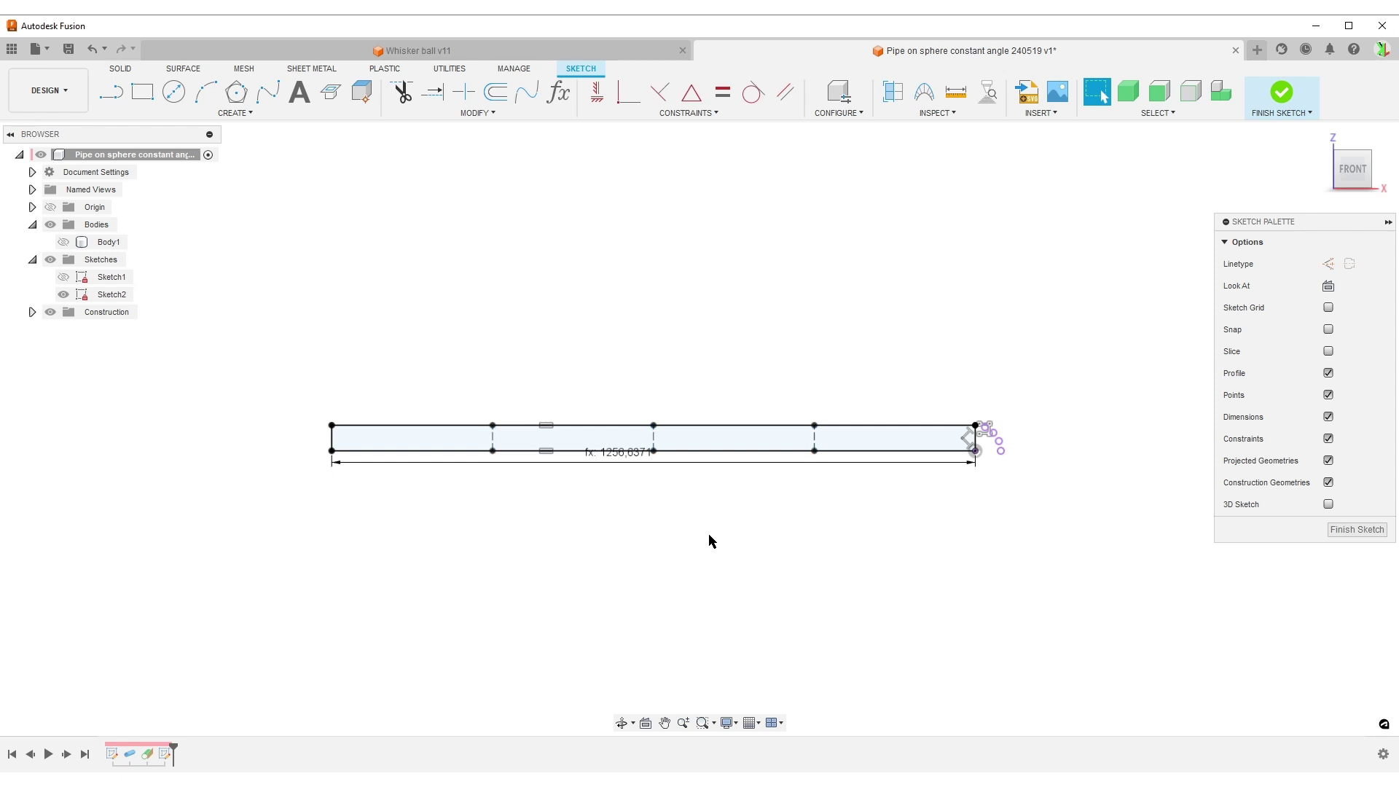
click(110, 92)
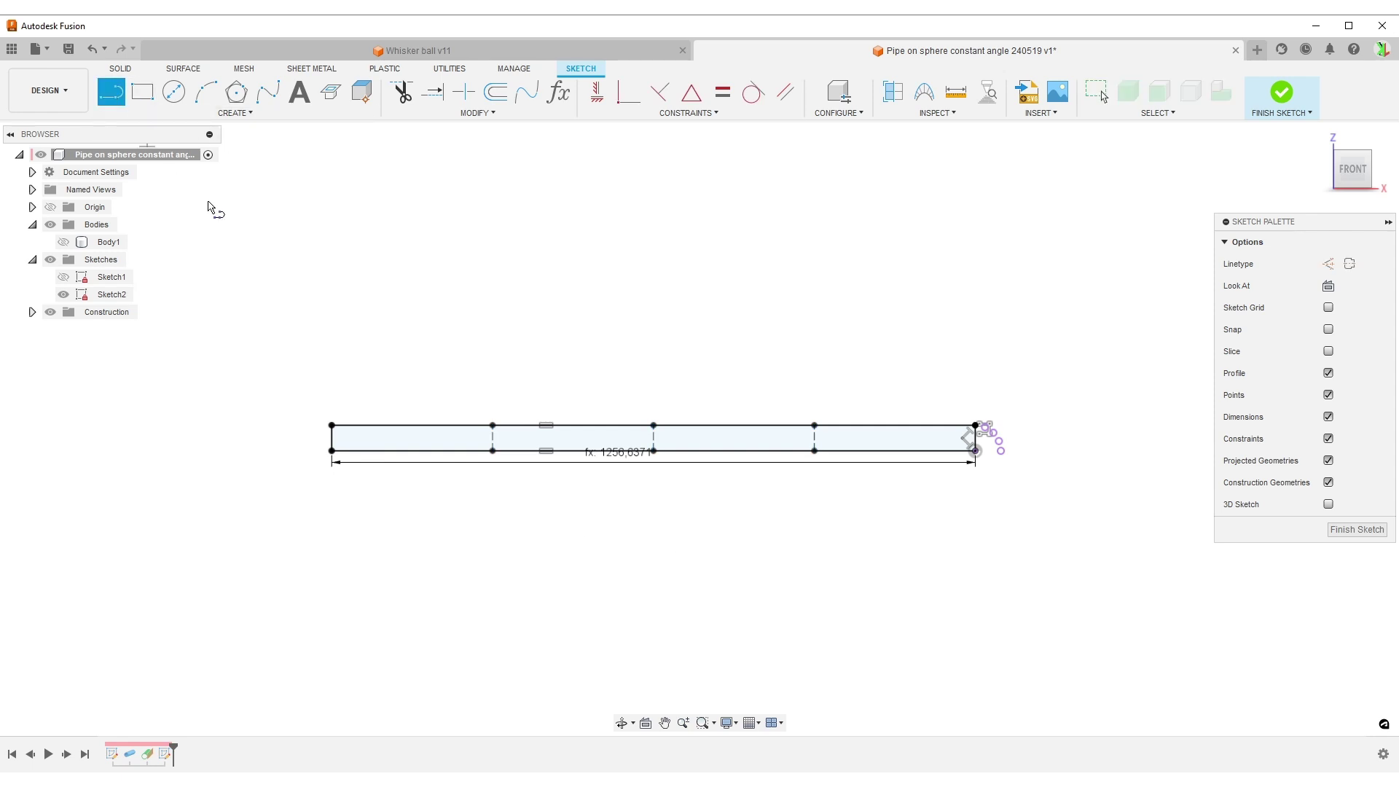
Step: Draw three horizontal construction lines from the right-end points to successive vertical dividers
click(1327, 264)
scroll(1042, 485, up, 4)
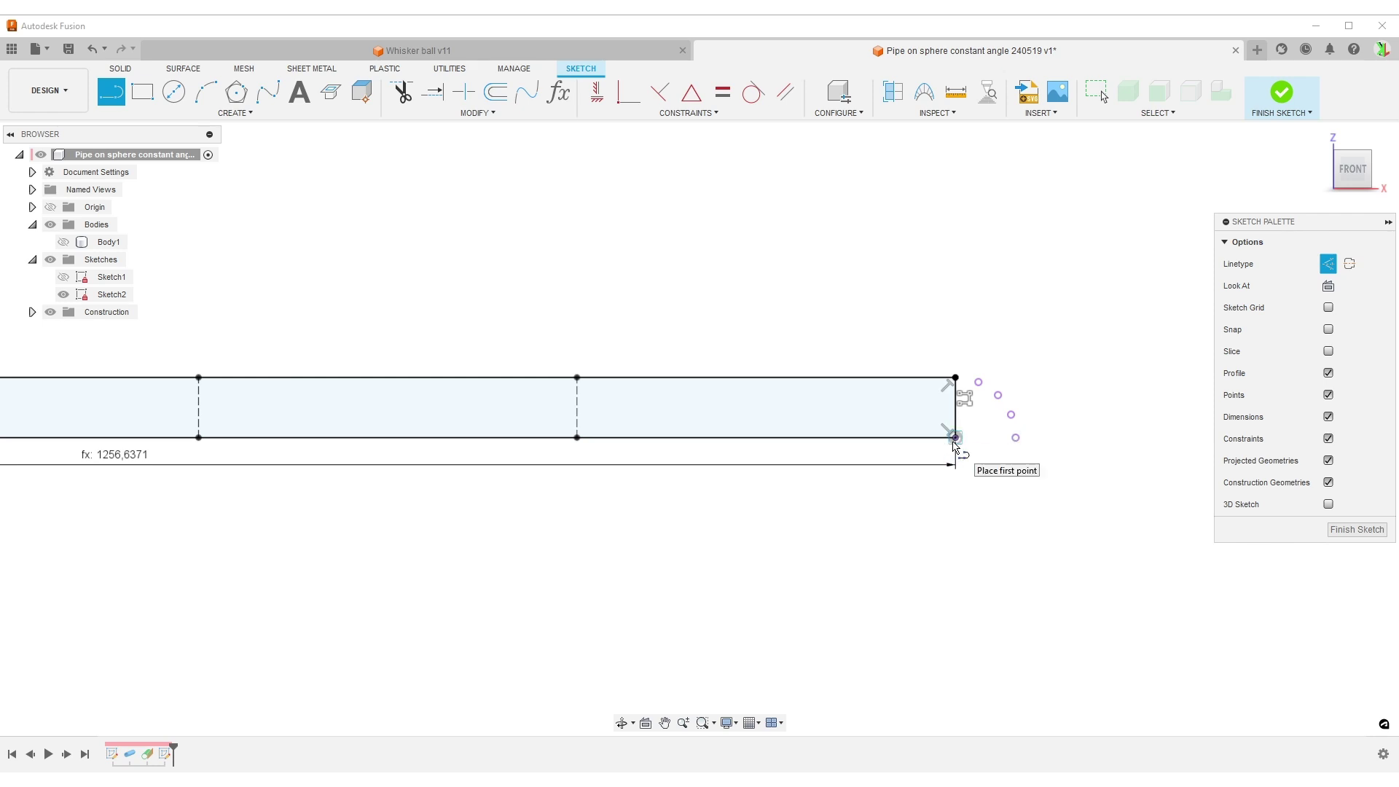
click(1010, 415)
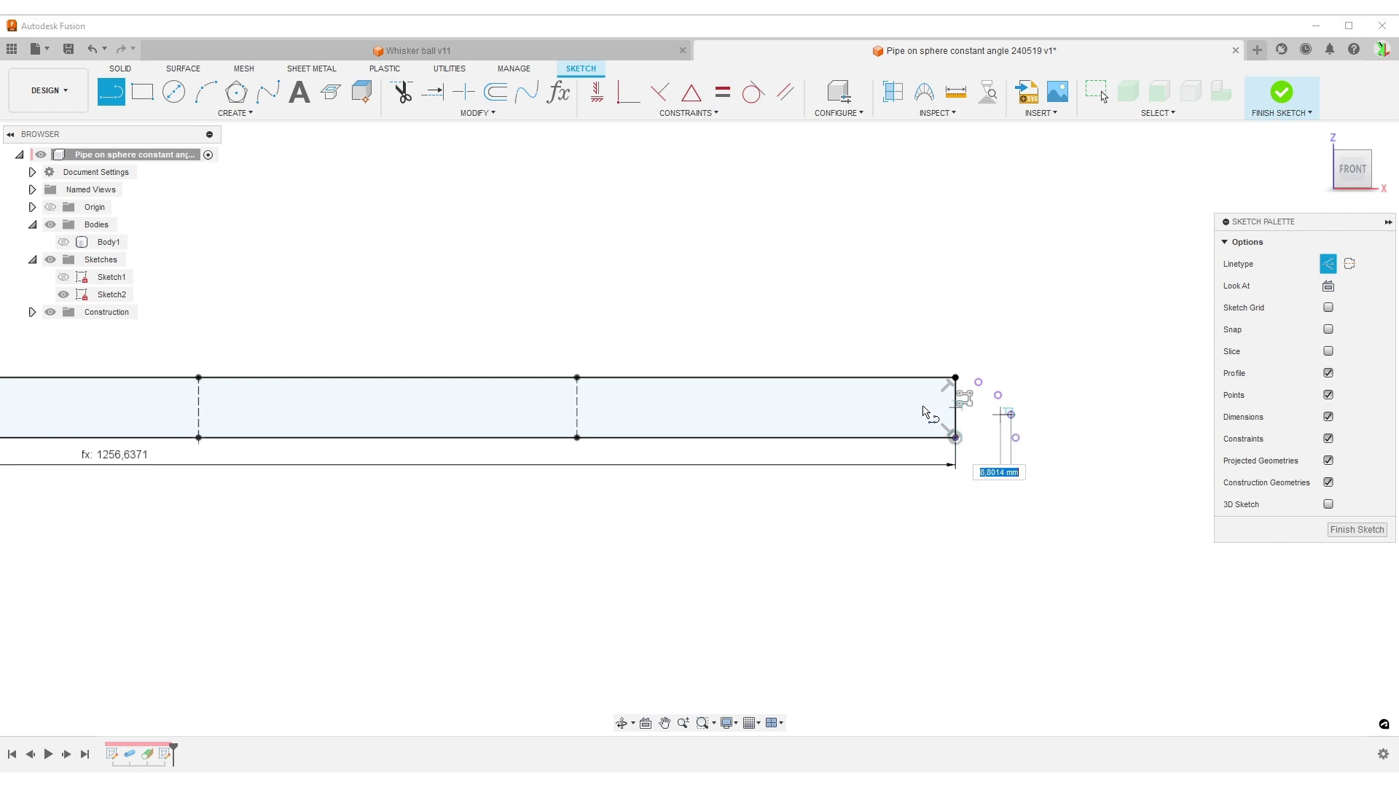
click(579, 422)
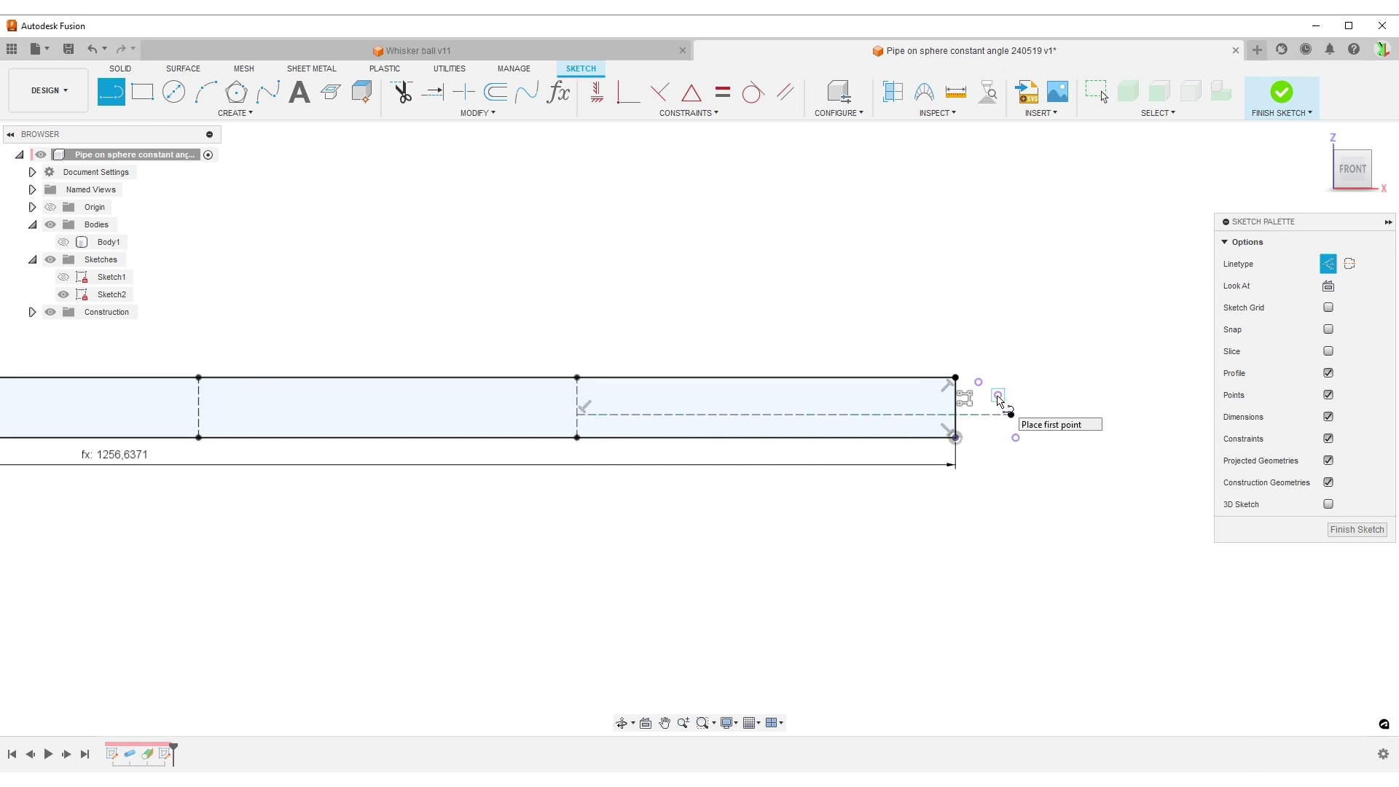
click(997, 394)
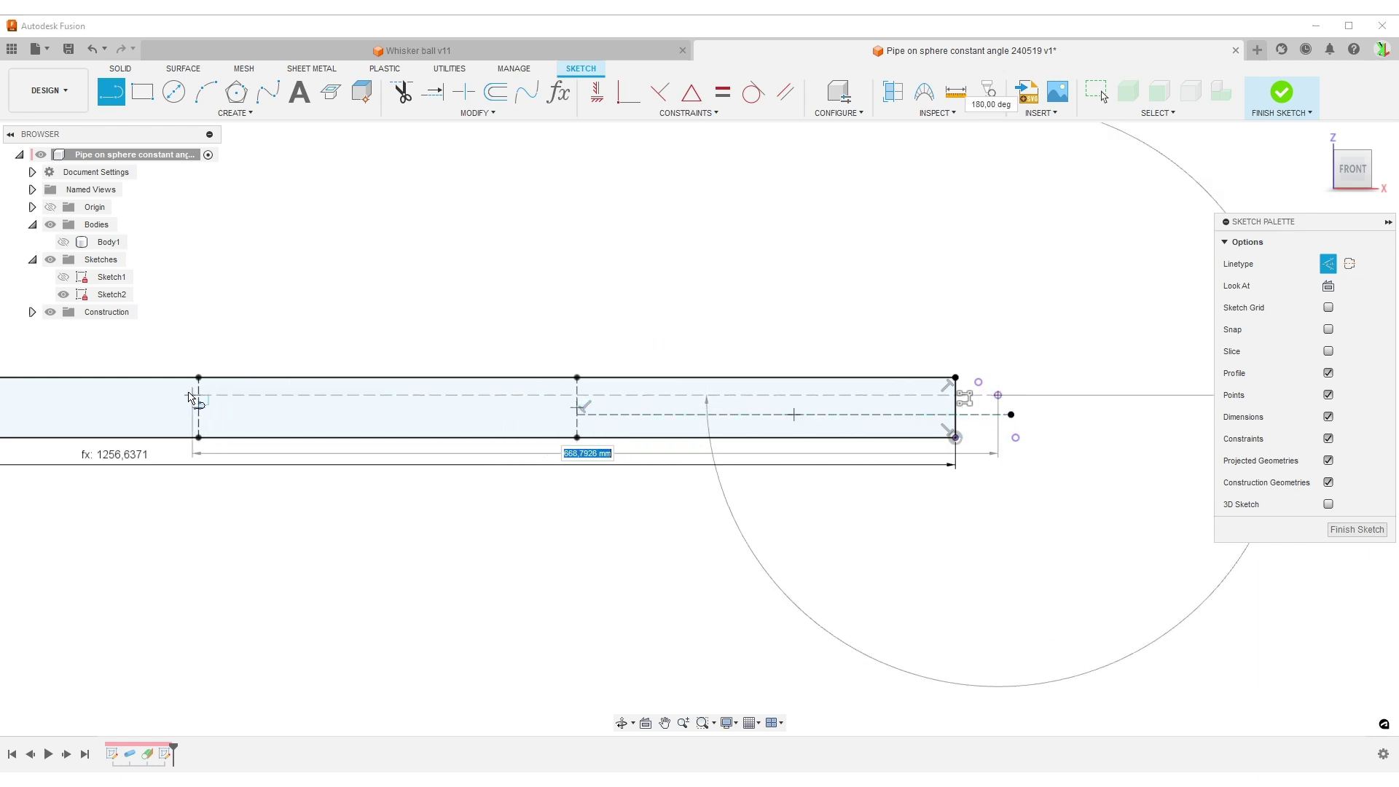
click(193, 395)
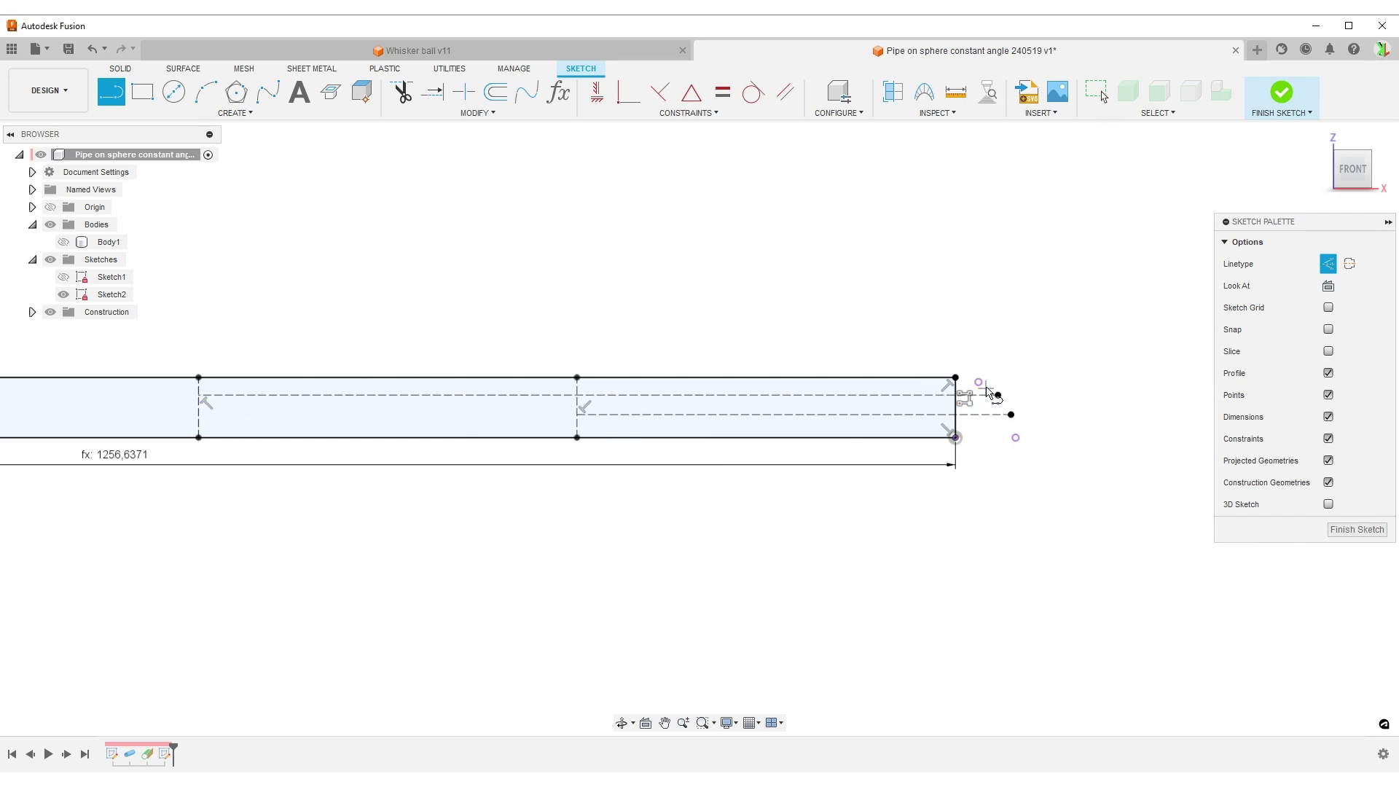
click(978, 392)
middle_drag(528, 443, 884, 388)
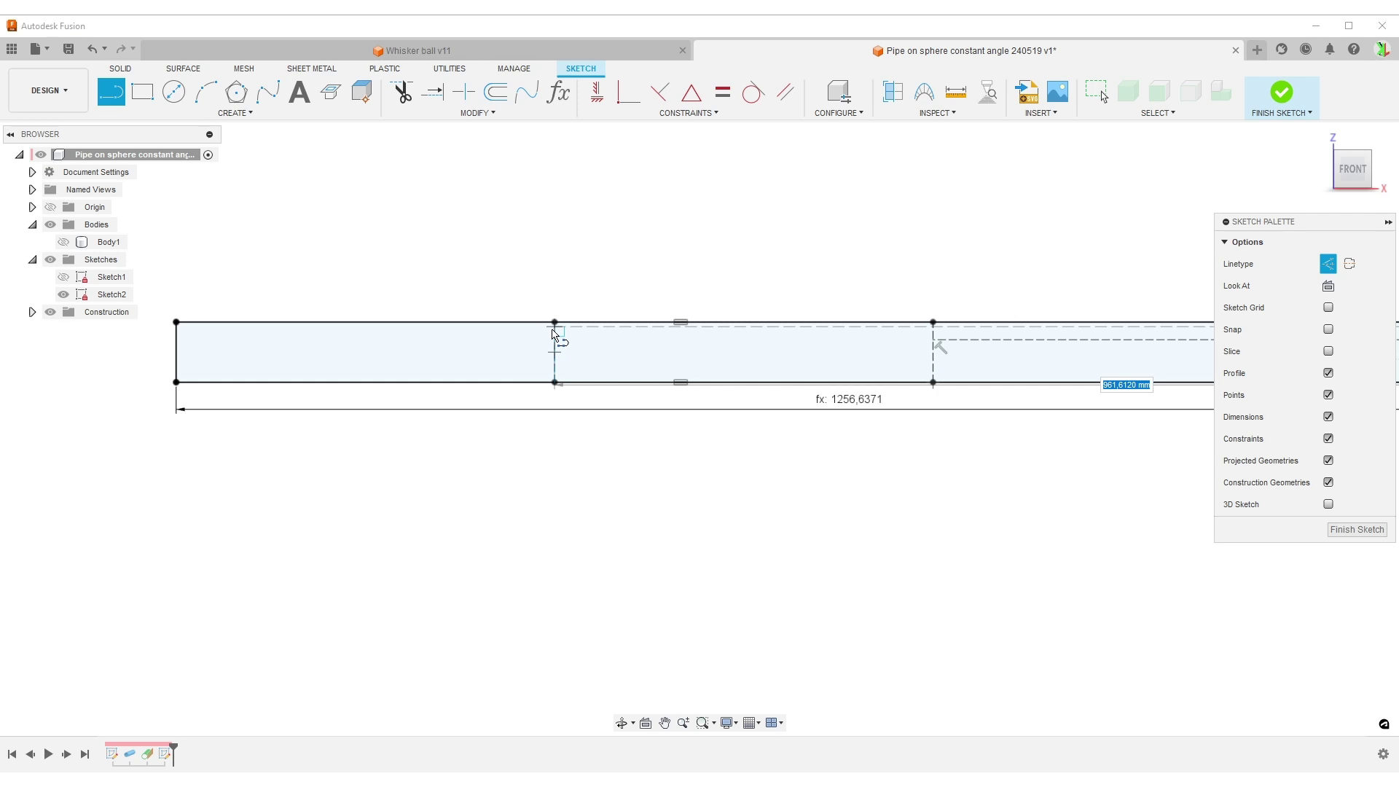
click(554, 333)
scroll(896, 505, down, 4)
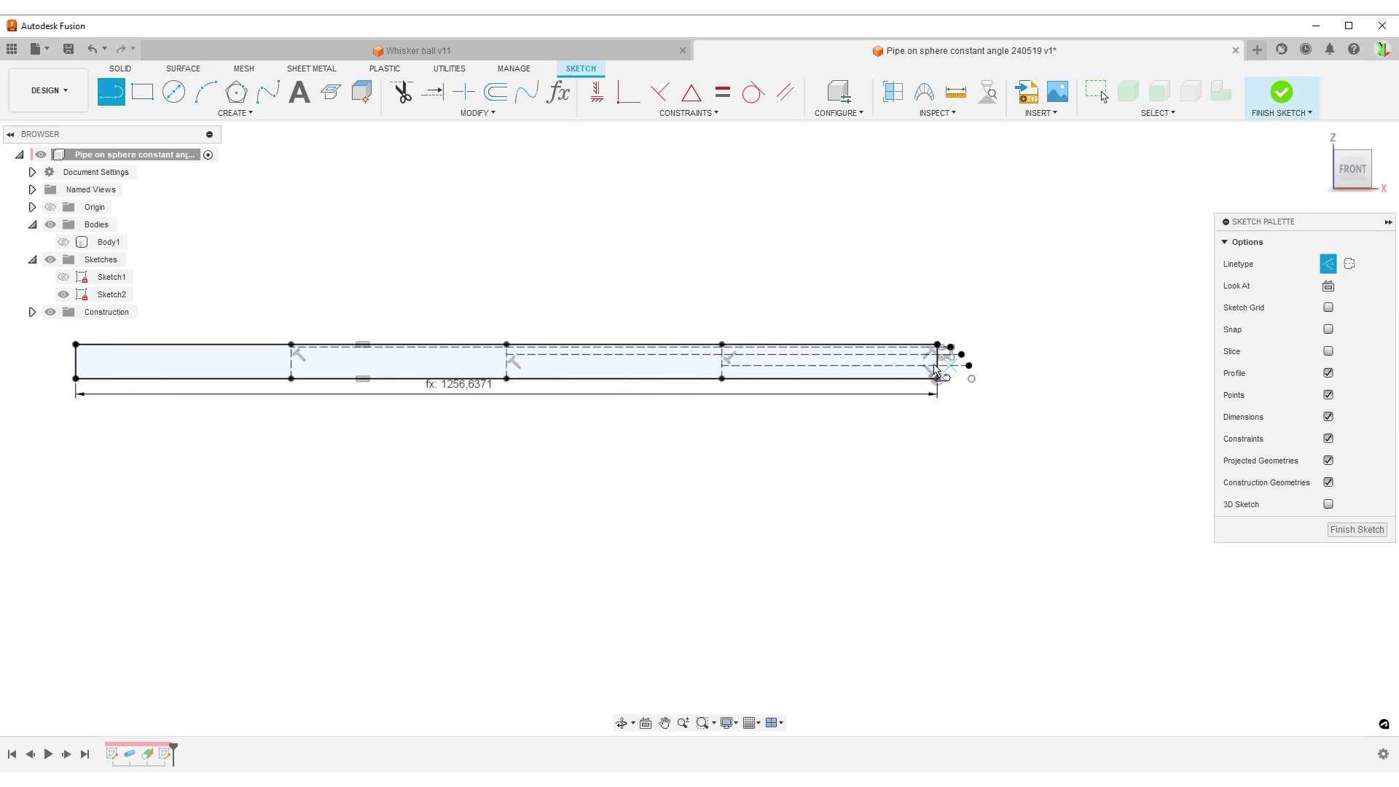
scroll(947, 353, up, 2)
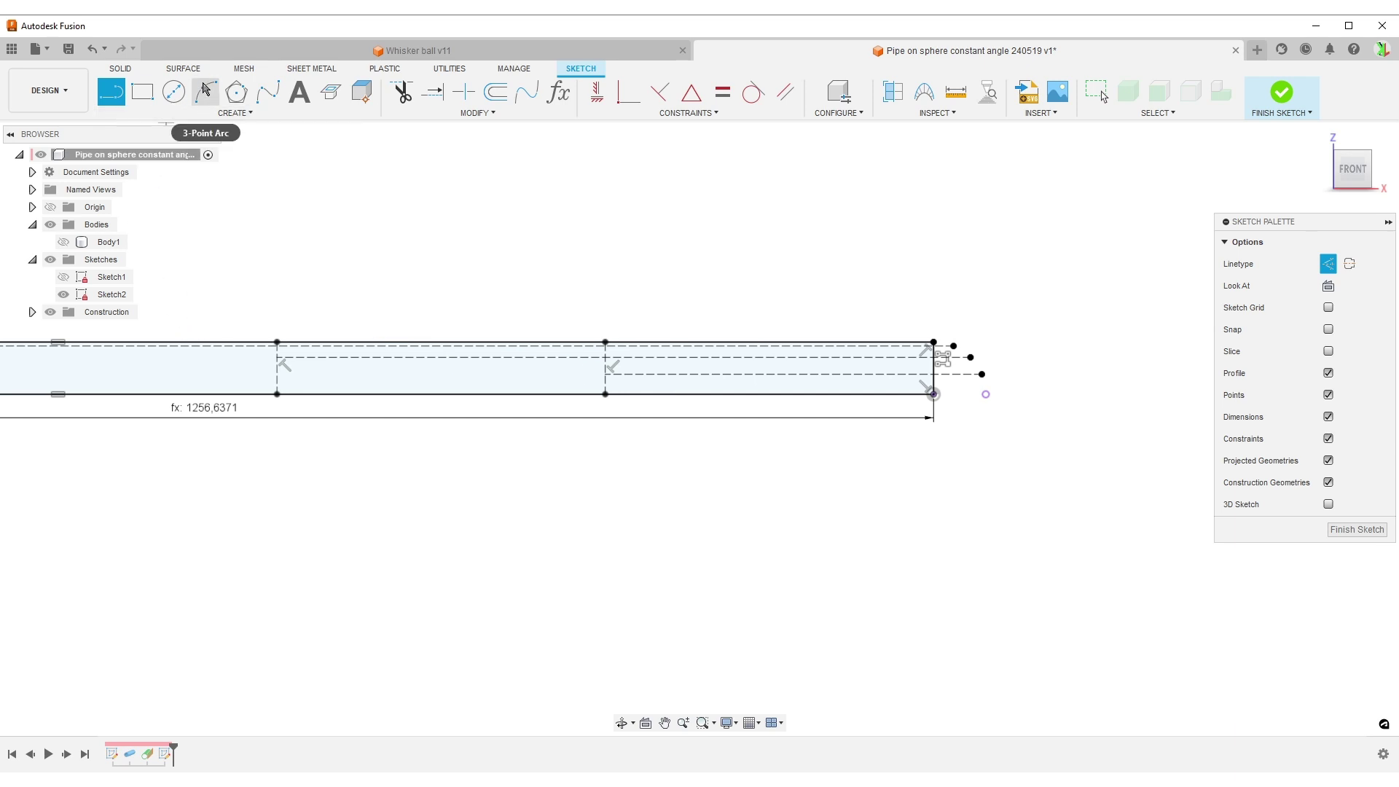
Step: Draw a fit-point spline from the lower-right corner through the construction line ends to the upper-left corner
click(268, 92)
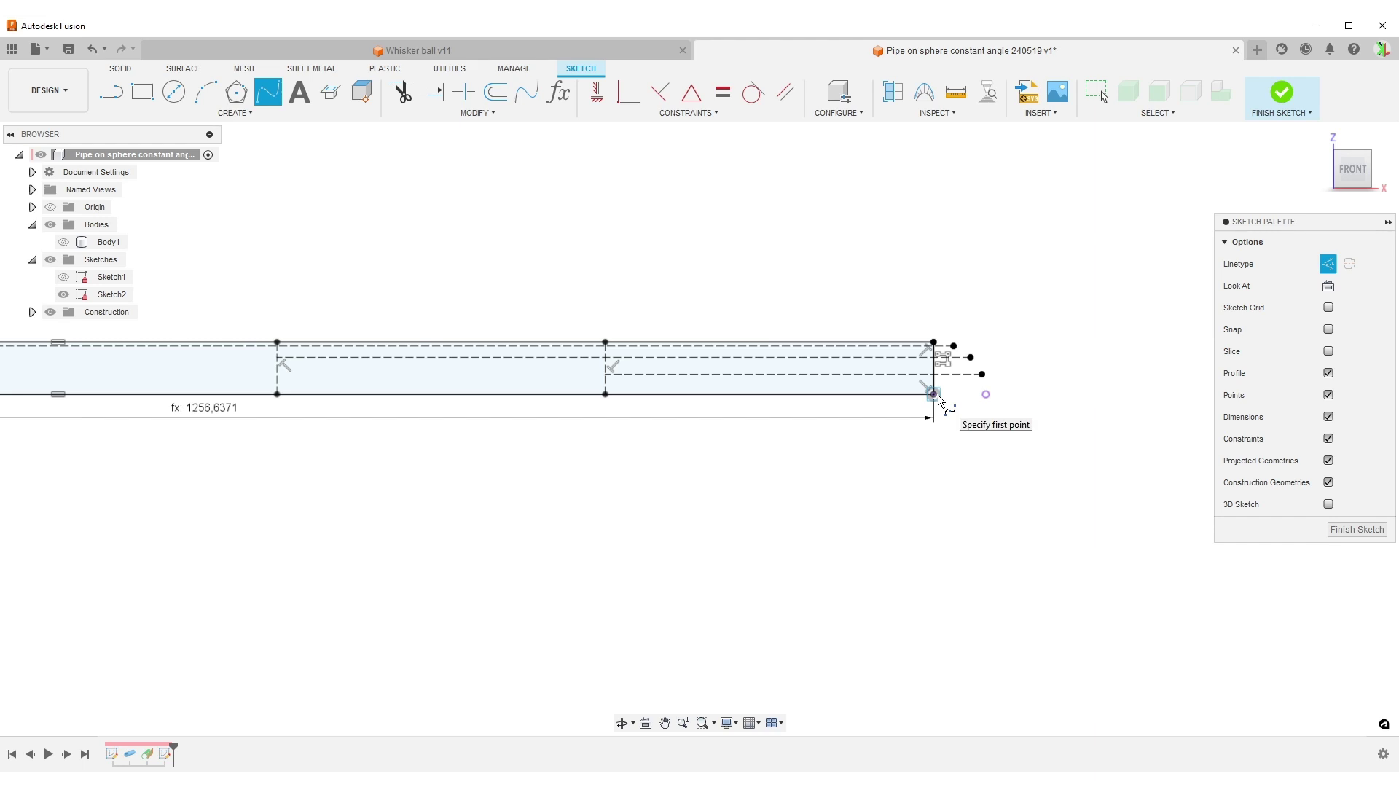
click(933, 395)
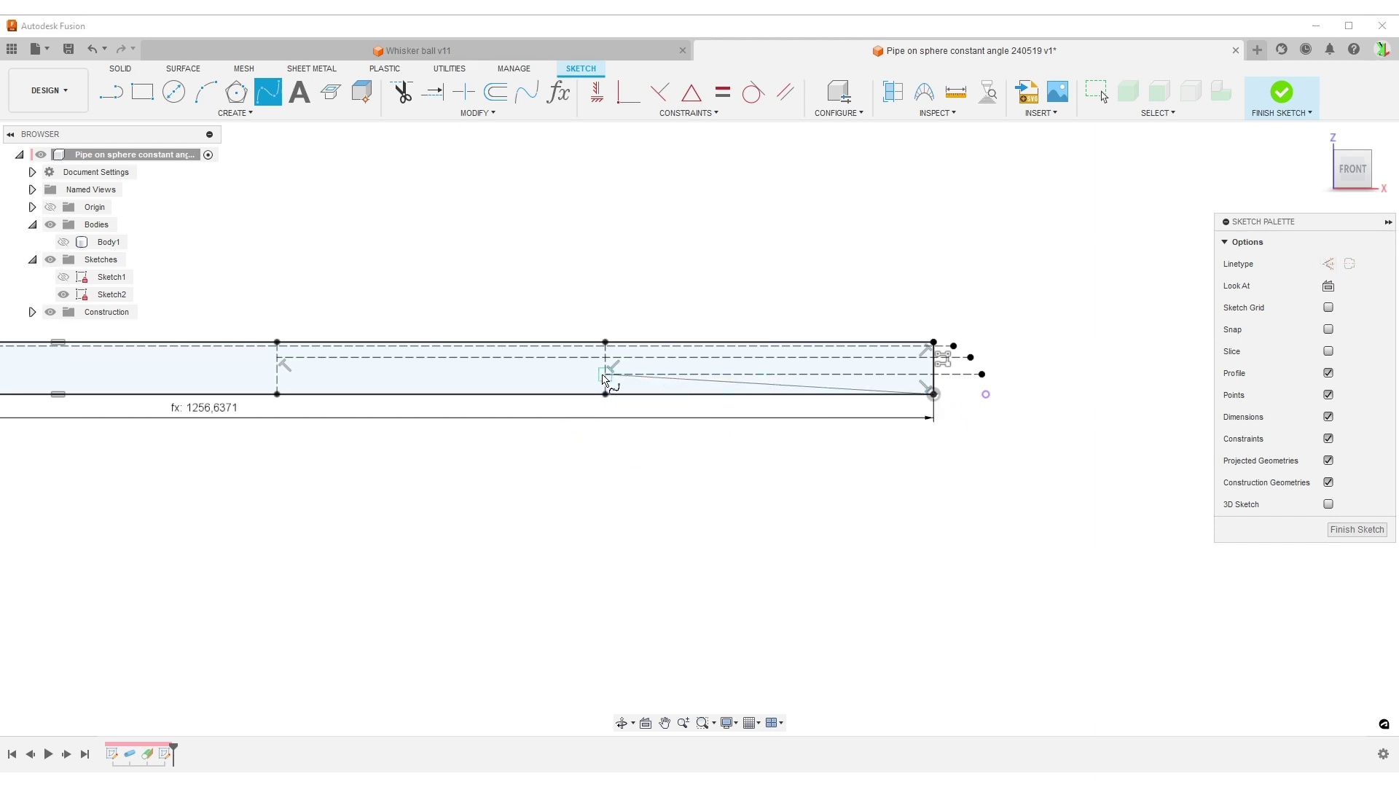
click(605, 373)
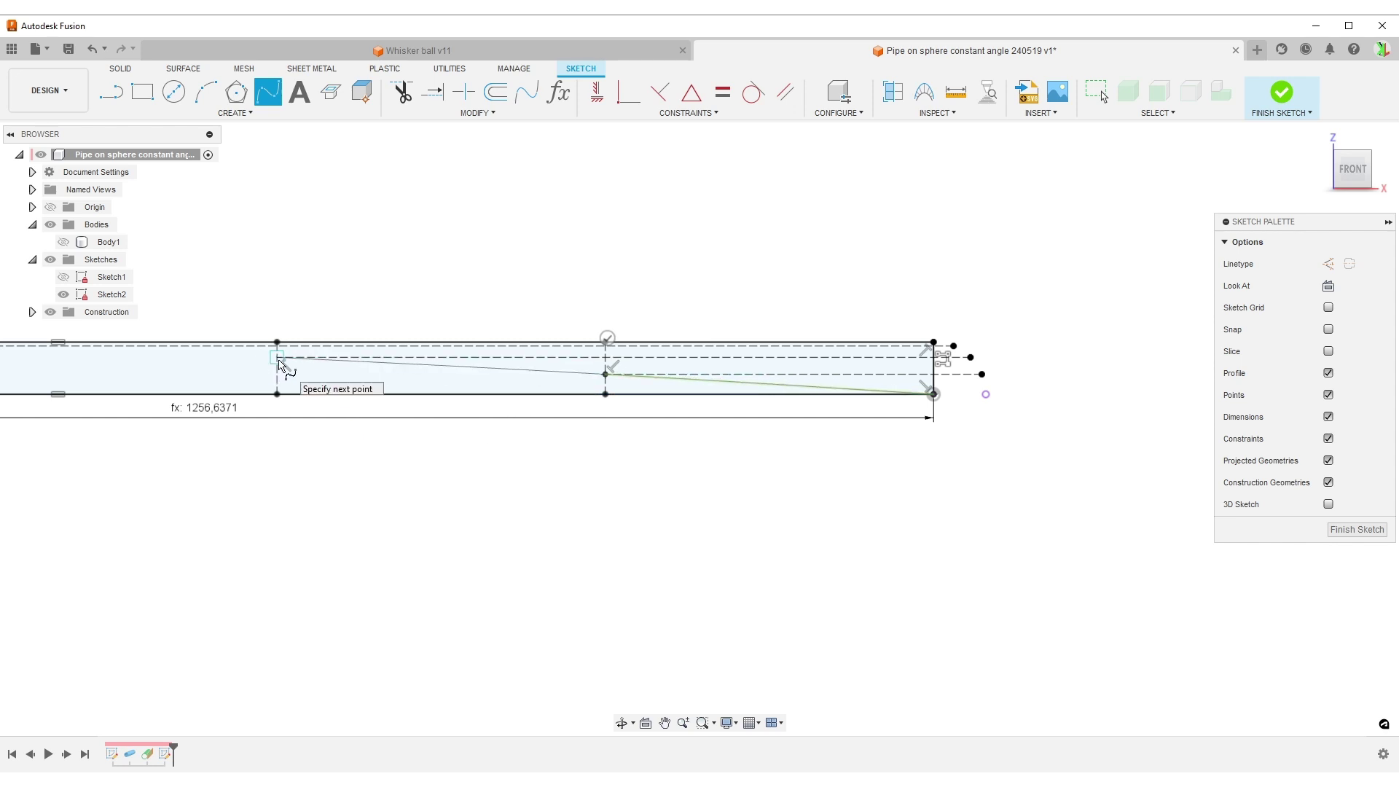
middle_drag(508, 492, 1017, 491)
scroll(793, 387, up, 4)
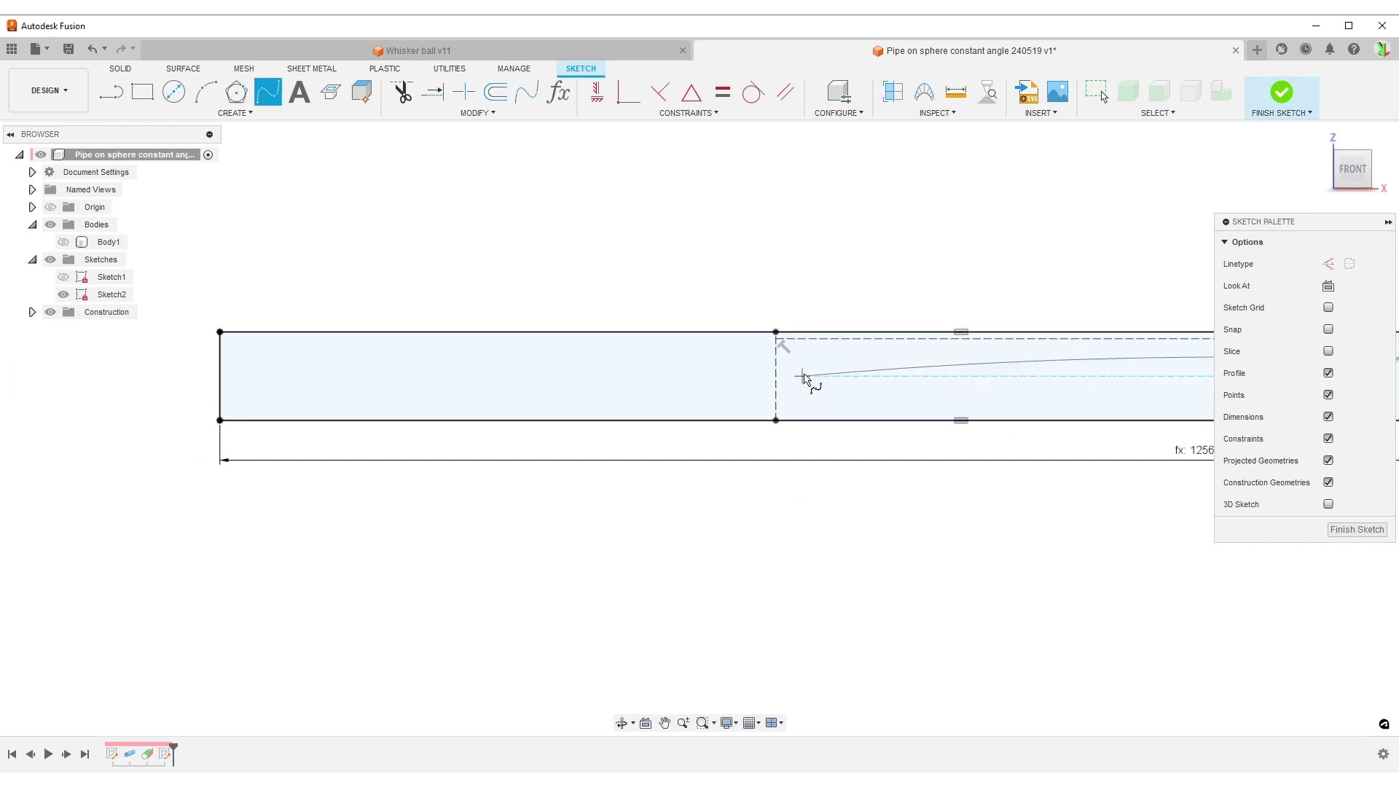
click(765, 323)
middle_drag(425, 390, 859, 323)
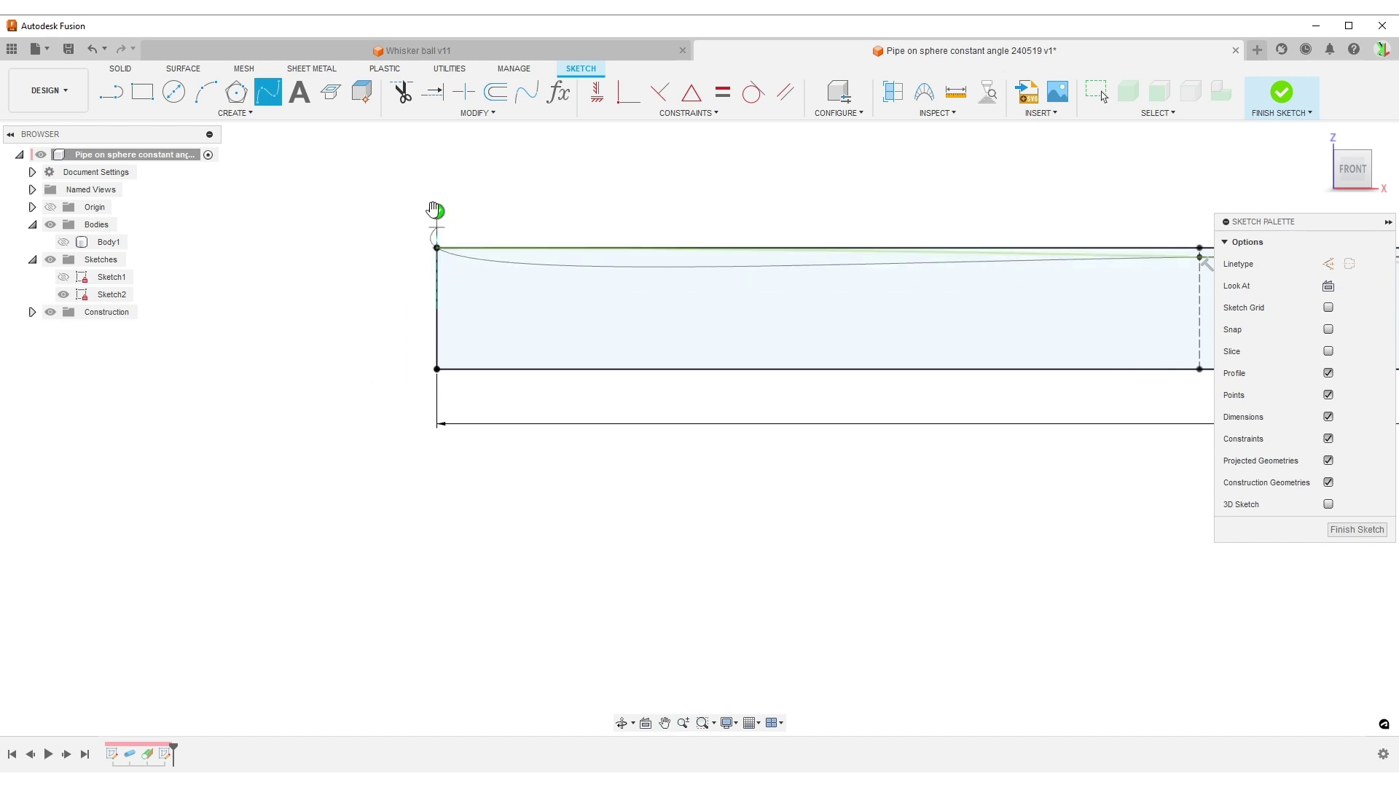
click(436, 212)
scroll(467, 498, down, 5)
middle_drag(671, 536, 897, 565)
key(Return)
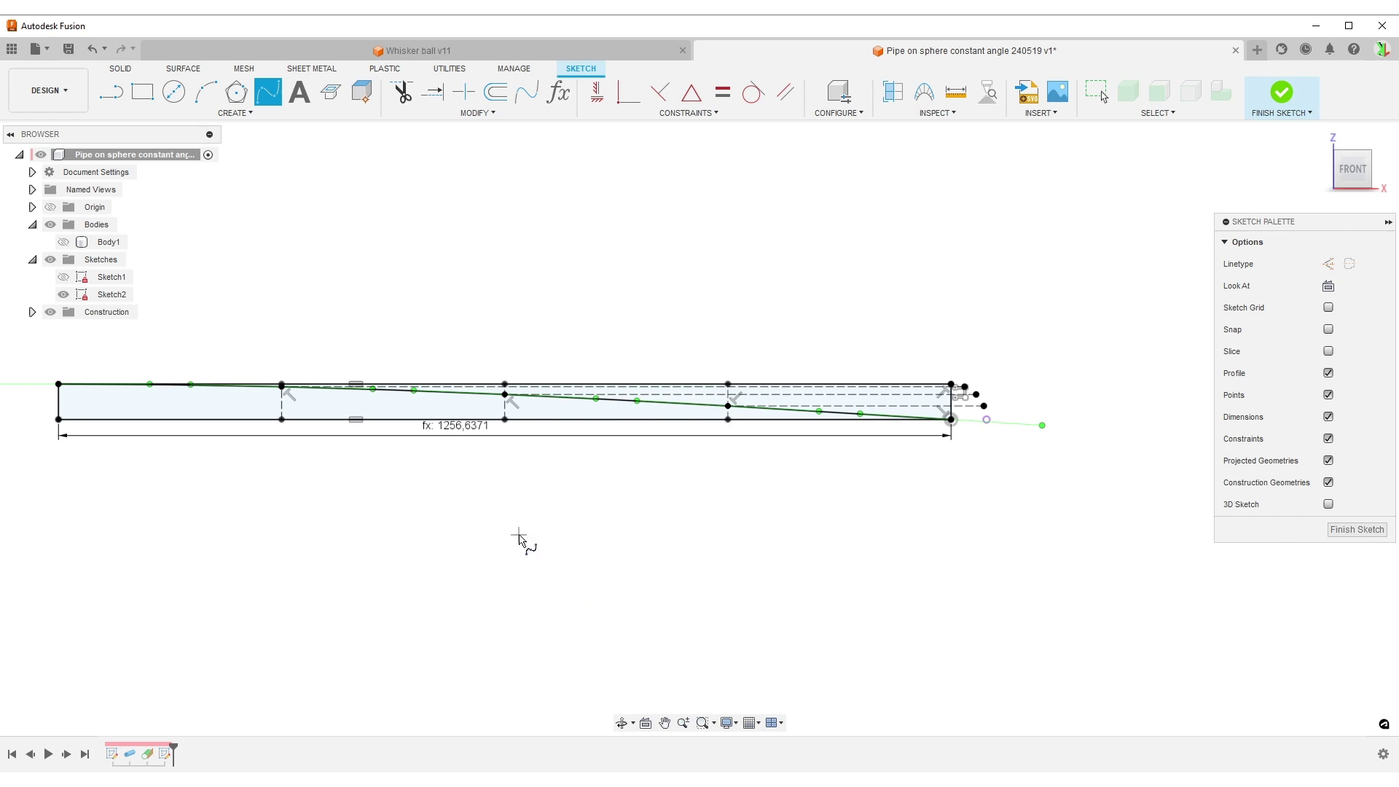
key(Escape)
Step: Move the 1256,6371 Emboss_Extent dimension lower and check the profile bounded by the spline
drag(461, 435, 463, 532)
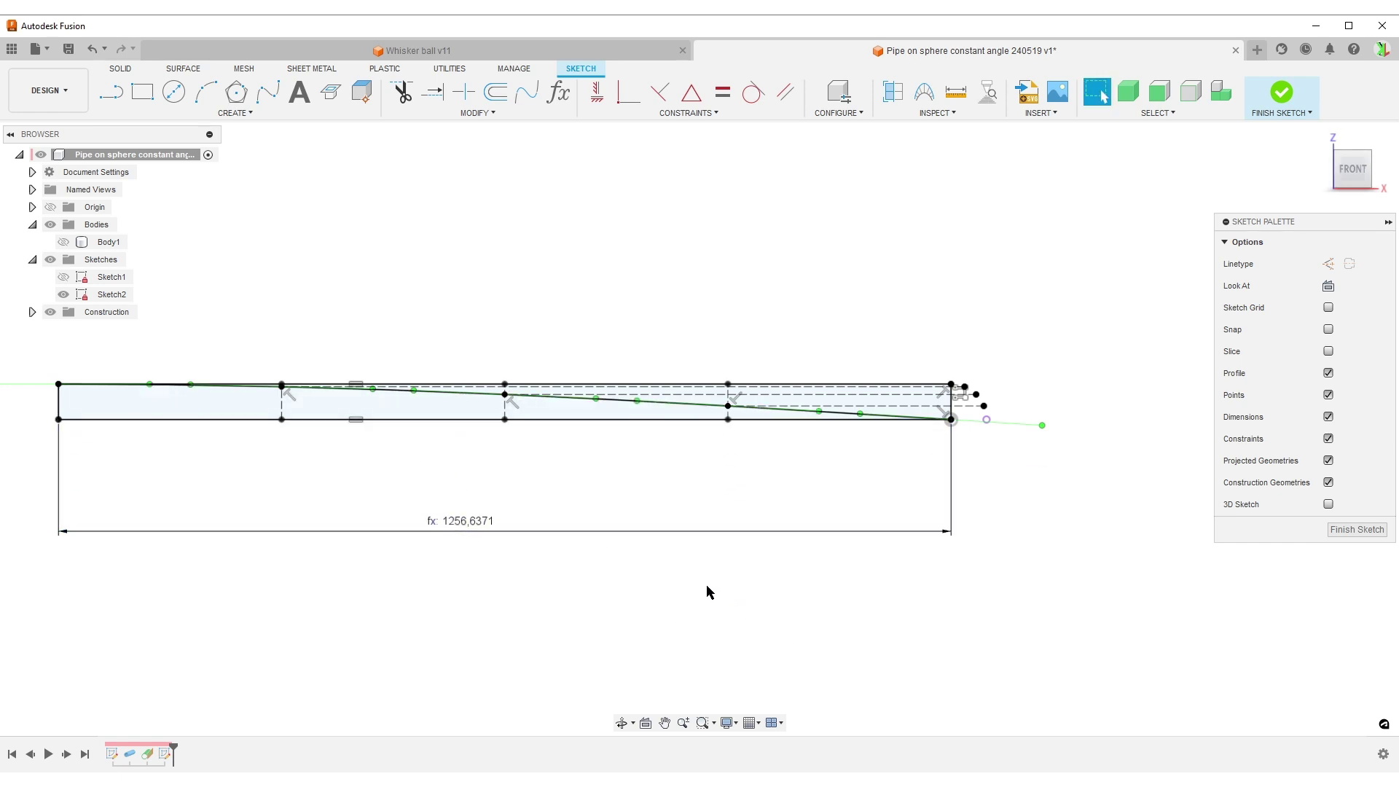
click(993, 393)
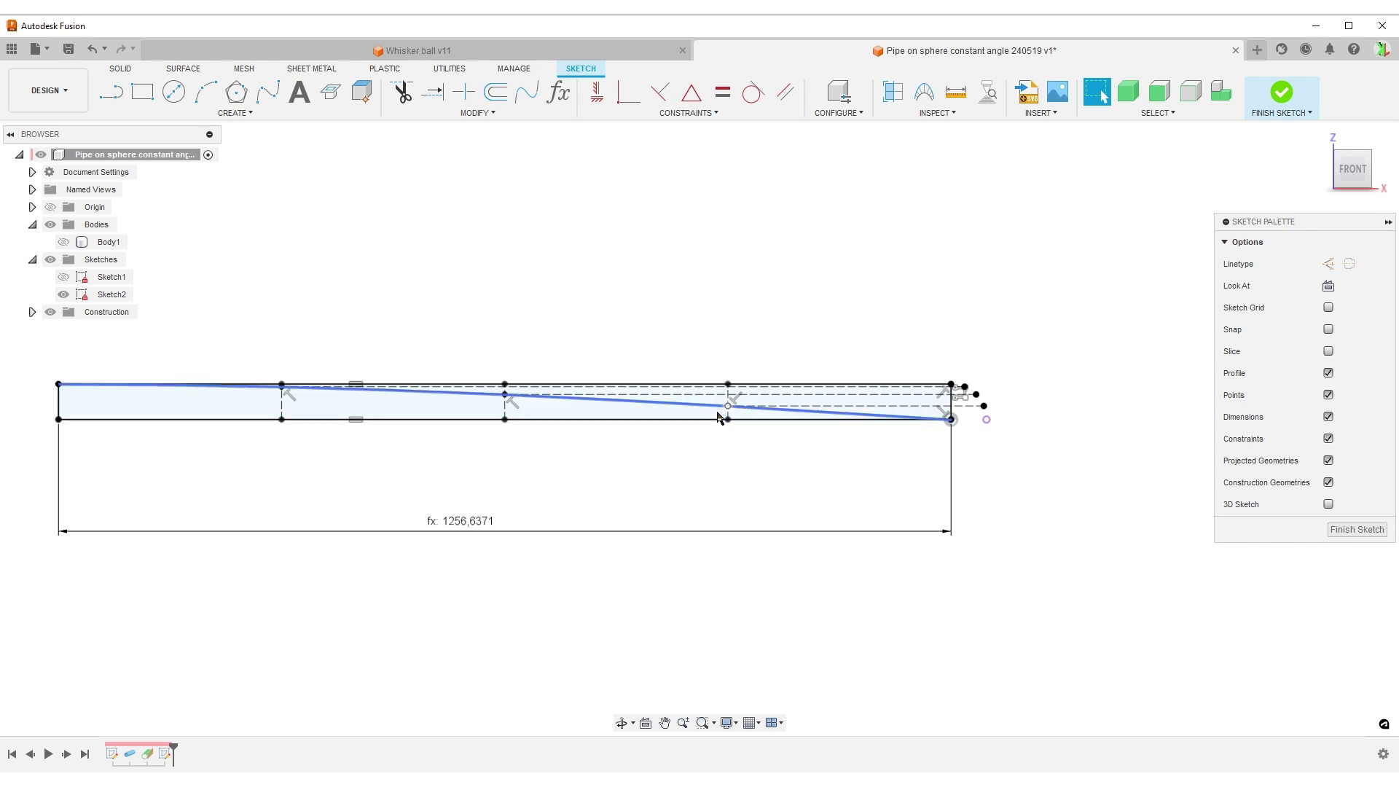
click(538, 414)
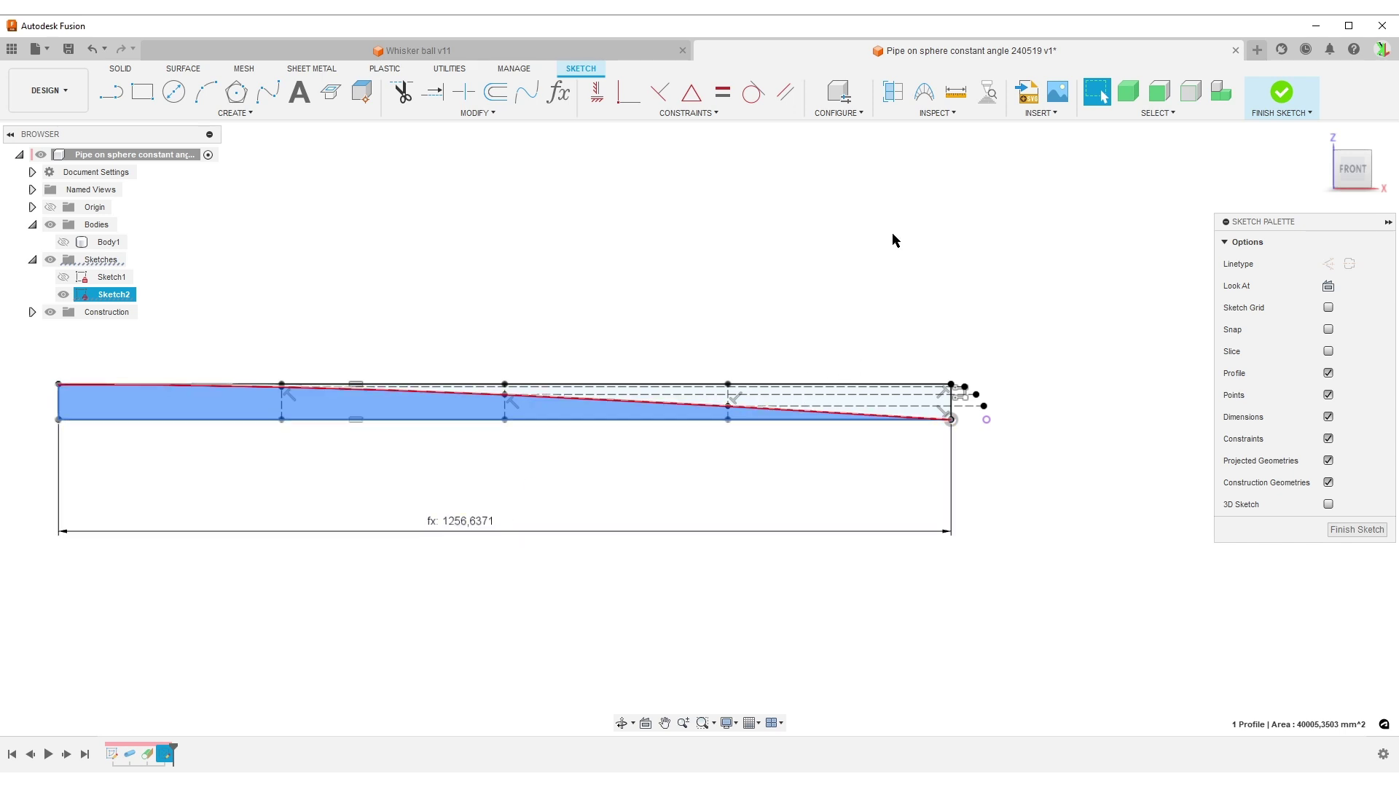
click(649, 474)
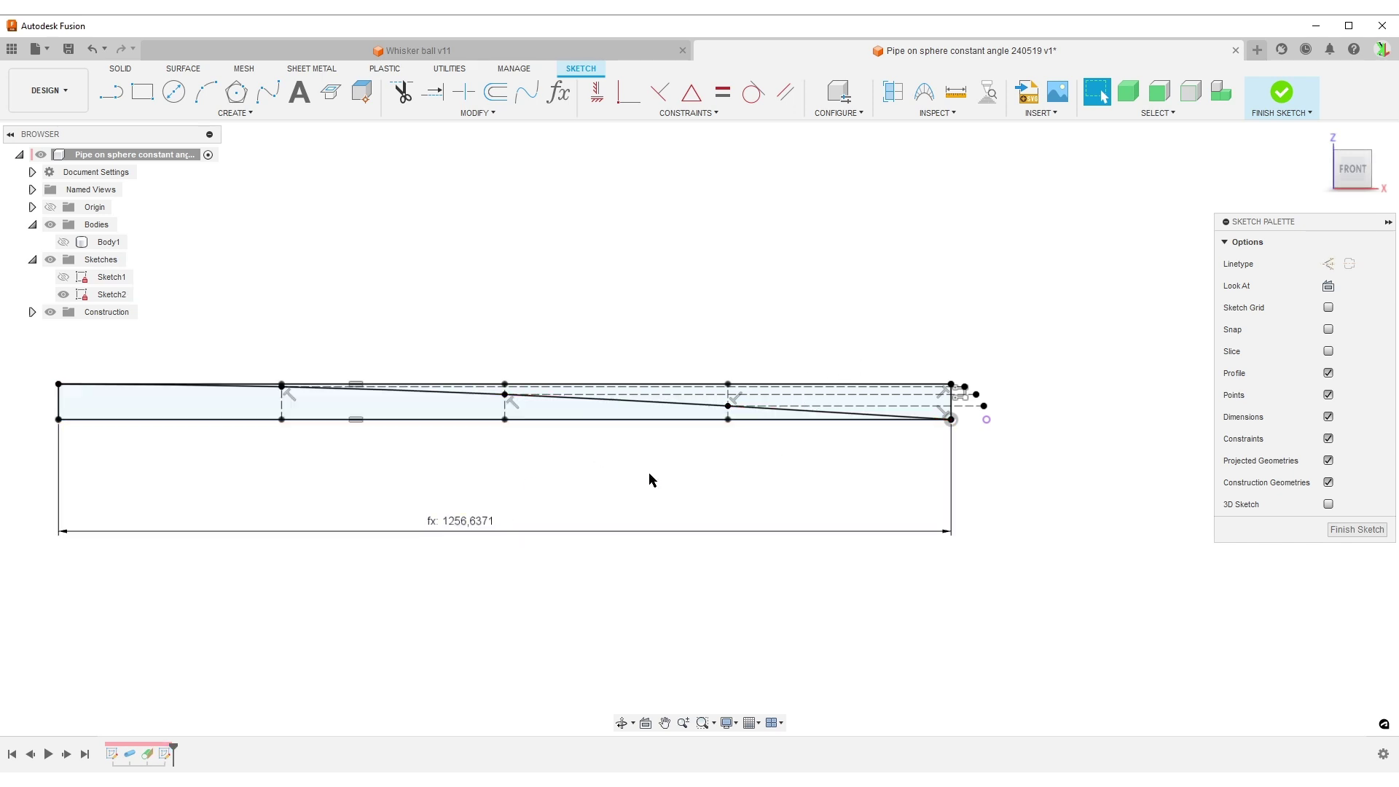
Step: Offset only the spline, not the chained curves, by -2 mm to make a parallel copy
key(o)
scroll(569, 449, up, 5)
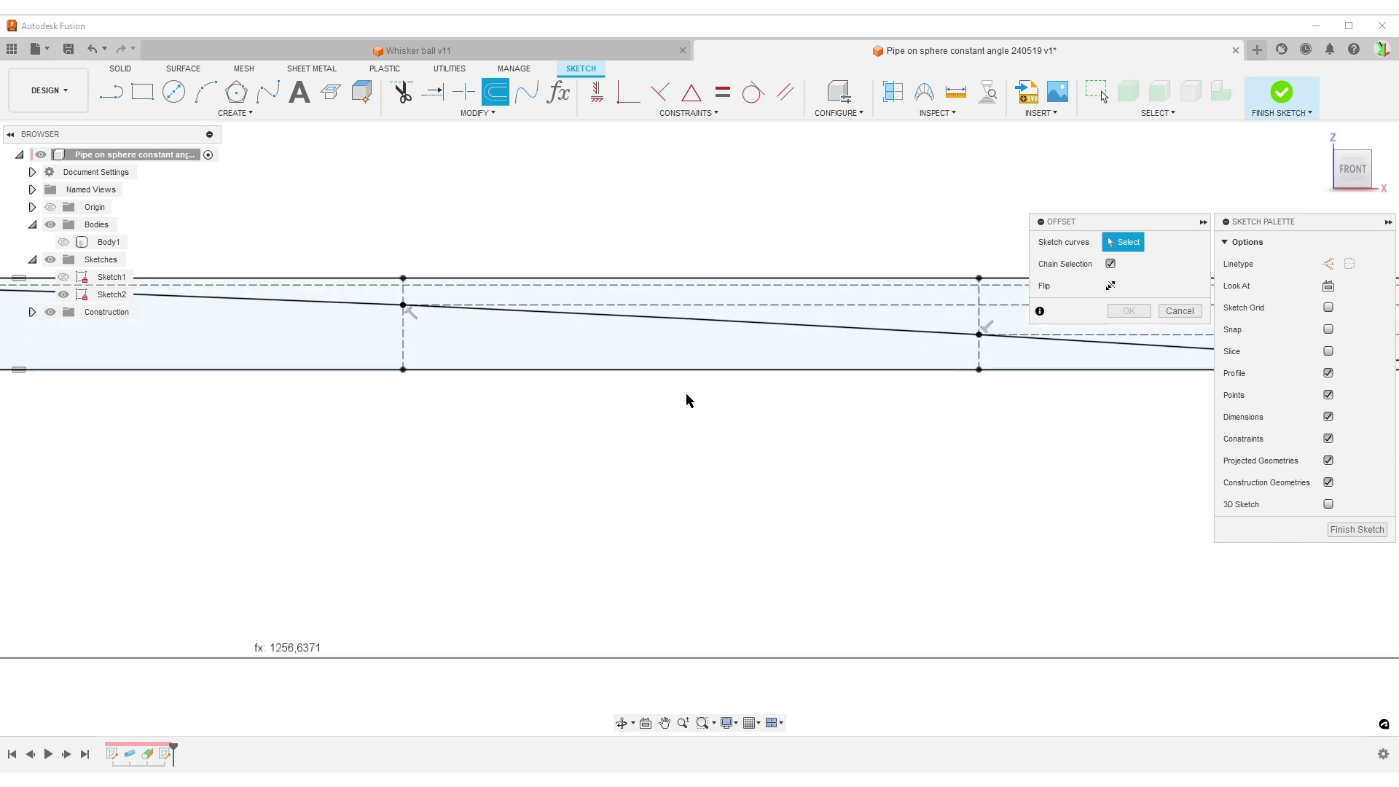
click(751, 321)
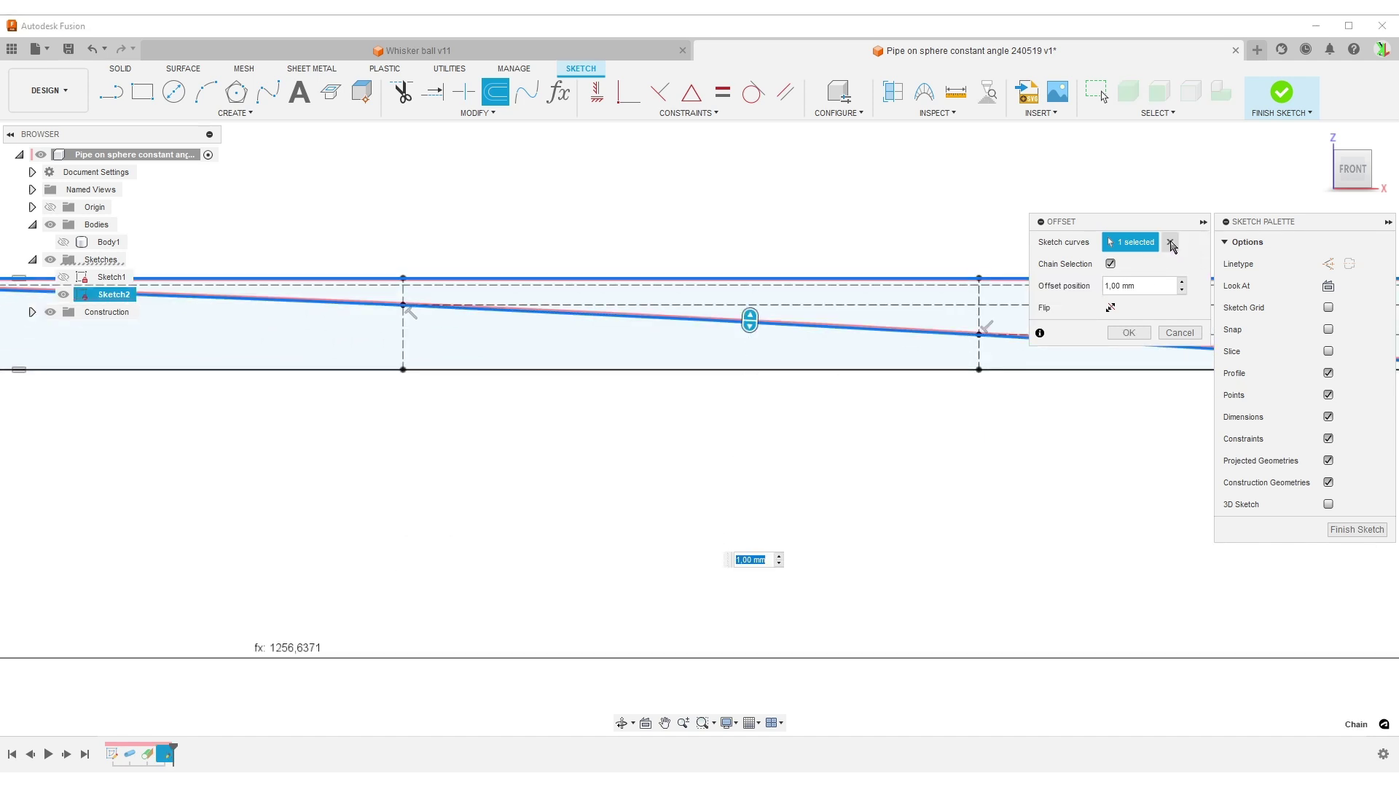
click(1170, 243)
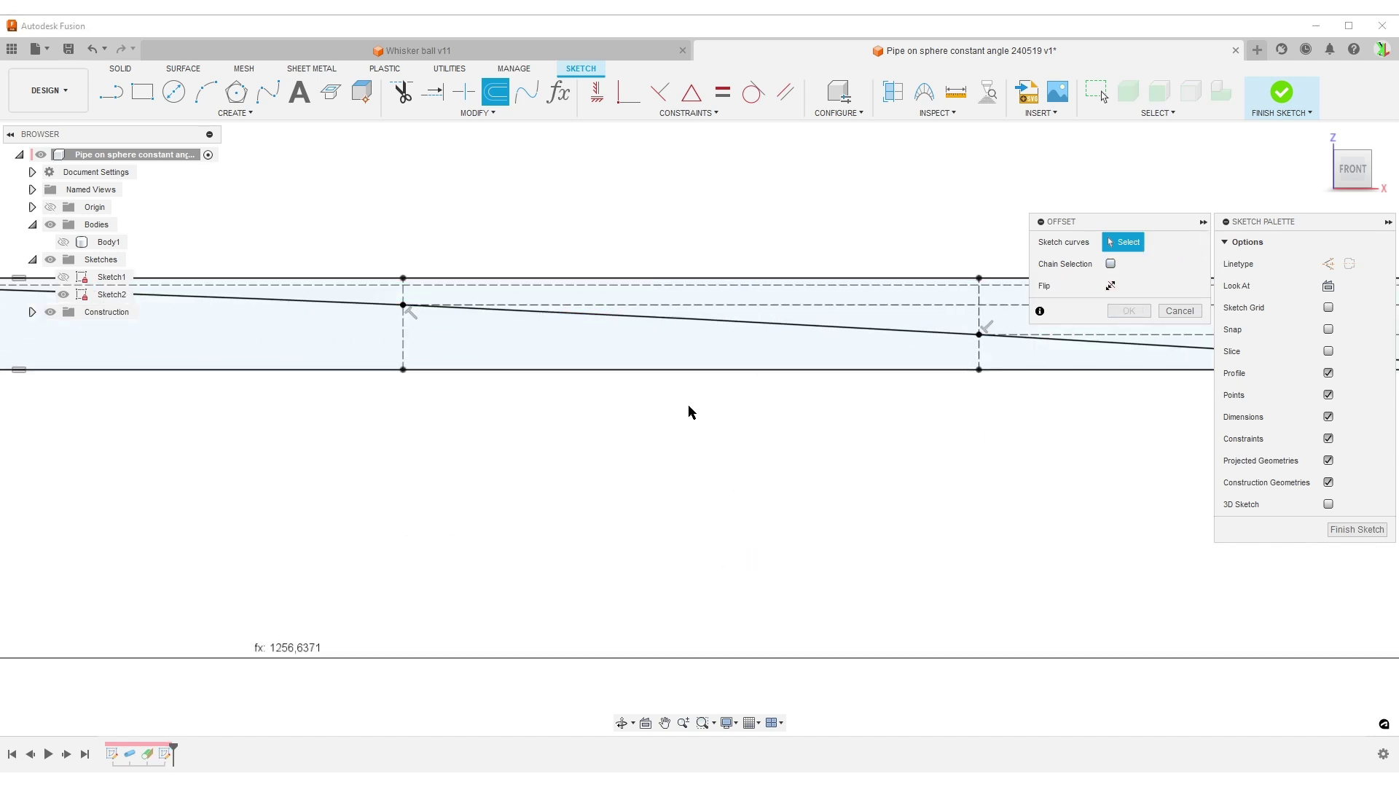
click(680, 320)
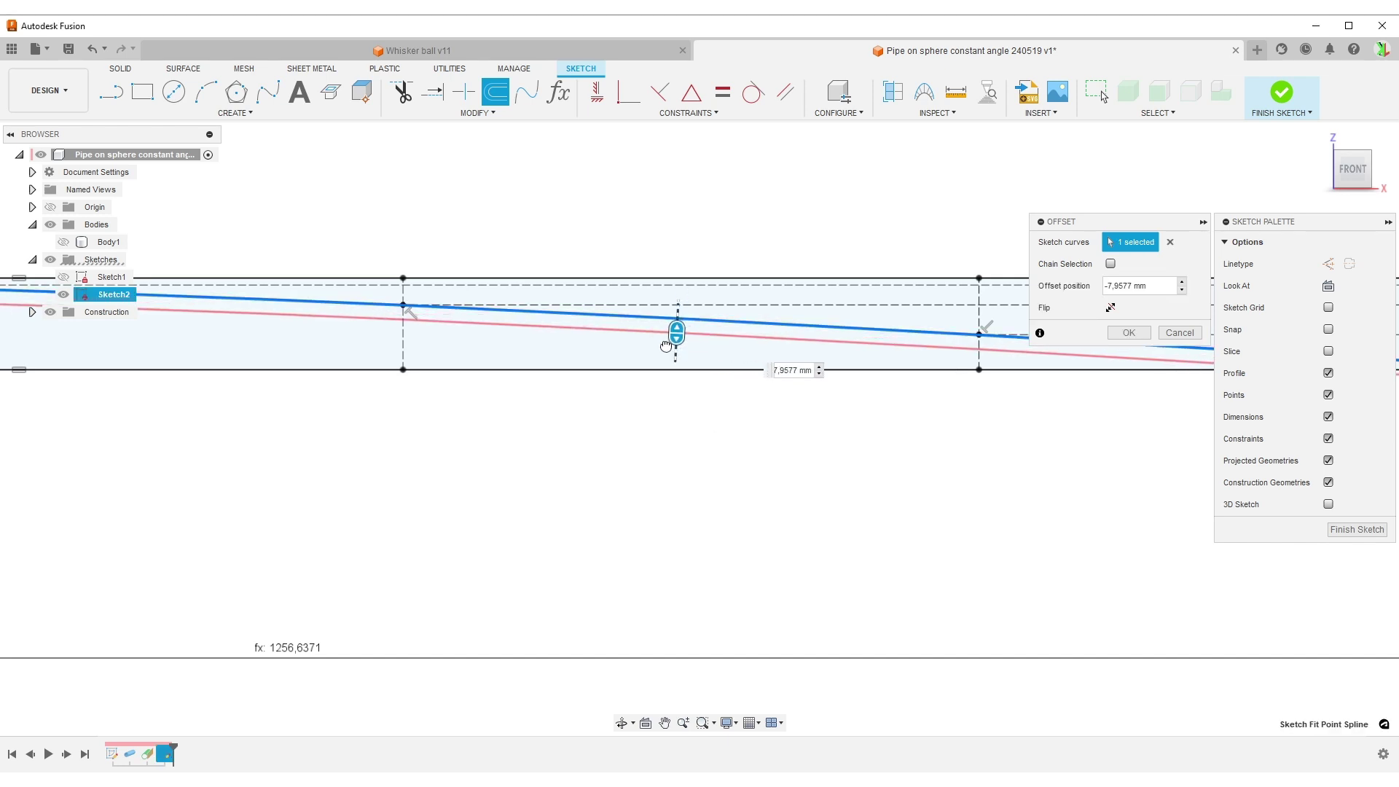
drag(665, 345, 672, 334)
scroll(802, 488, down, 2)
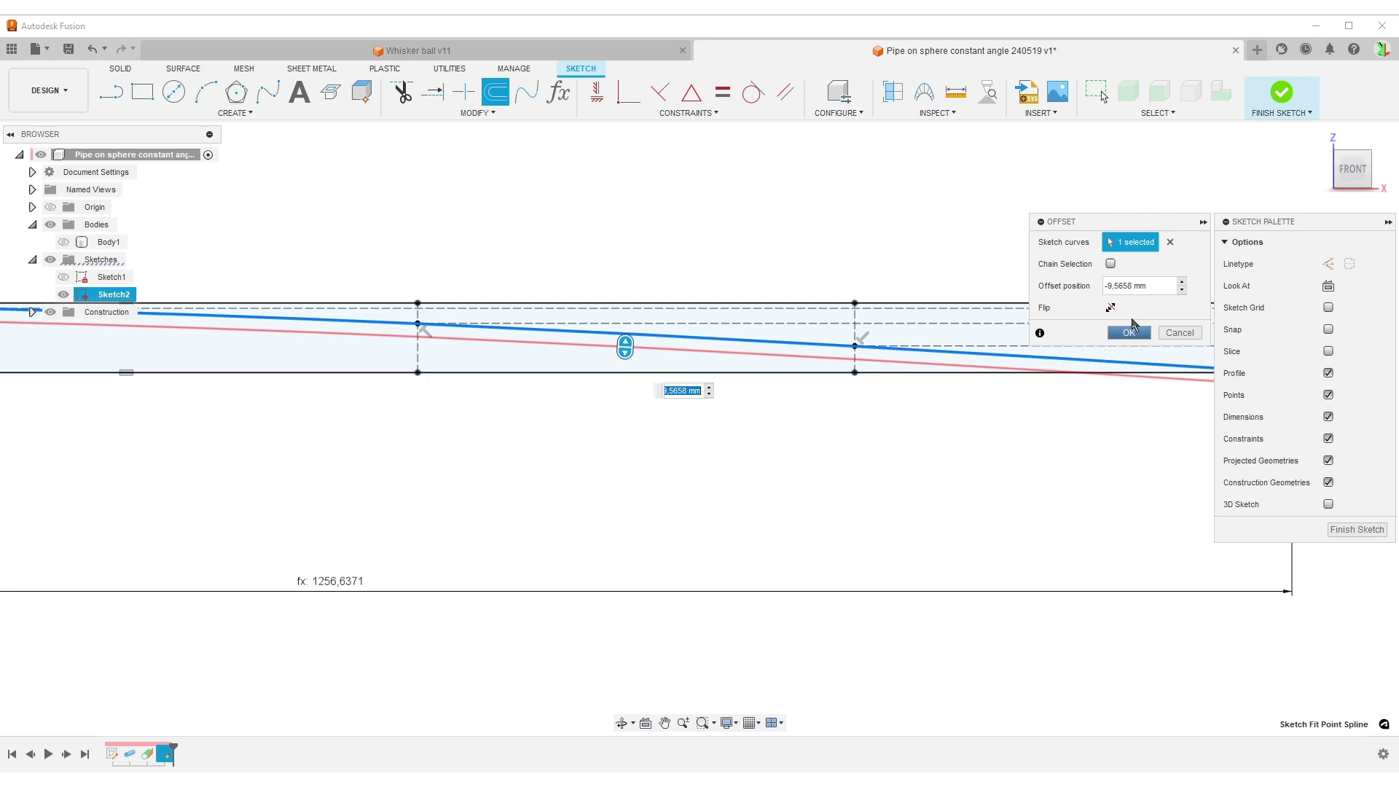
click(1159, 285)
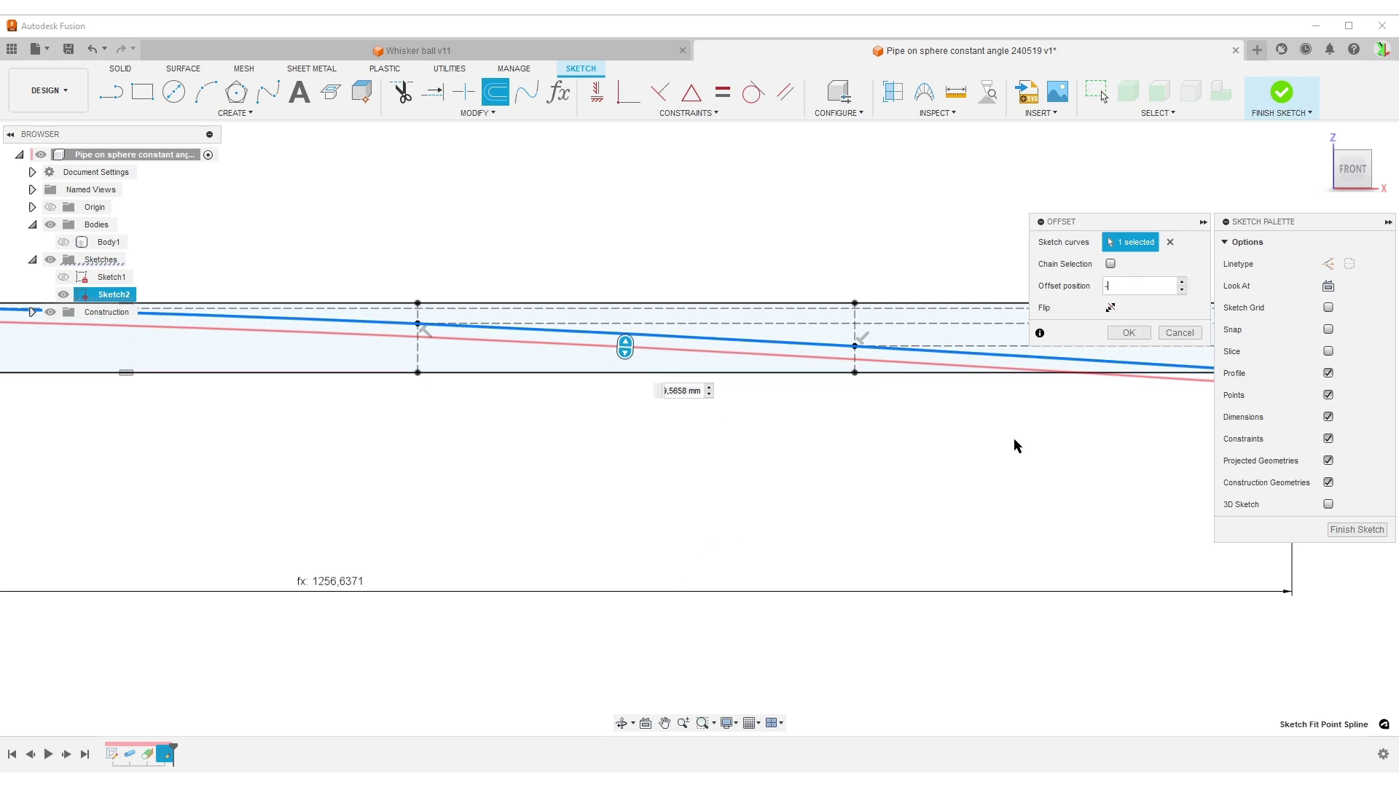
text(-2)
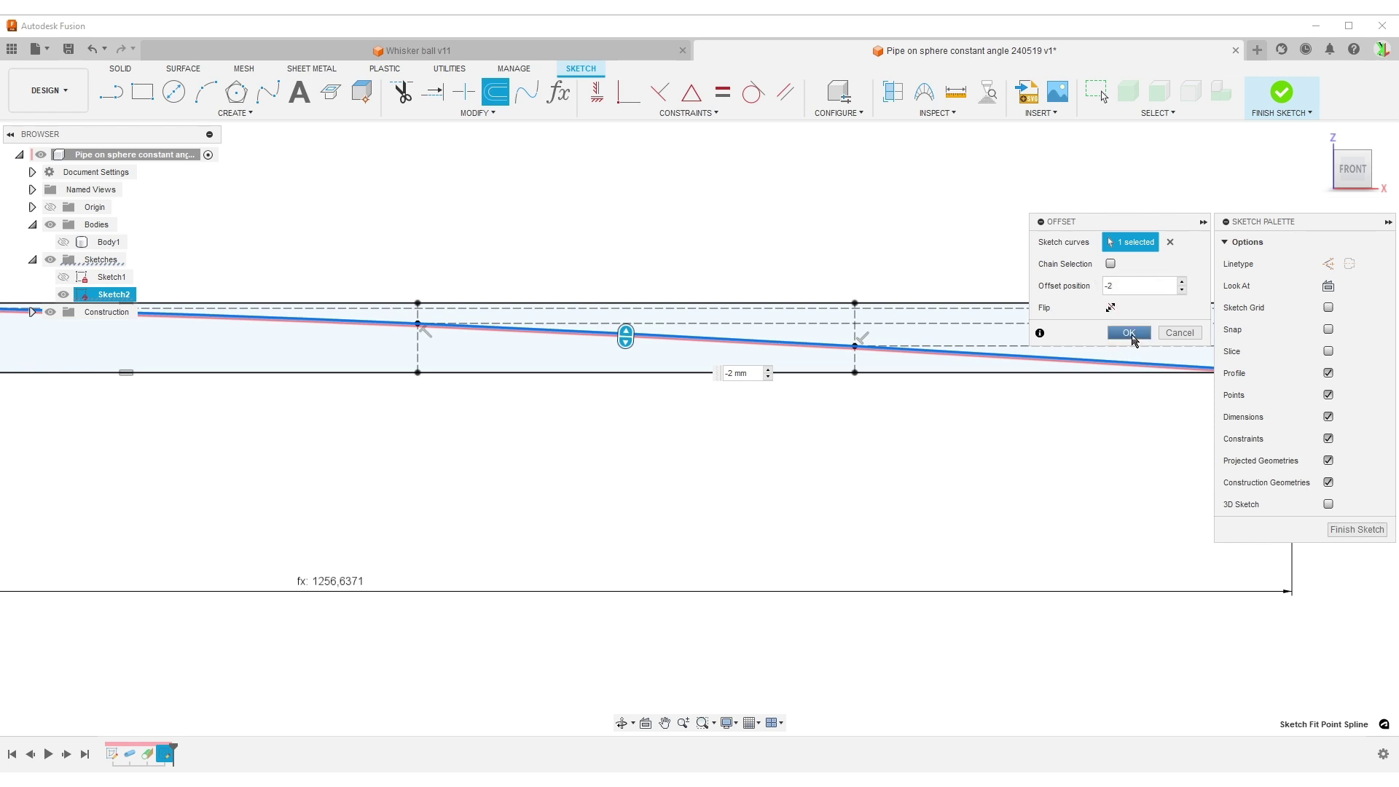
click(1128, 334)
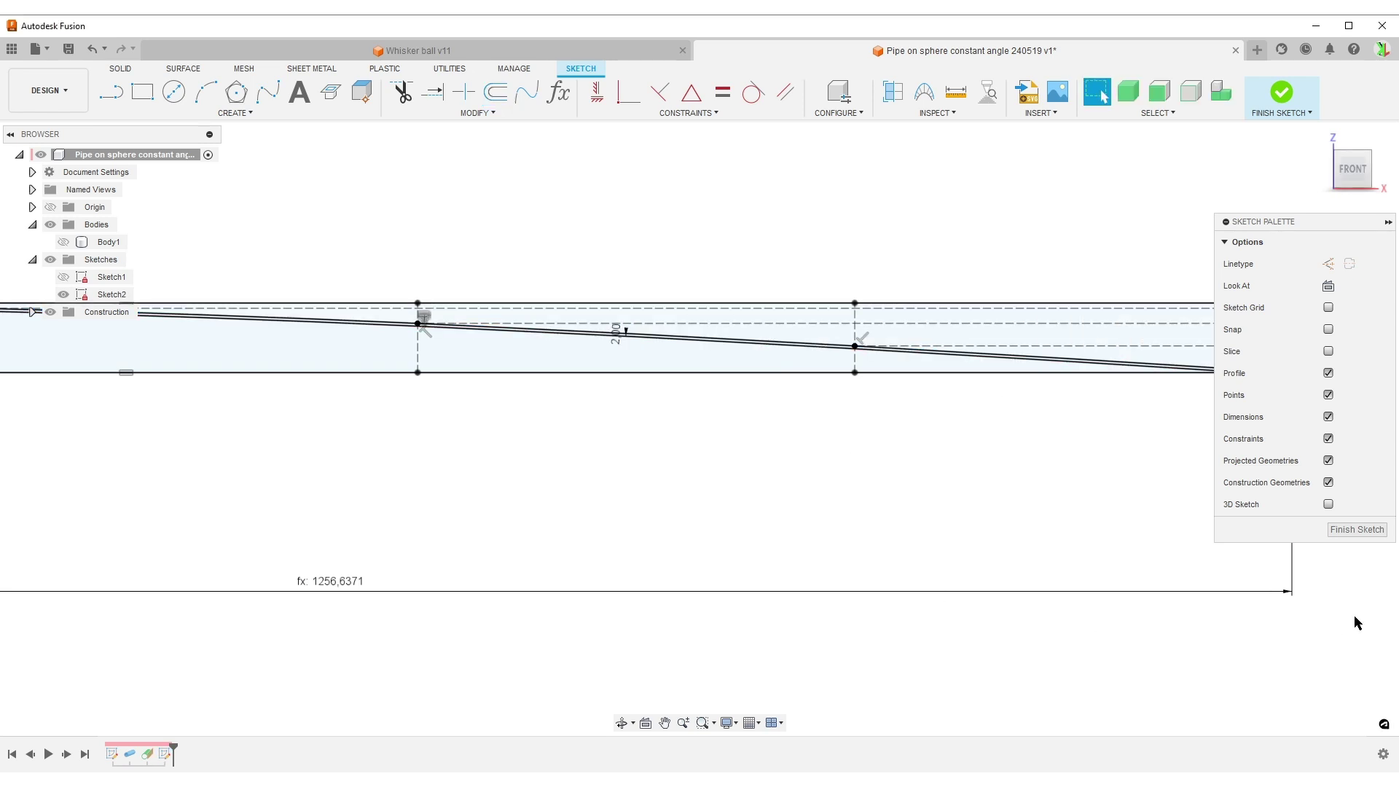
Step: Finish Sketch2, show Body1, and emboss the strip profile 2 mm onto the cylinder's curved face
click(1356, 529)
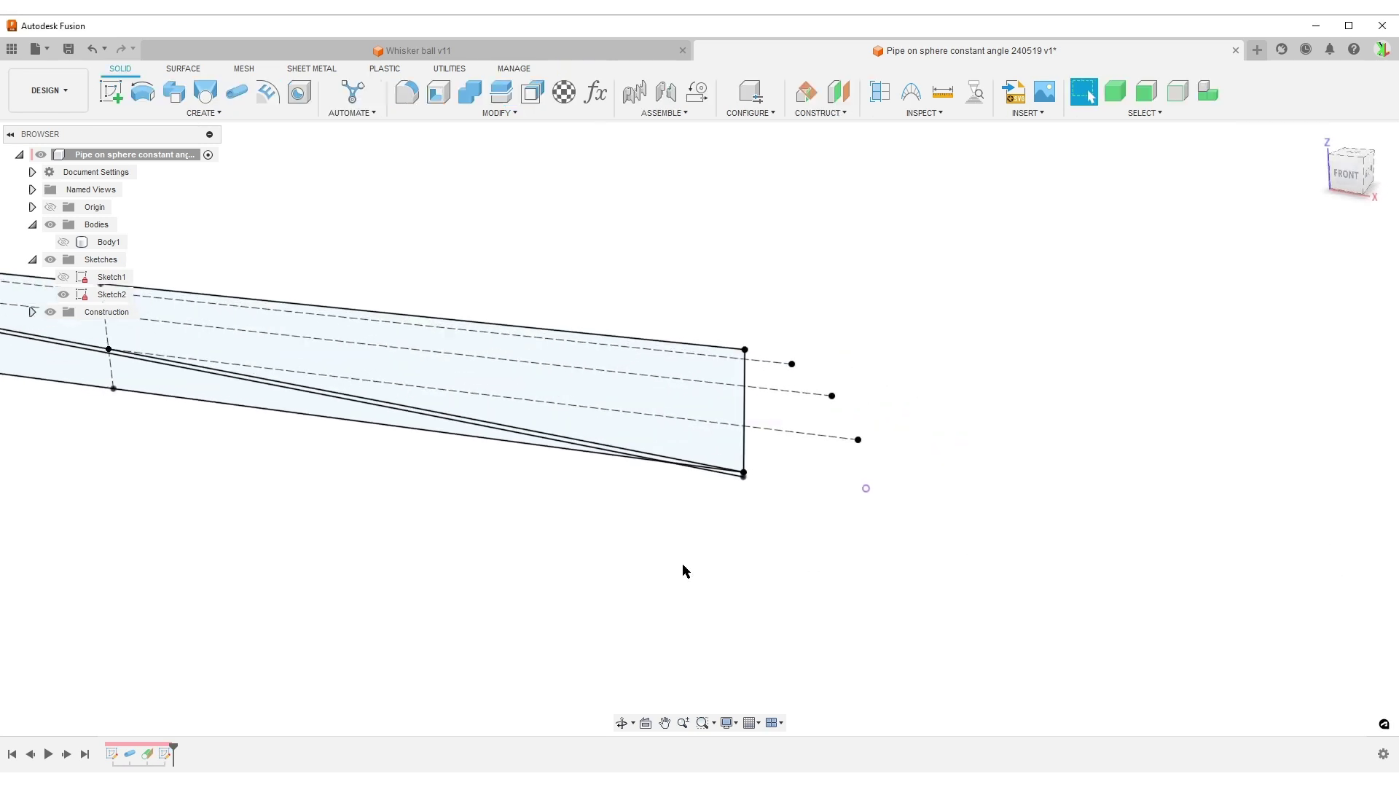
click(63, 242)
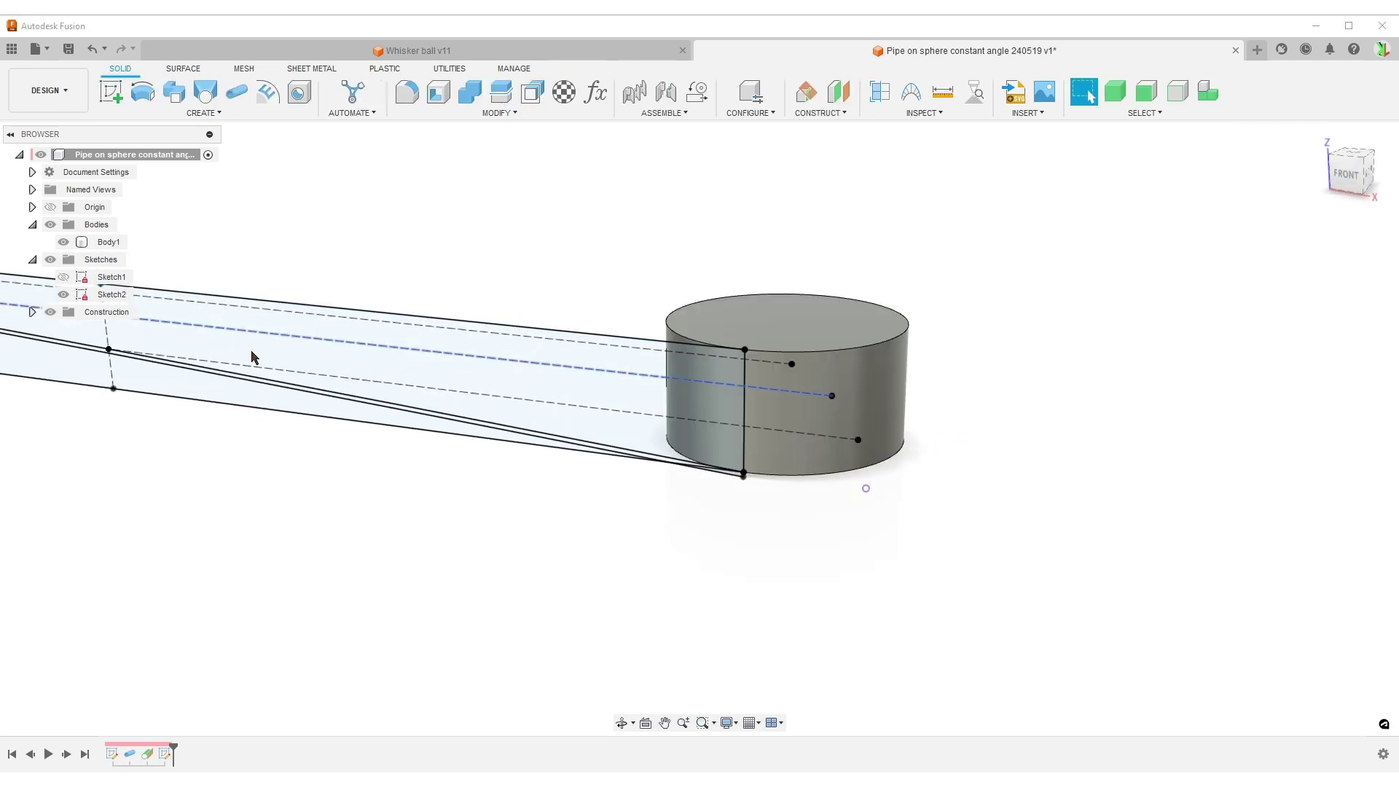
click(266, 91)
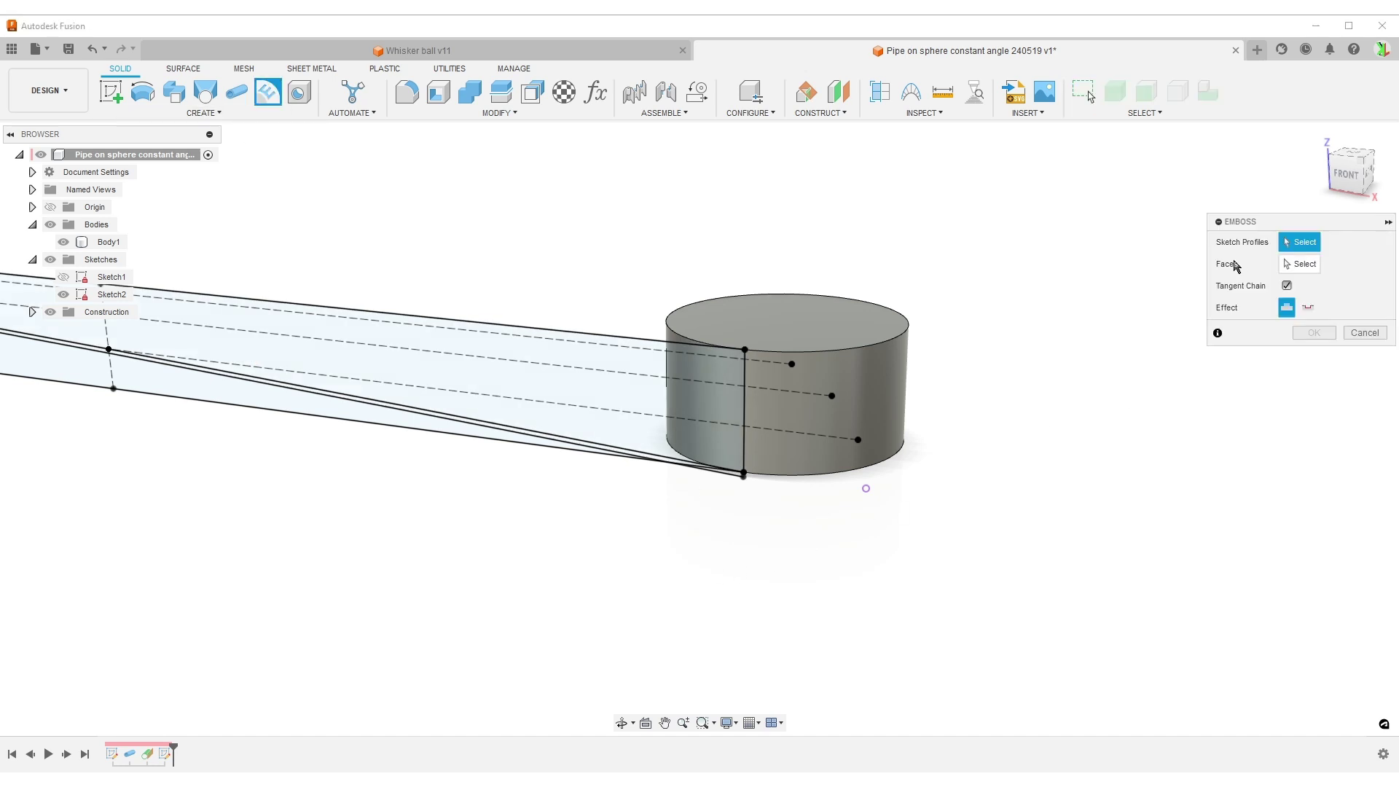
scroll(715, 474, up, 5)
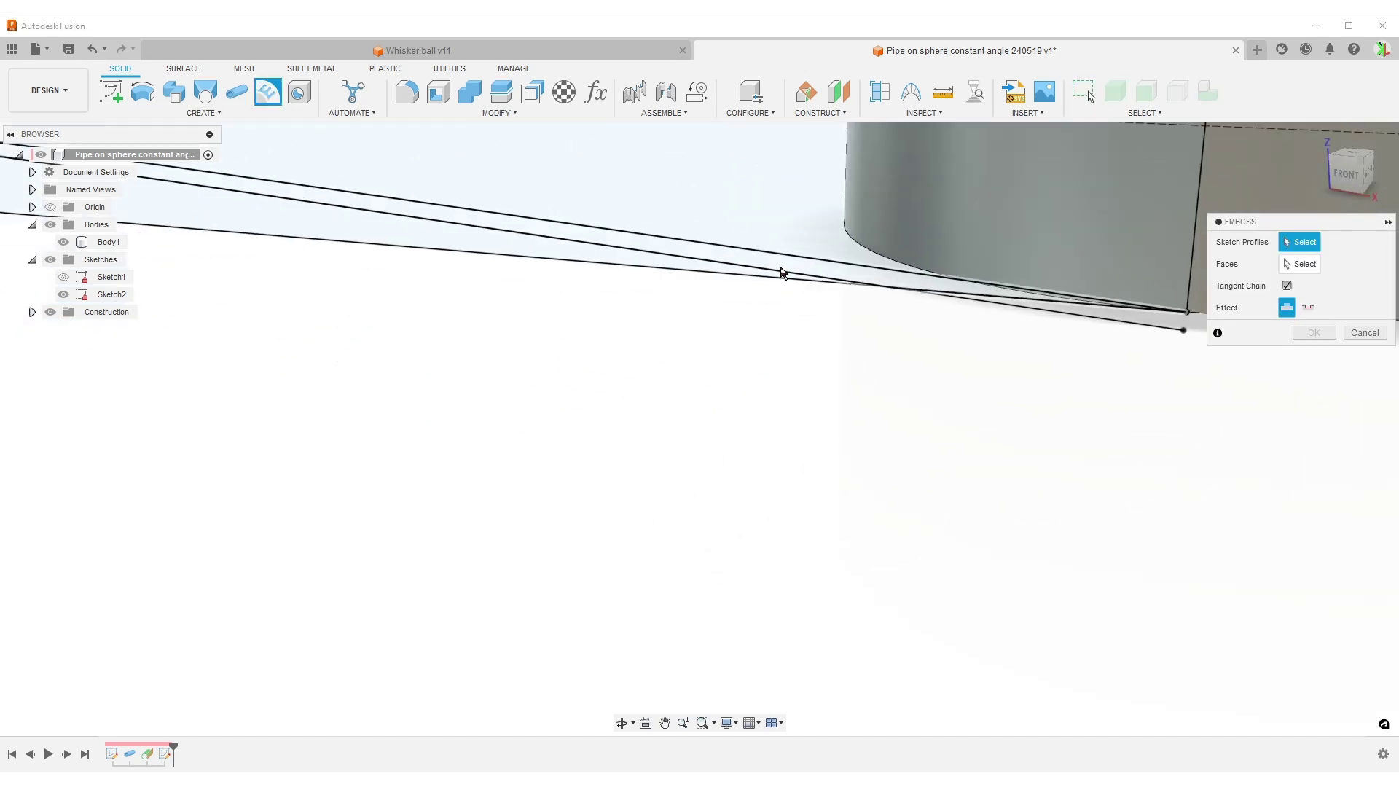
click(783, 272)
scroll(886, 504, down, 5)
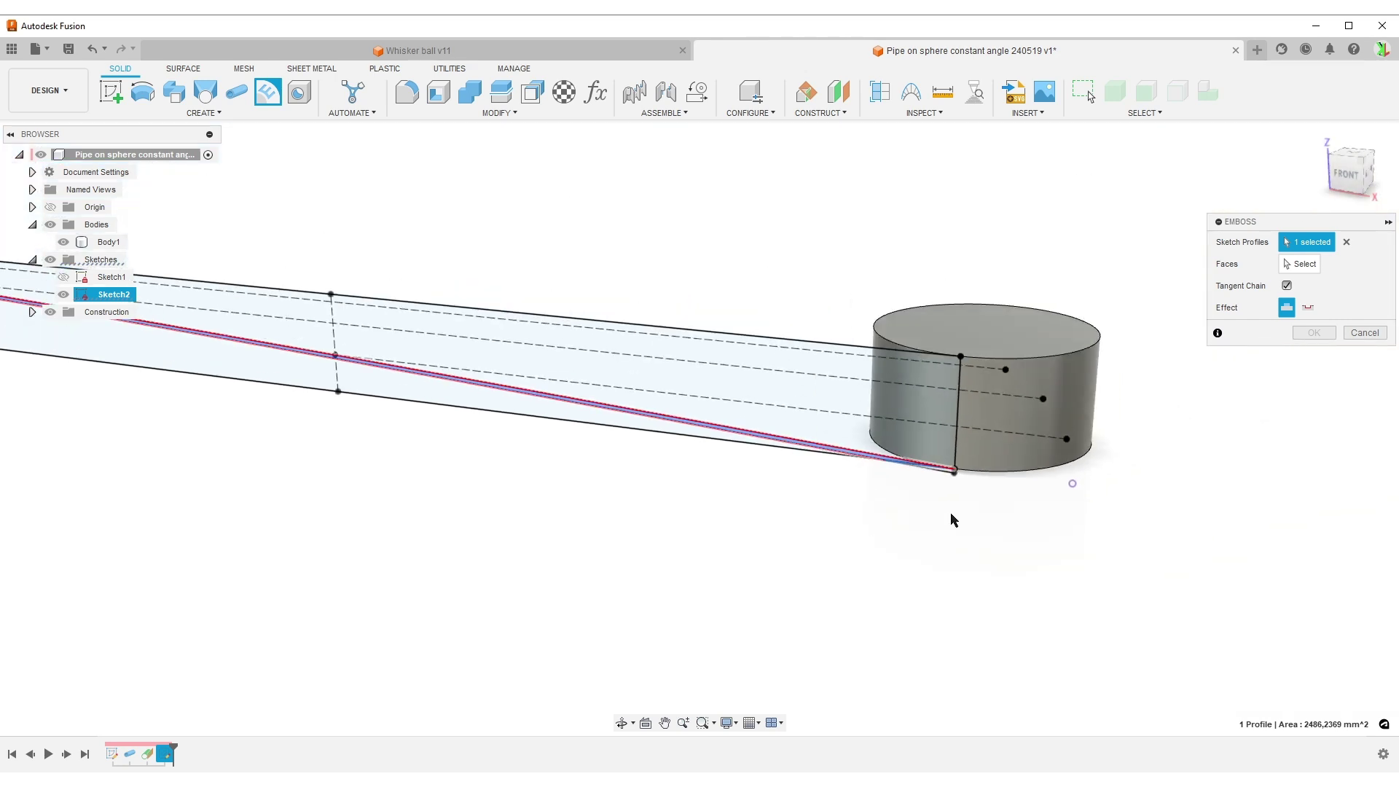
click(1299, 264)
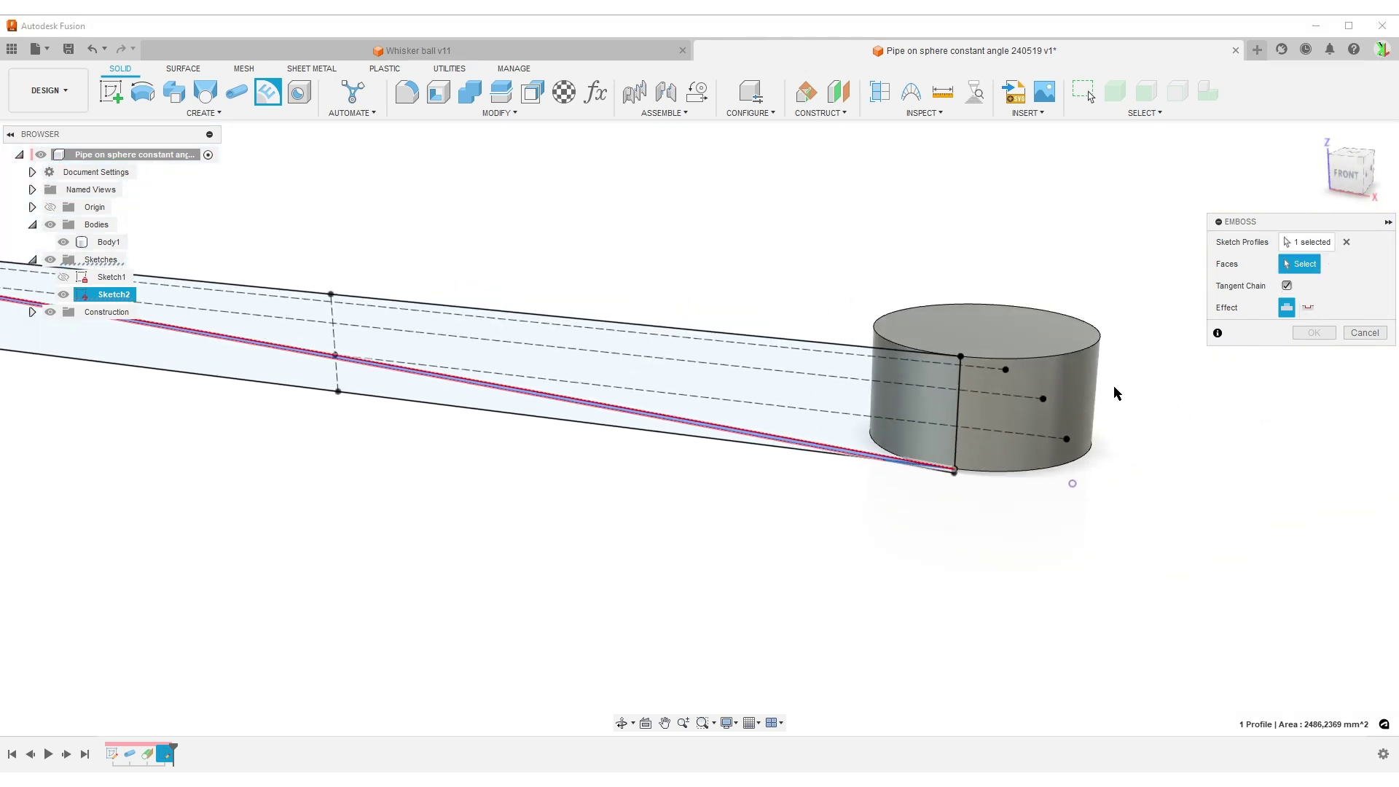
click(1047, 436)
scroll(998, 503, up, 8)
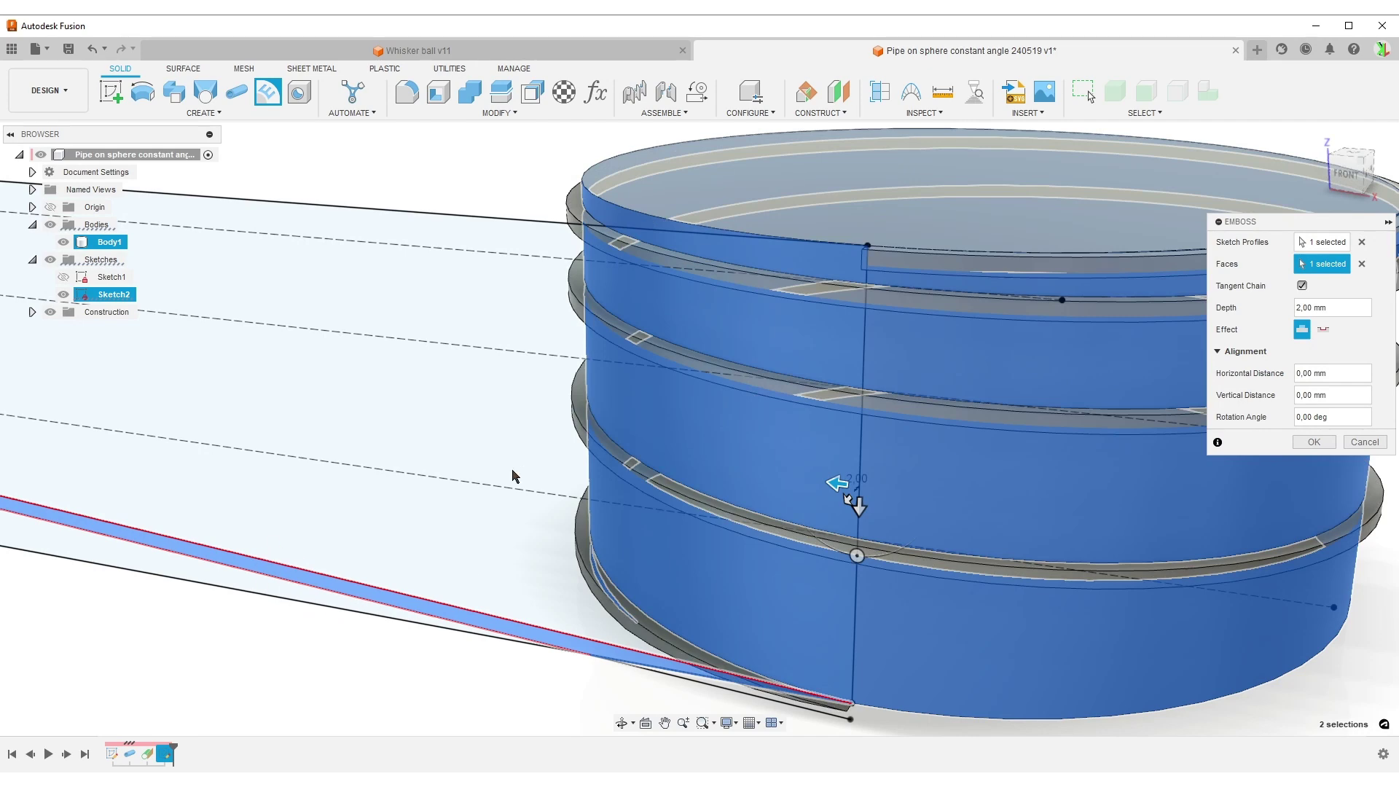
scroll(947, 495, down, 3)
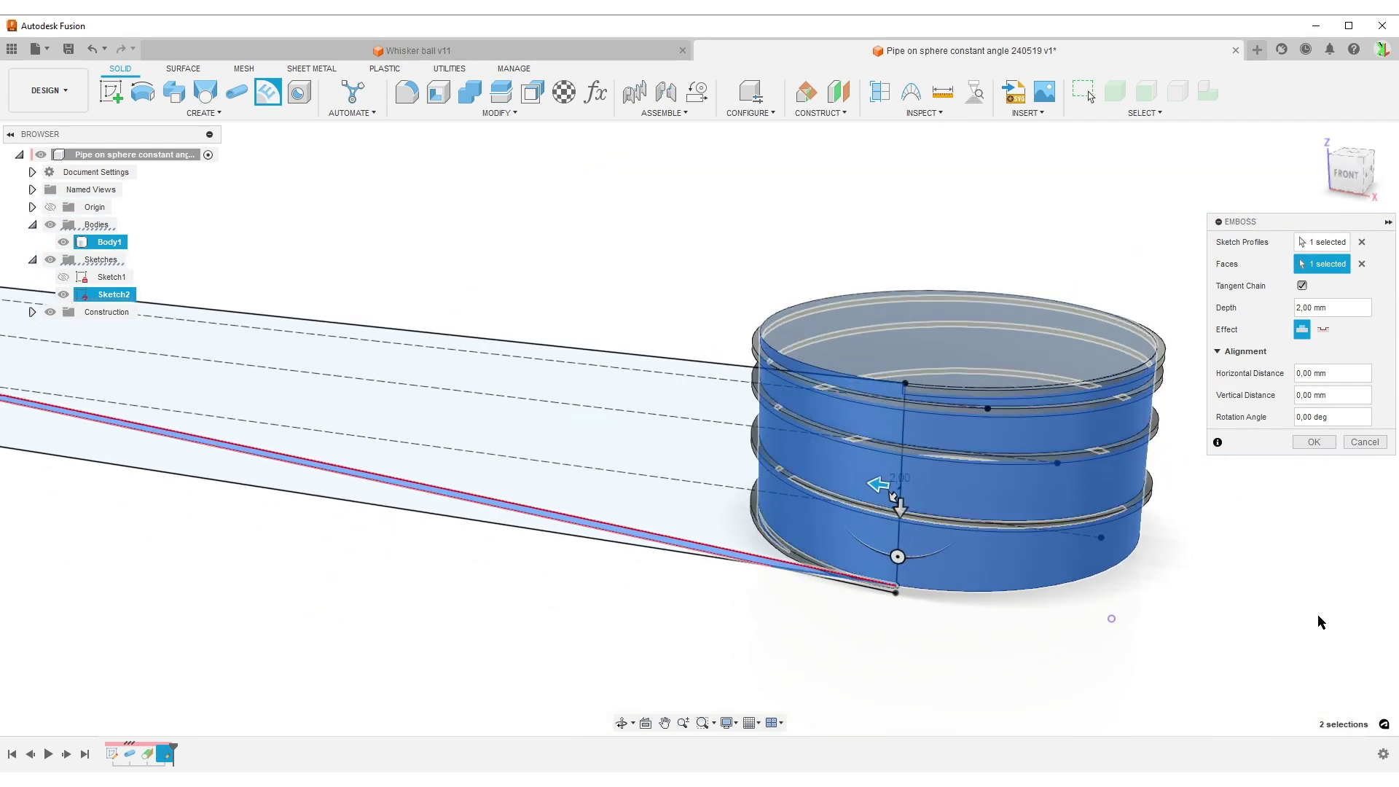
click(1314, 441)
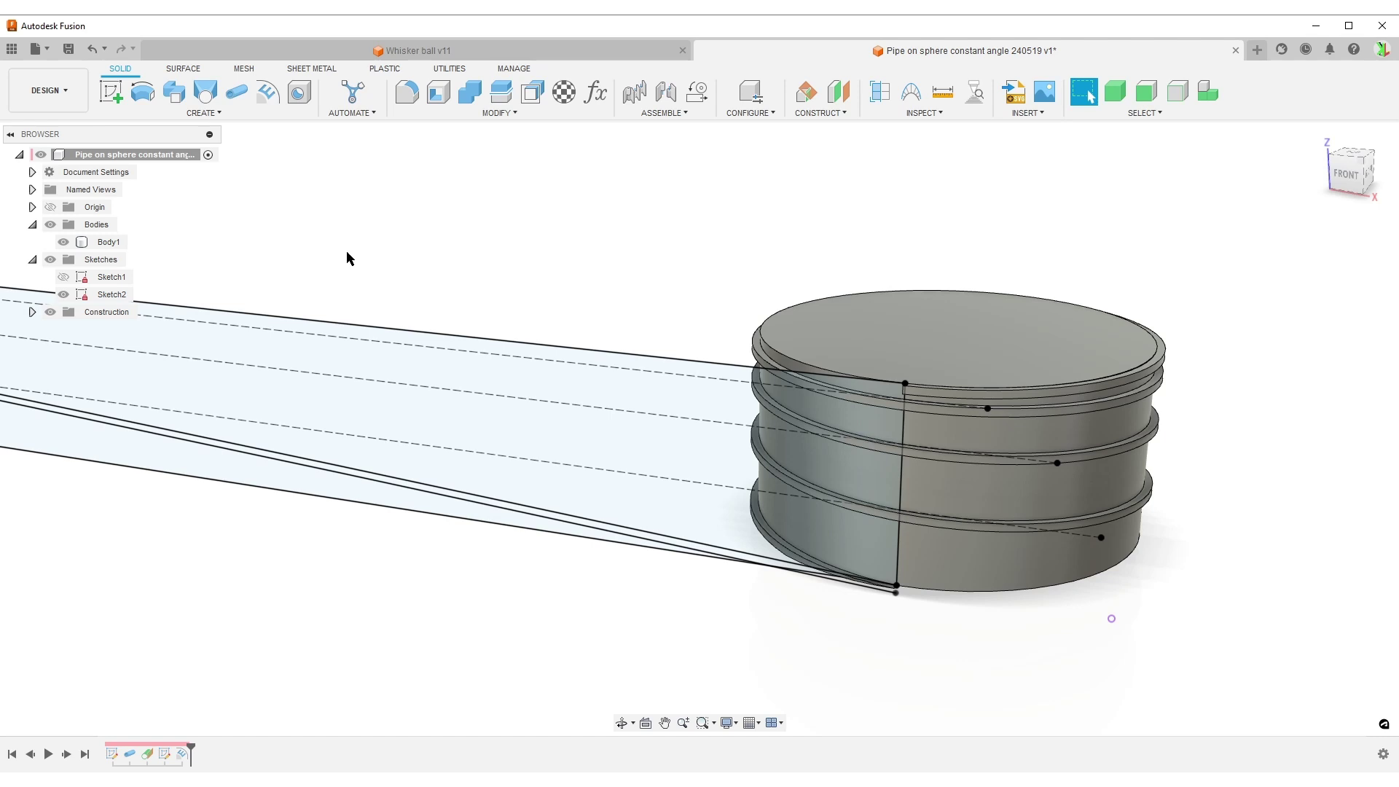
Step: Save a new version, then set Sketch2's Linear Dimension-3 (d17) from -2 mm to -0,5 mm
click(68, 49)
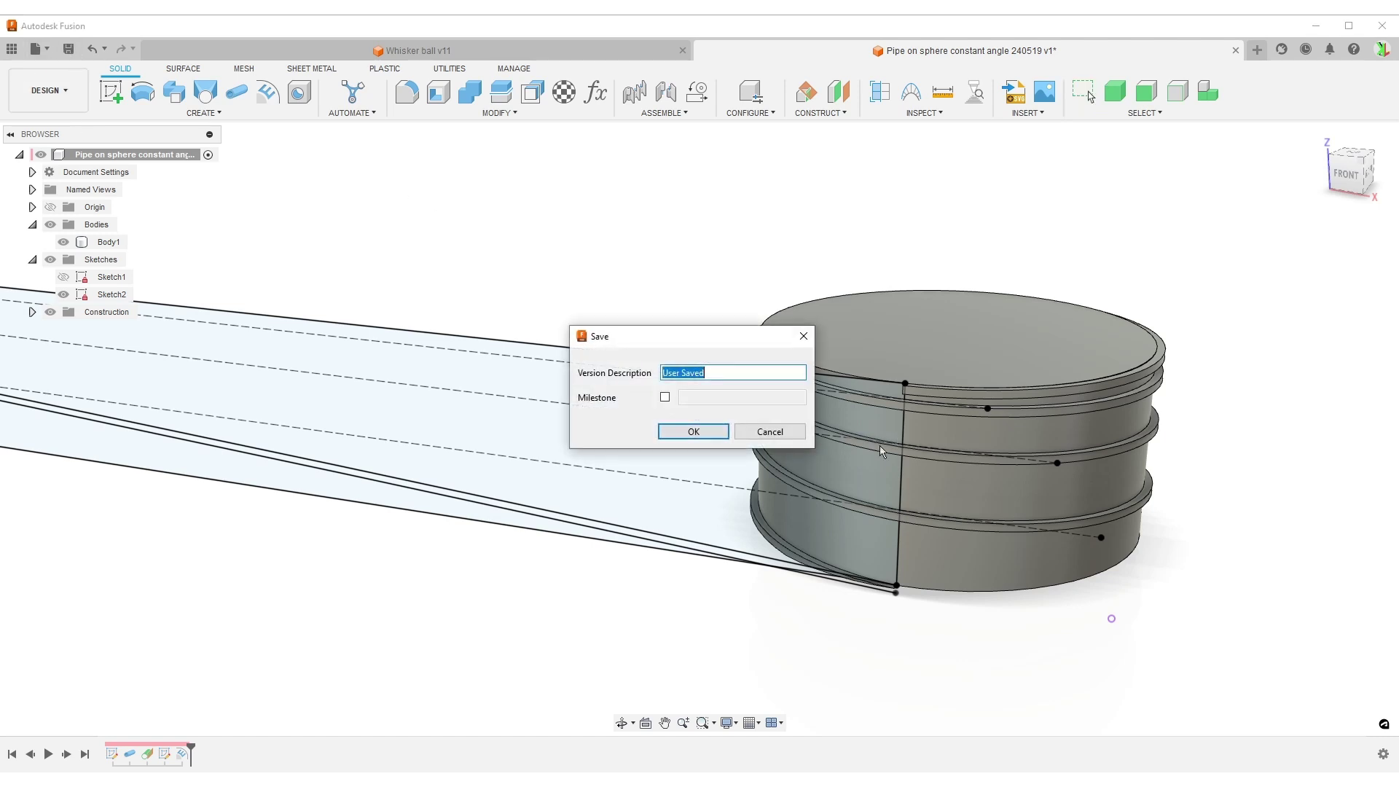
click(693, 431)
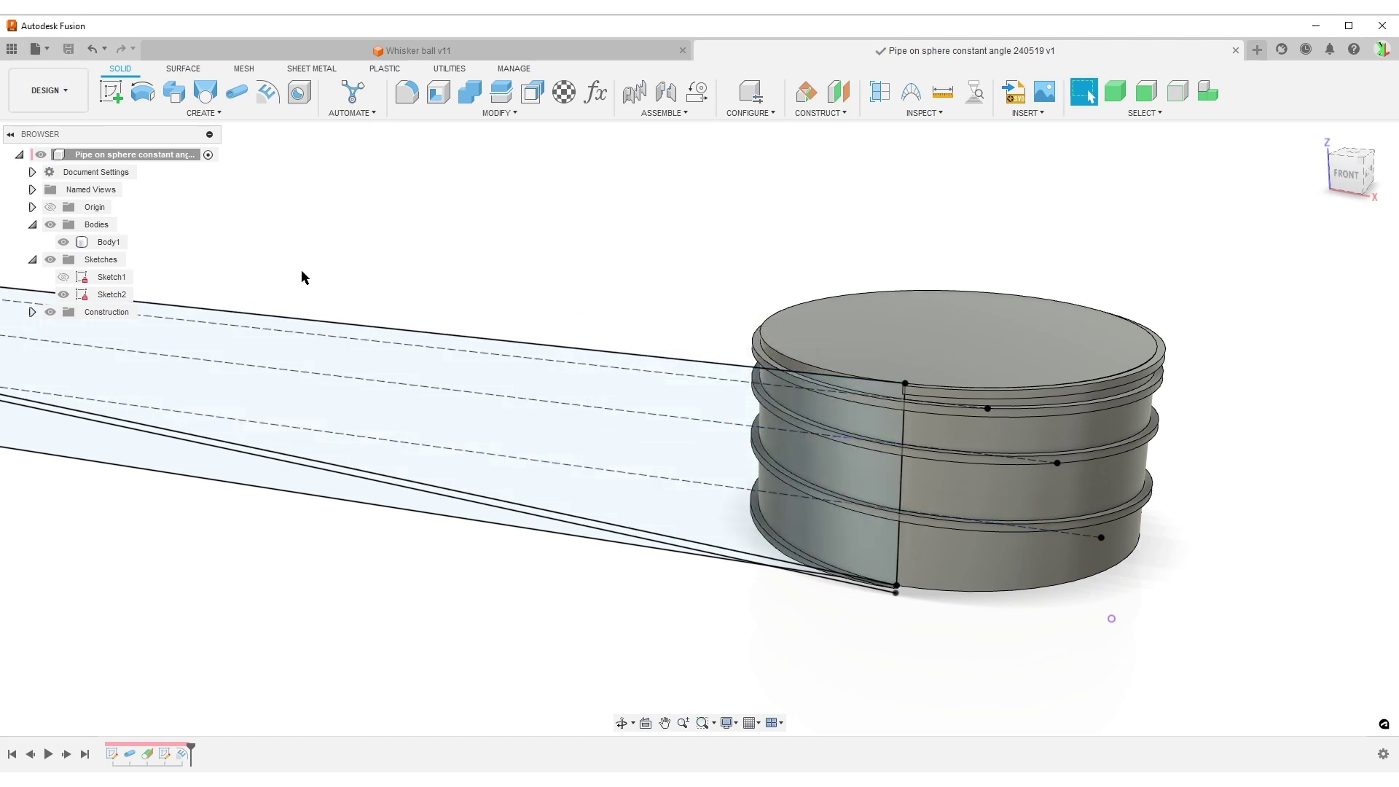
click(595, 92)
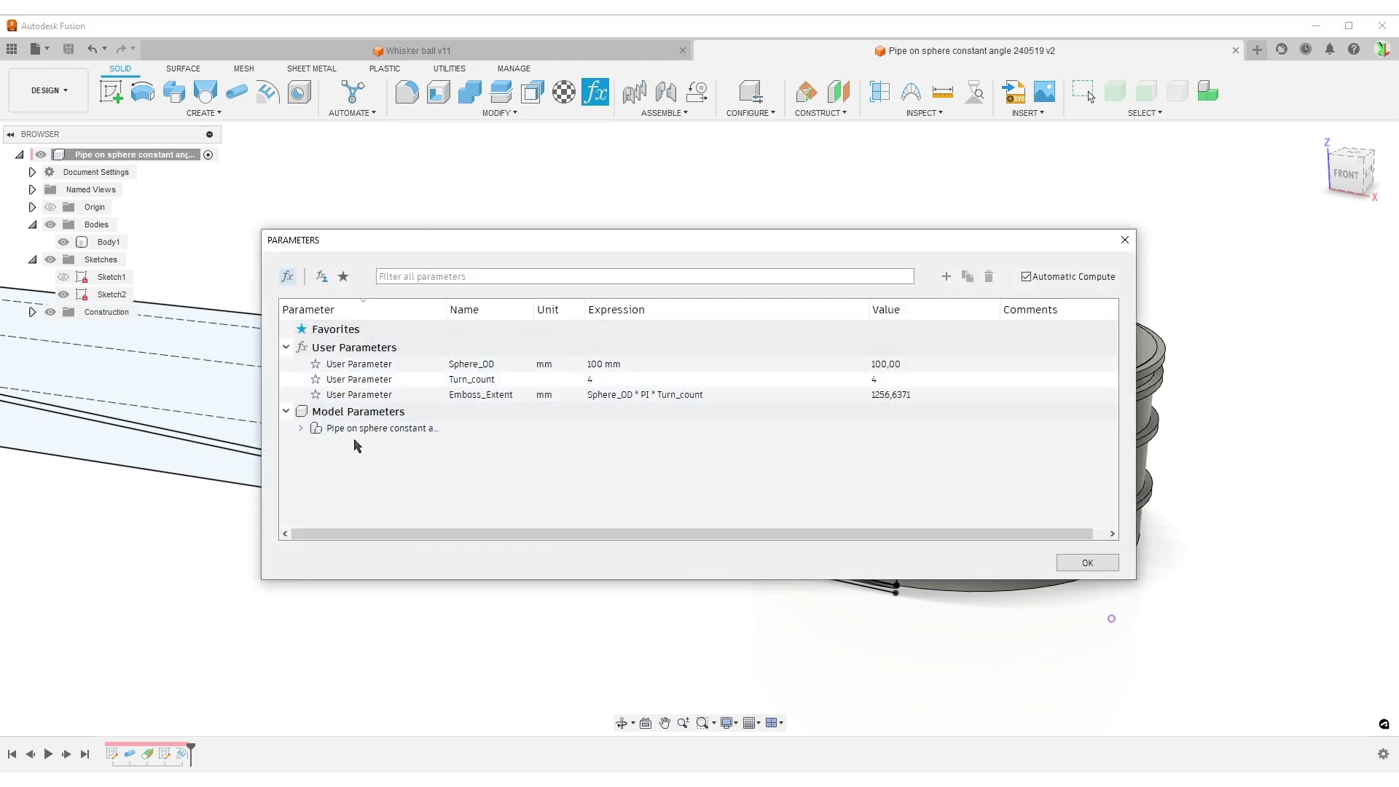
click(301, 429)
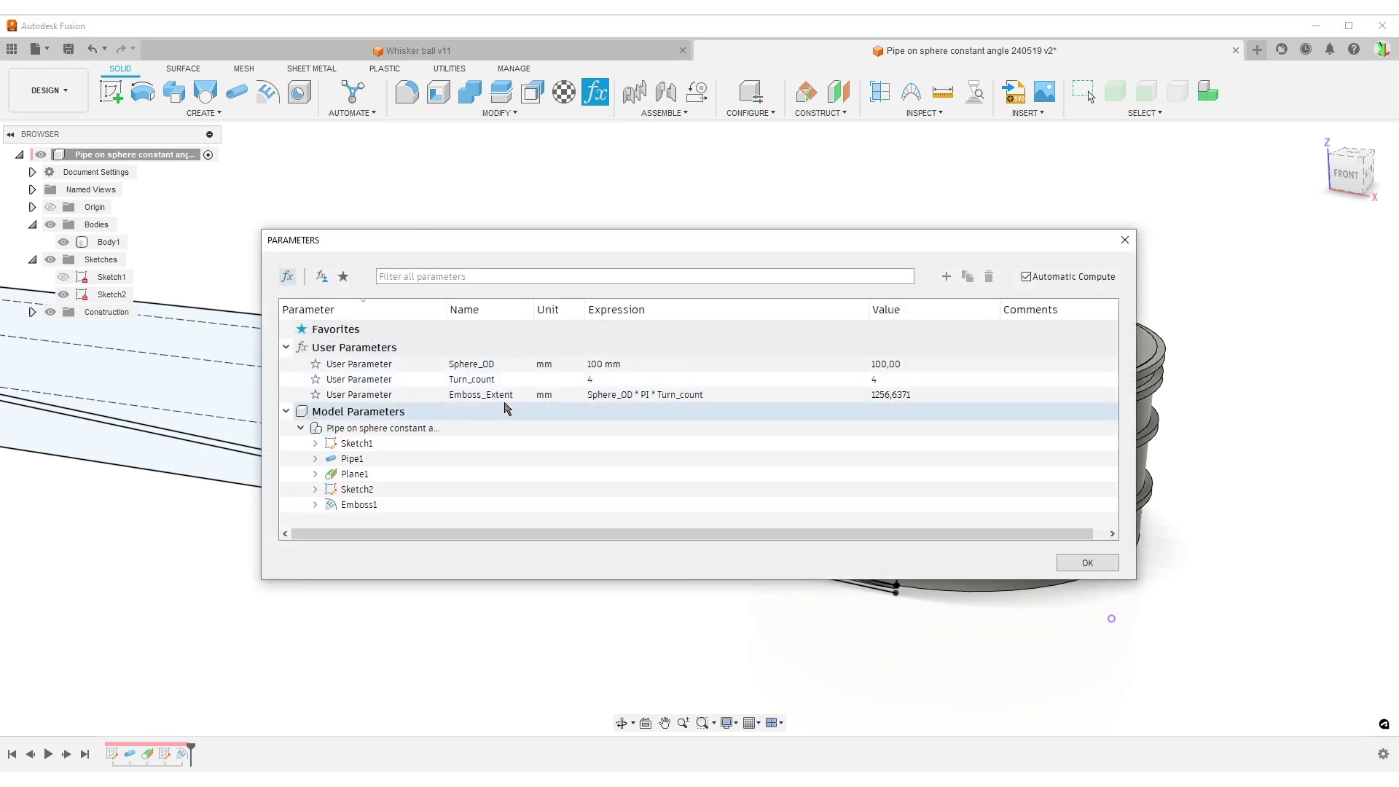
click(316, 489)
scroll(668, 394, down, 2)
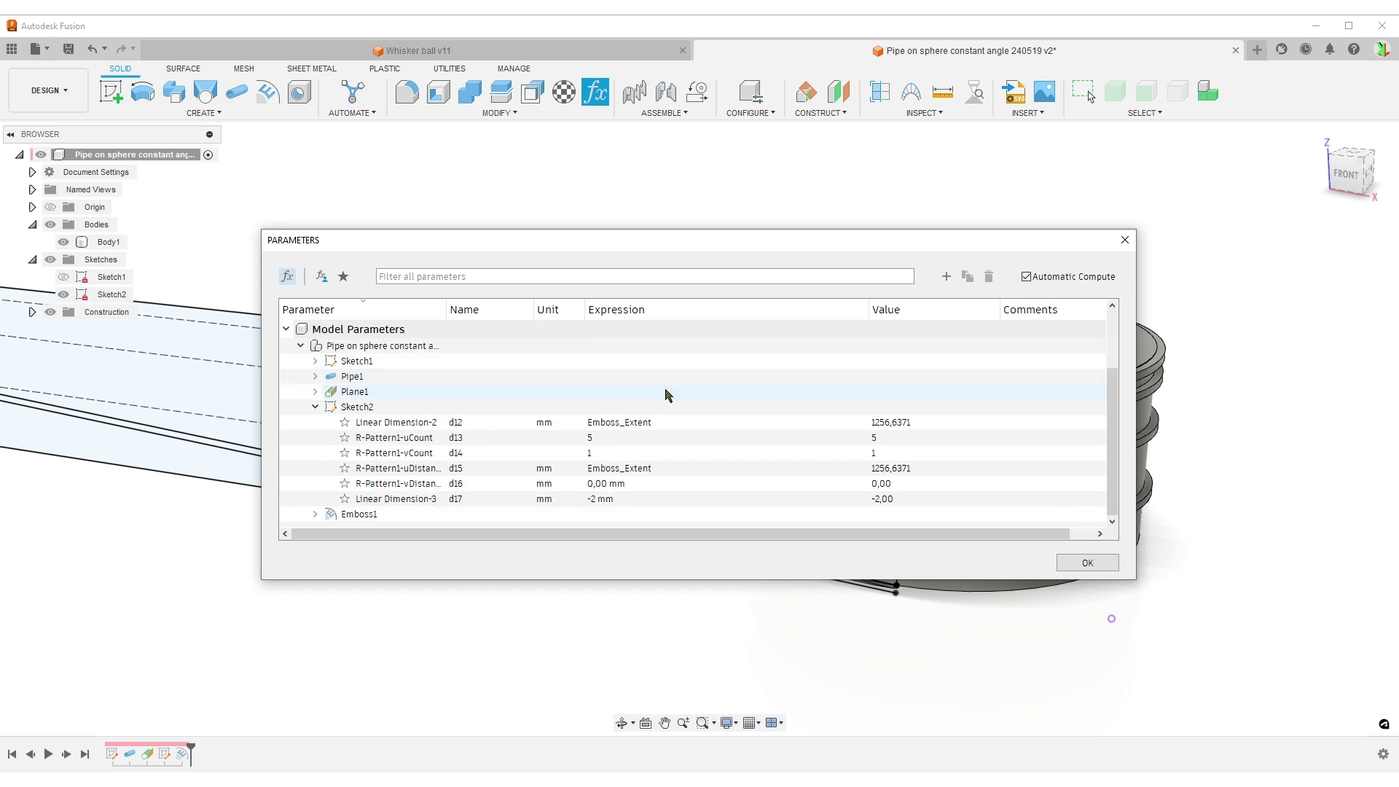
click(609, 499)
text(-0,5)
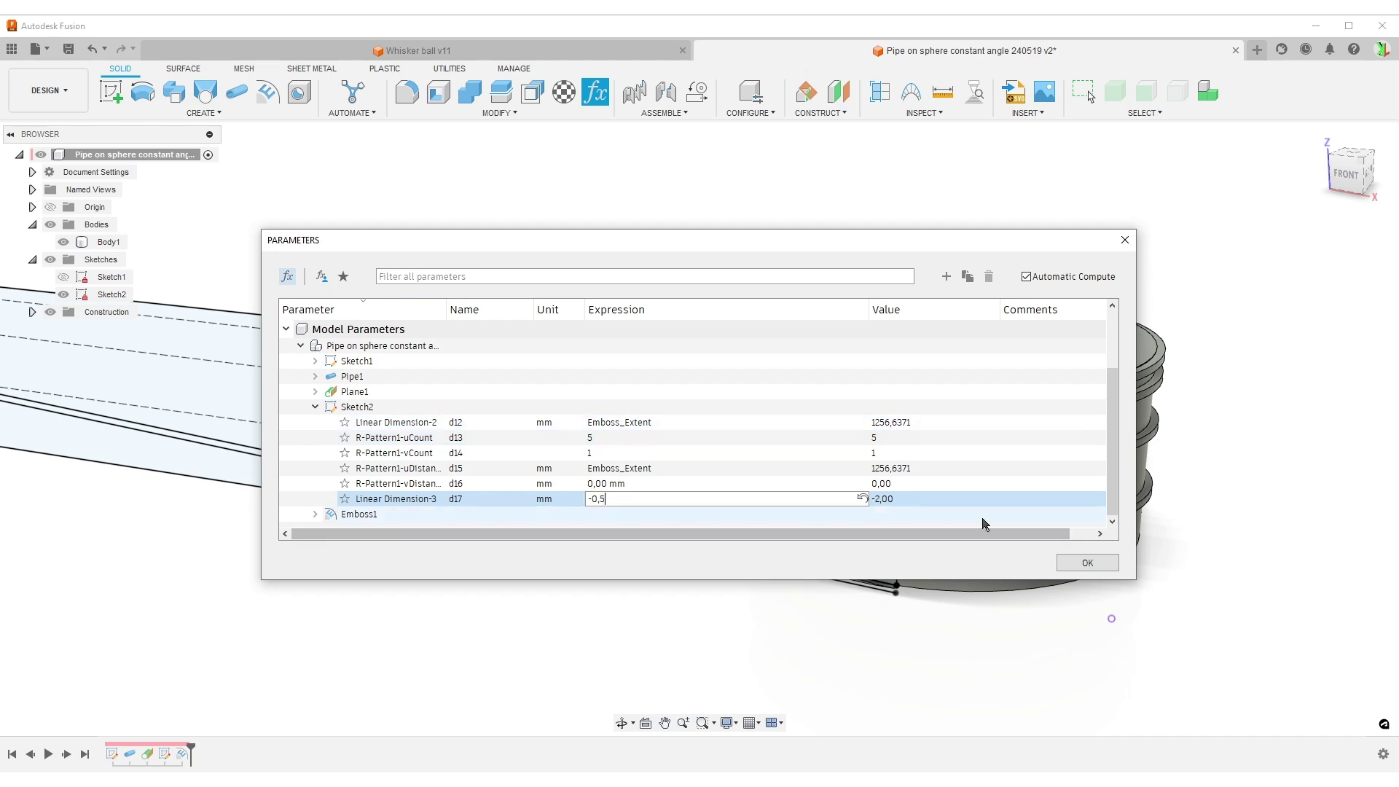
key(Return)
click(1086, 563)
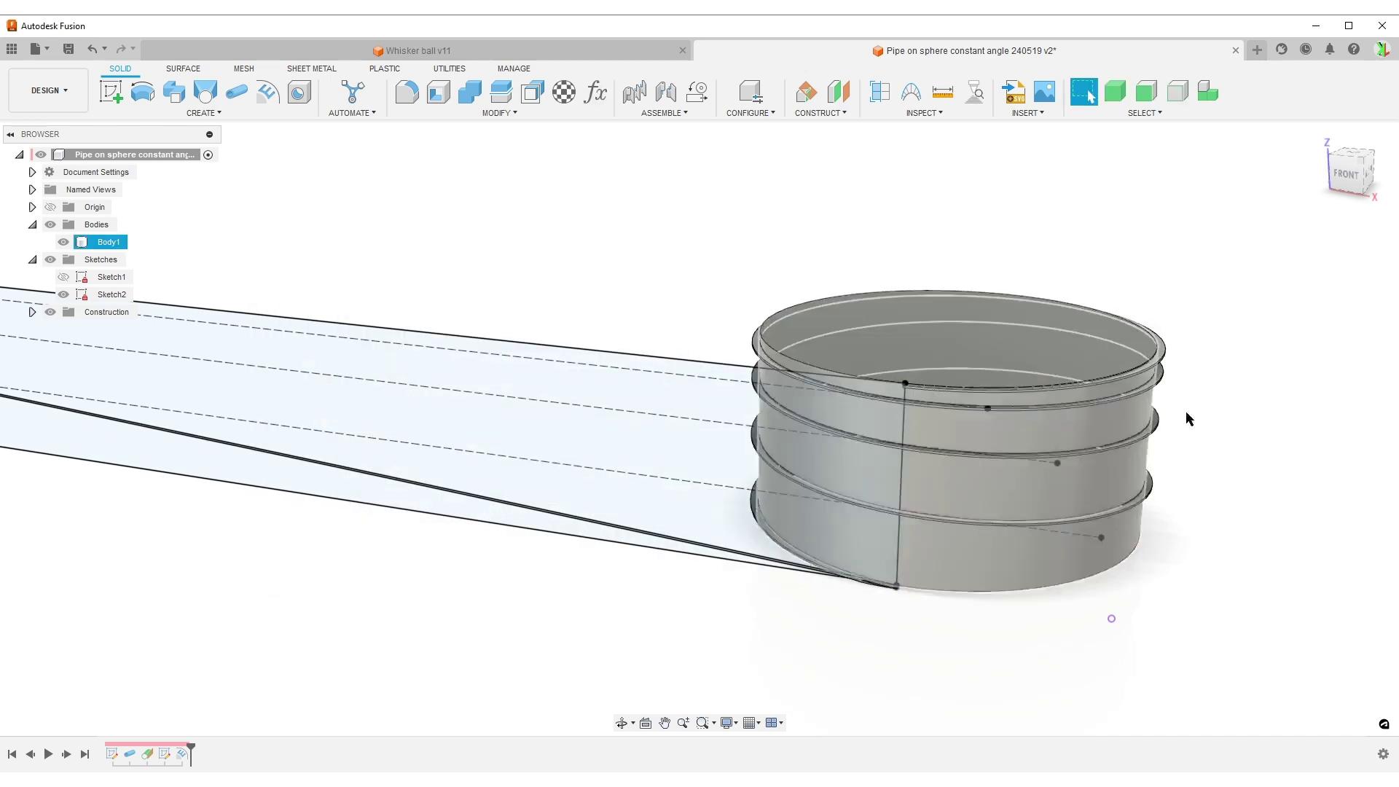
Step: Orbit and zoom to inspect the 0.5 mm spiral ridge from side and top, then switch to SURFACE tools
scroll(1186, 418, up, 5)
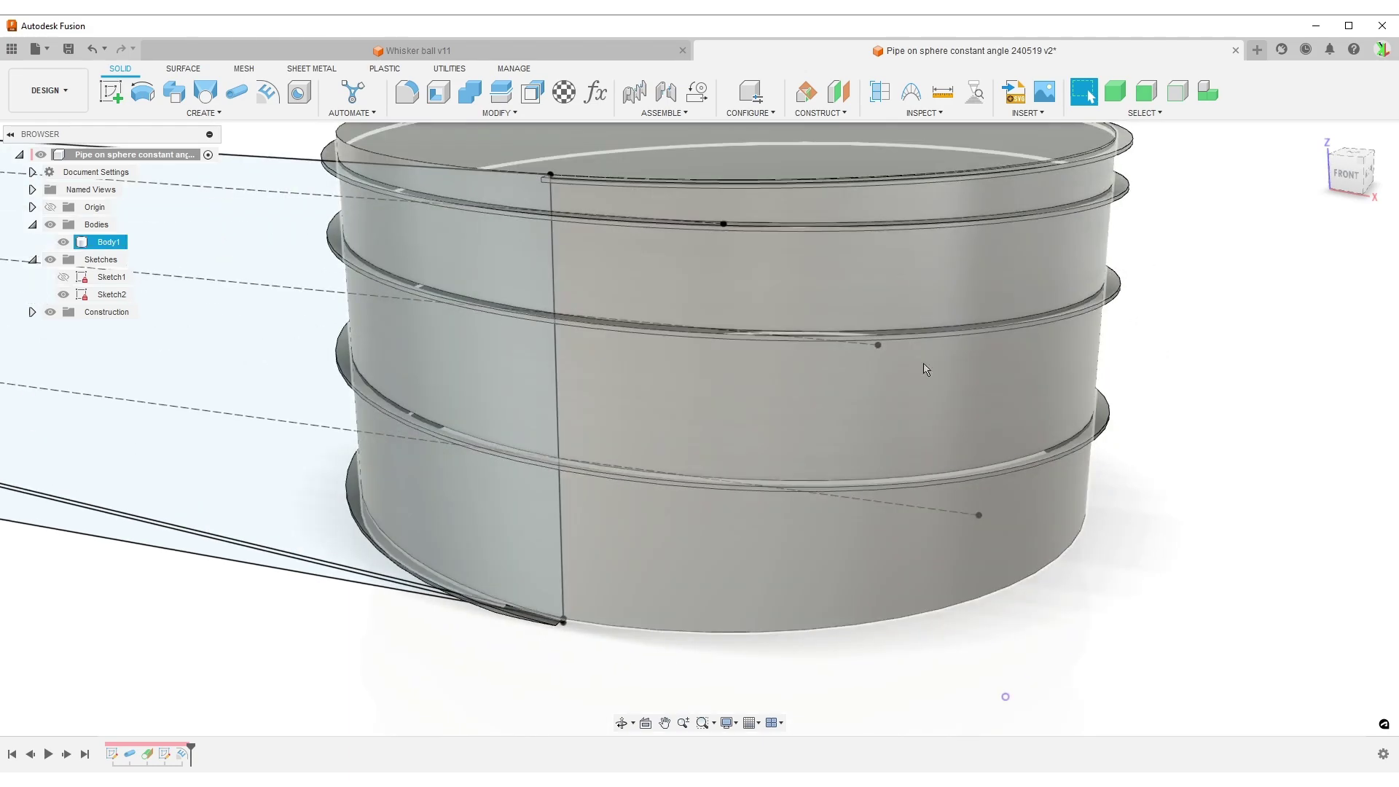
scroll(925, 367, down, 3)
shift+middle_drag(899, 359, 740, 312)
scroll(712, 228, up, 5)
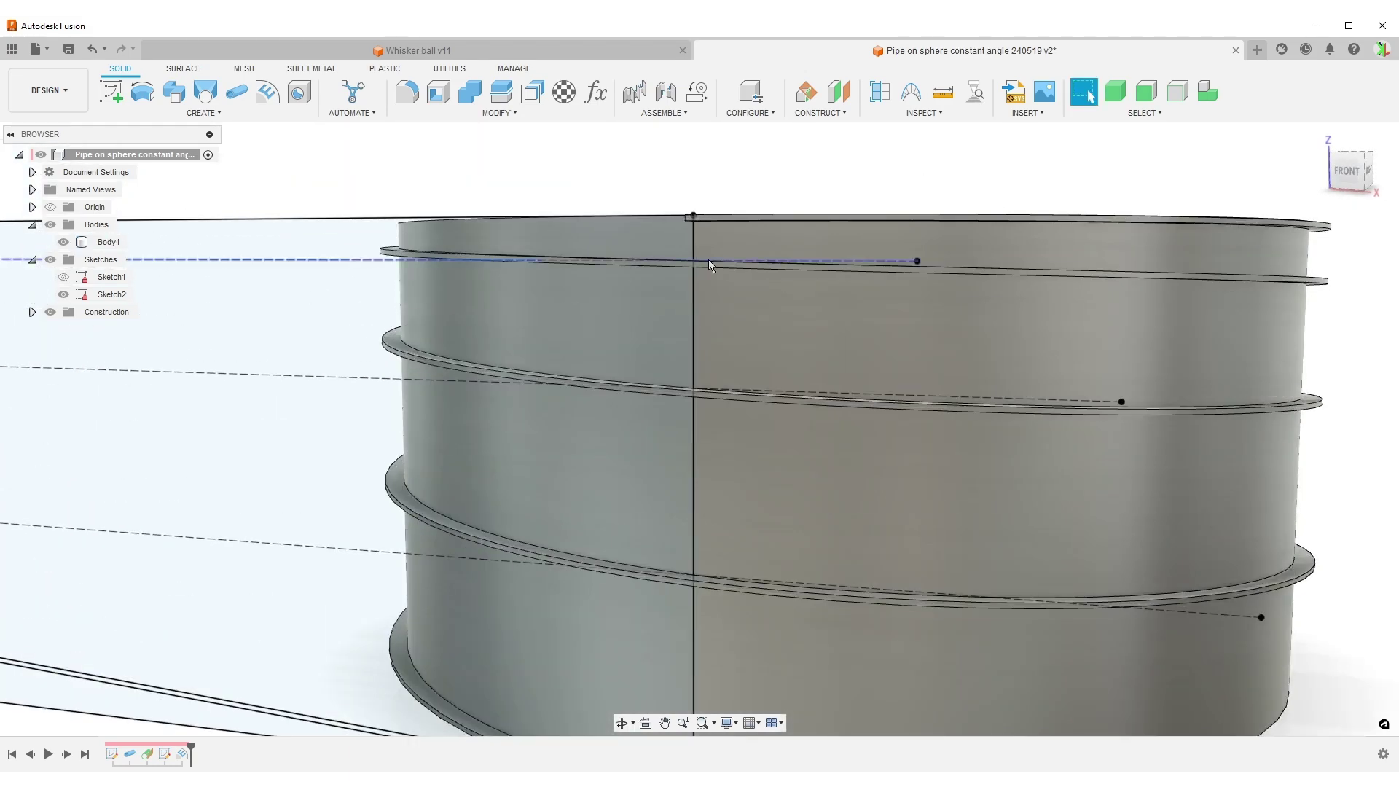
scroll(708, 259, down, 5)
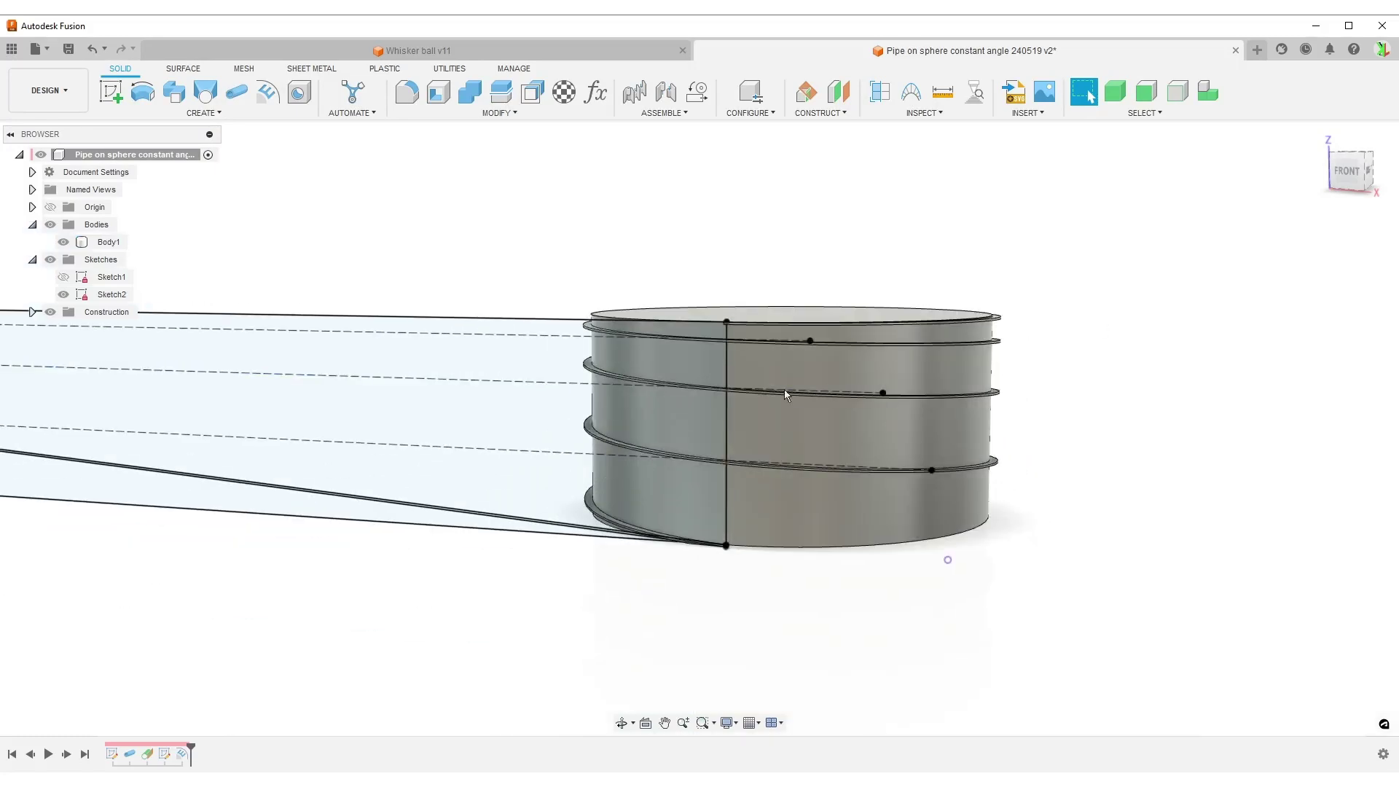
scroll(1029, 455, down, 3)
shift+middle_drag(1030, 454, 763, 641)
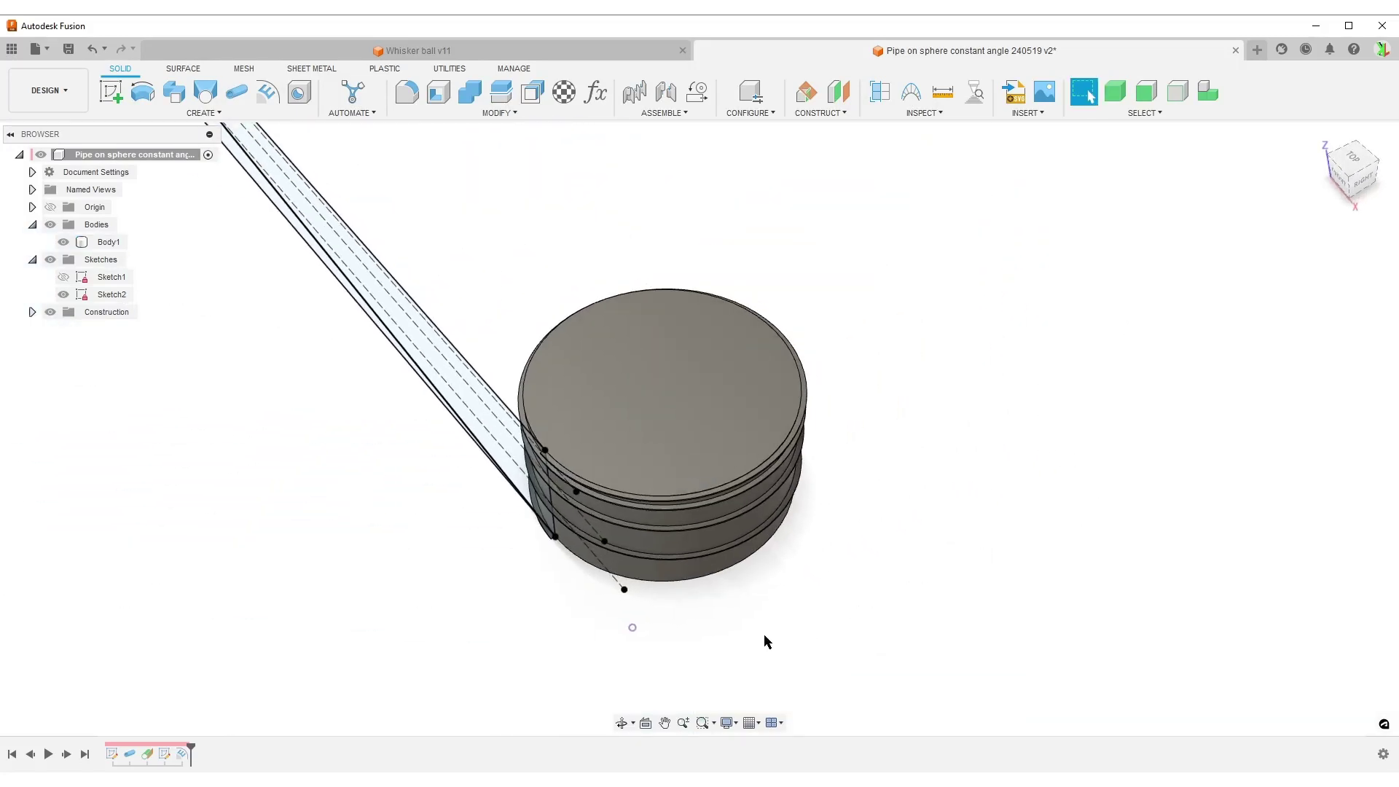
click(175, 70)
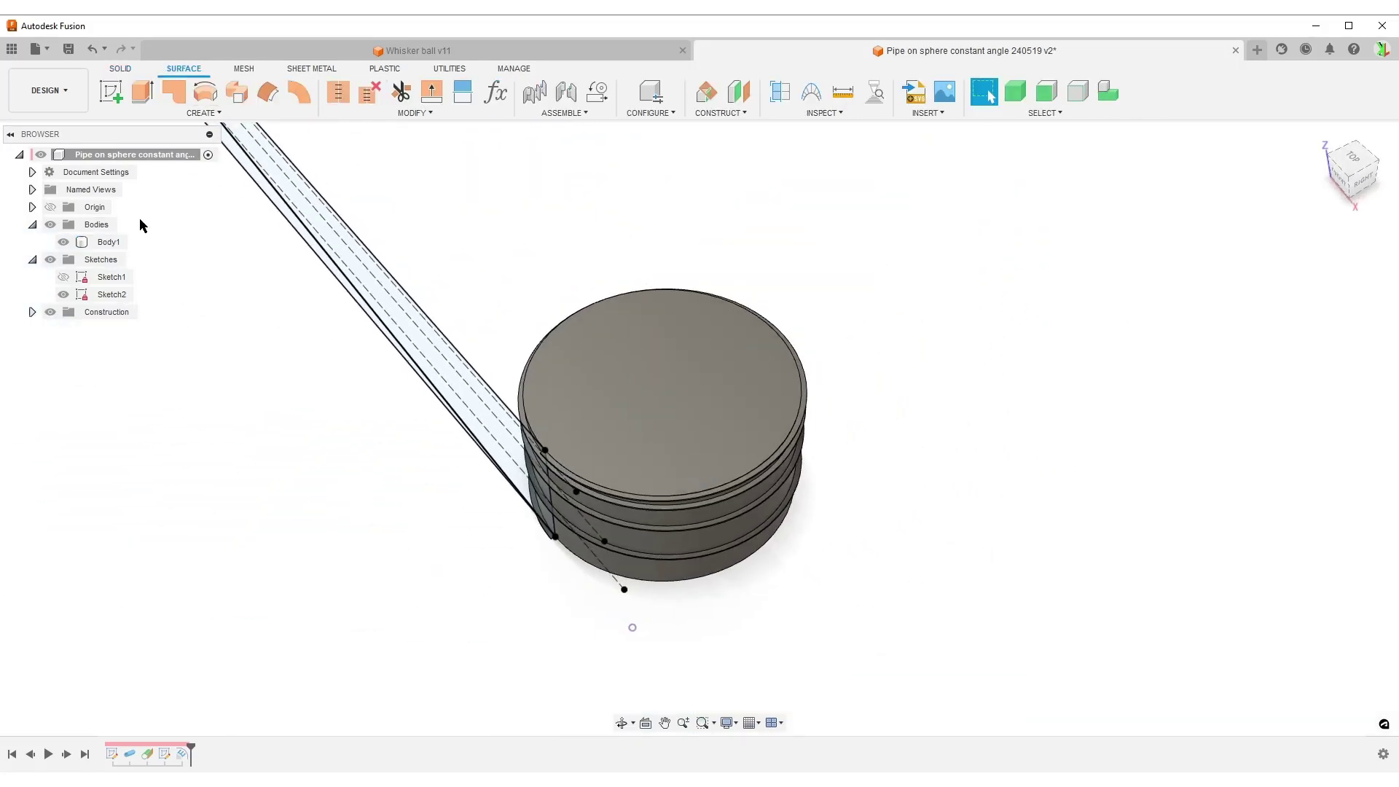
Step: Offset the helical ridge face into a new surface body
click(268, 92)
scroll(758, 470, up, 5)
scroll(996, 554, down, 5)
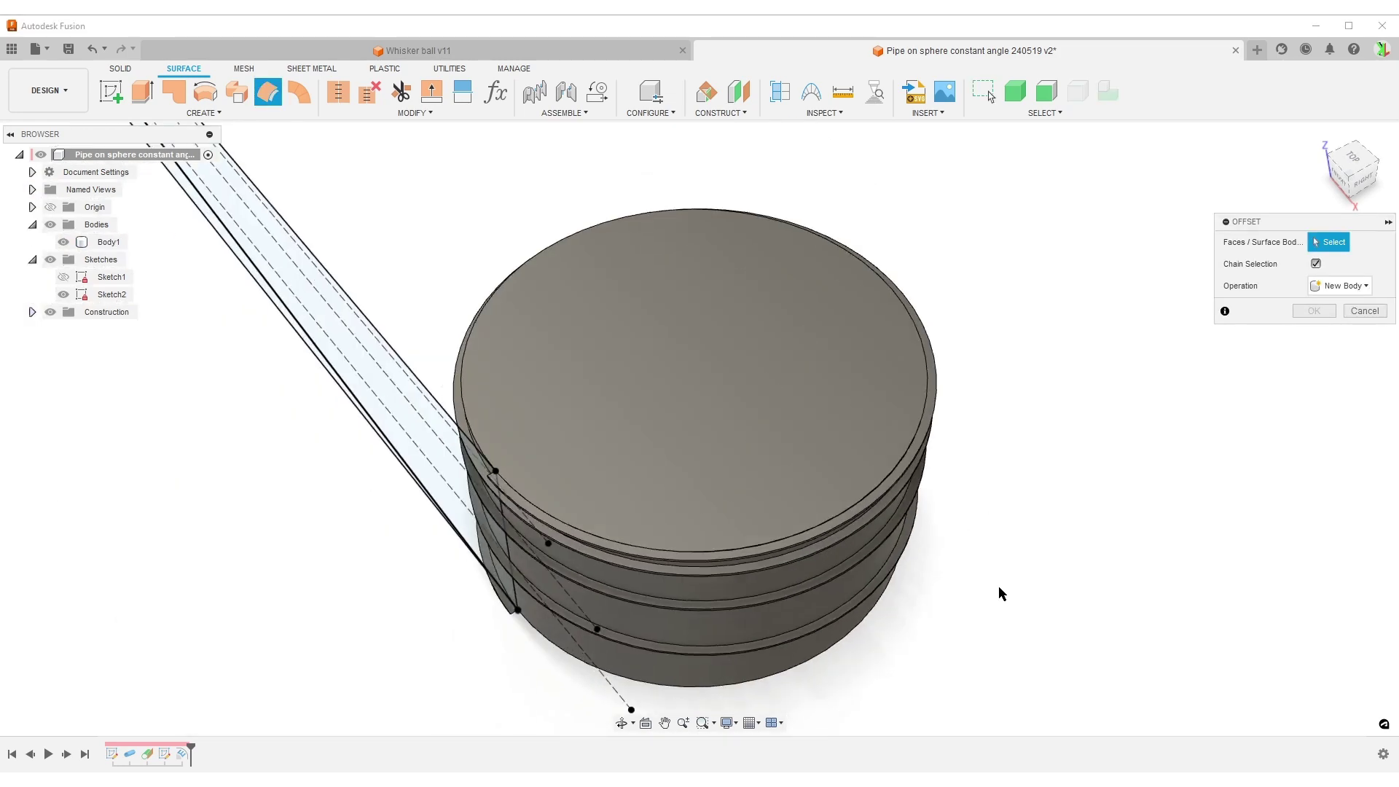
shift+middle_drag(999, 590, 813, 434)
scroll(813, 434, up, 2)
scroll(813, 435, up, 1)
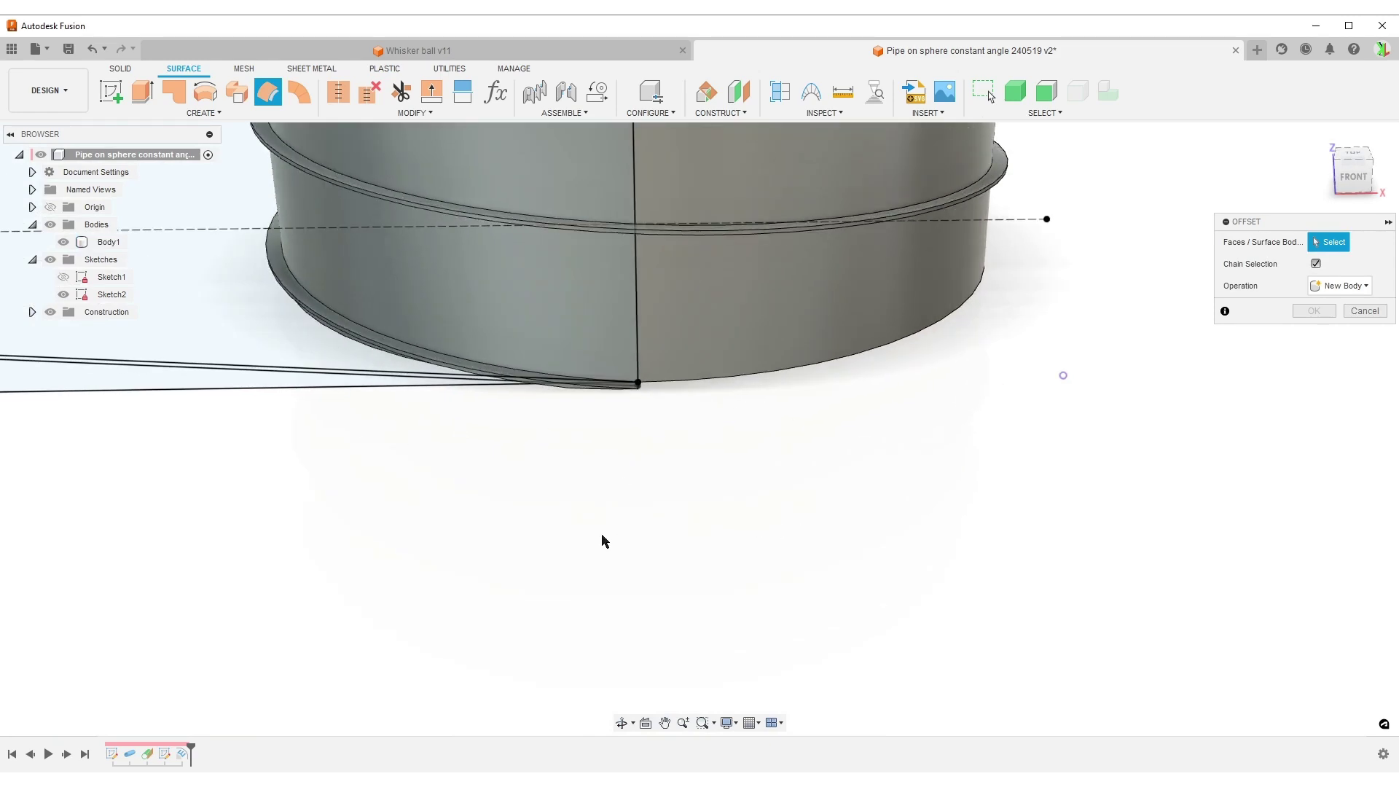
scroll(539, 456, up, 2)
middle_drag(540, 456, 581, 559)
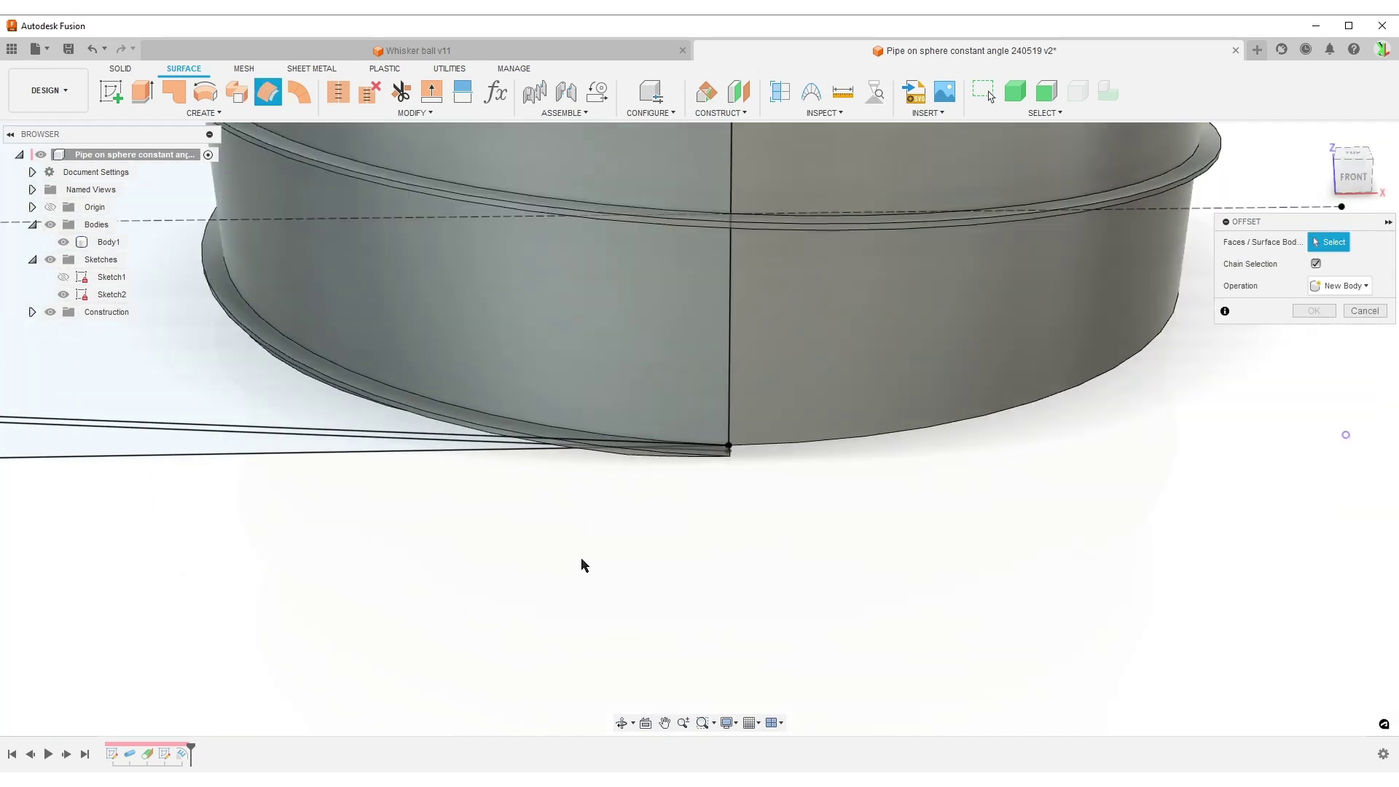
click(382, 391)
click(1322, 333)
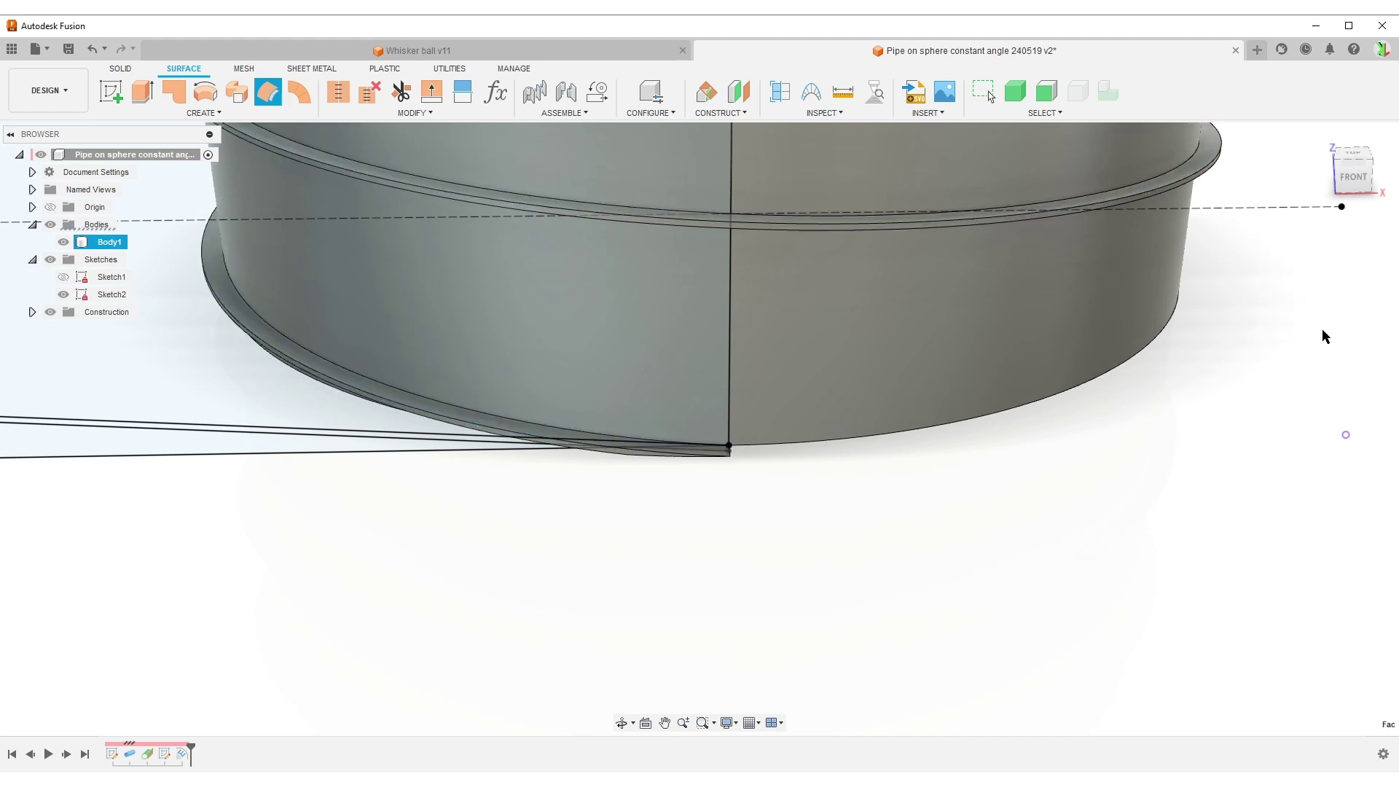
Step: Remove the solid cylinder Body1, leaving only the helix rings
right_click(102, 243)
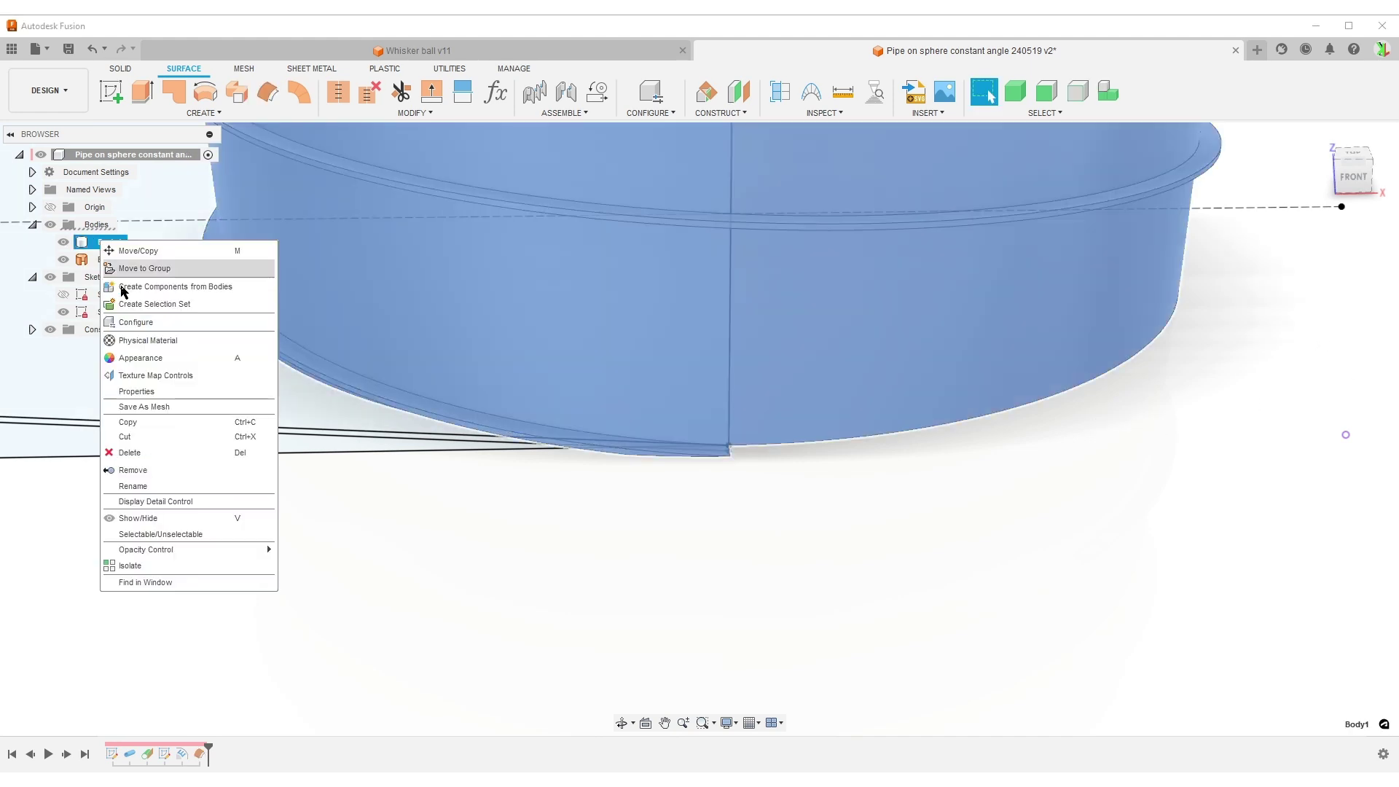
click(127, 472)
scroll(700, 540, down, 5)
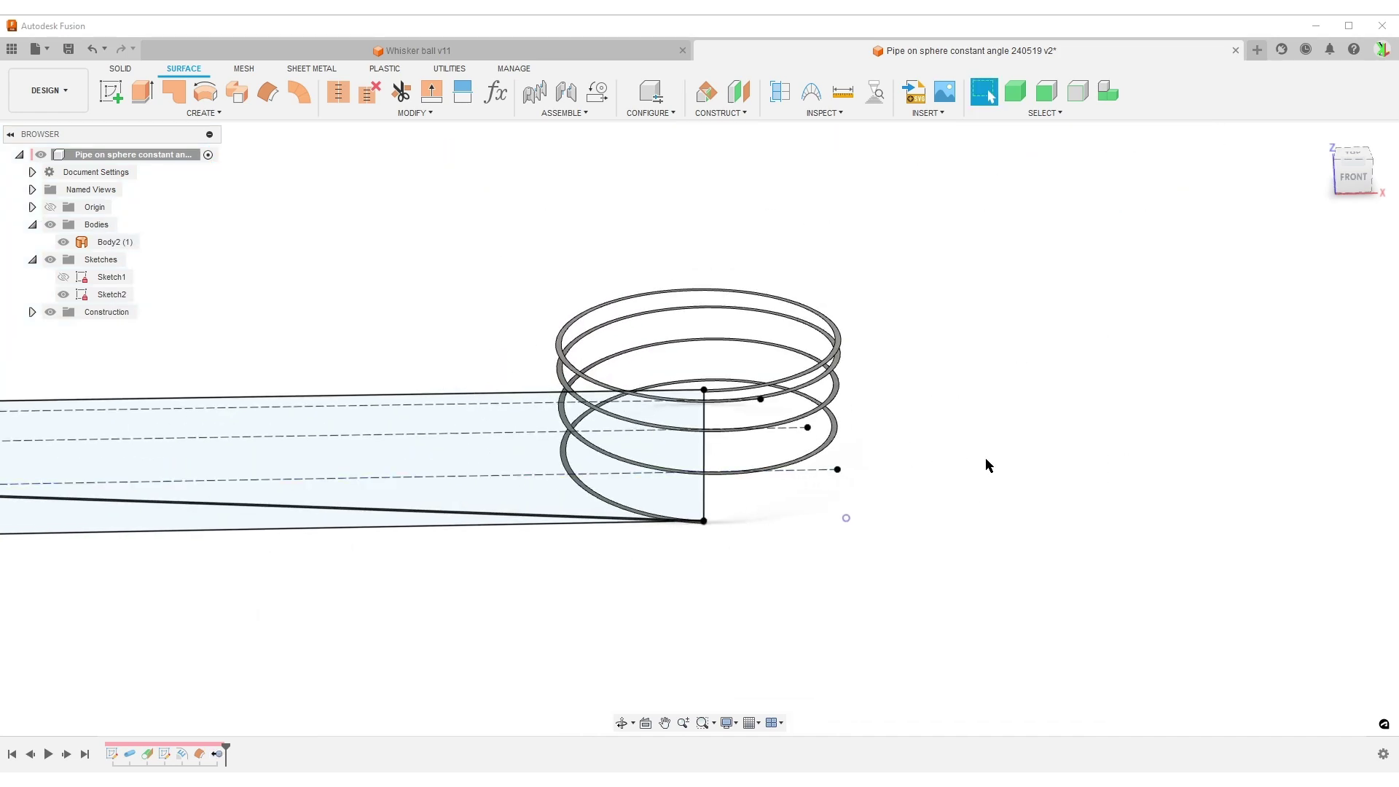
shift+middle_drag(1005, 500, 1034, 596)
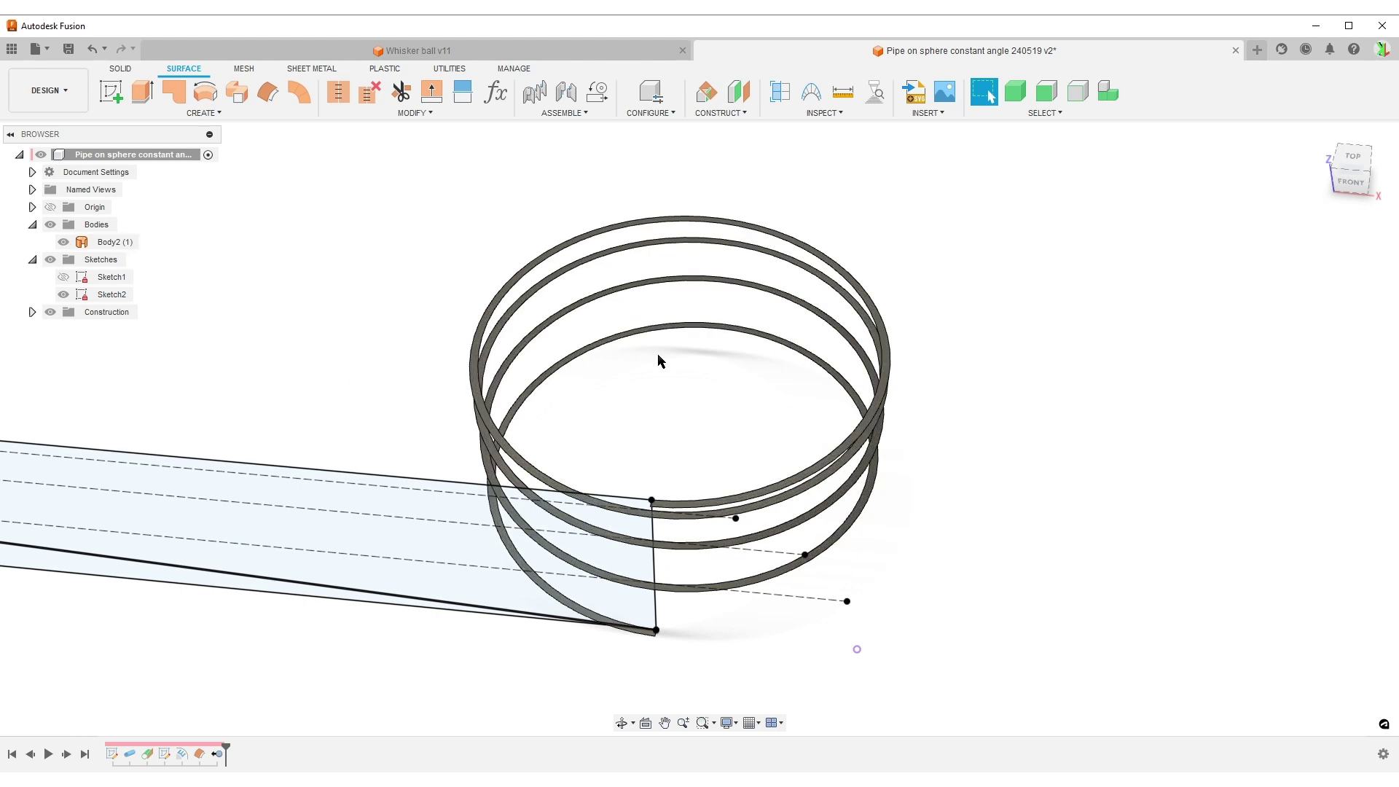
Step: Extend the spiral surface's free edge, without tangent chaining, by a distance of Sphere_OD/2
click(432, 94)
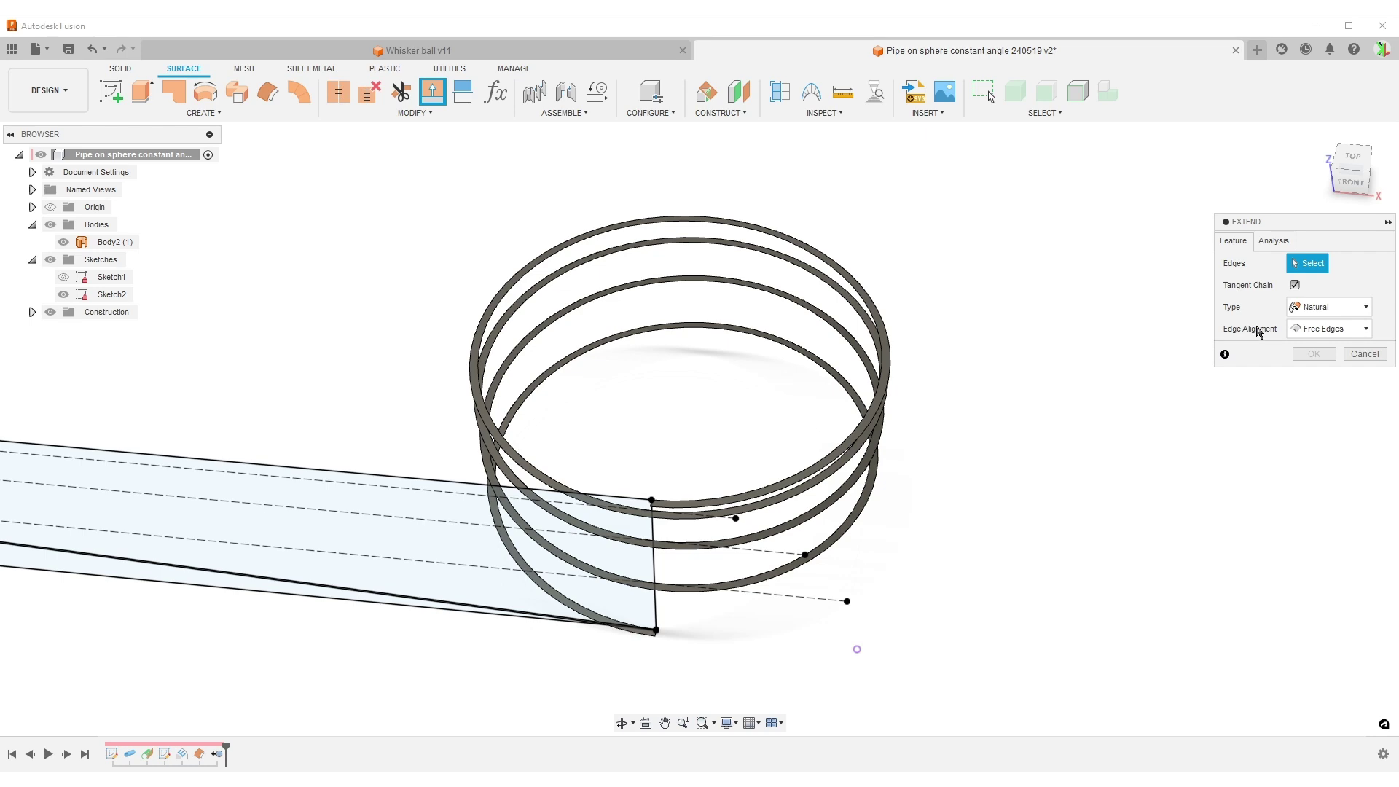
click(1293, 285)
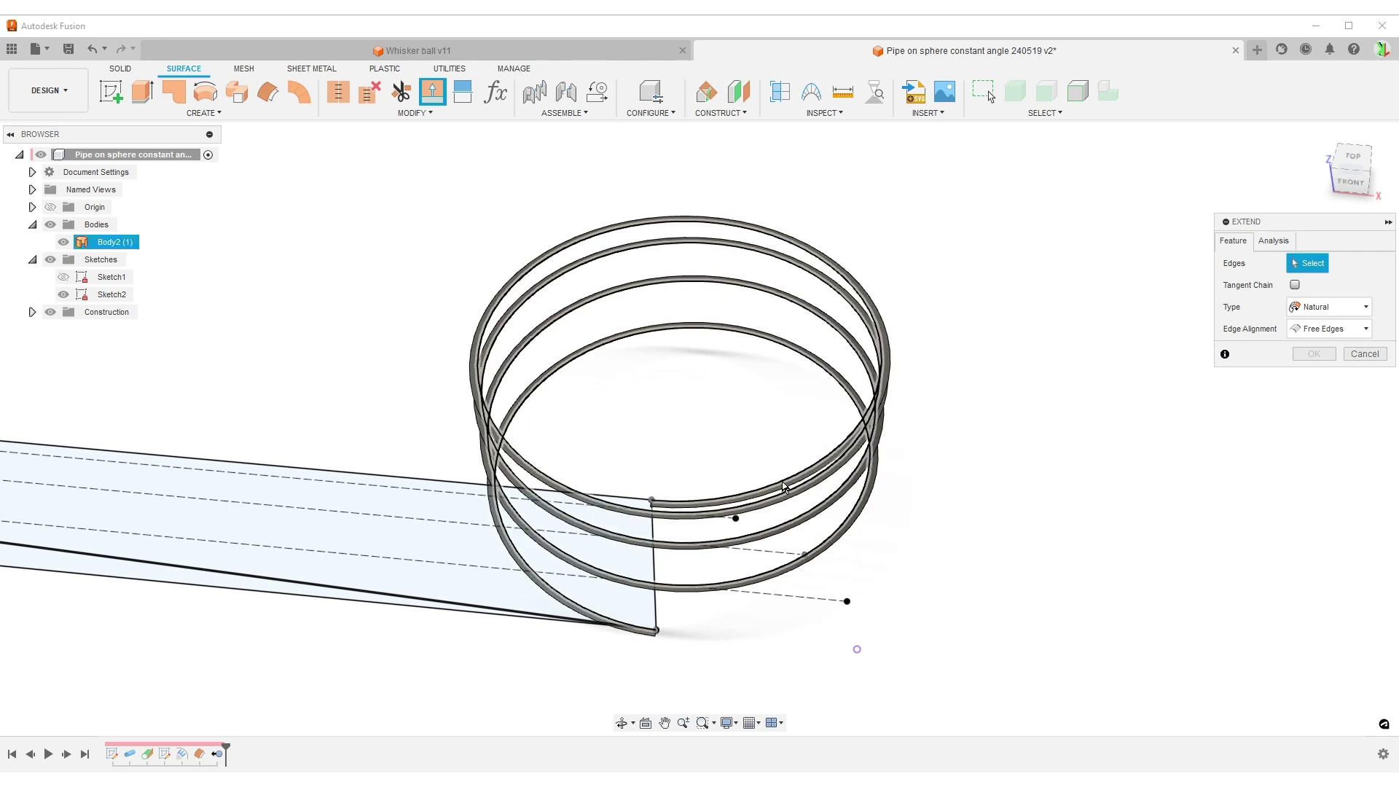
click(736, 515)
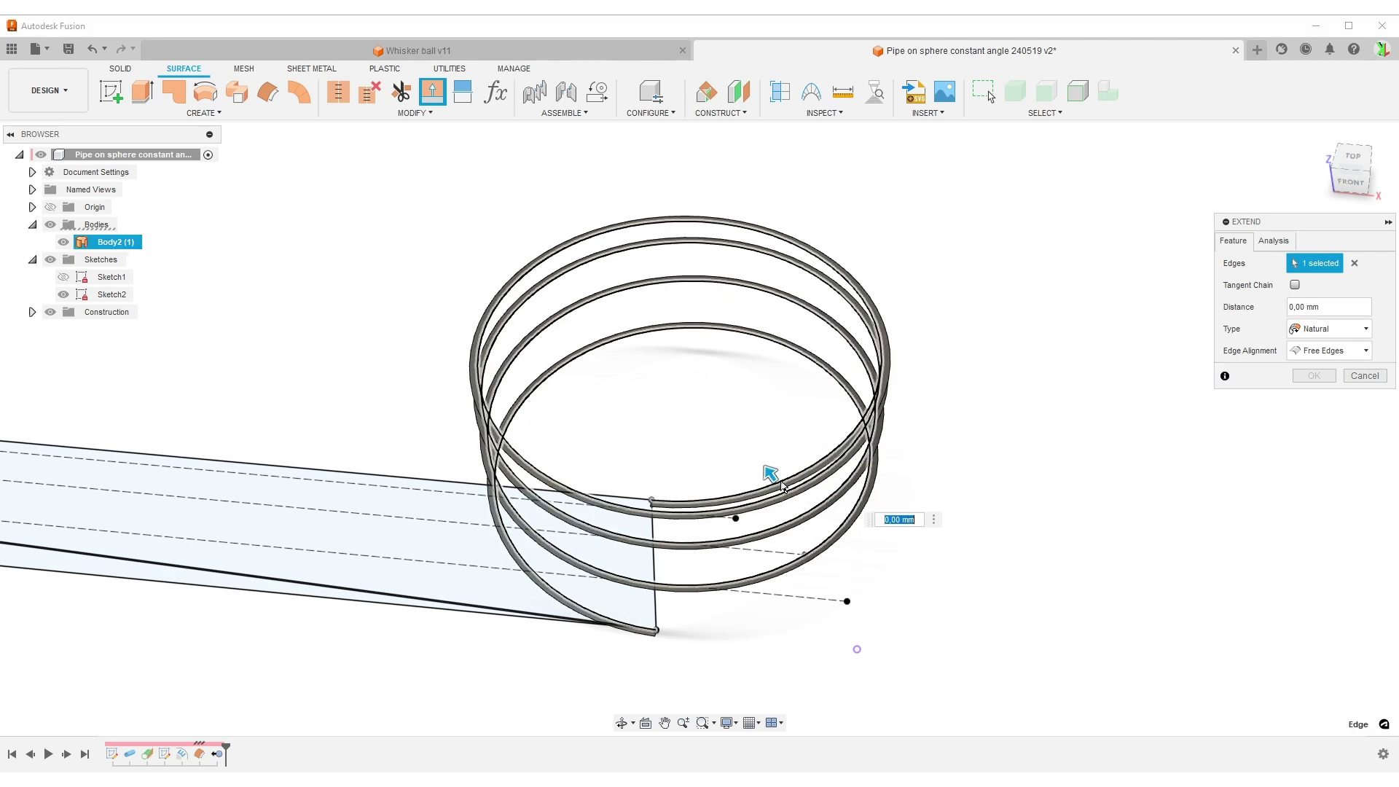
click(1330, 308)
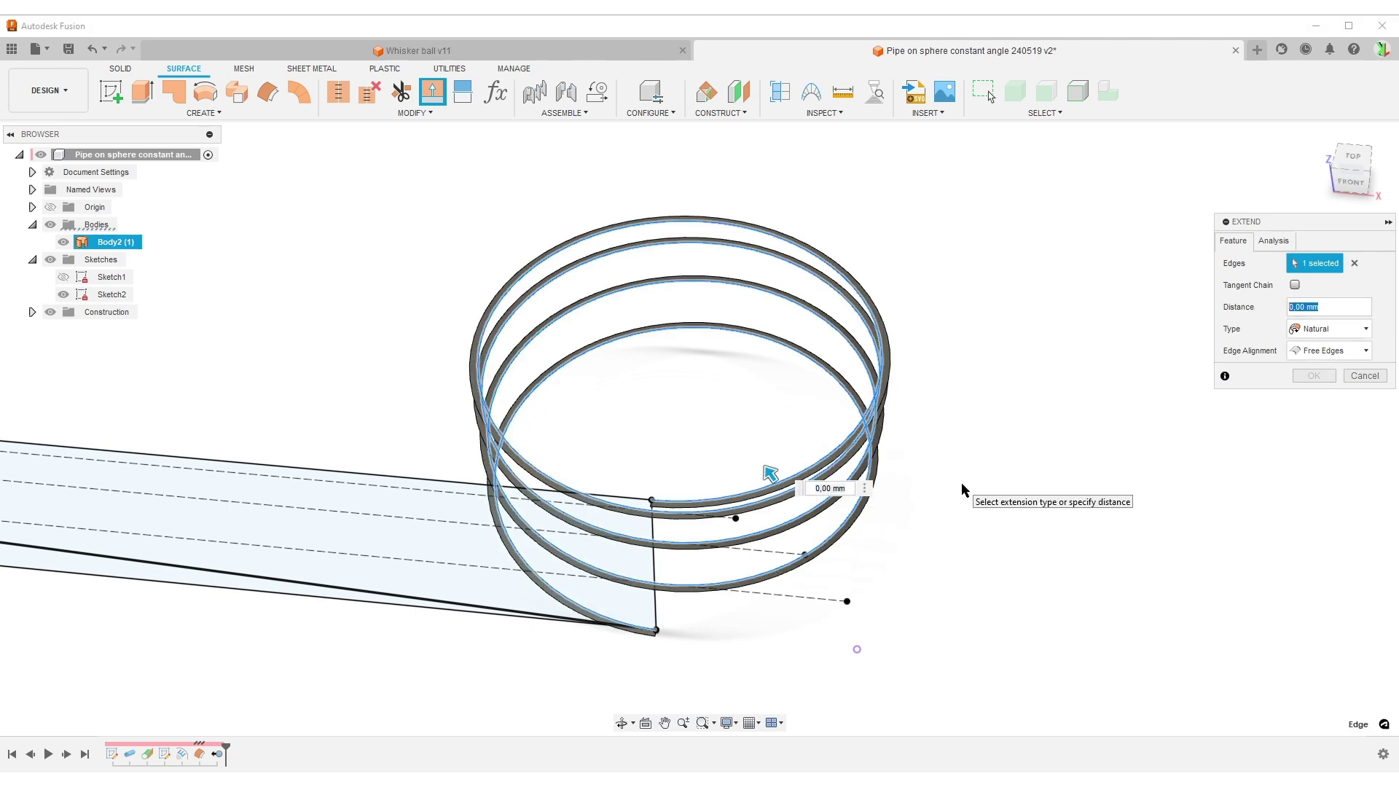
text(Sphere_OD)
key(Tab)
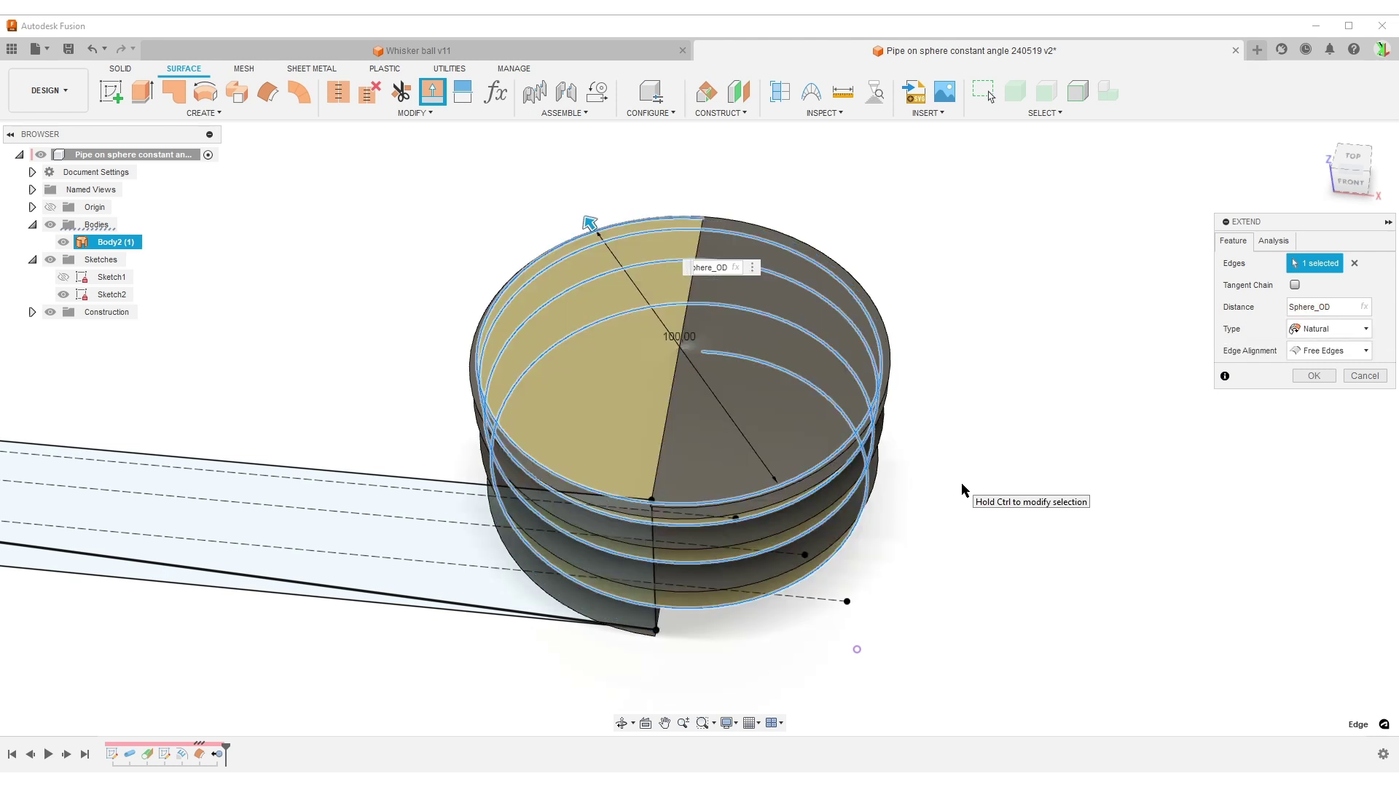
text(/2)
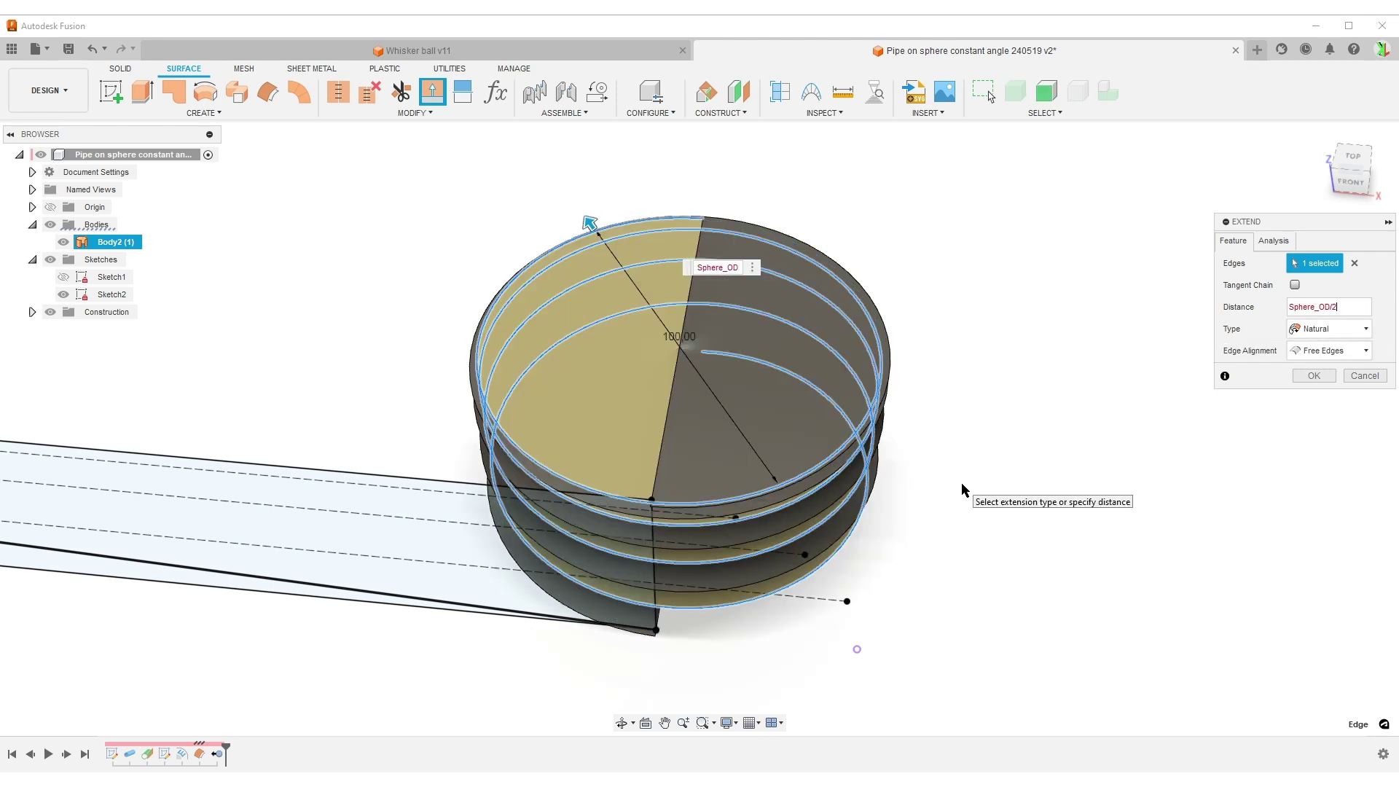
Step: Inspect and confirm the 50 mm disc-stack extension, then show Sketch1 again
shift+middle_drag(1005, 478, 1049, 488)
scroll(659, 470, up, 3)
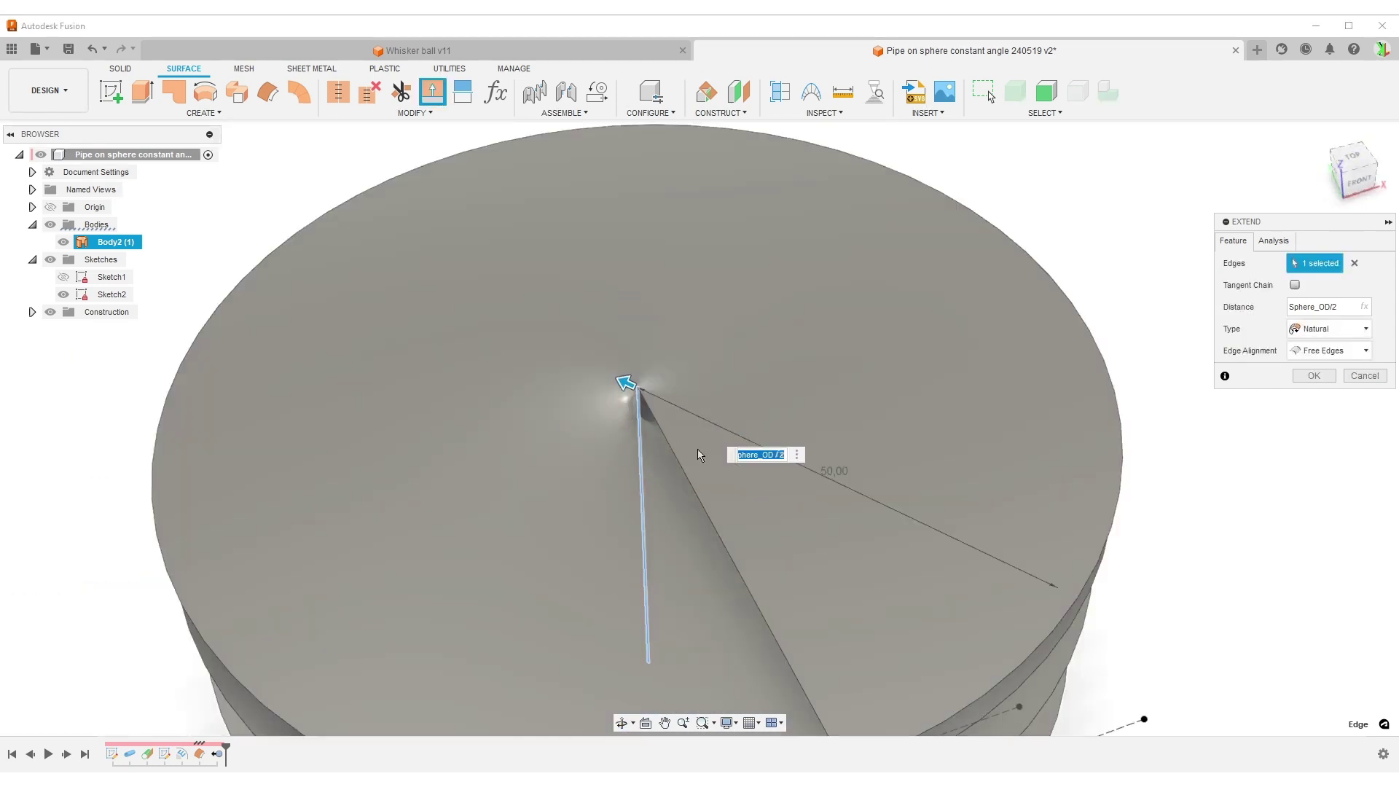
scroll(698, 449, down, 3)
shift+middle_drag(1074, 549, 992, 504)
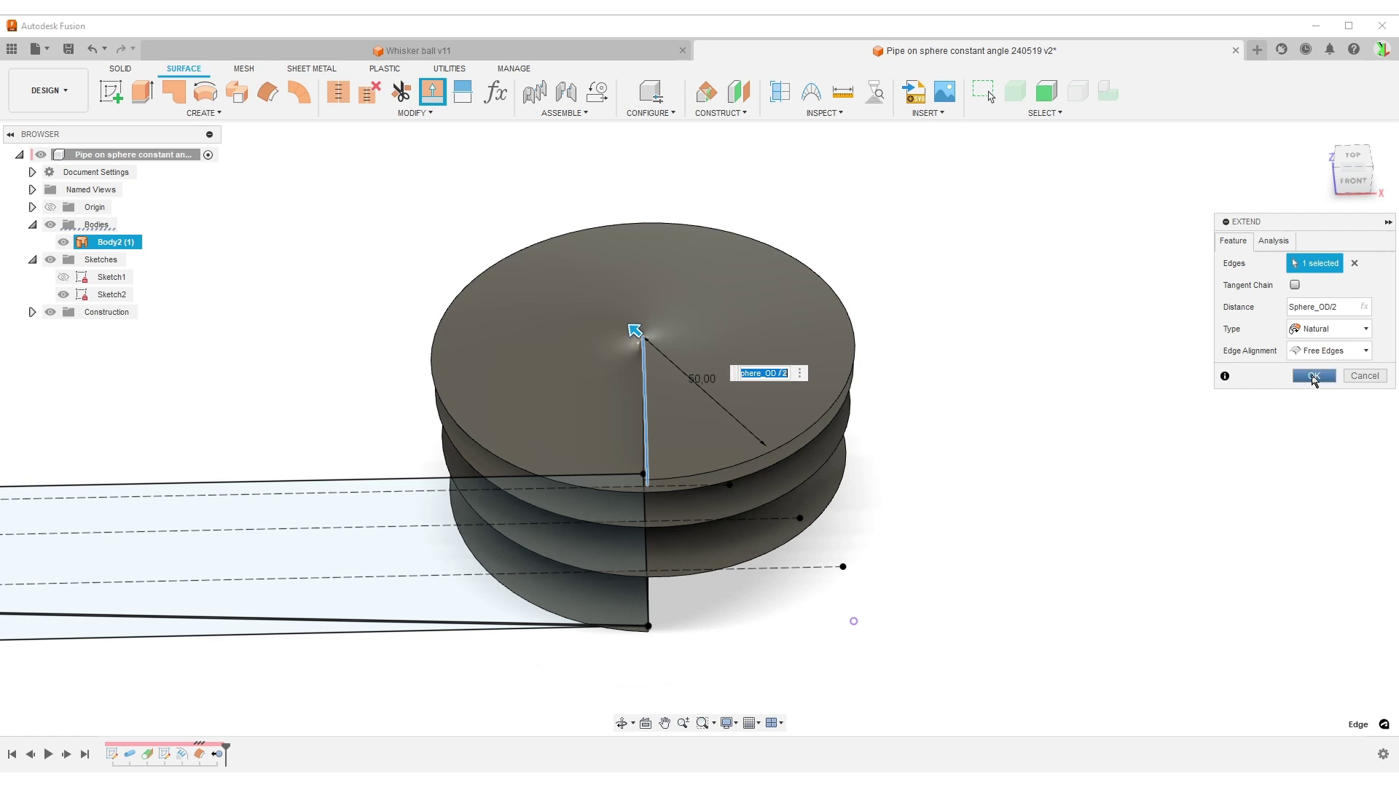
click(1314, 376)
shift+middle_drag(837, 580, 881, 543)
click(63, 277)
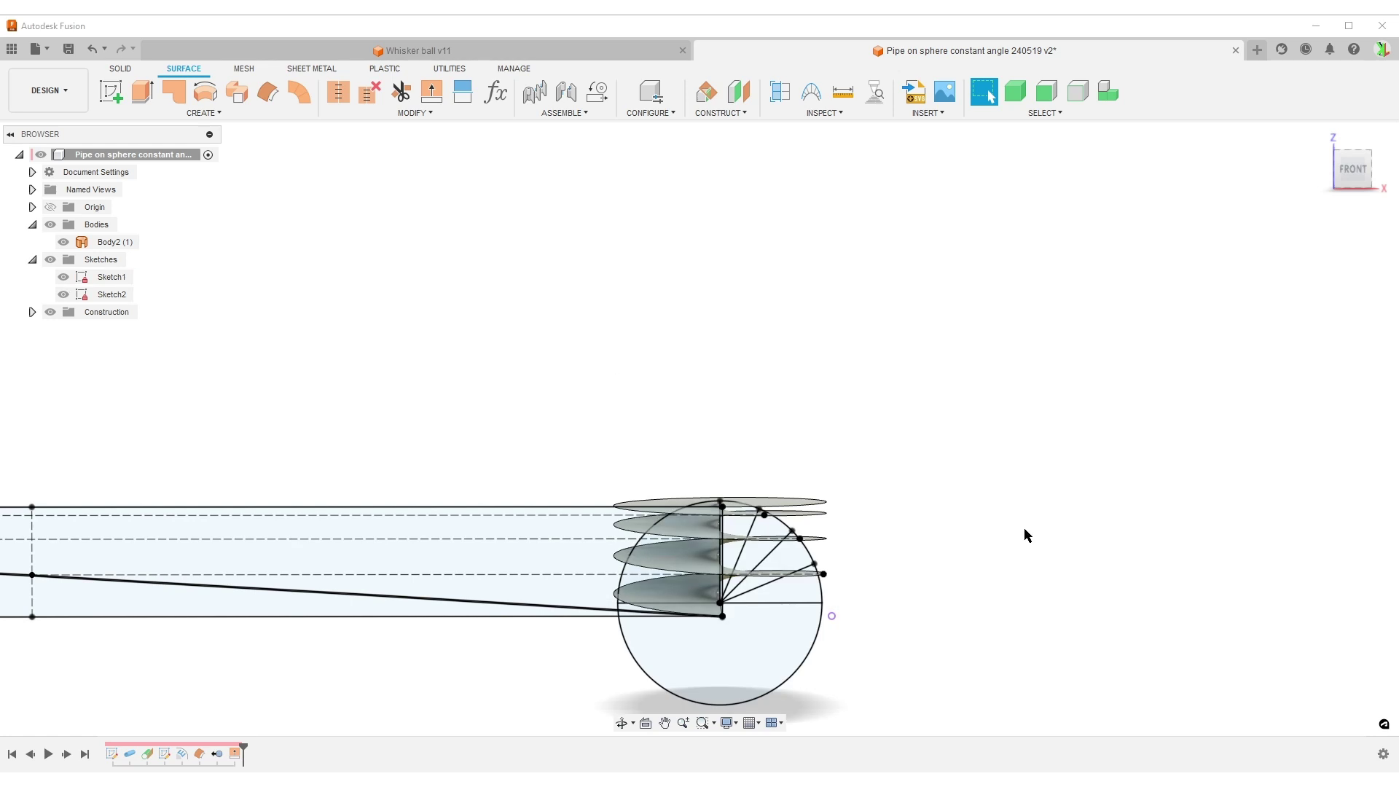
Step: Revolve the lower half-circle 360° about its diameter as an Intersect, trimming the spiral discs to the sphere
middle_drag(1024, 528, 902, 296)
key(s)
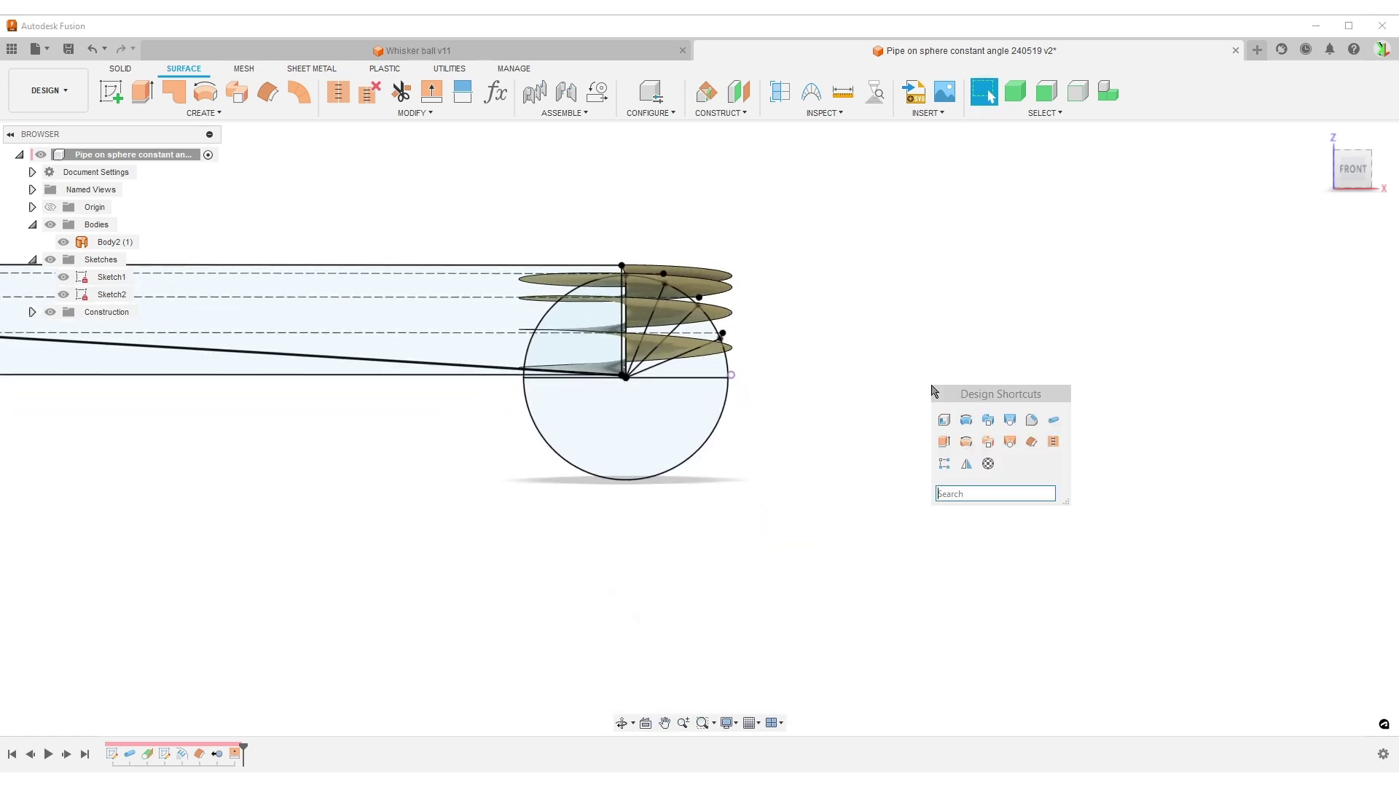
click(988, 445)
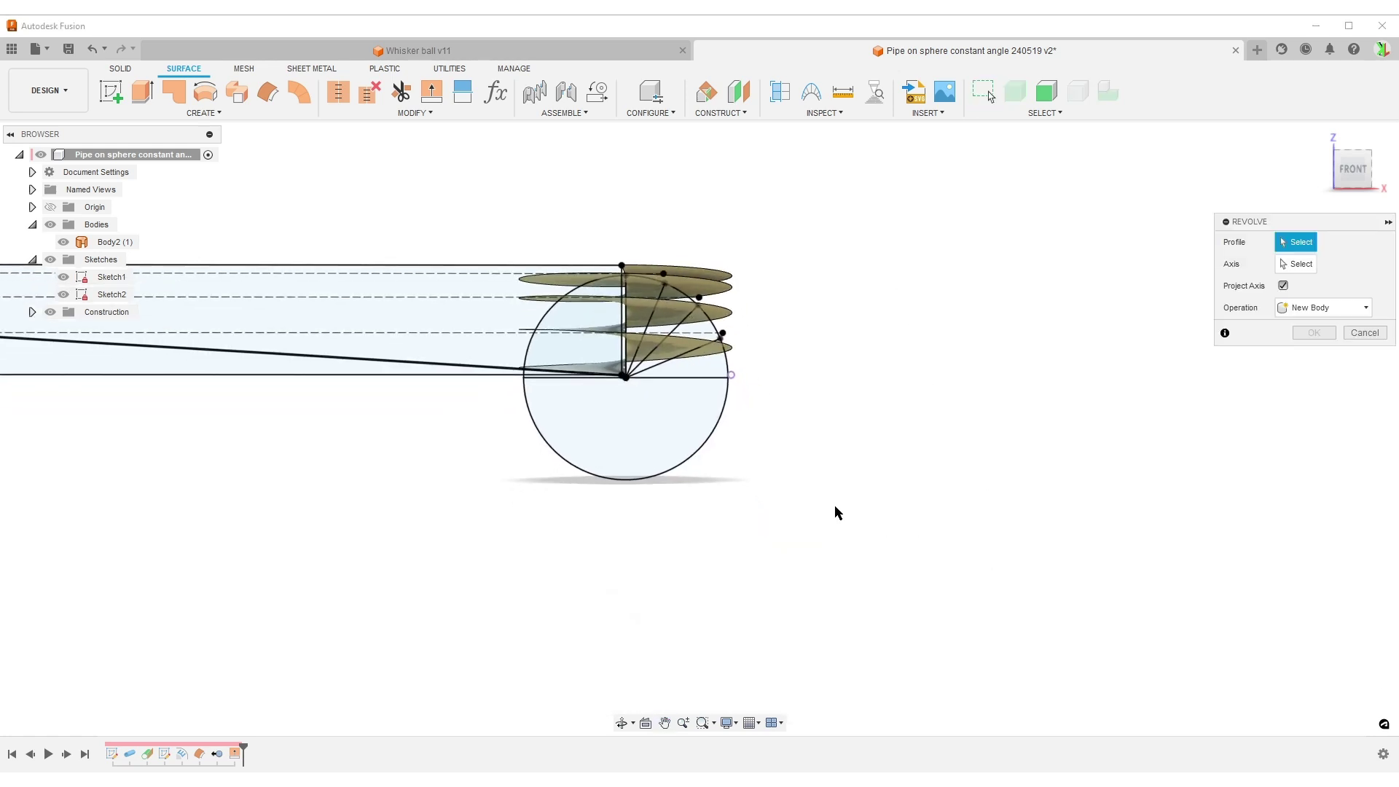
click(641, 455)
click(1282, 262)
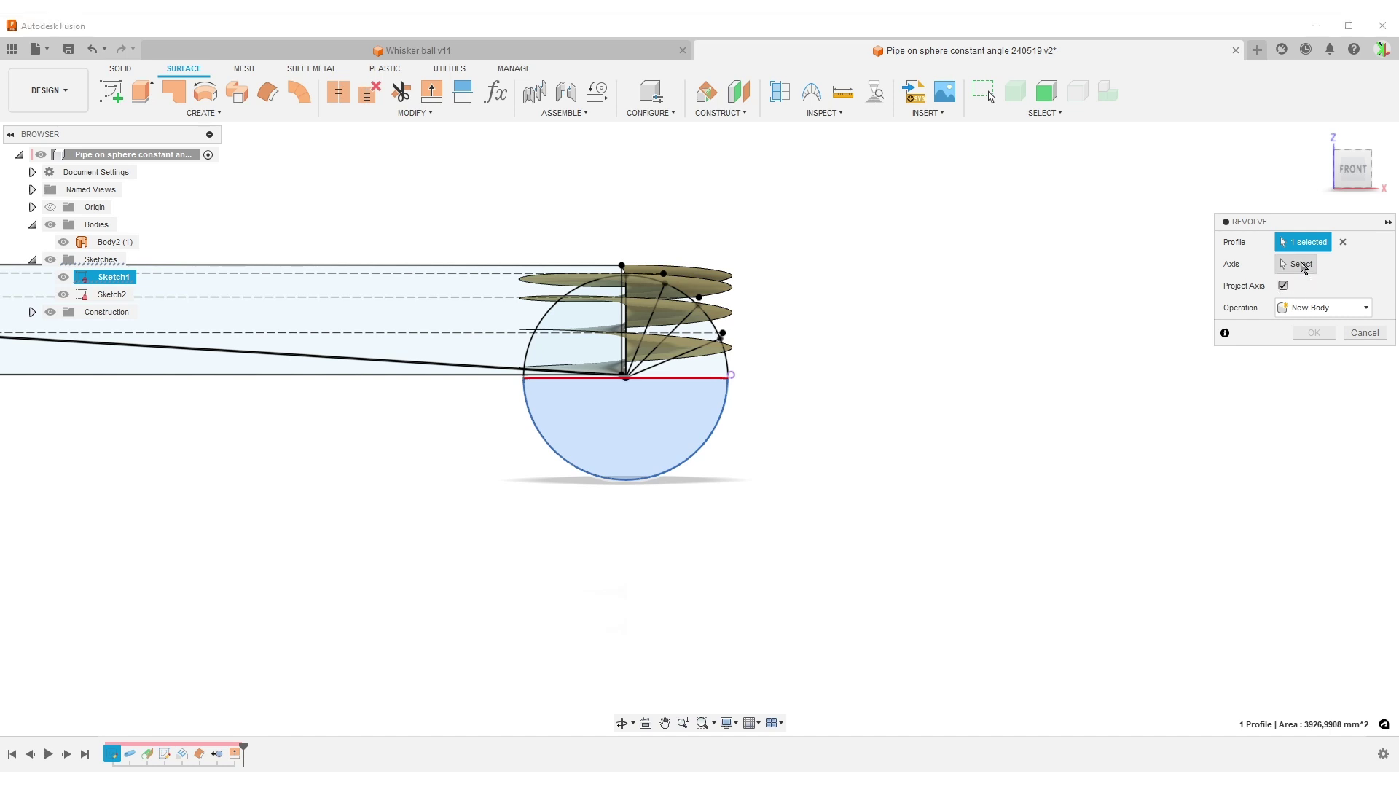
click(676, 378)
click(1359, 373)
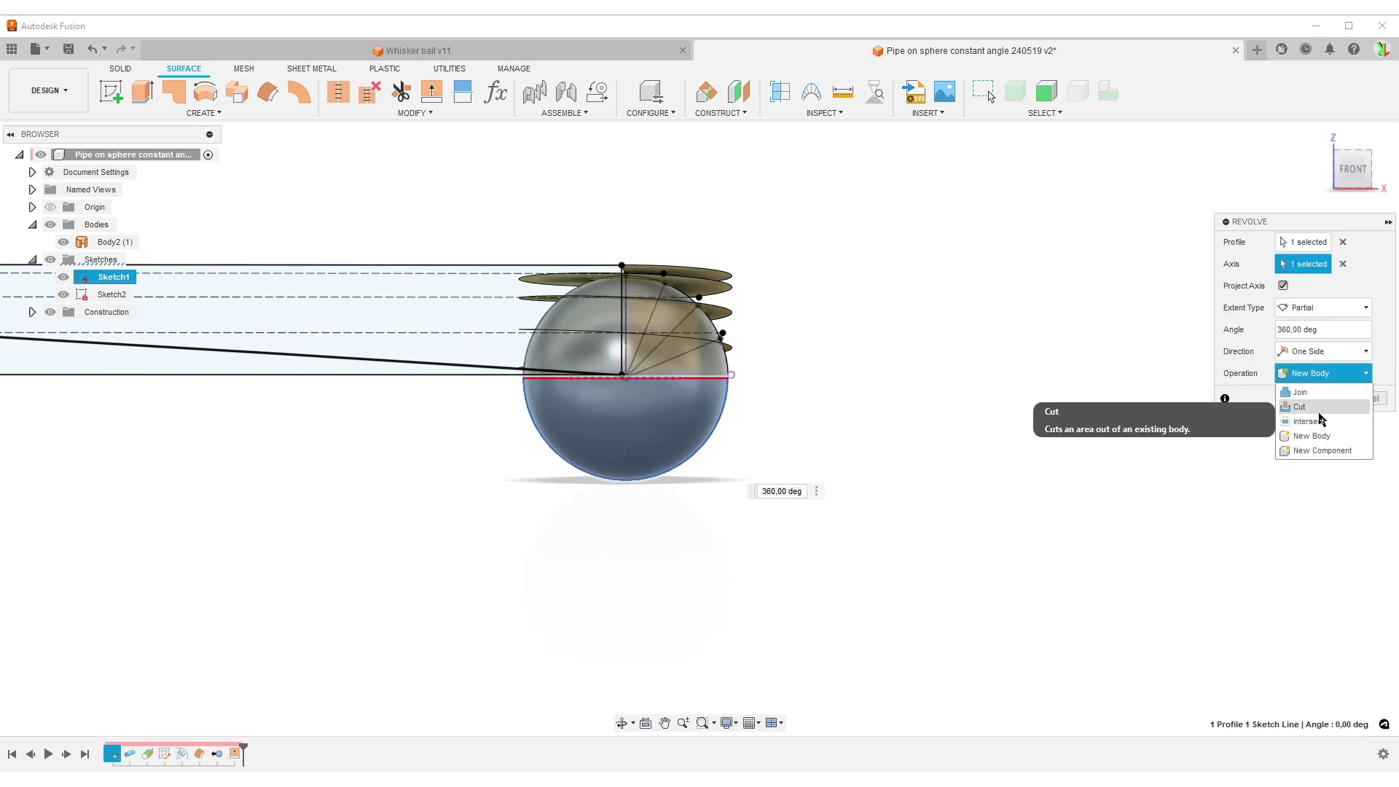
click(1311, 421)
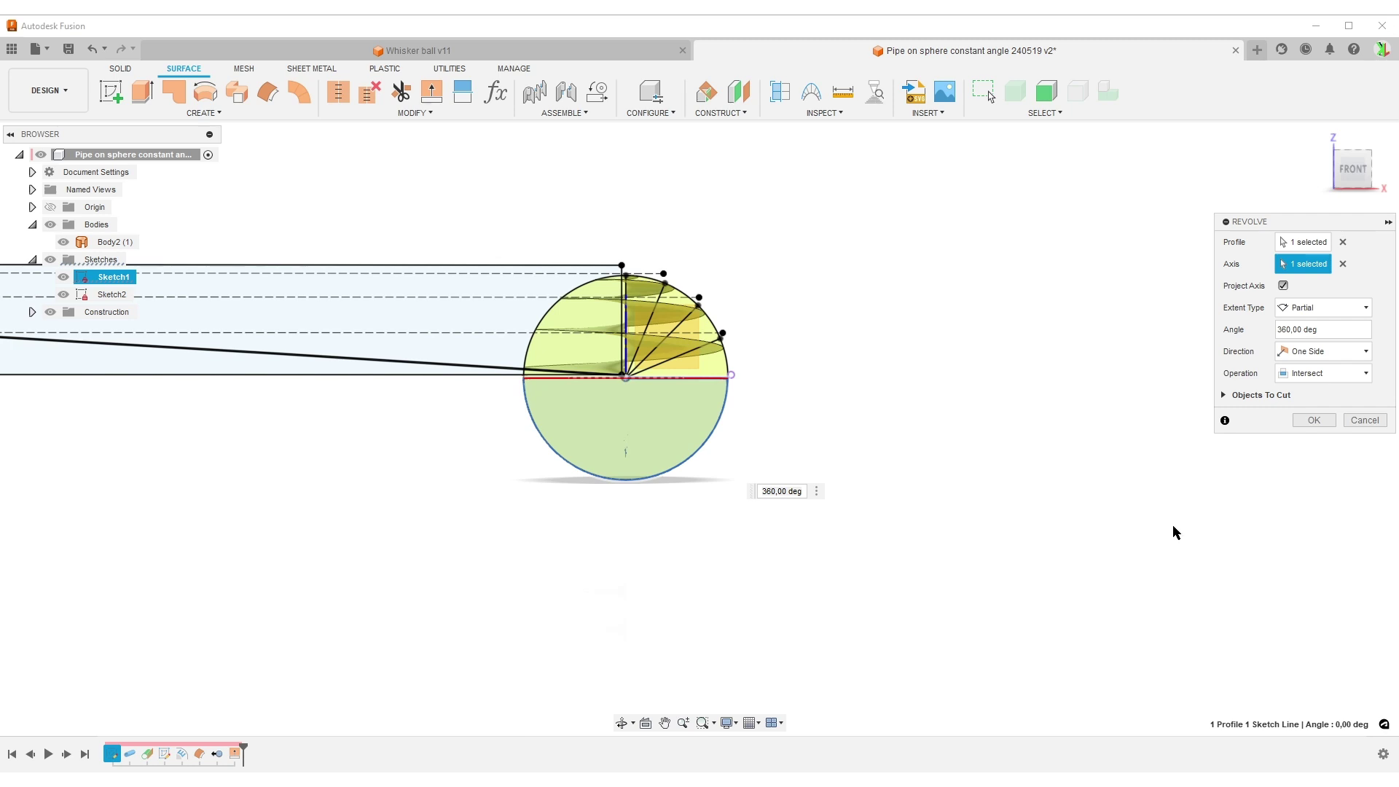
click(1313, 421)
Step: Hide Sketch1 and Sketch2 to view the trimmed spiral disc surface from above
shift+middle_drag(896, 478, 856, 581)
scroll(857, 582, up, 2)
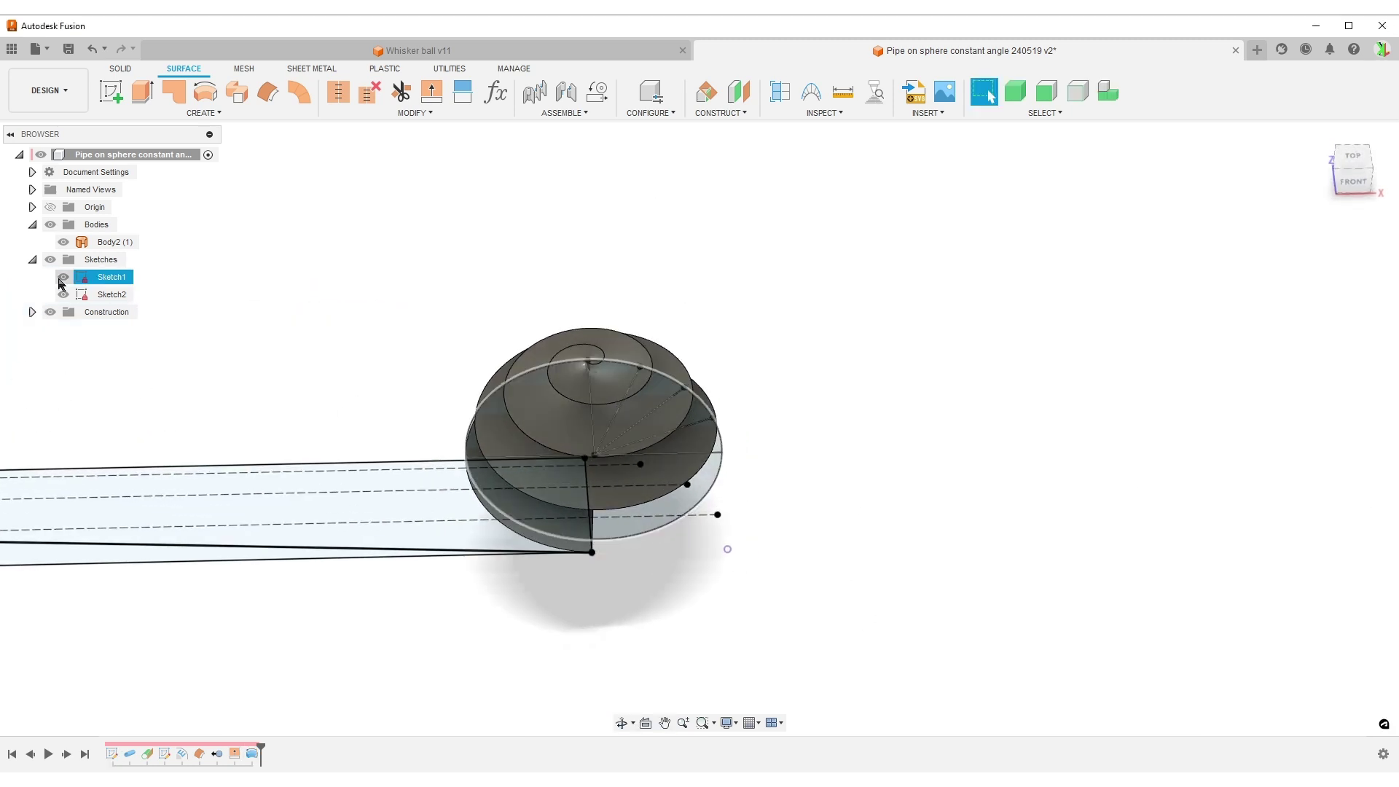
click(63, 277)
click(63, 294)
scroll(783, 465, up, 2)
middle_drag(784, 459, 1040, 509)
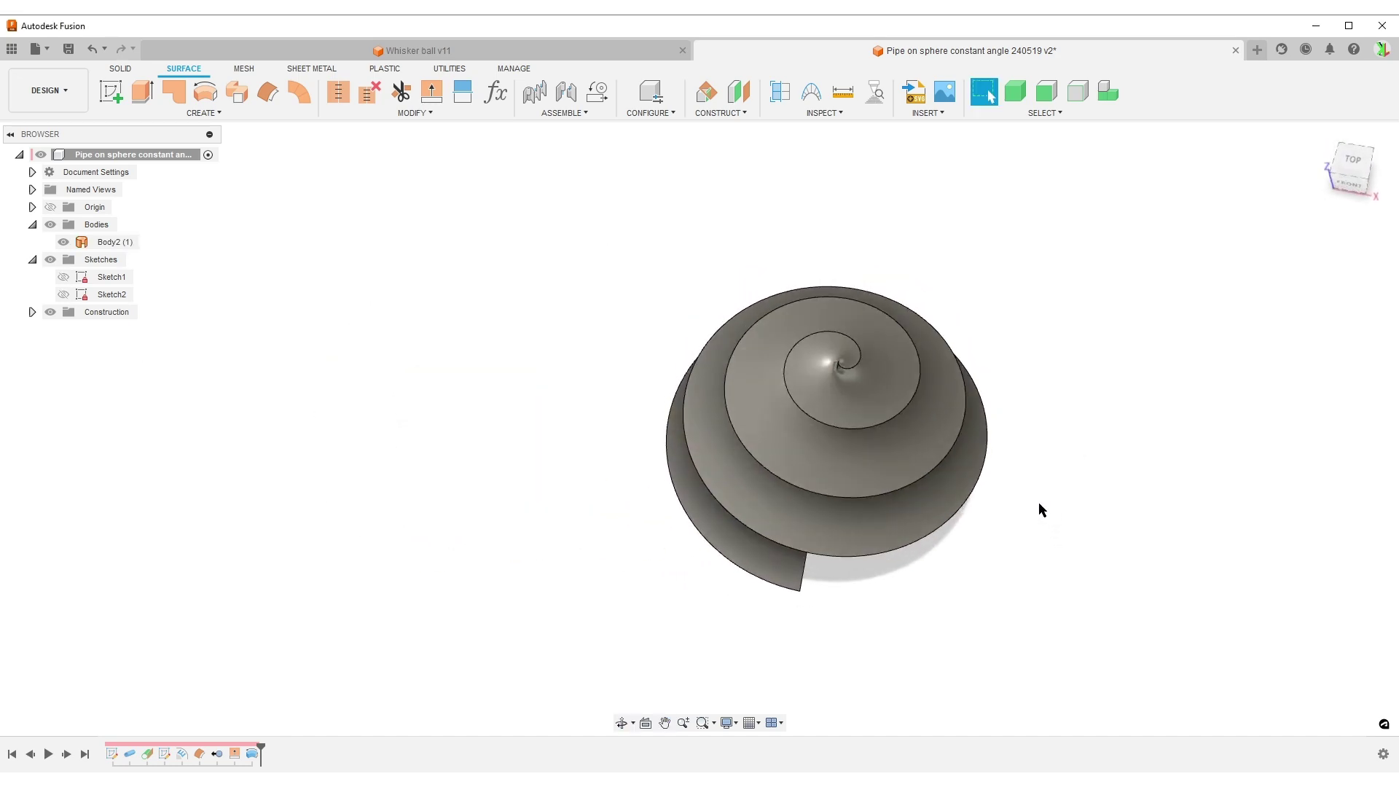
scroll(940, 436, up, 2)
scroll(1007, 397, down, 2)
middle_drag(1007, 396, 1015, 515)
text(spip)
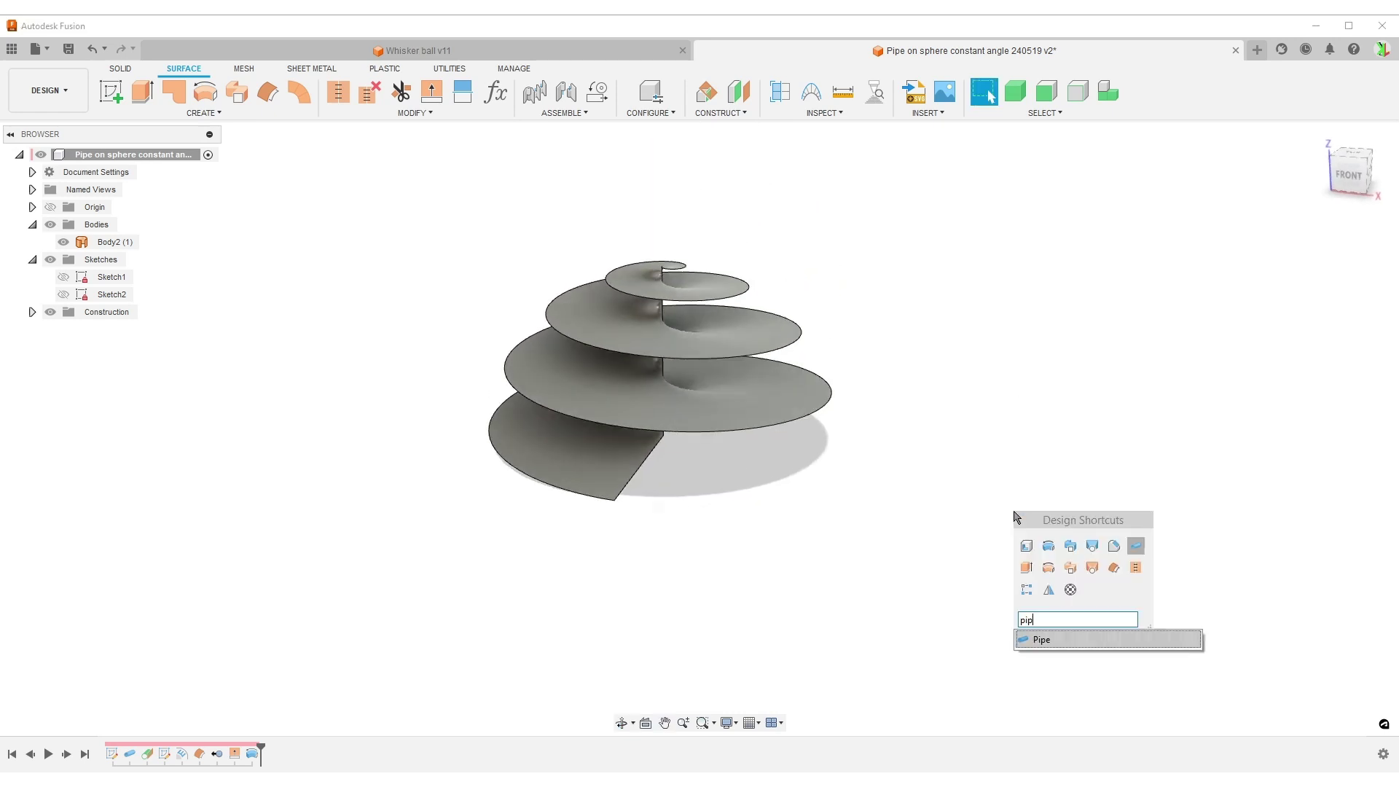
Step: Run a 3 mm pipe along the trimmed spiral surface's edge as a new body, with chain selection off
click(1060, 640)
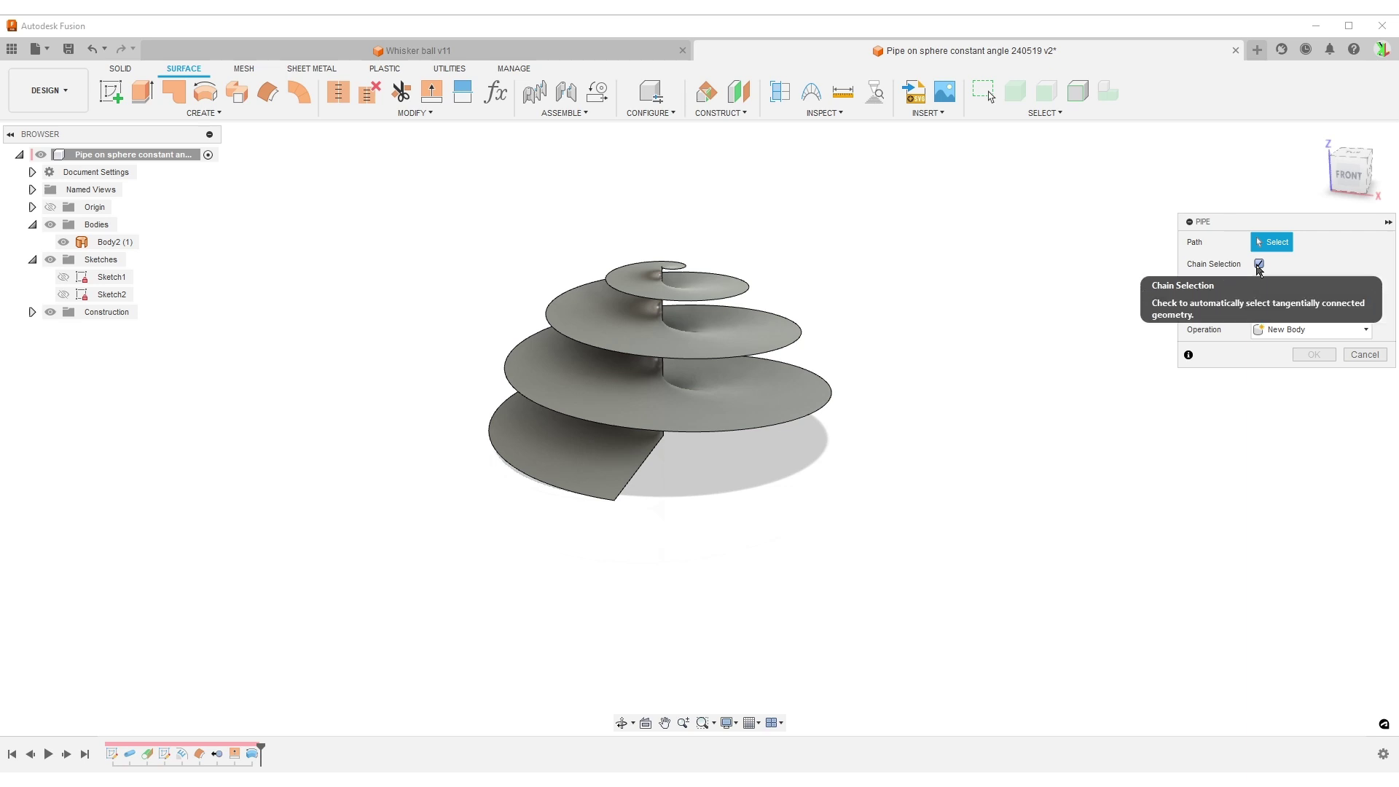
click(1258, 266)
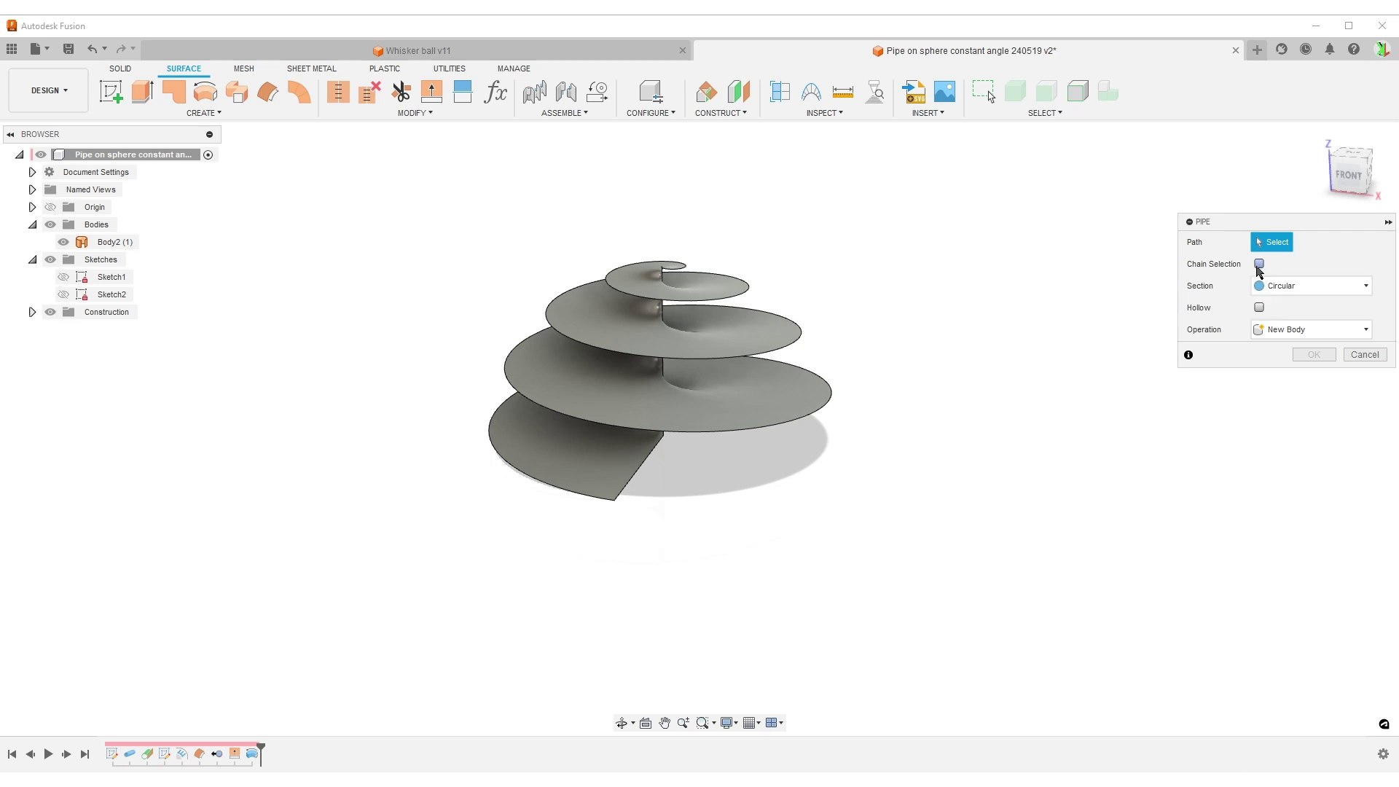
click(802, 443)
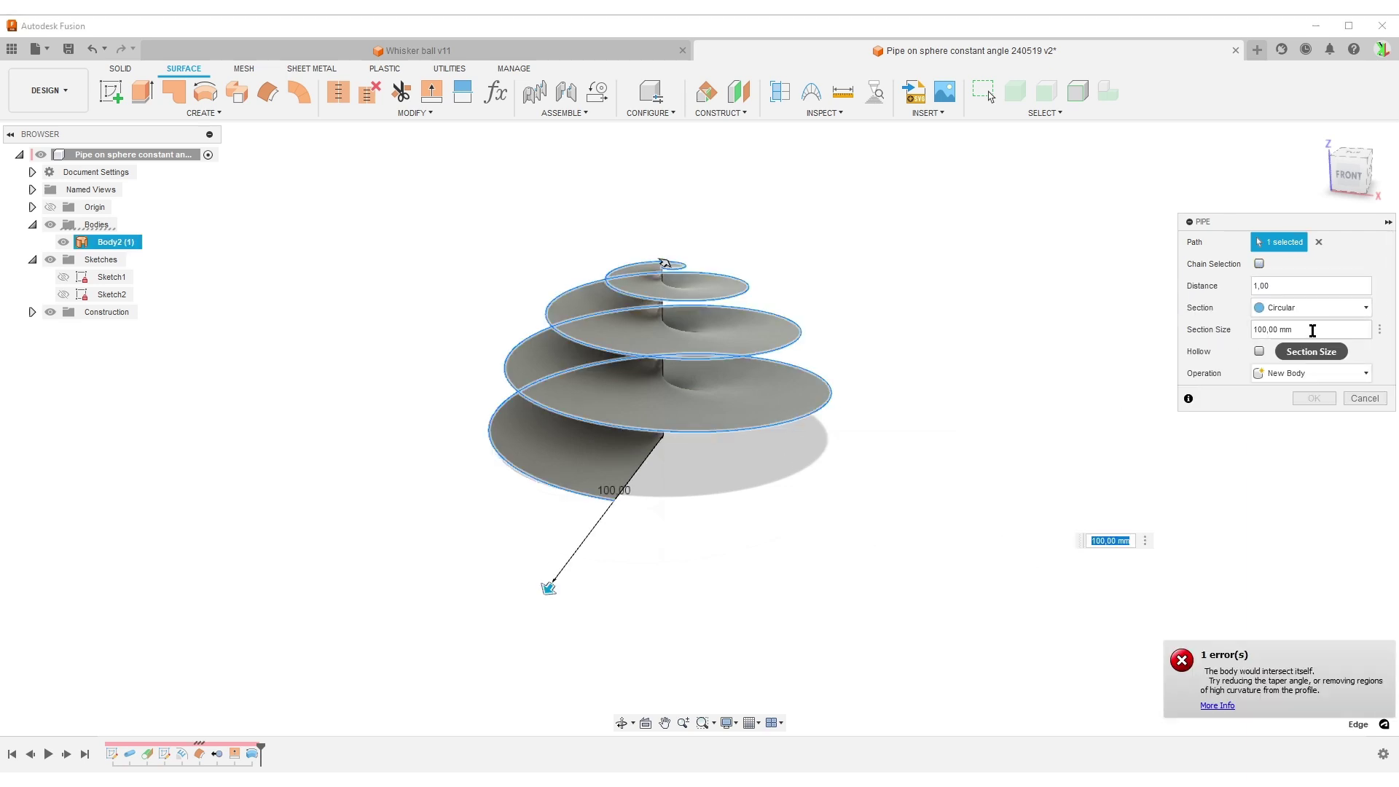
click(1312, 331)
text(3)
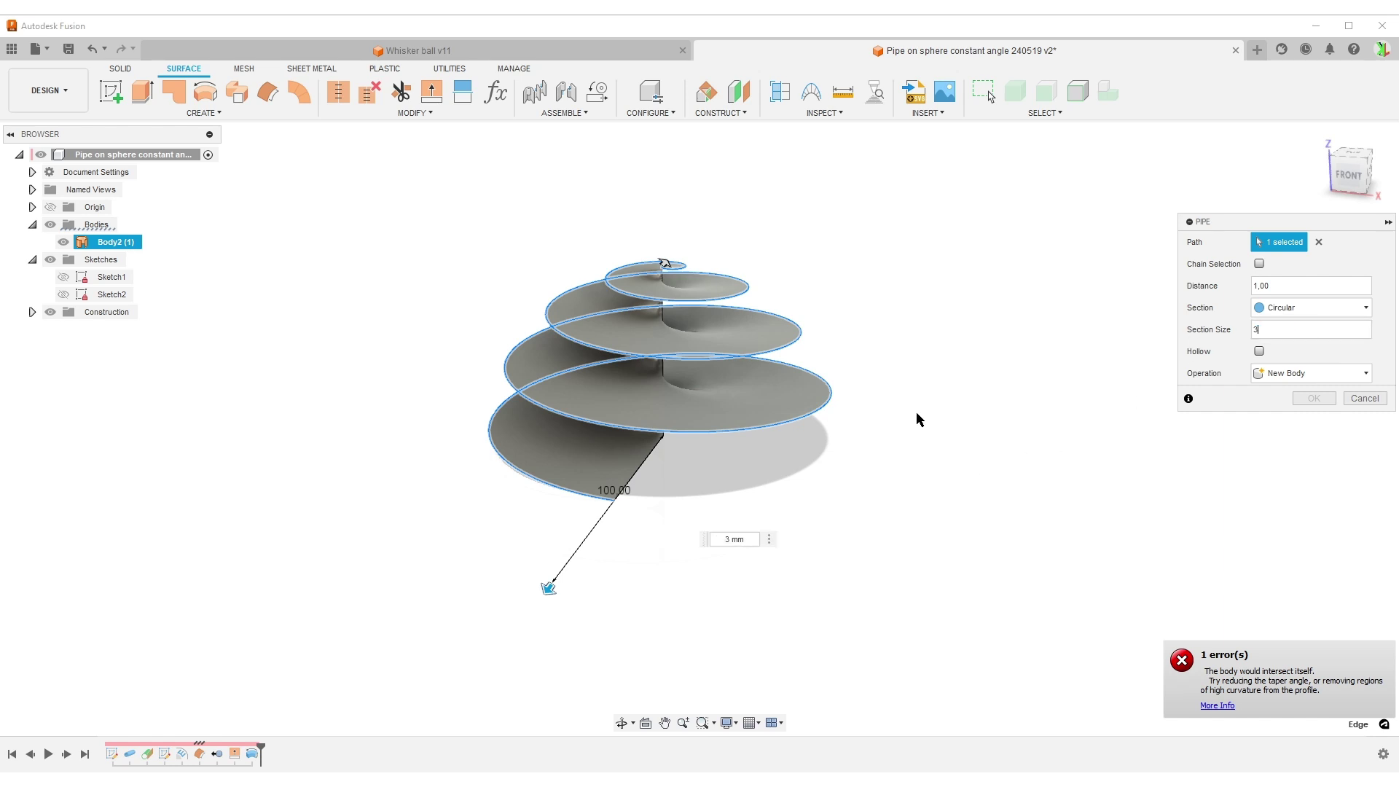
click(1313, 397)
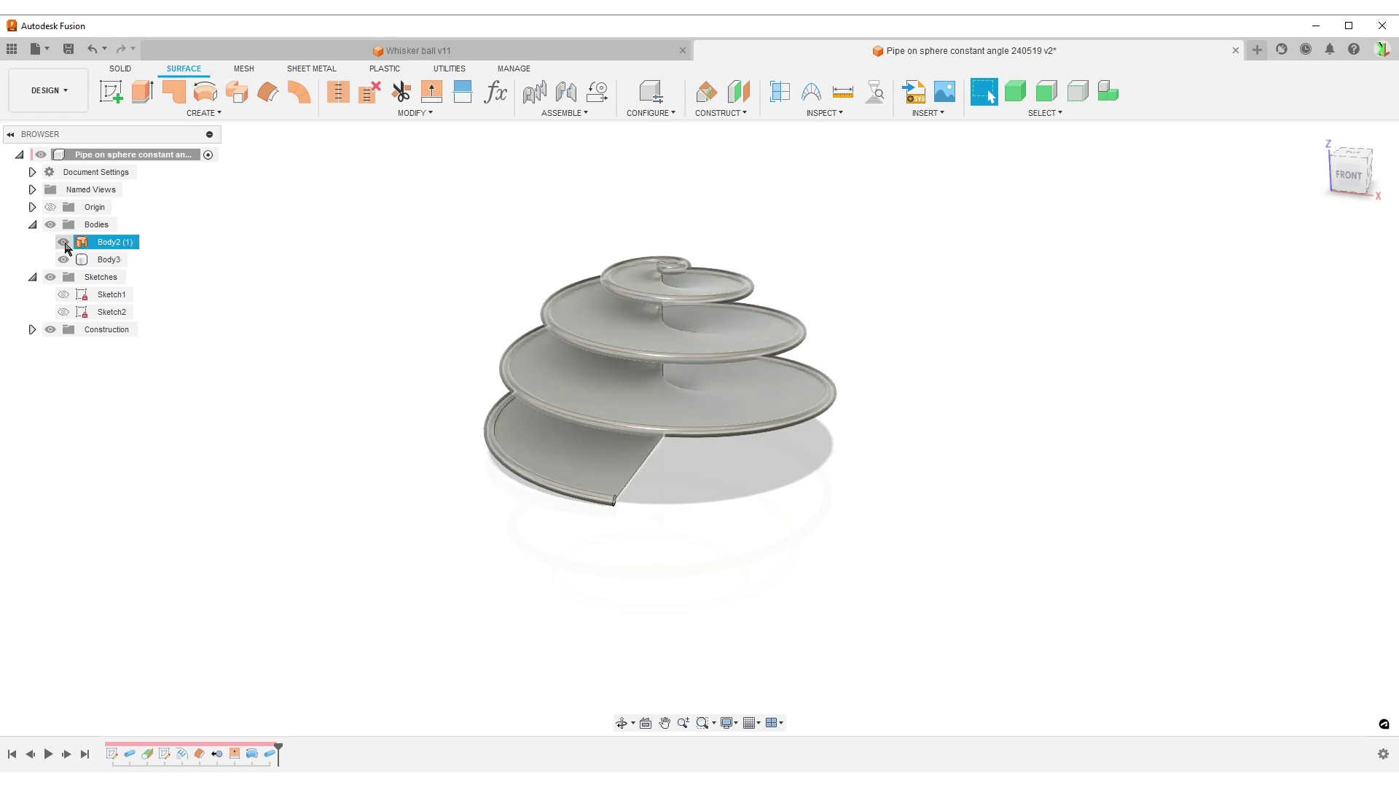
Step: Hide the spiral surface Body2 and save the design as a new version
click(64, 242)
mouse_move(934, 447)
shift+middle_down()
mouse_move(952, 479)
mouse_move(937, 522)
mouse_move(905, 315)
mouse_move(928, 478)
mouse_move(914, 440)
mouse_move(921, 456)
shift+middle_up()
middle_drag(976, 335, 881, 335)
click(69, 49)
click(685, 431)
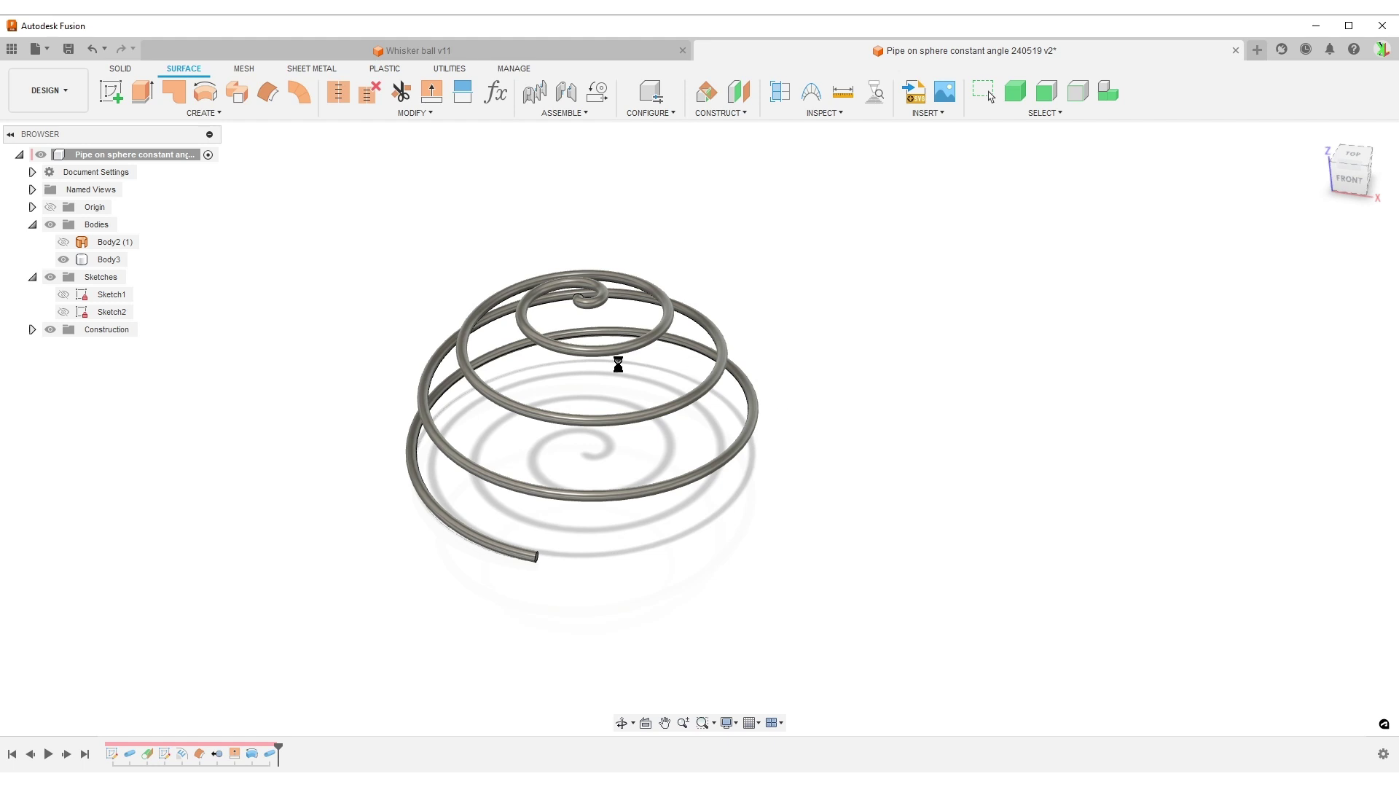
Step: Change Turn_count from 4 to 5 in the parameters list, making Emboss_Extent 1570,7963 mm
click(495, 91)
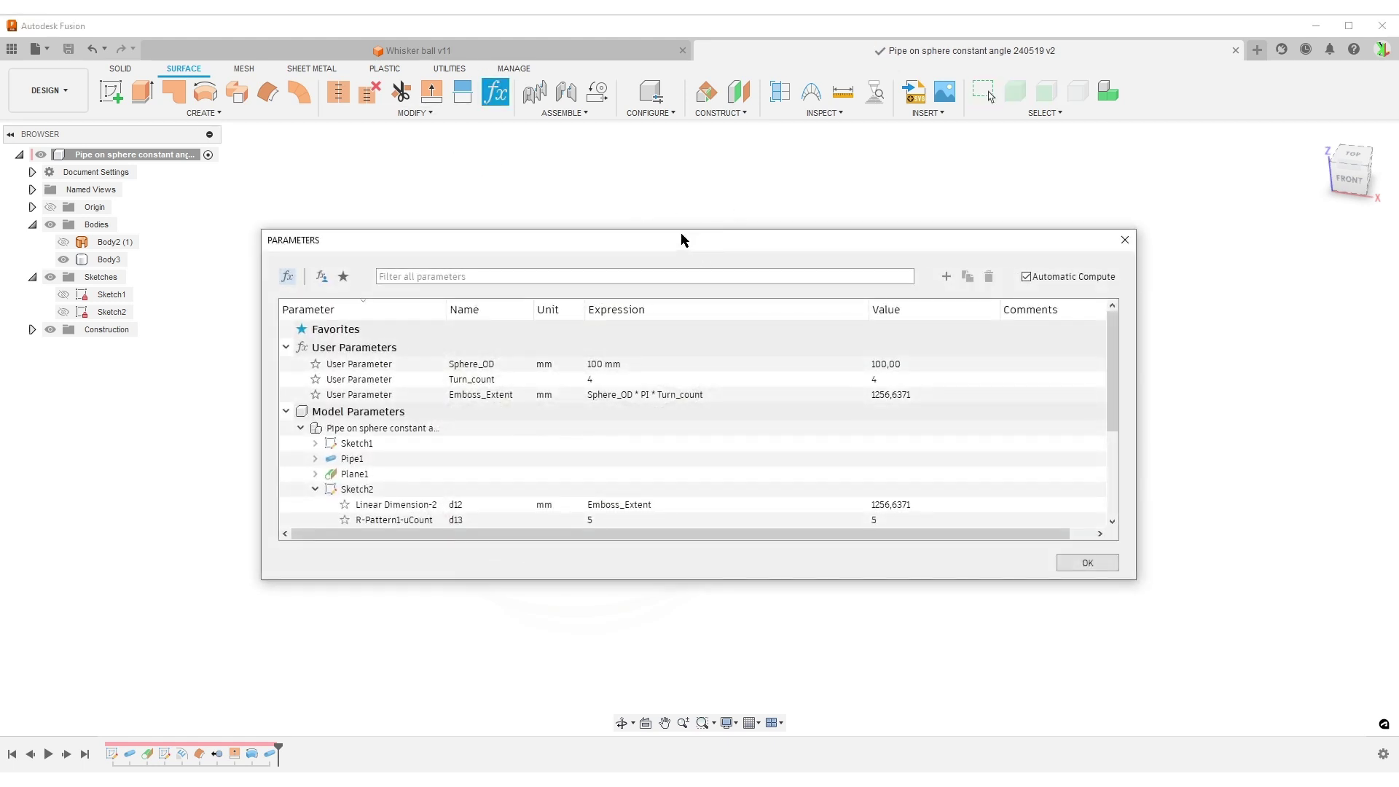
drag(683, 239, 1129, 192)
scroll(730, 571, up, 2)
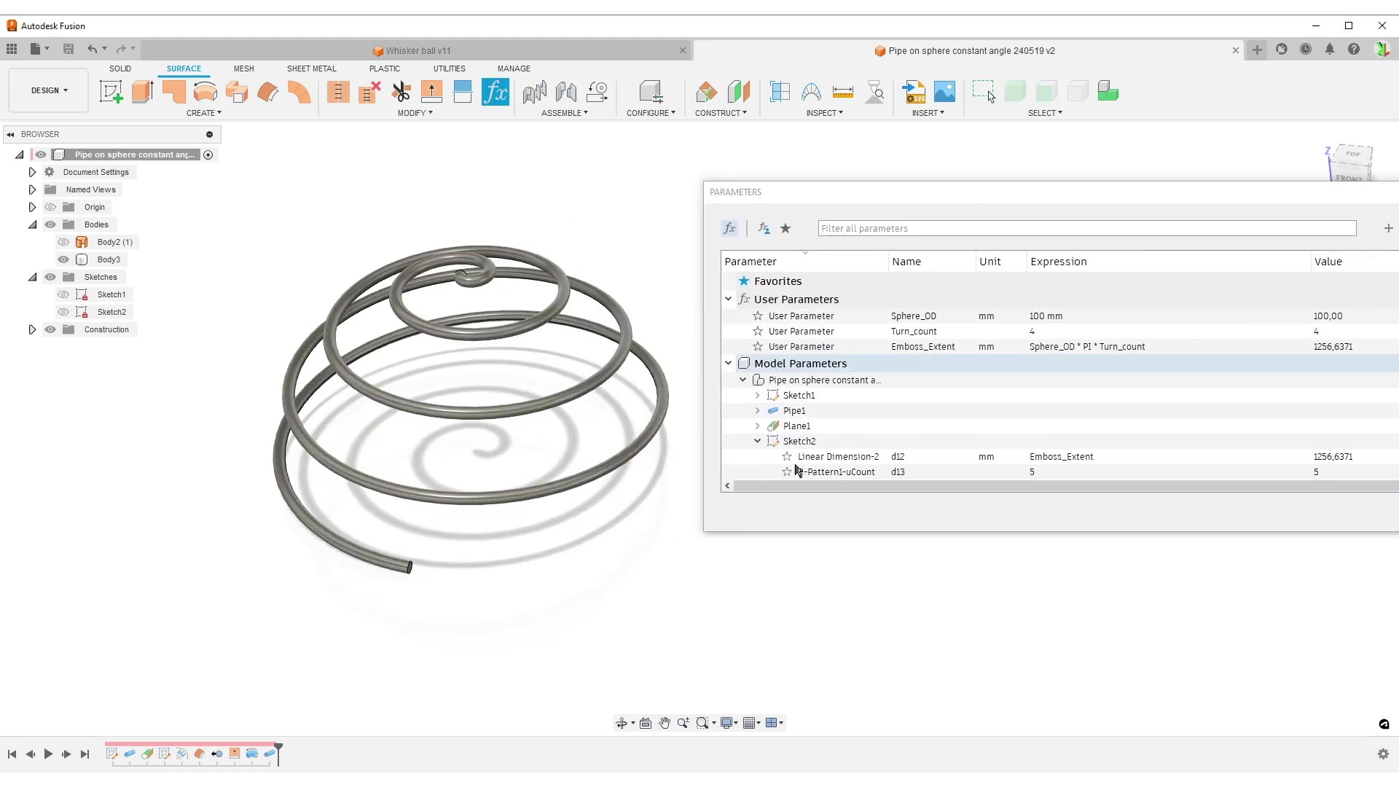
click(1033, 332)
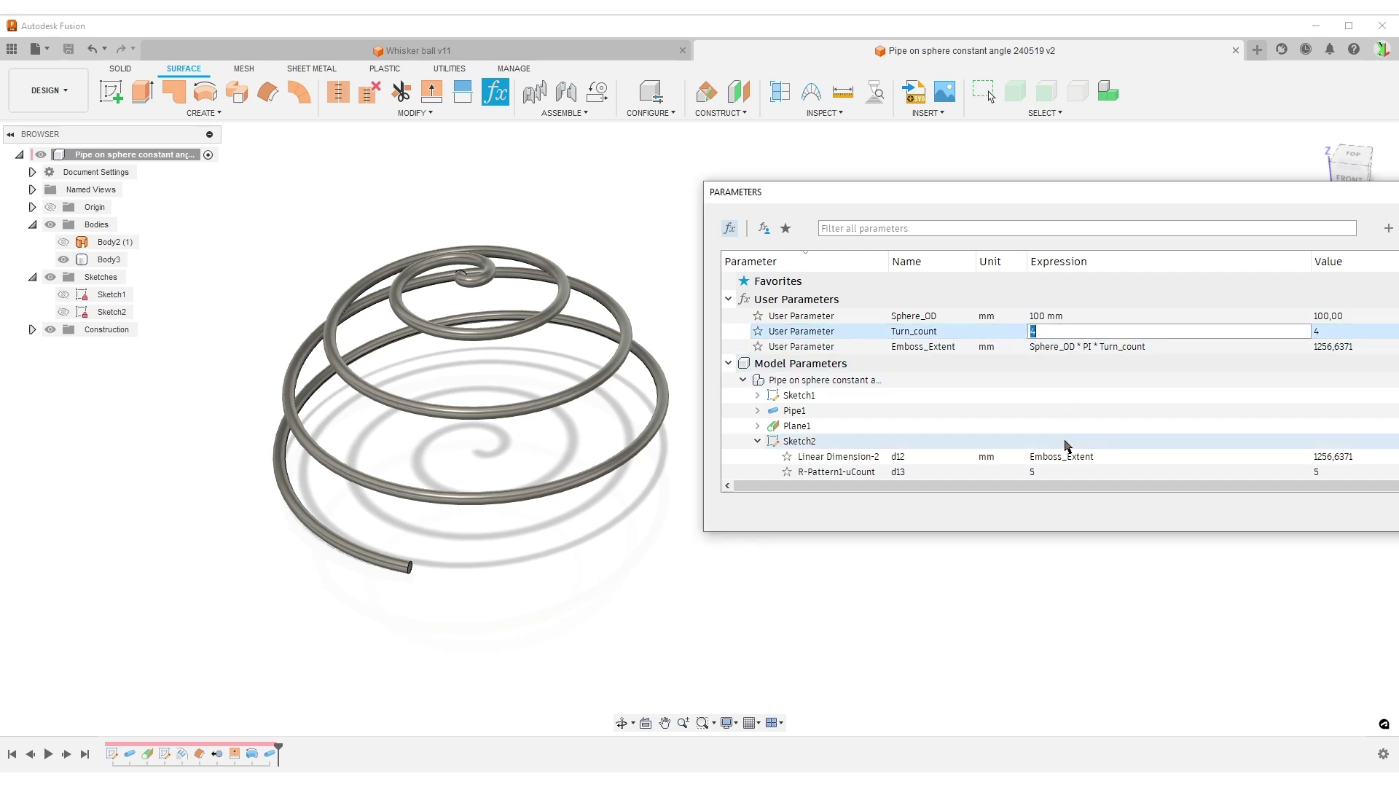
key(Return)
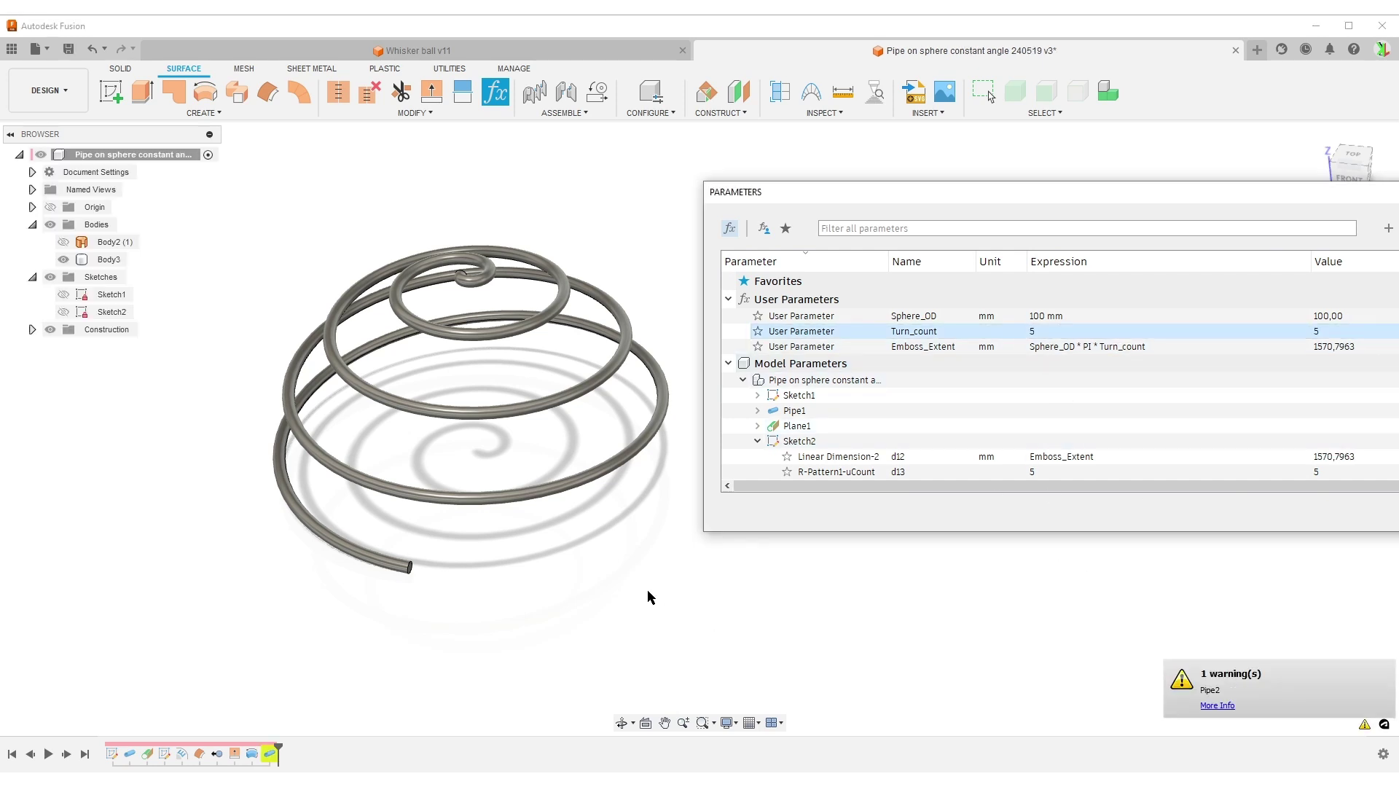
drag(1107, 211, 796, 203)
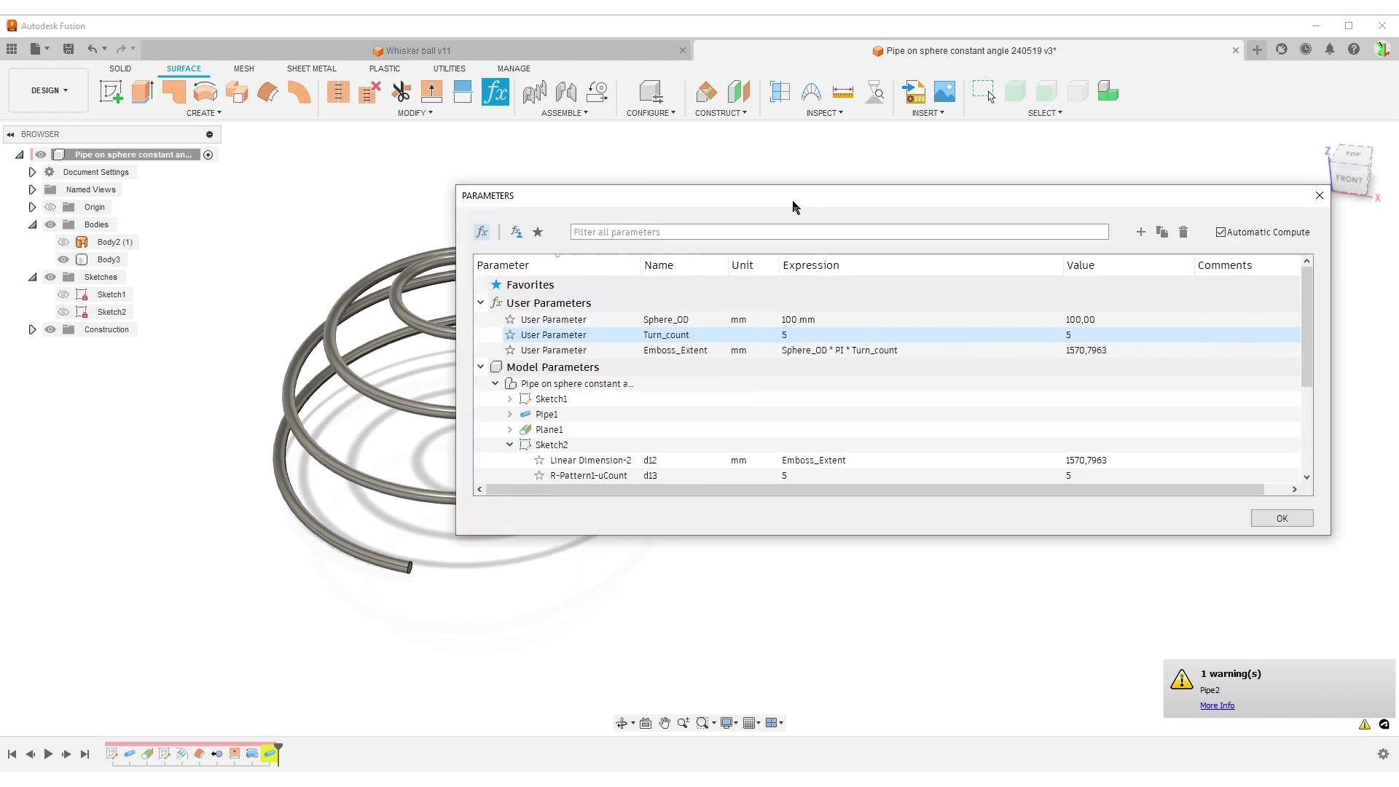
click(1258, 518)
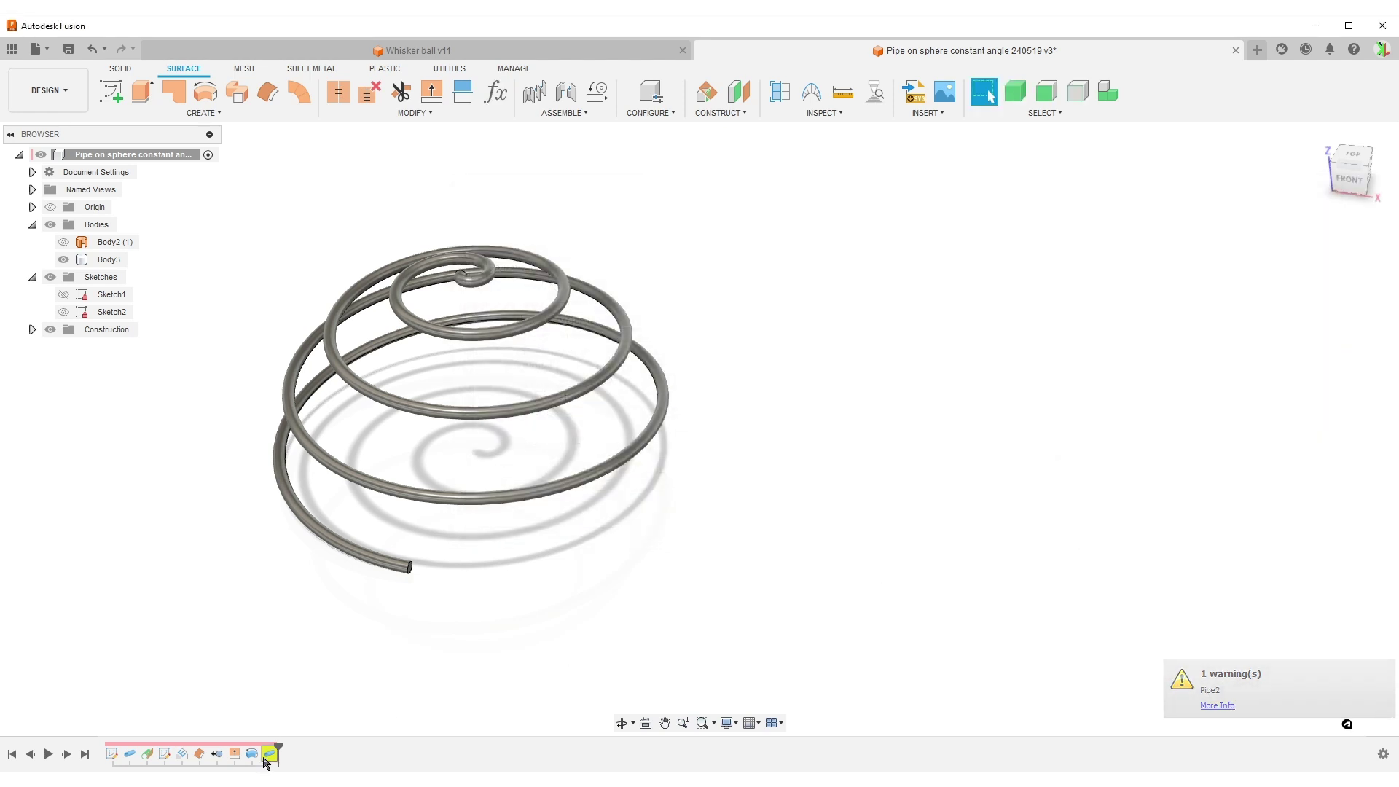
Step: Review and dismiss the Pipe2 warning, then select Pipe2 in the timeline
right_click(268, 763)
click(318, 723)
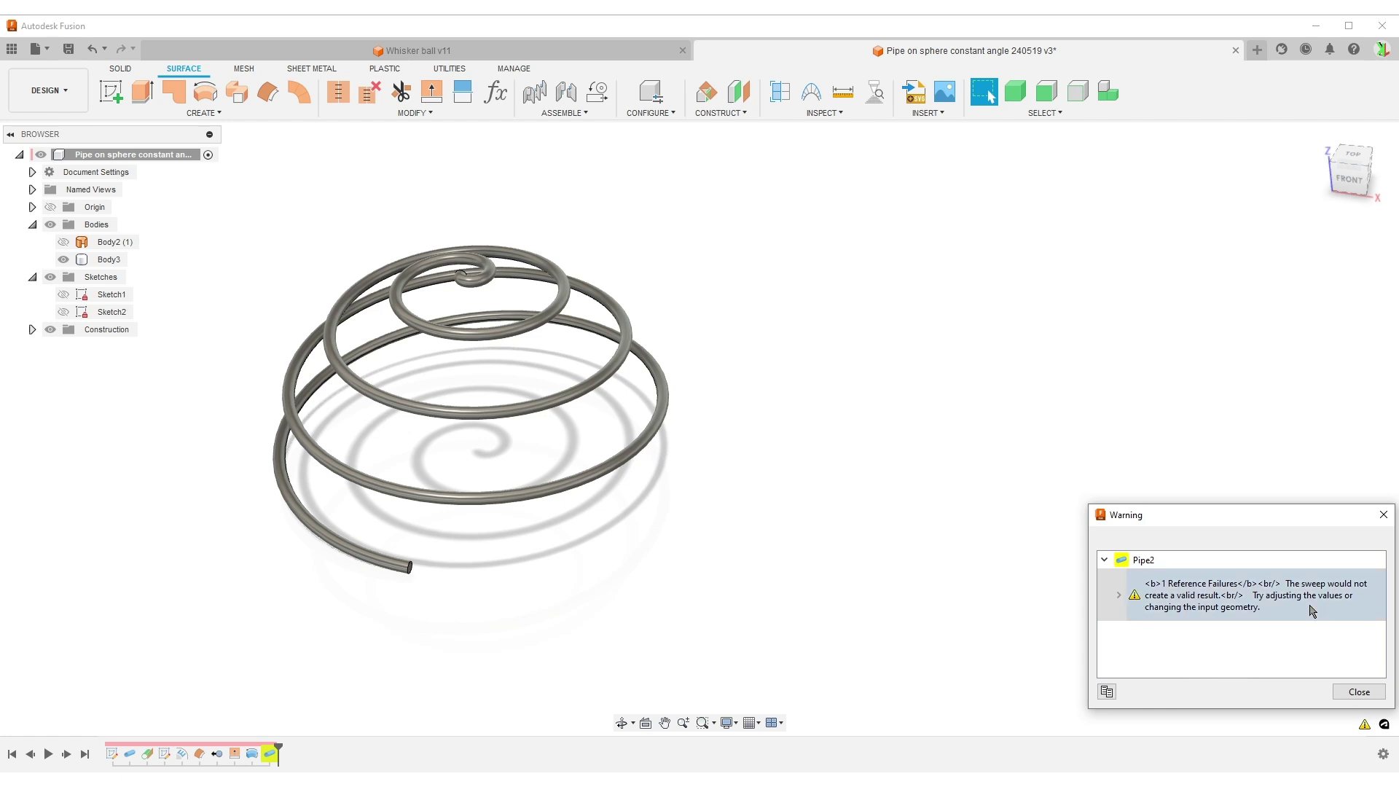
click(1361, 691)
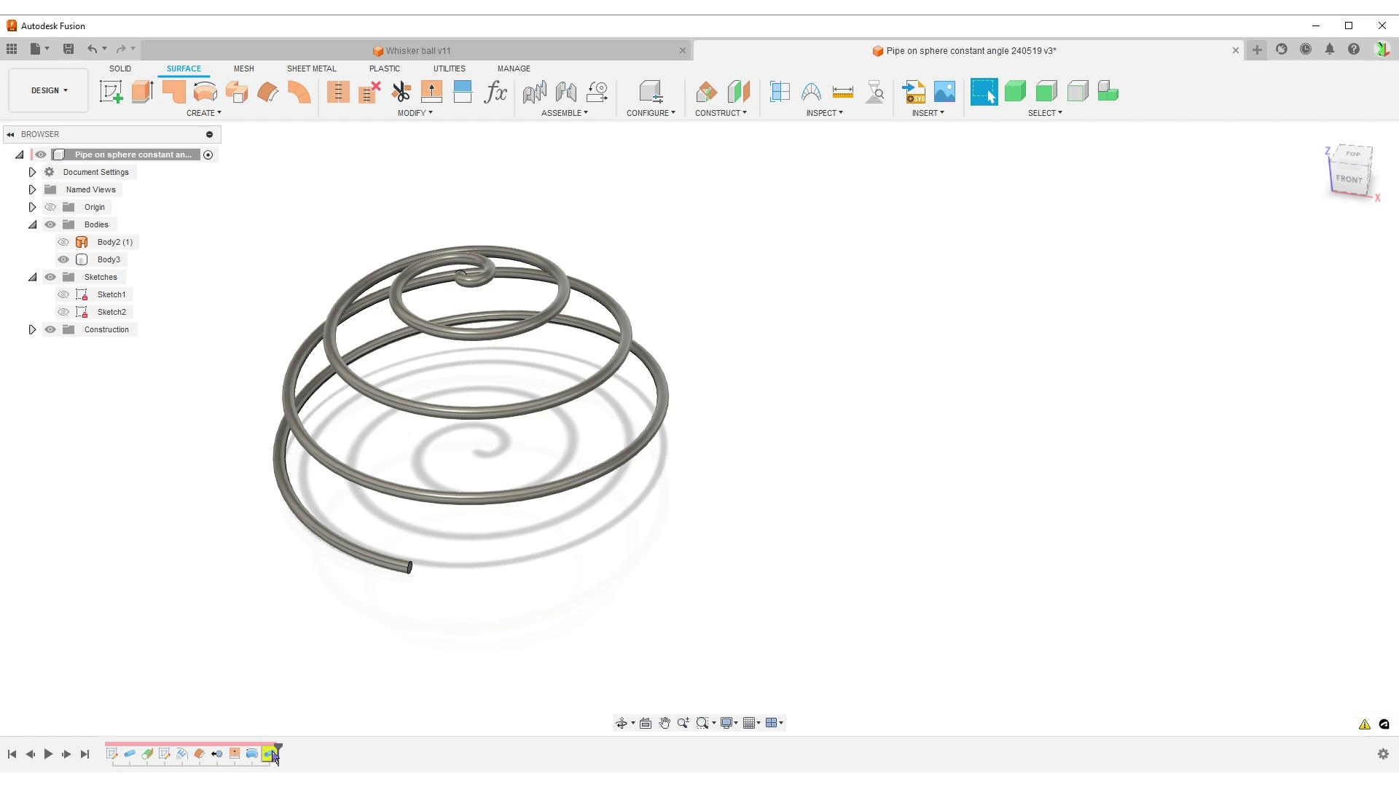
click(273, 756)
Step: Delete the Pipe2 spring pipe and show the spiral surface Body2 again
key(Delete)
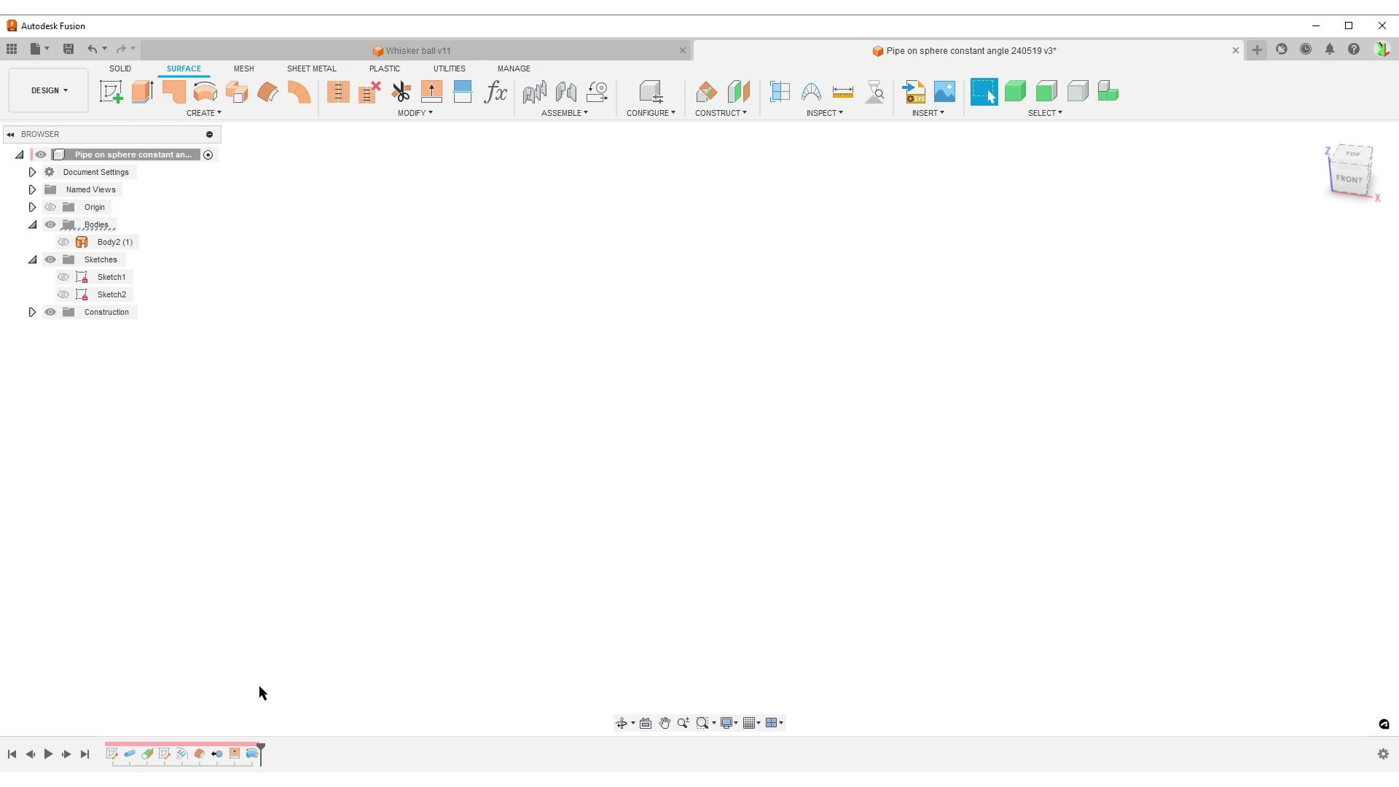
click(63, 242)
shift+middle_drag(920, 533, 959, 558)
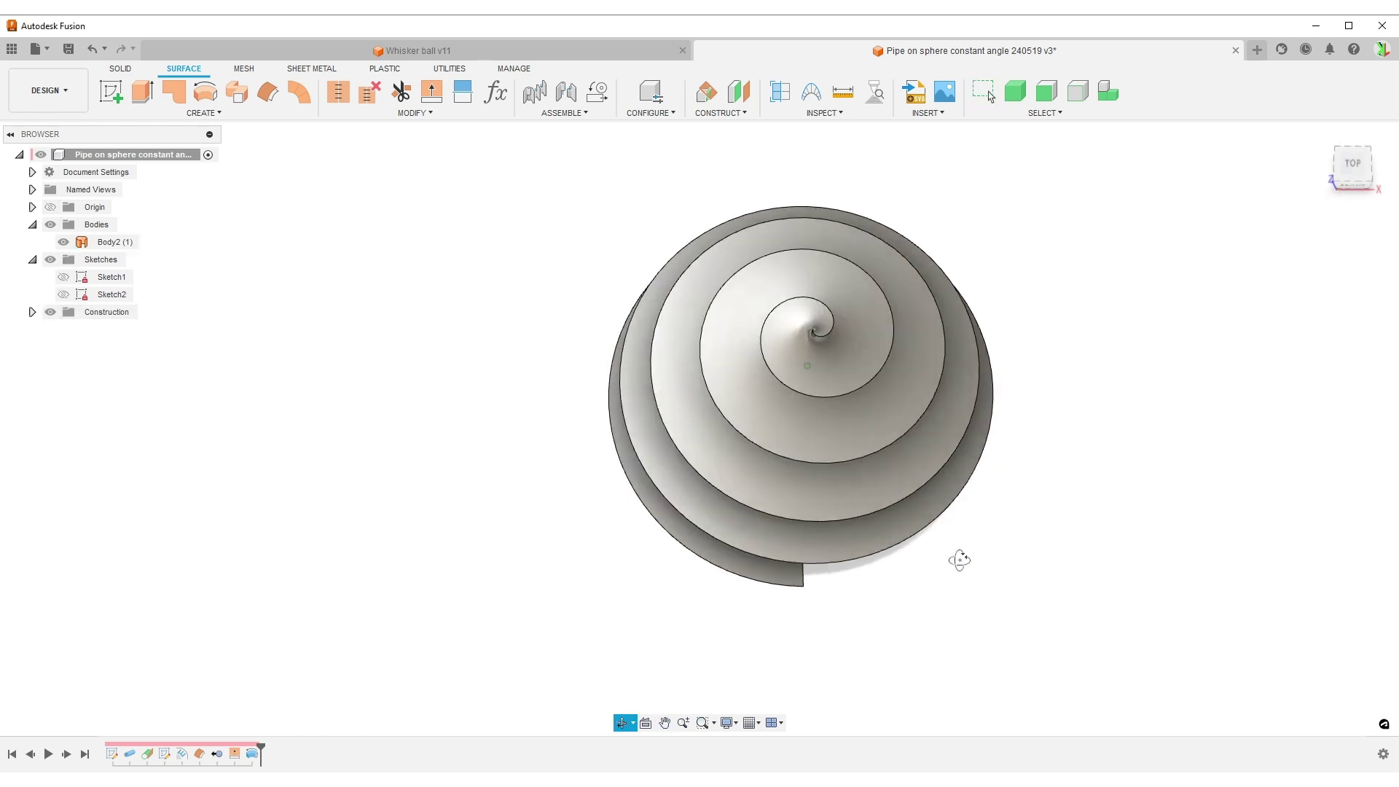
click(833, 375)
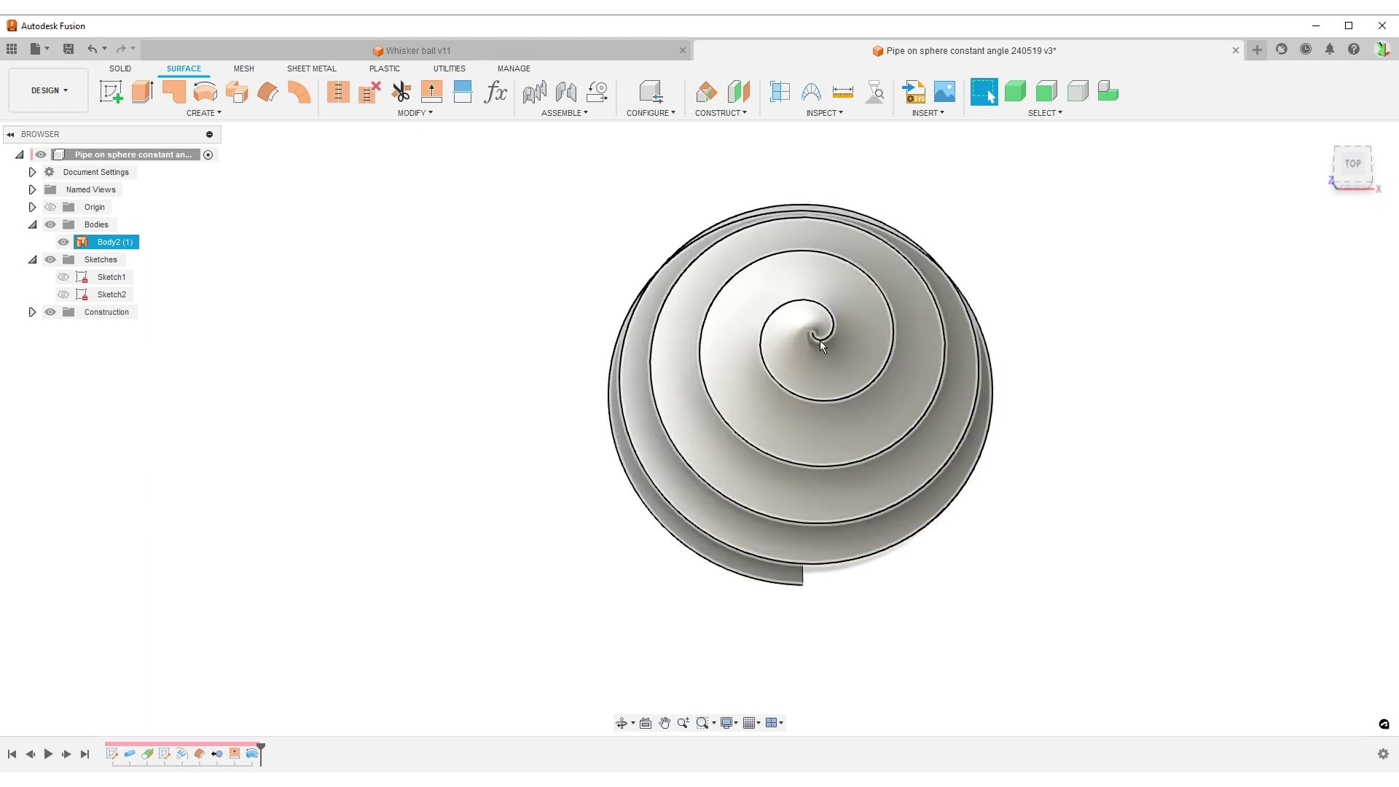
click(981, 563)
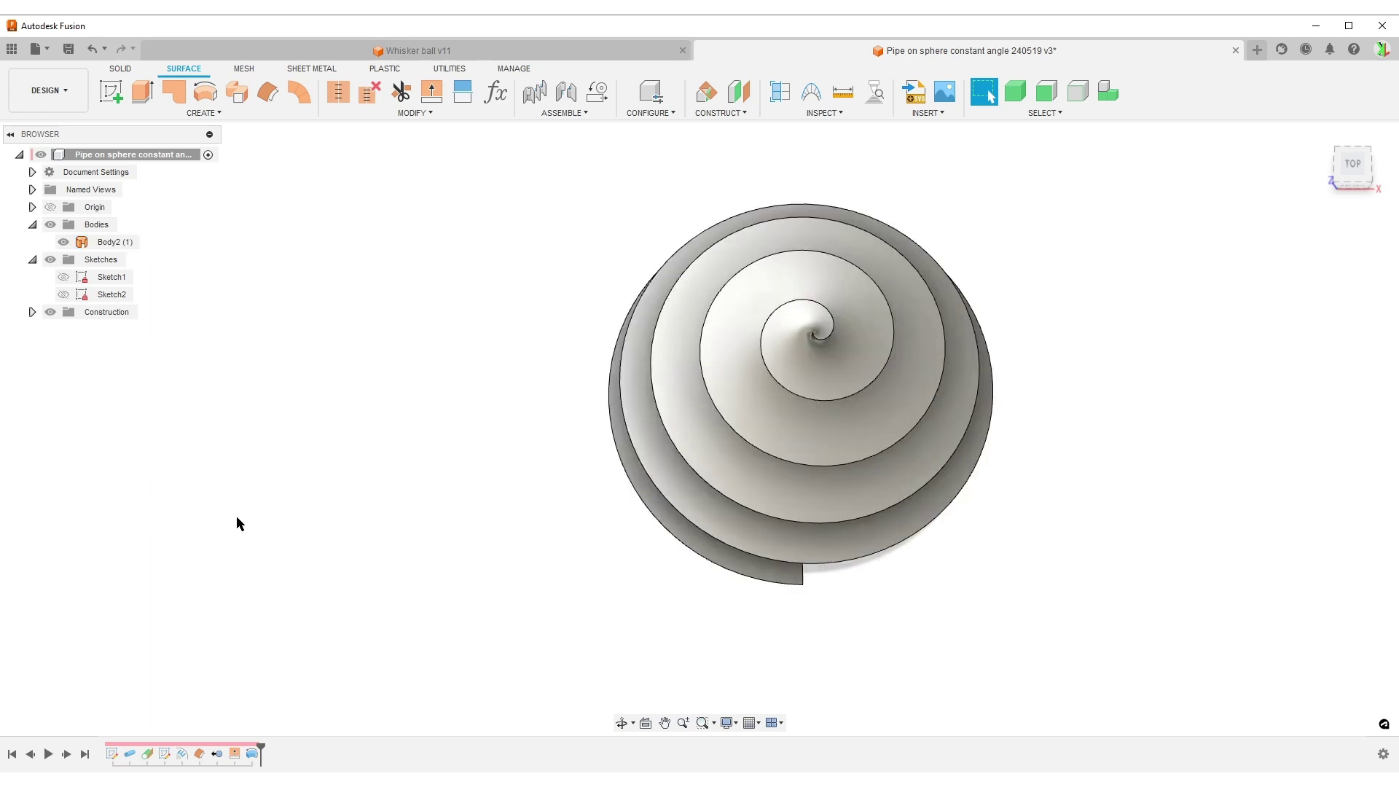
Step: On the bottom origin plane, sketch a circle centred at the origin with diameter Sphere_OD/6
click(111, 93)
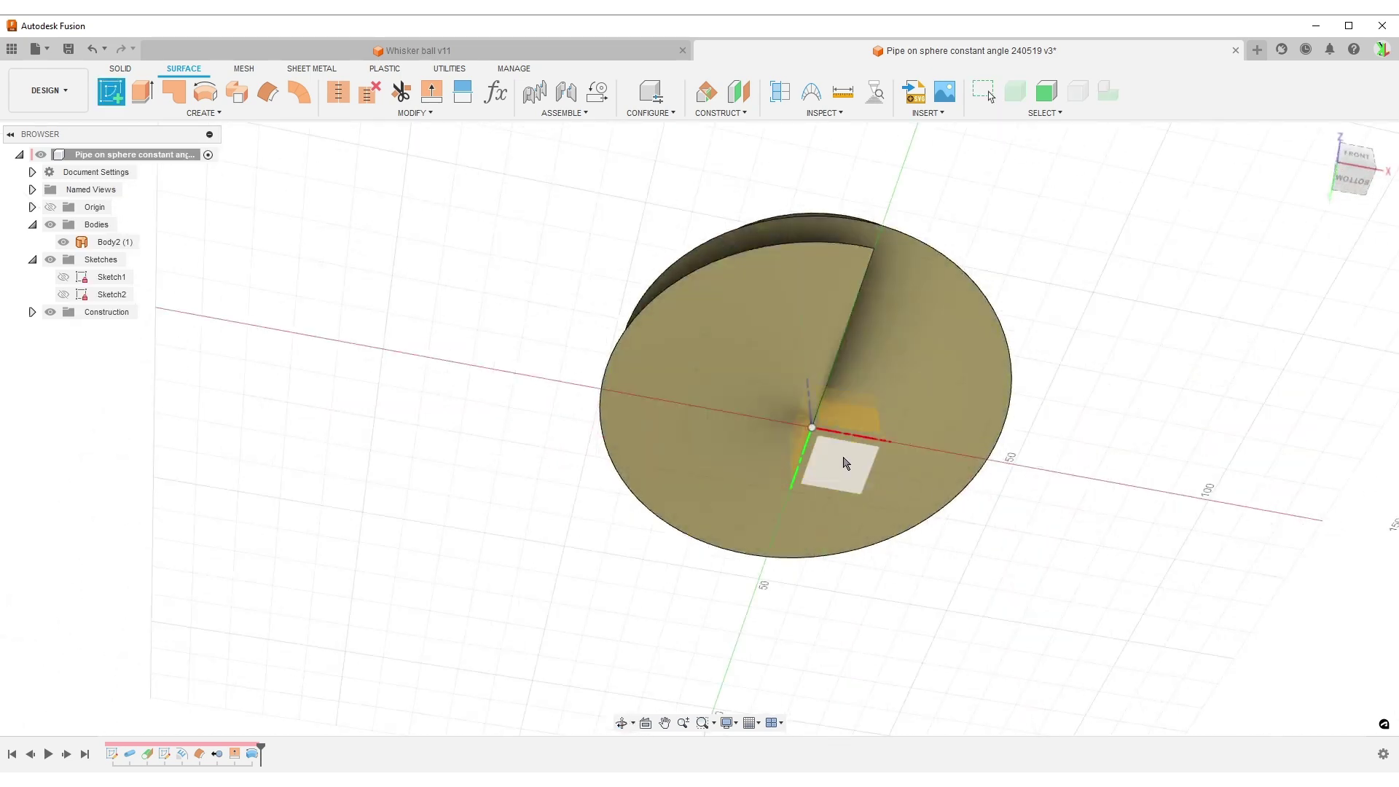
click(838, 467)
key(c)
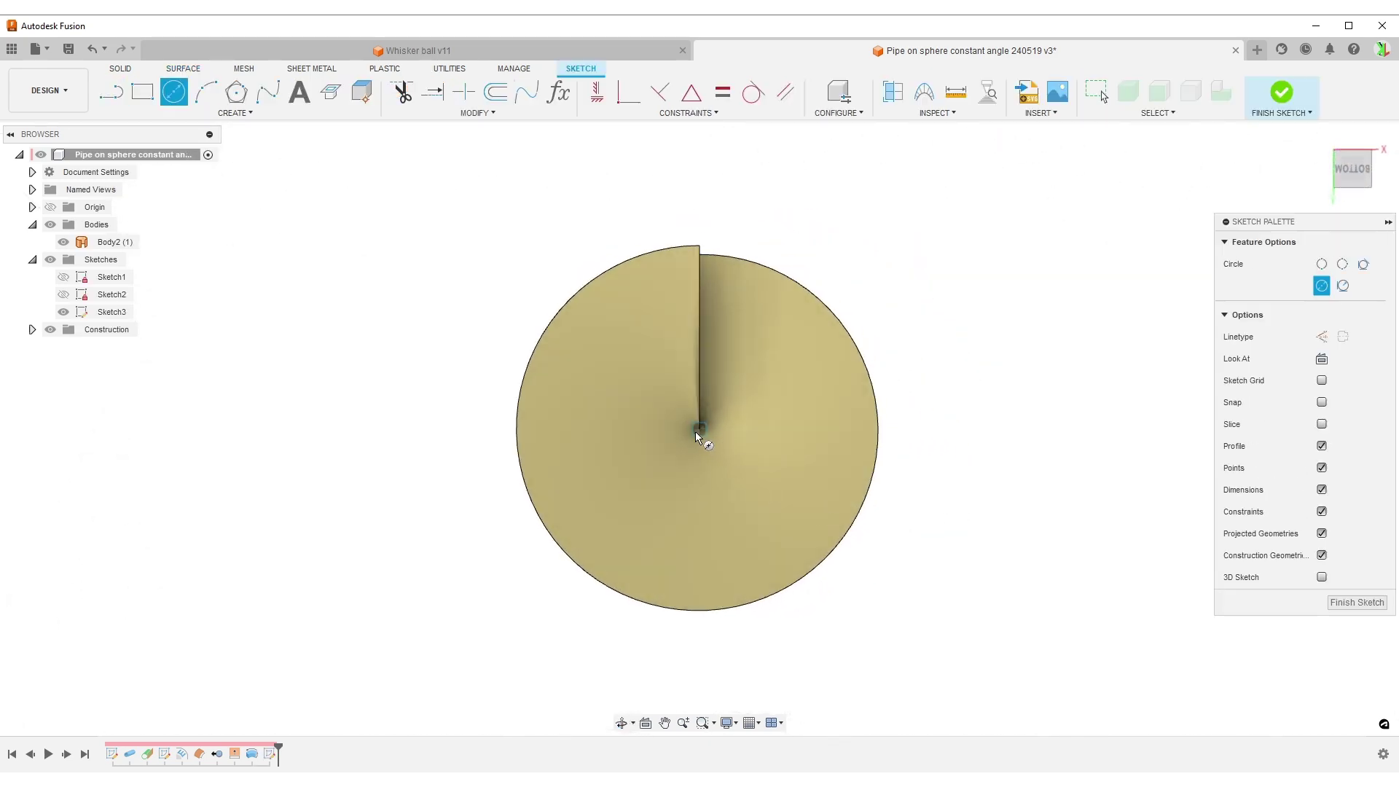
click(698, 429)
text(Sphere_OD)
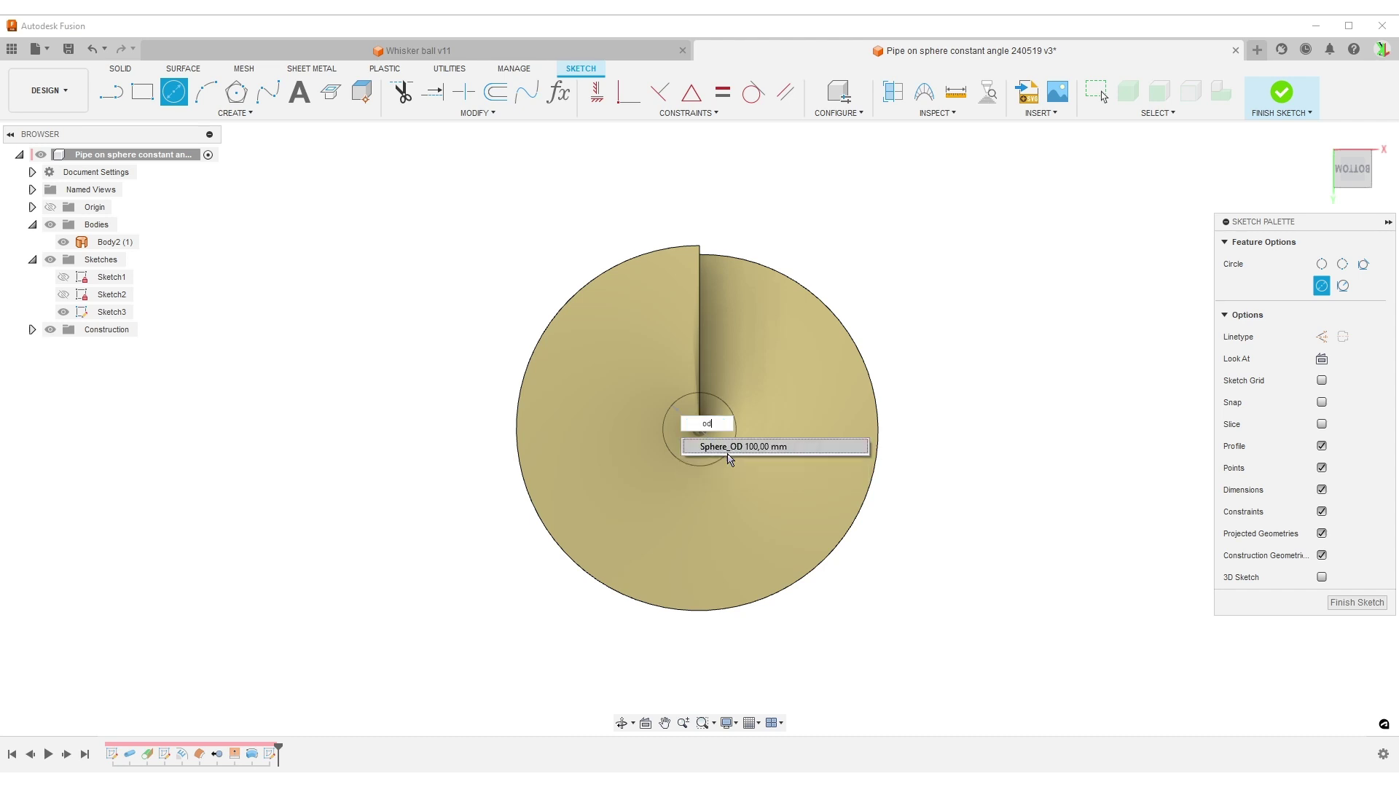
key(Return)
key(Return)
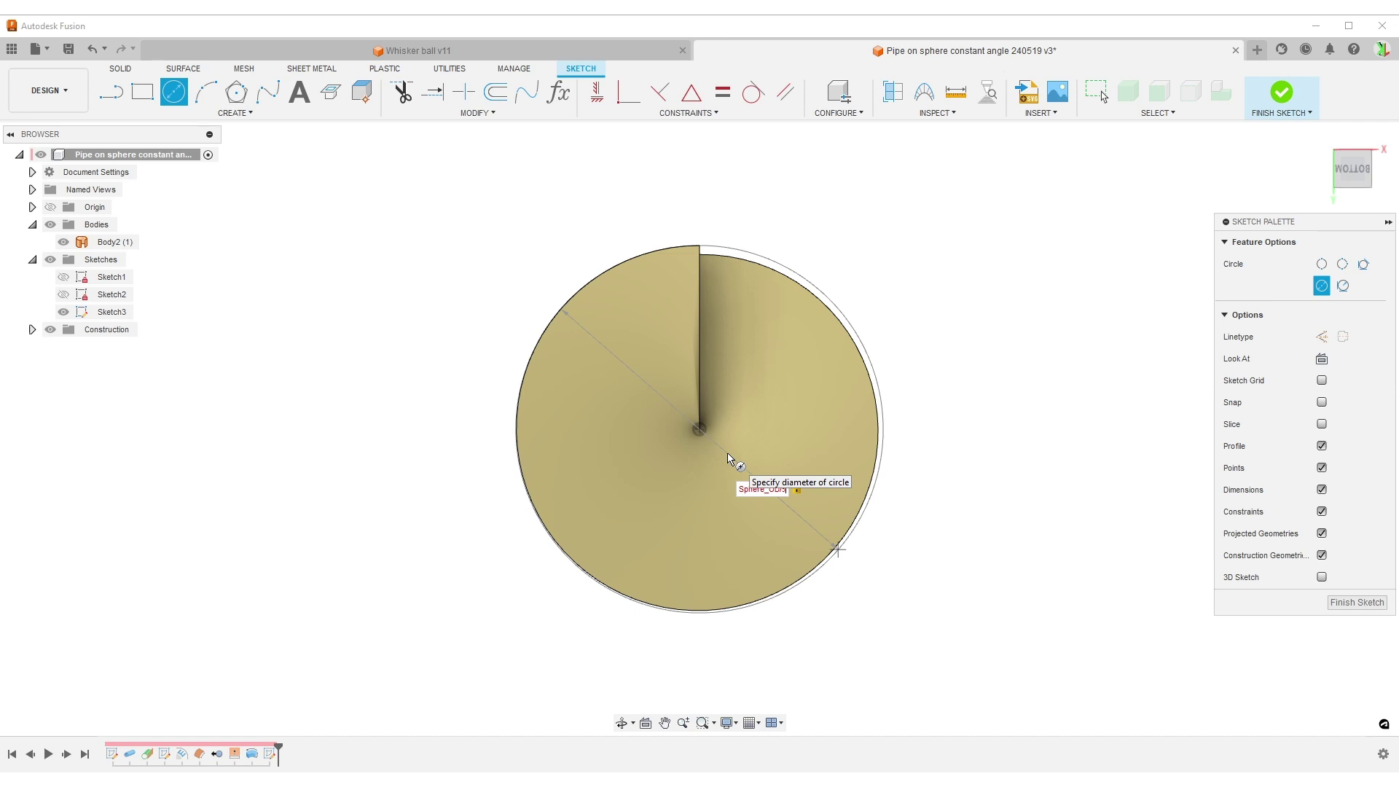
text(/5)
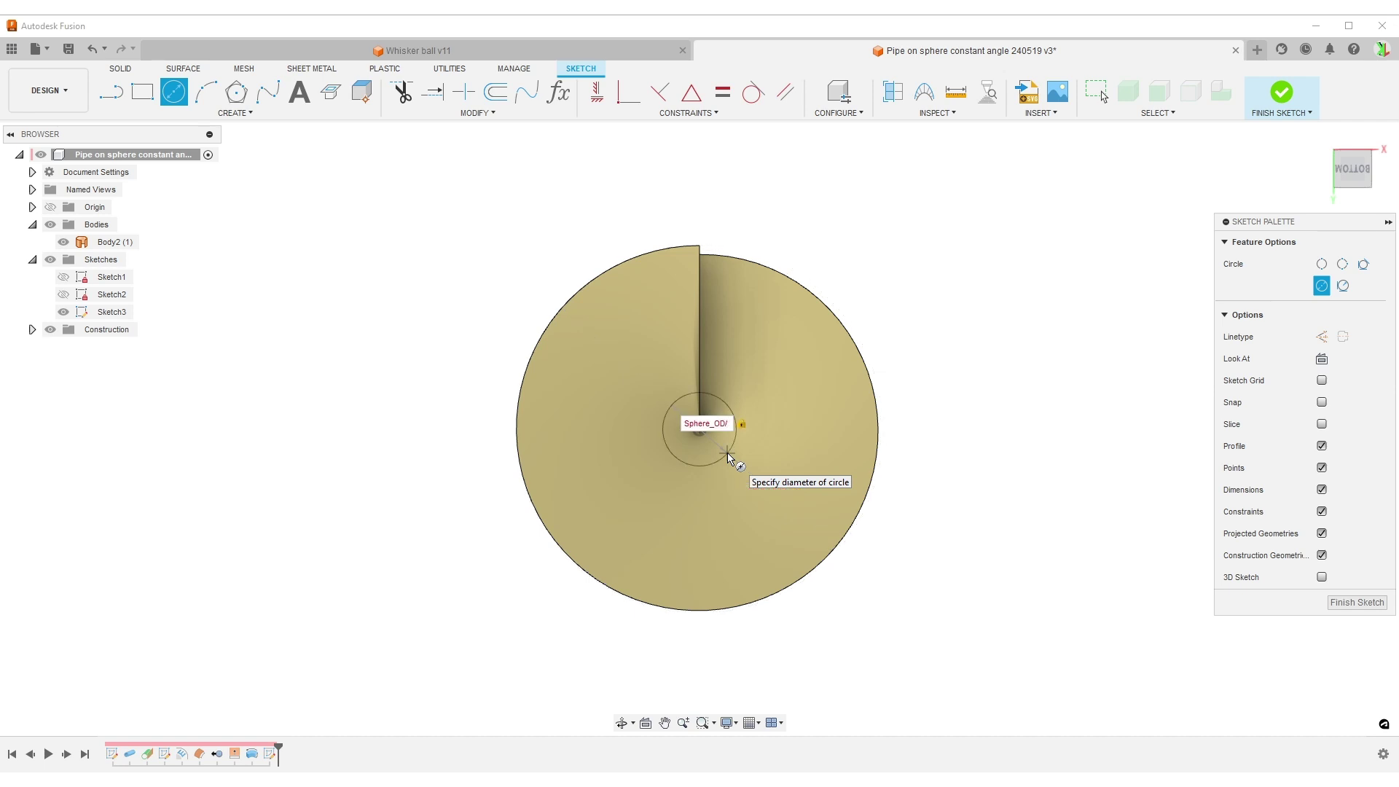
key(Return)
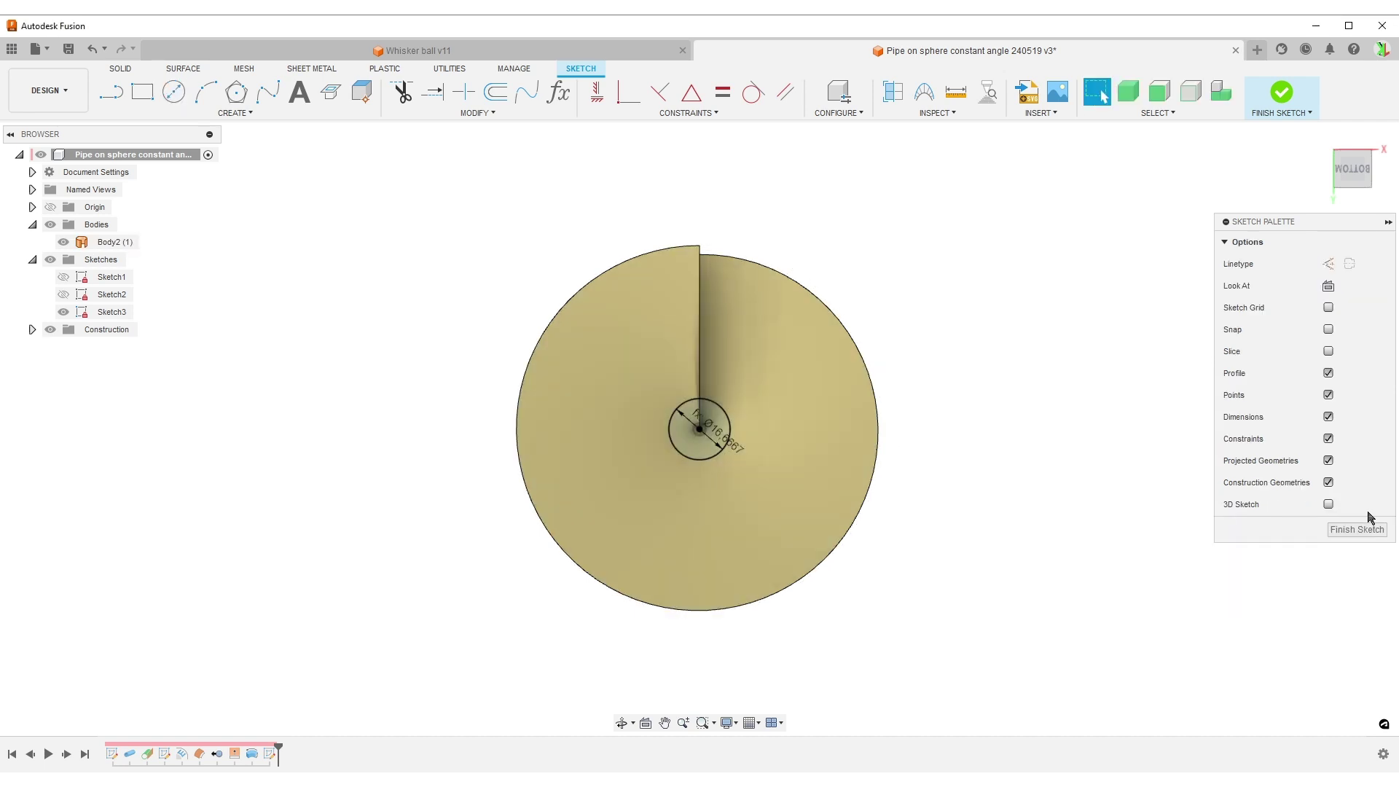
Step: Extrude Sketch3's small circle a distance of Sphere_OD as a Cut through the spiral surface
click(1356, 530)
key(e)
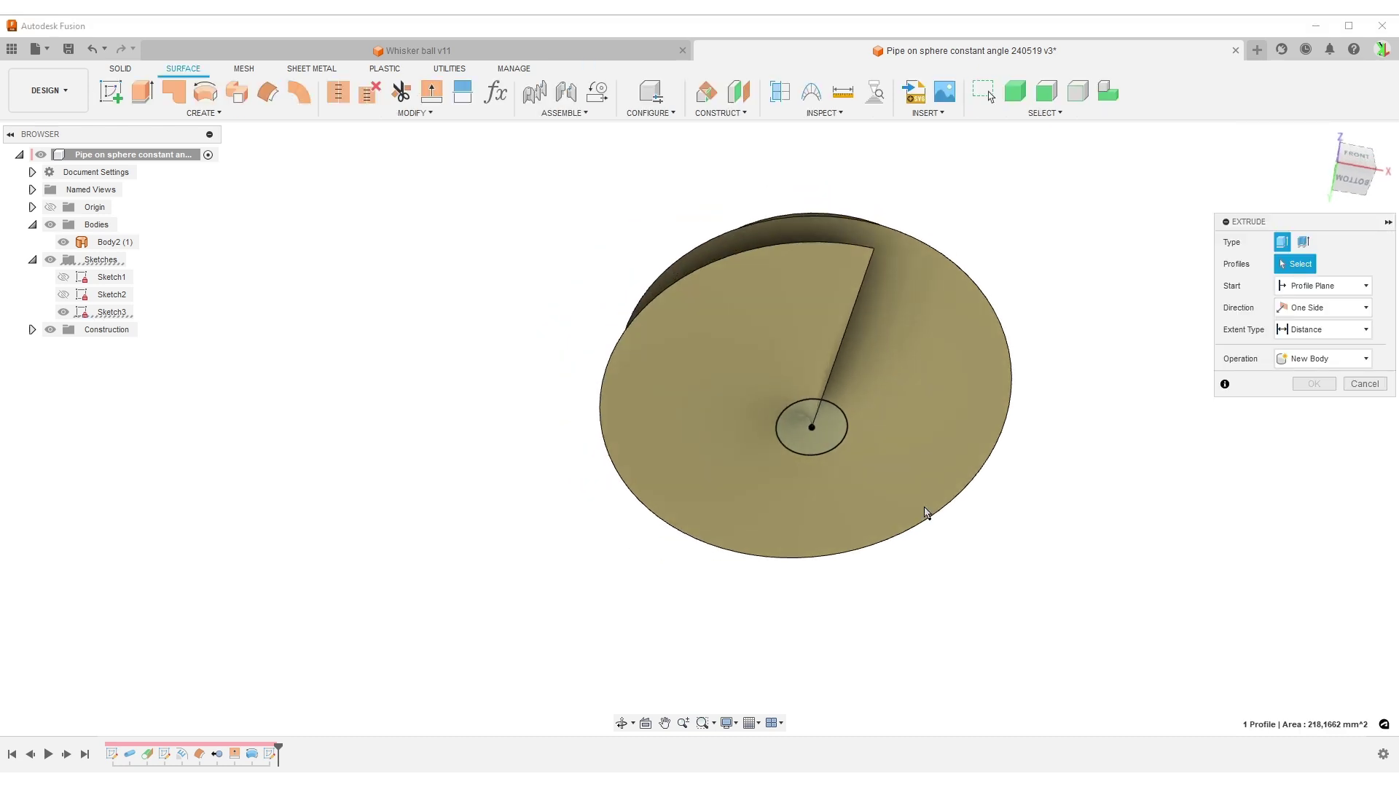
click(828, 430)
click(1322, 329)
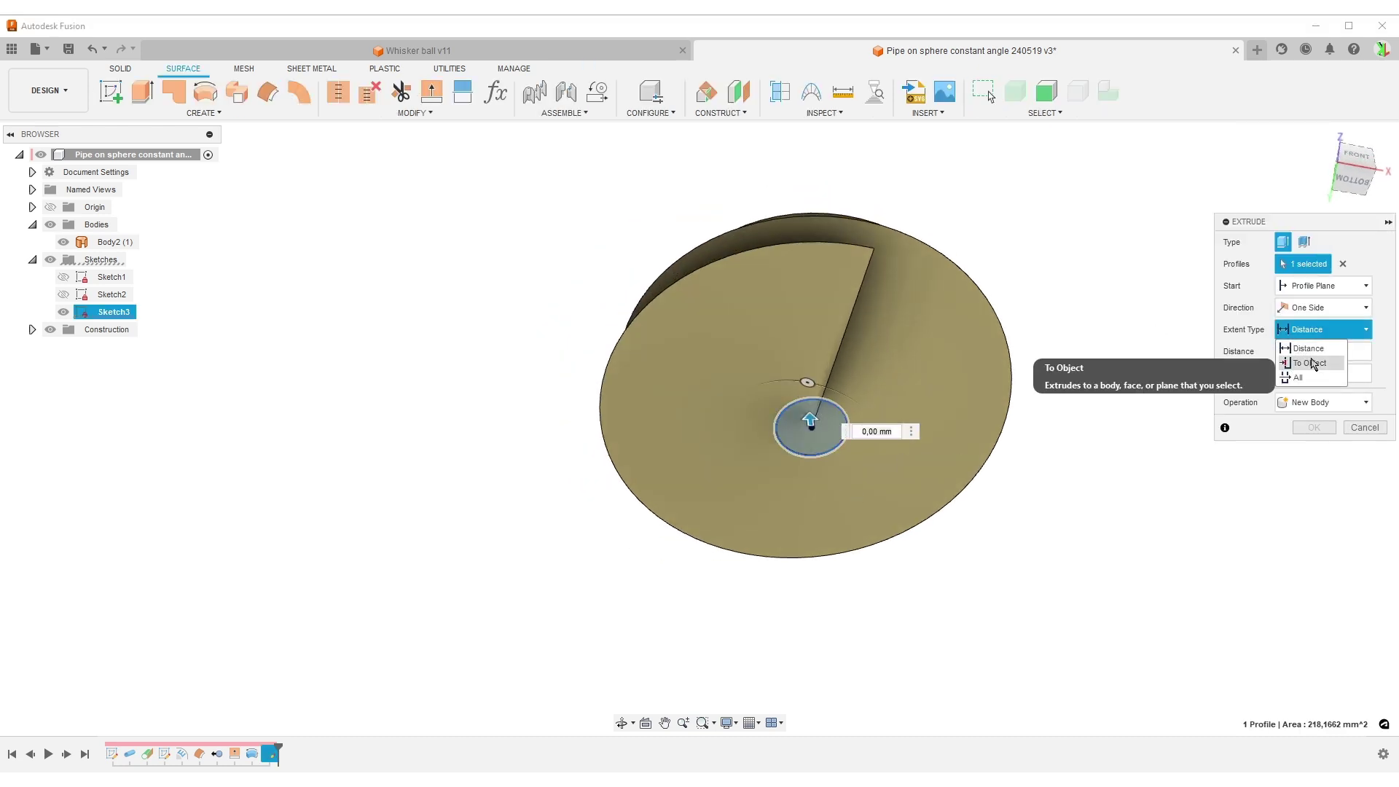
click(1307, 349)
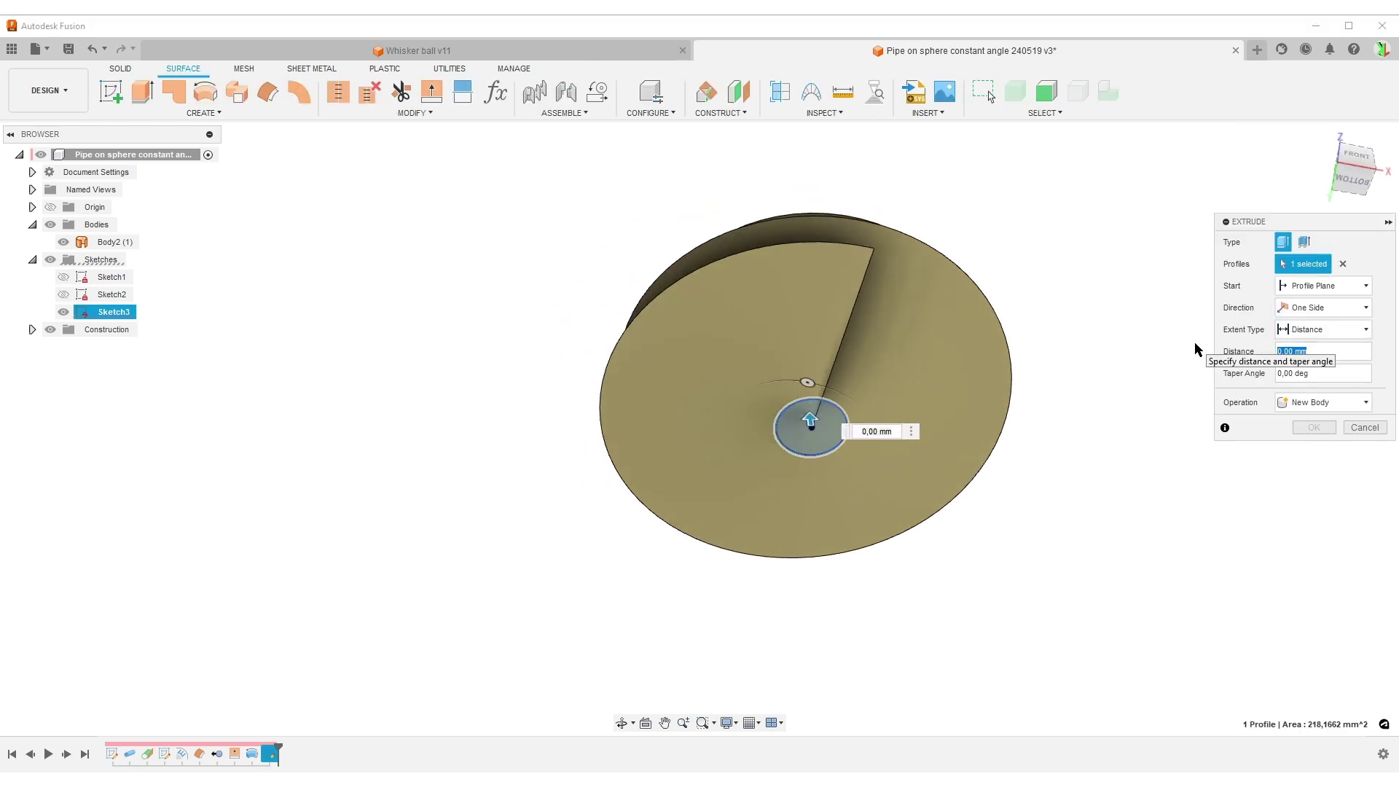
text(od)
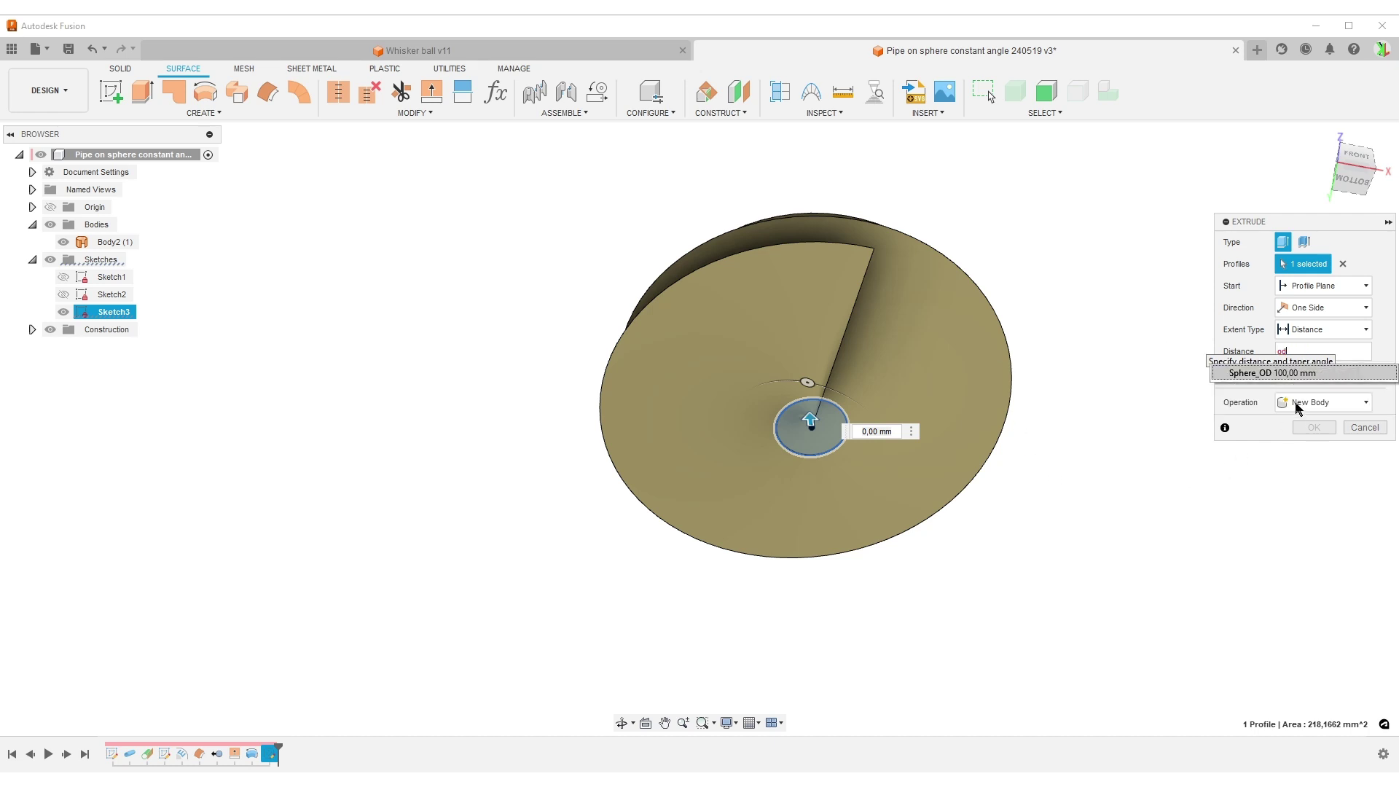
key(Return)
shift+middle_drag(987, 568, 889, 435)
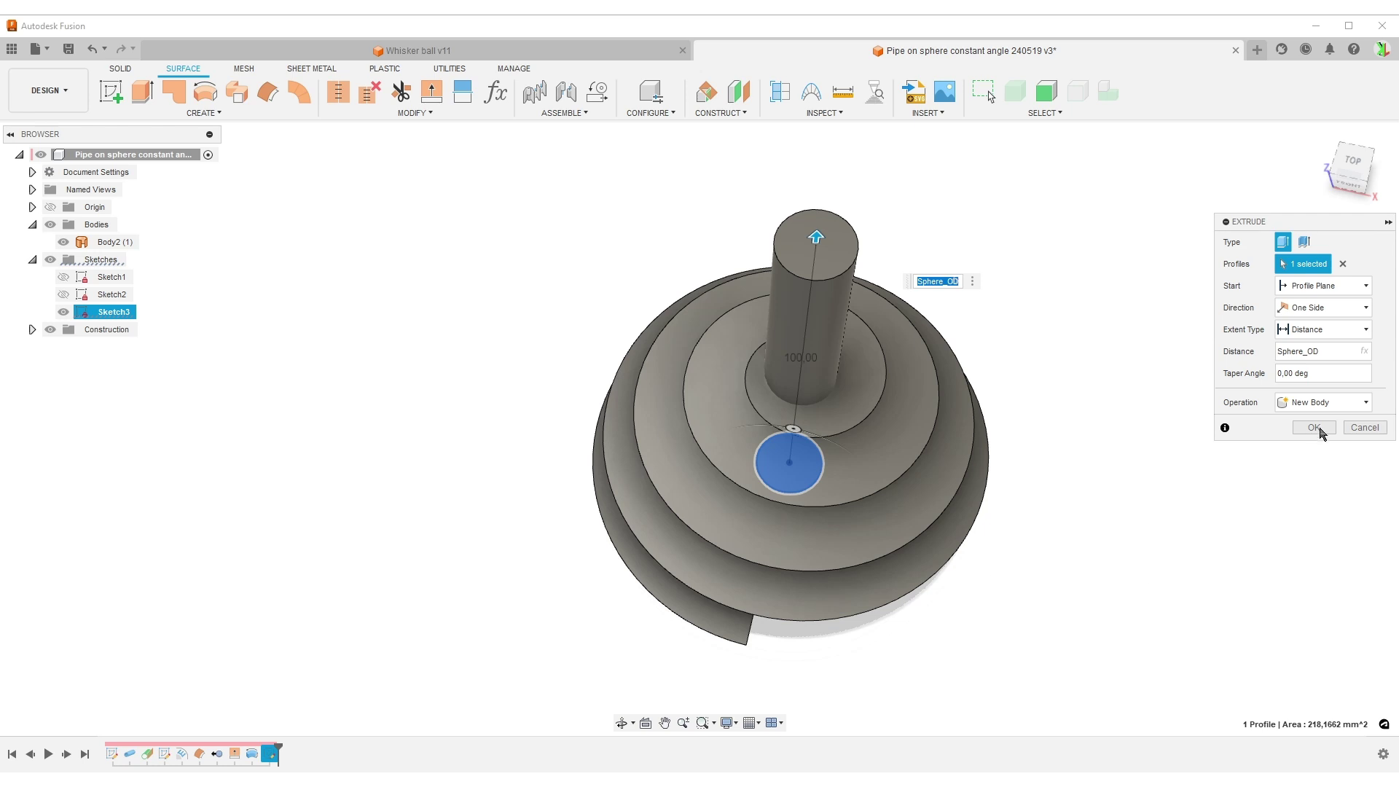
click(1322, 402)
click(1321, 444)
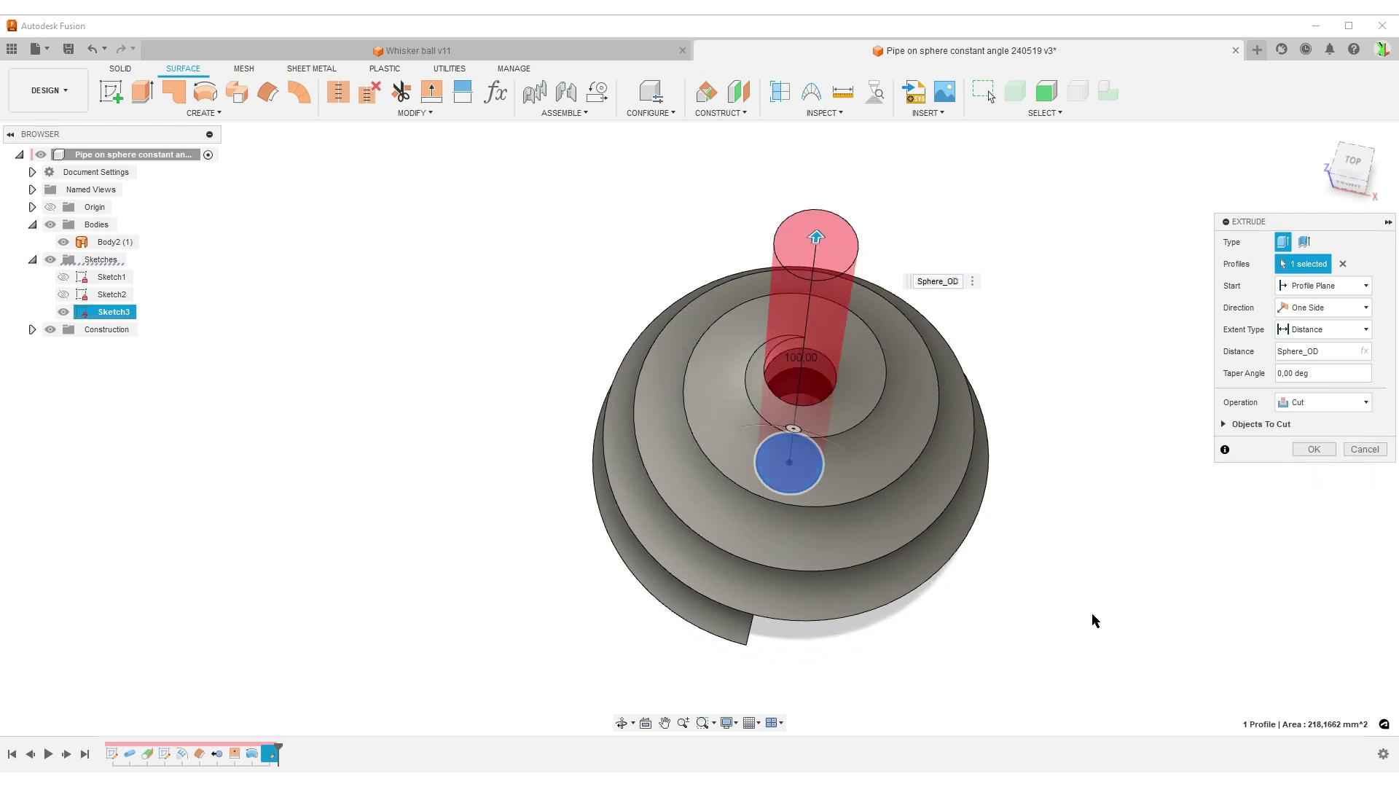
click(1313, 449)
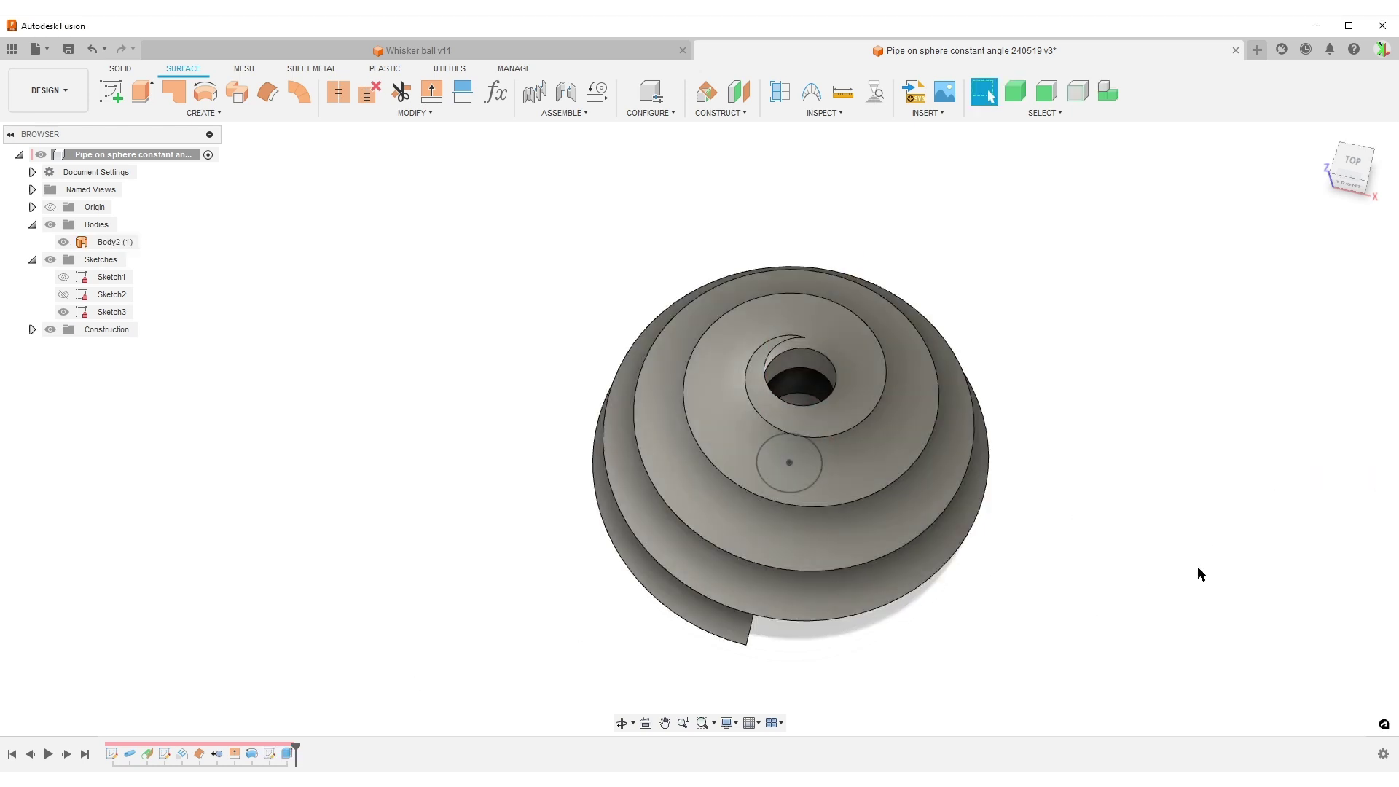
Step: Run a 3 mm pipe along the holed spiral surface's edge, creating Body4
text(spip)
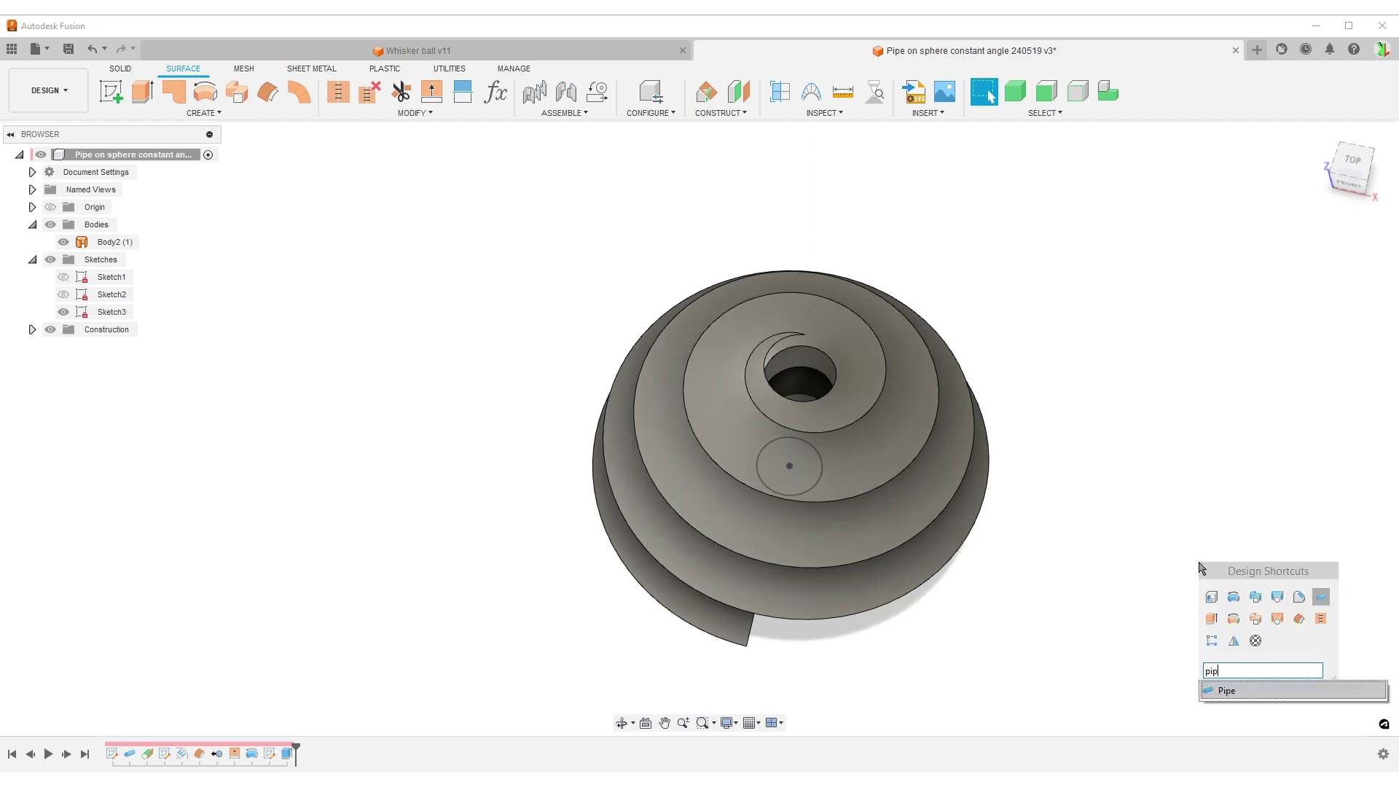
click(1241, 690)
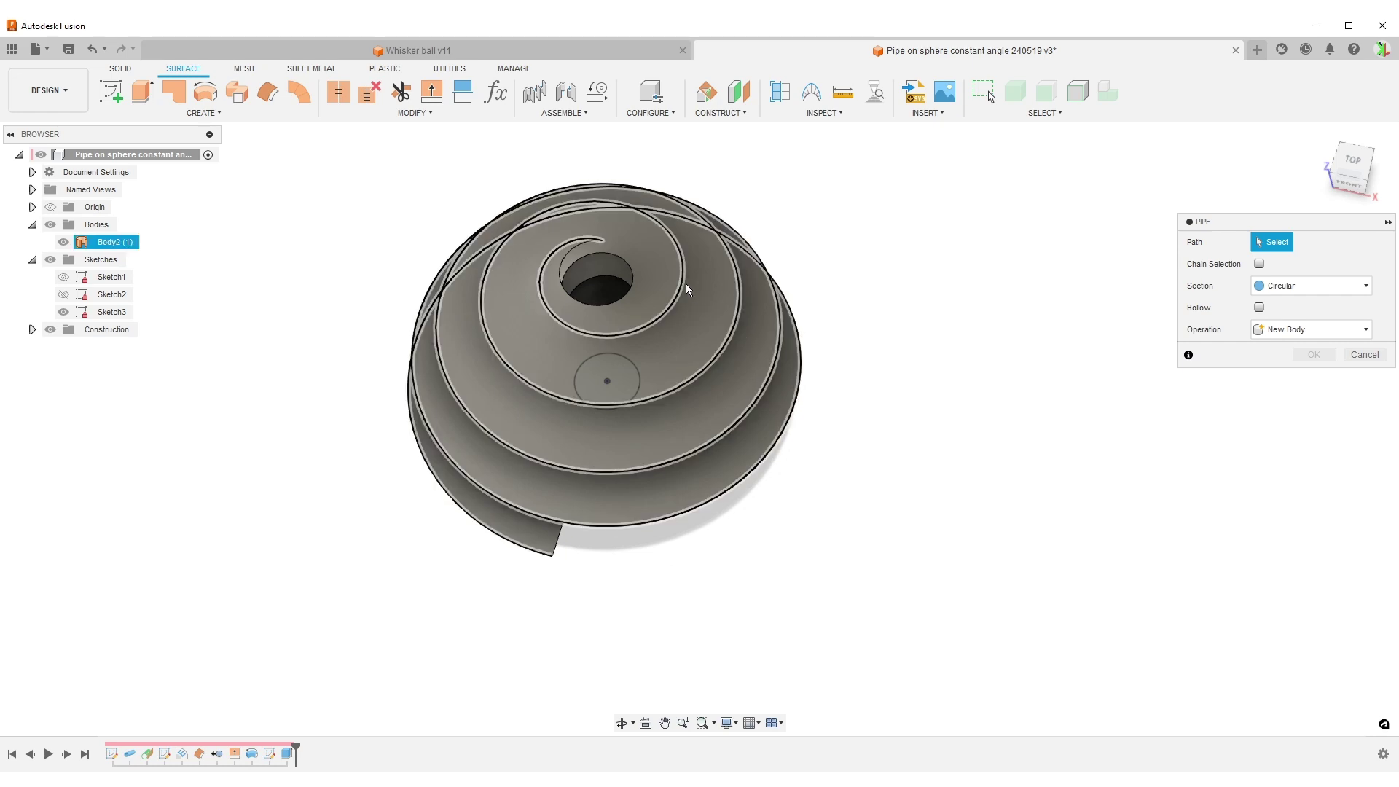
click(686, 284)
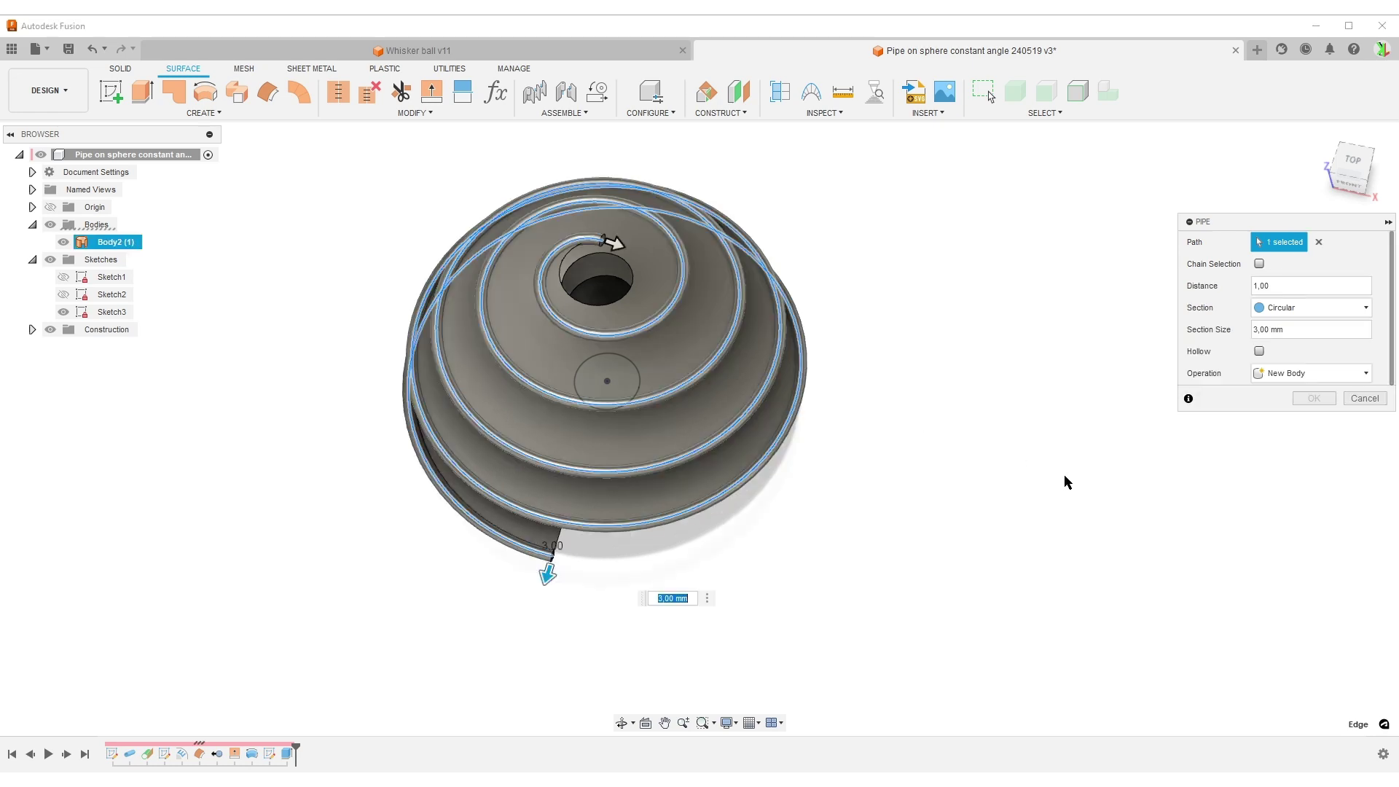
shift+middle_drag(1043, 506, 936, 340)
shift+middle_drag(976, 440, 765, 462)
scroll(765, 462, up, 3)
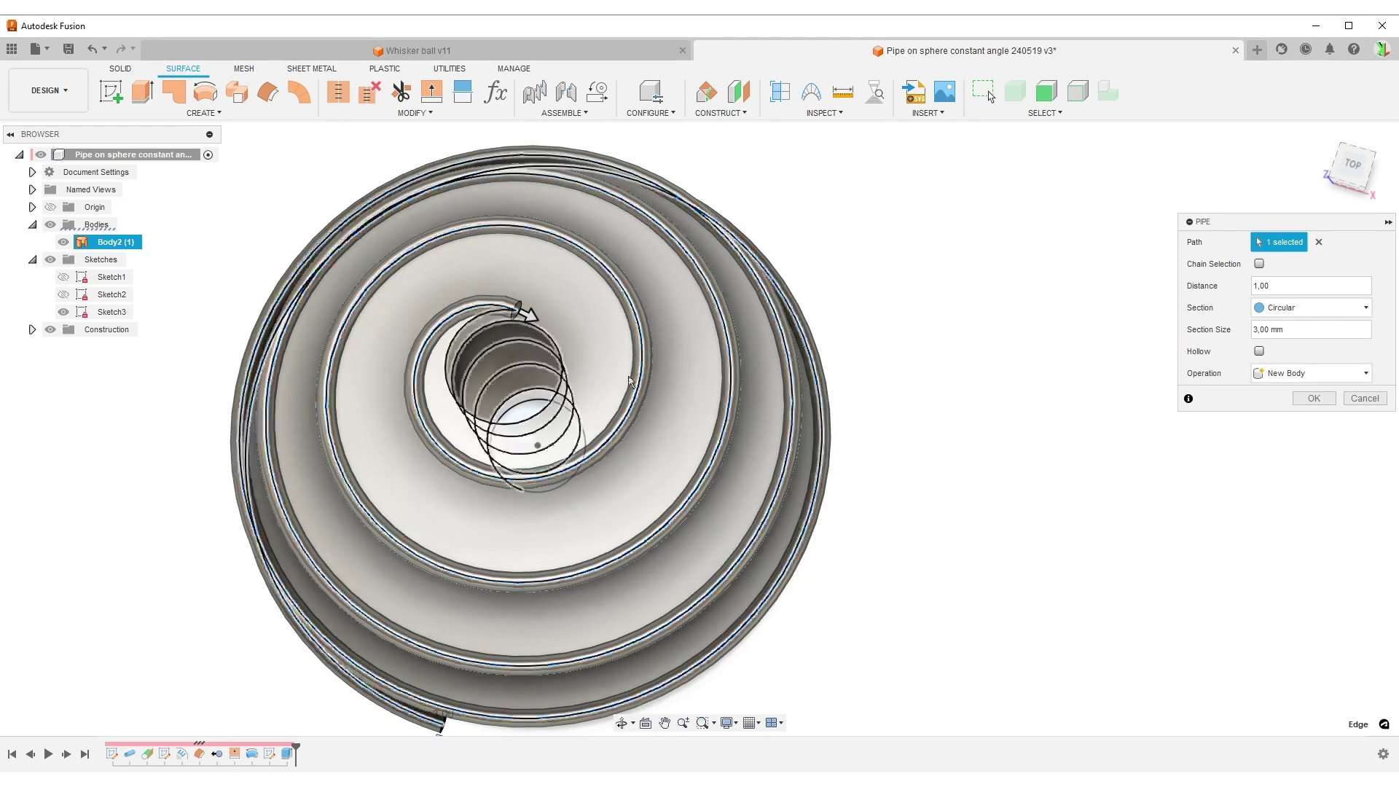
scroll(1198, 458, down, 4)
click(1315, 398)
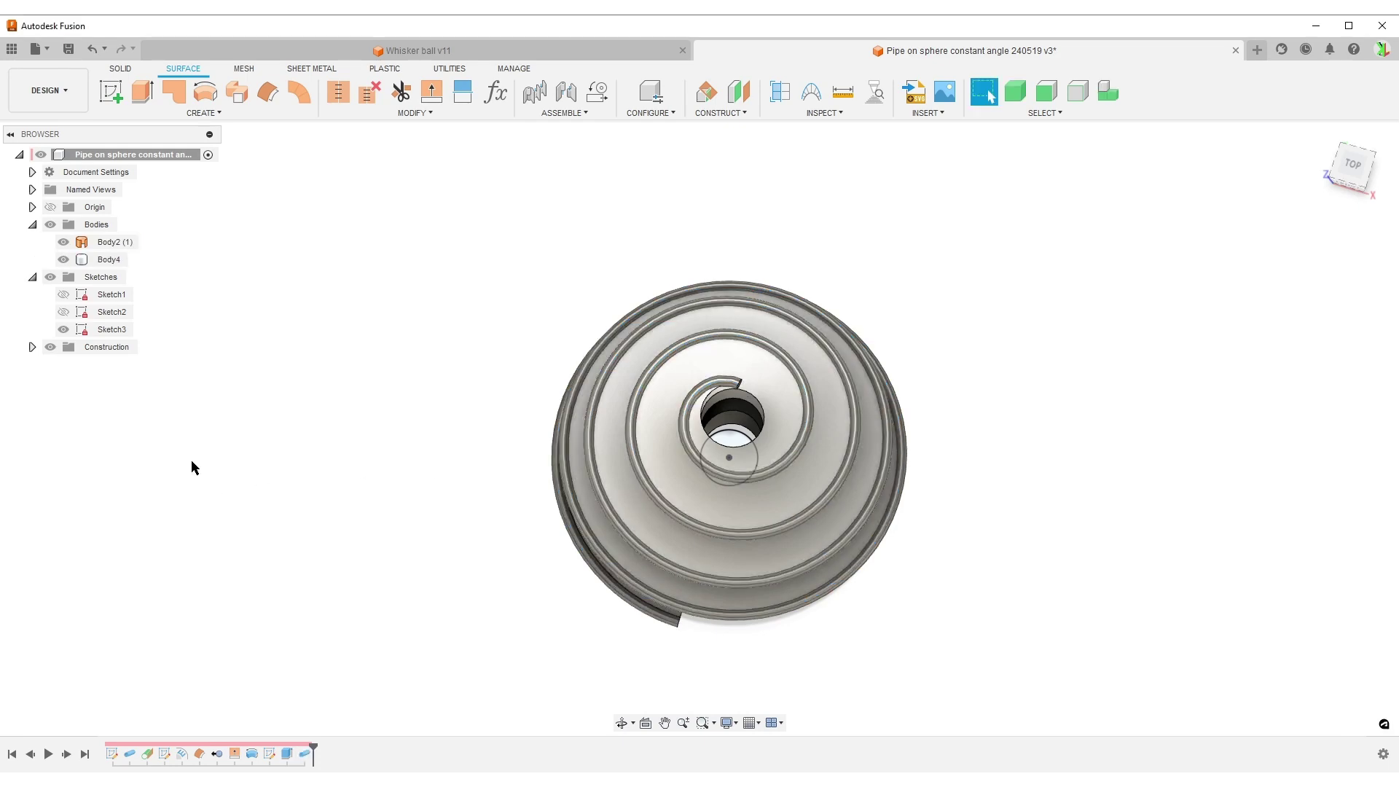
Step: Remove the spiral surface Body2 and hide Sketch3, leaving only the wire pipe
right_click(104, 266)
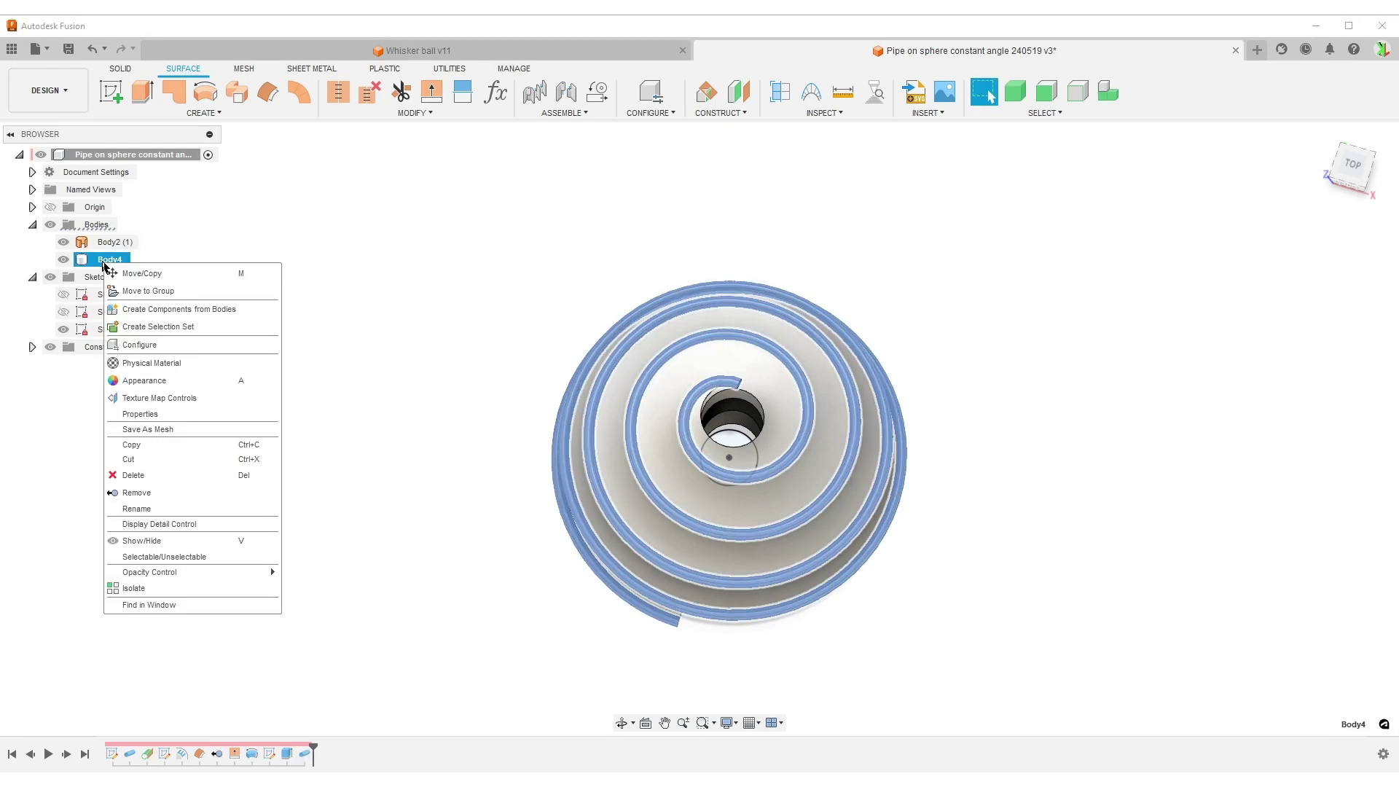
click(162, 493)
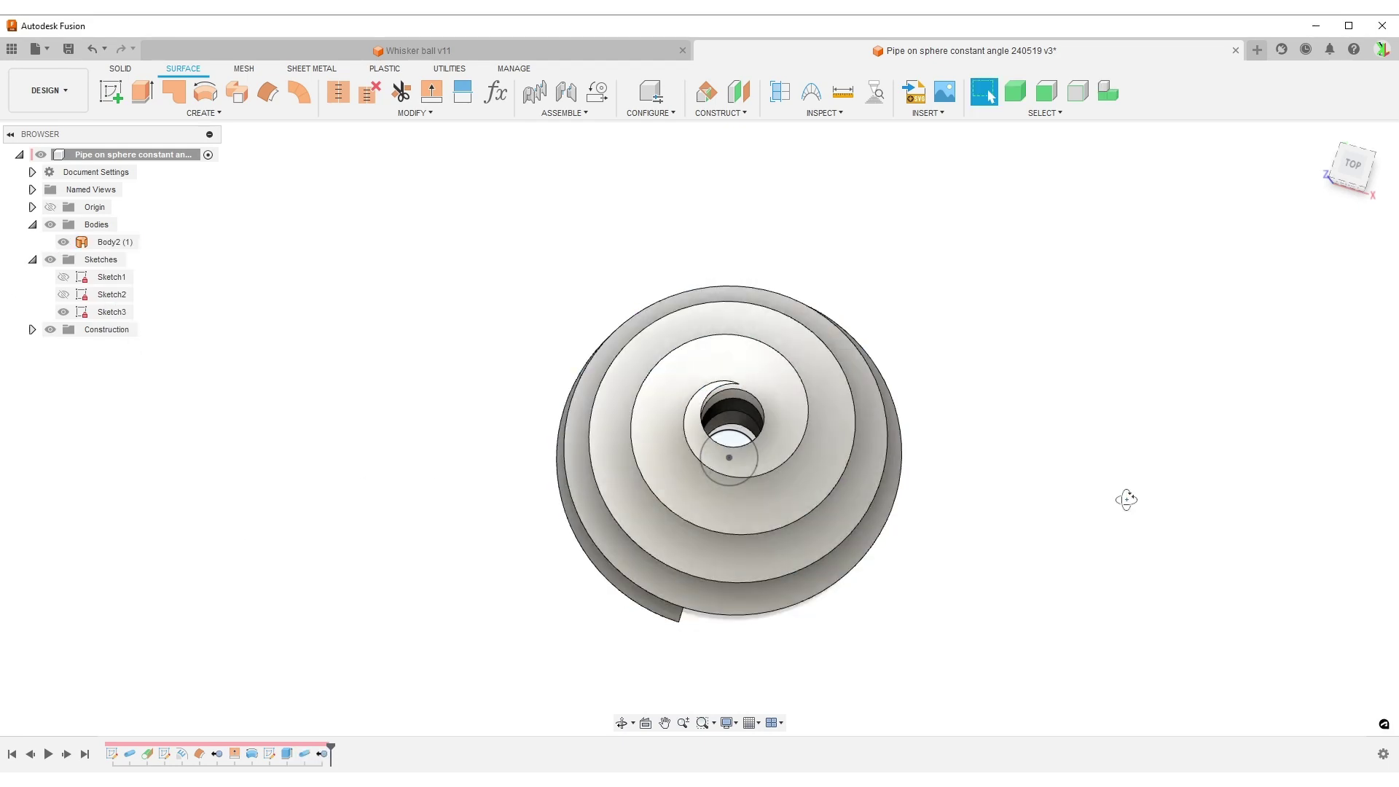
key(ctrl+z)
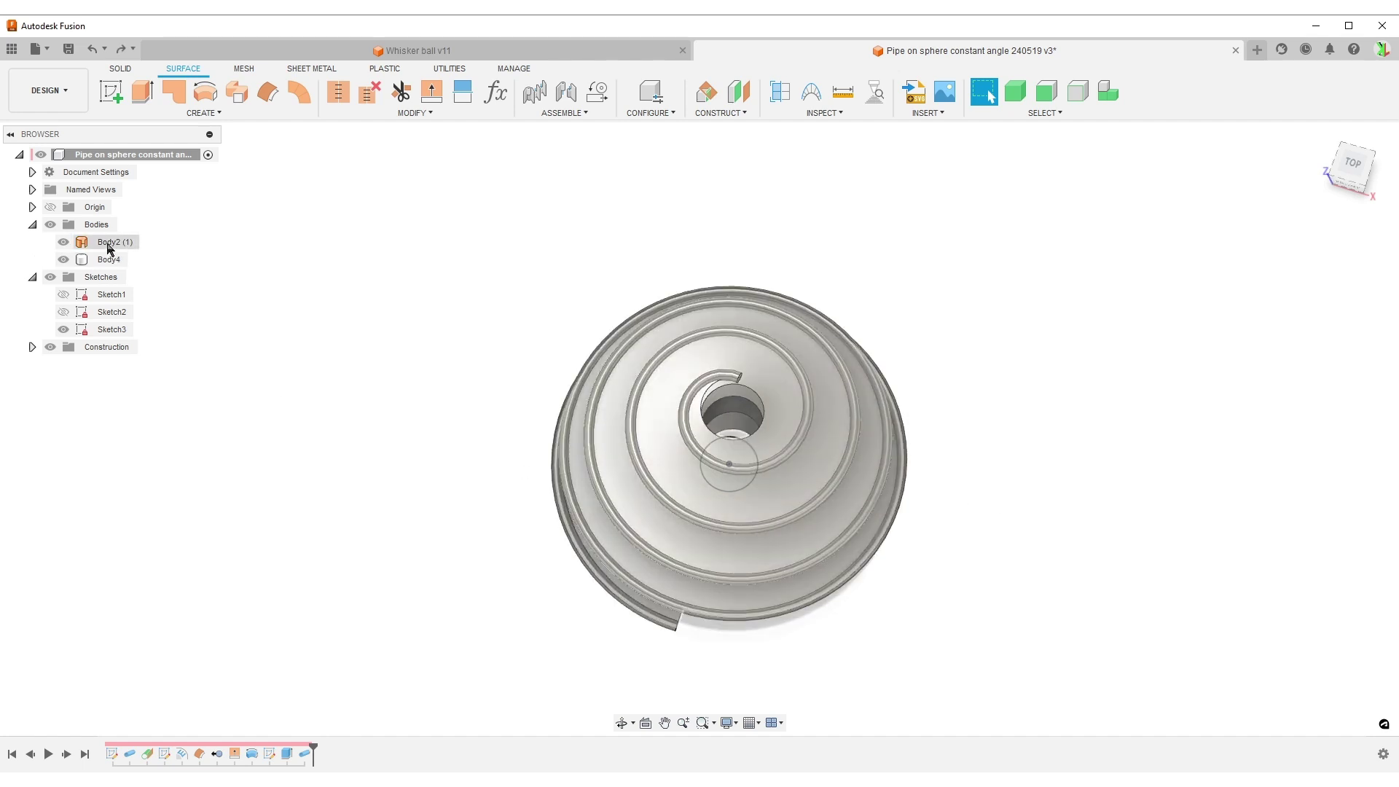
right_click(108, 245)
click(160, 492)
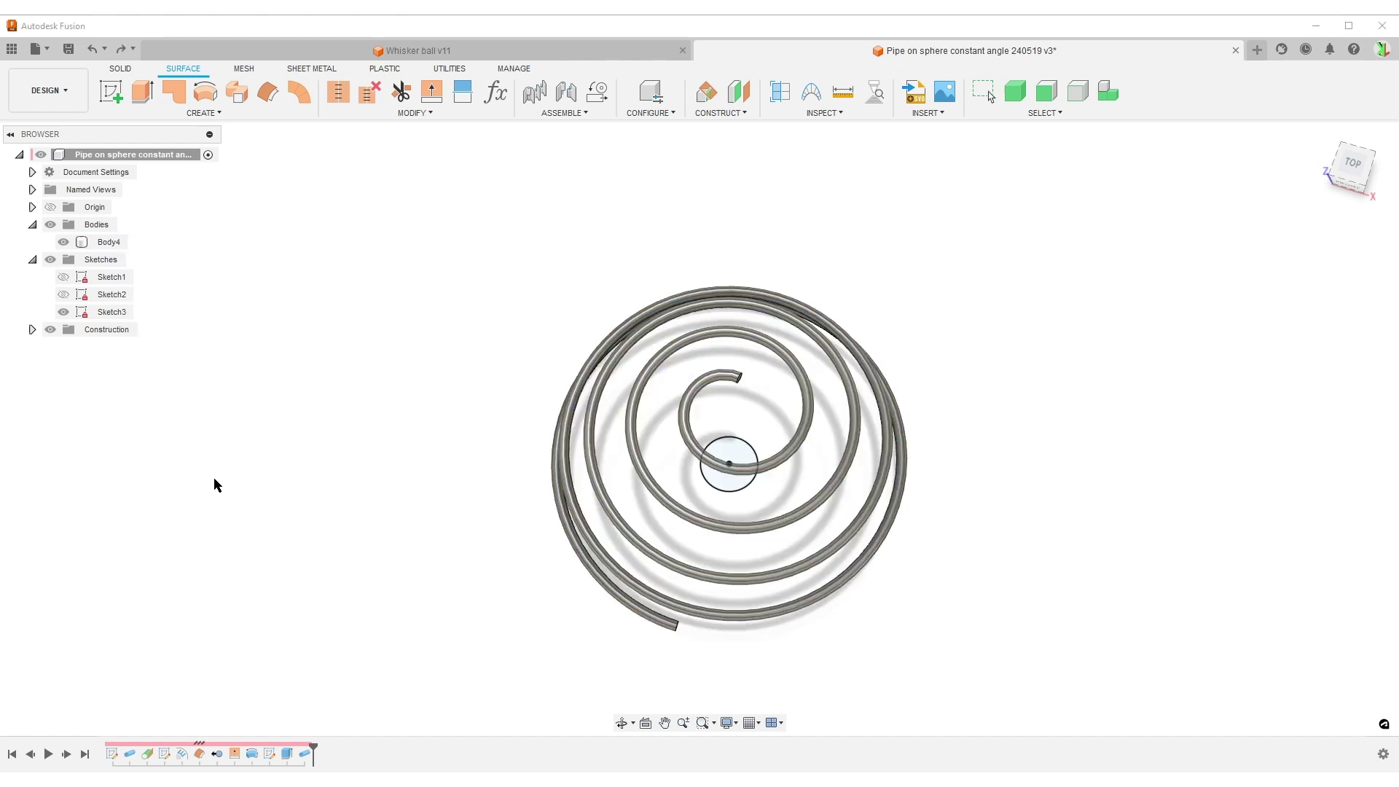
shift+middle_drag(1136, 536, 1119, 486)
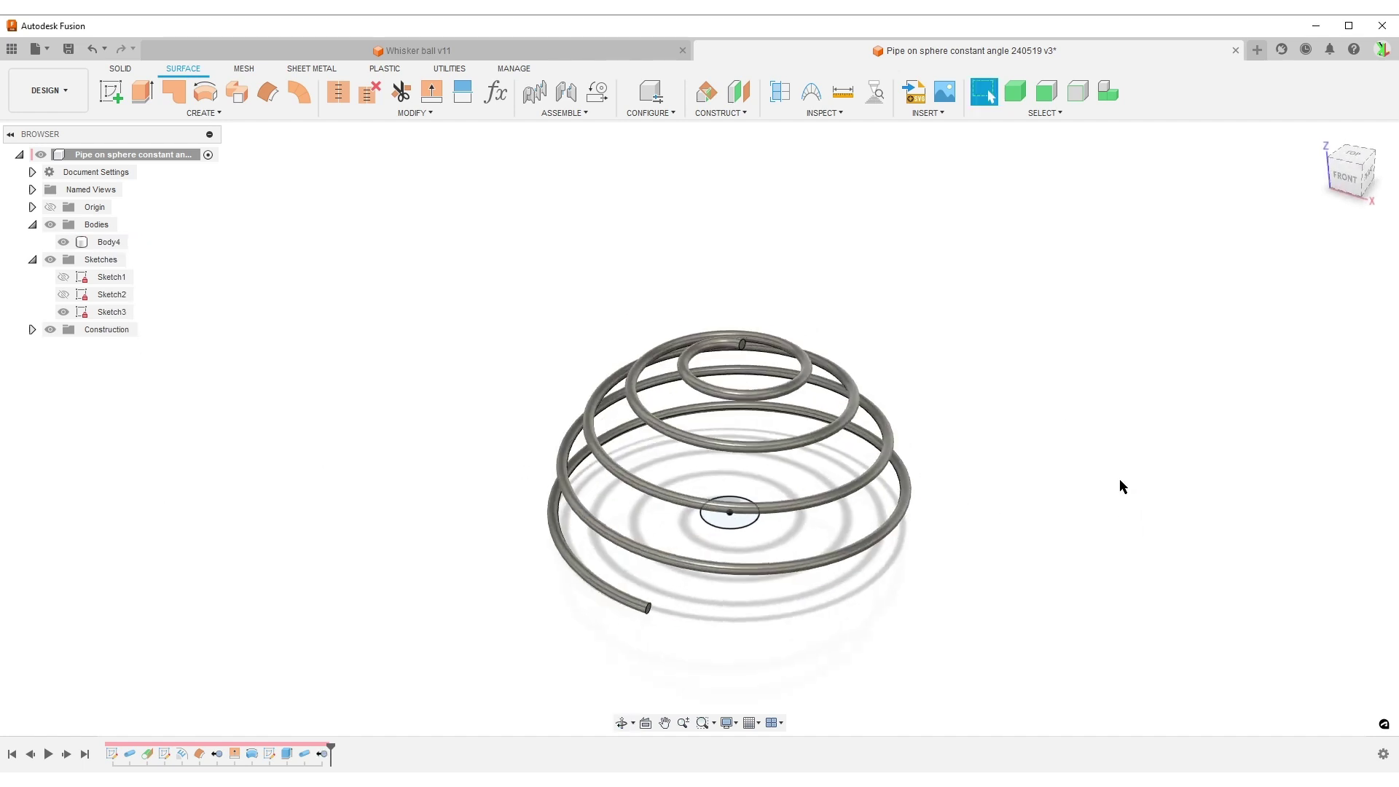
click(63, 312)
mouse_move(1117, 404)
shift+middle_down()
mouse_move(1095, 347)
mouse_move(1168, 452)
shift+middle_up()
scroll(788, 299, up, 3)
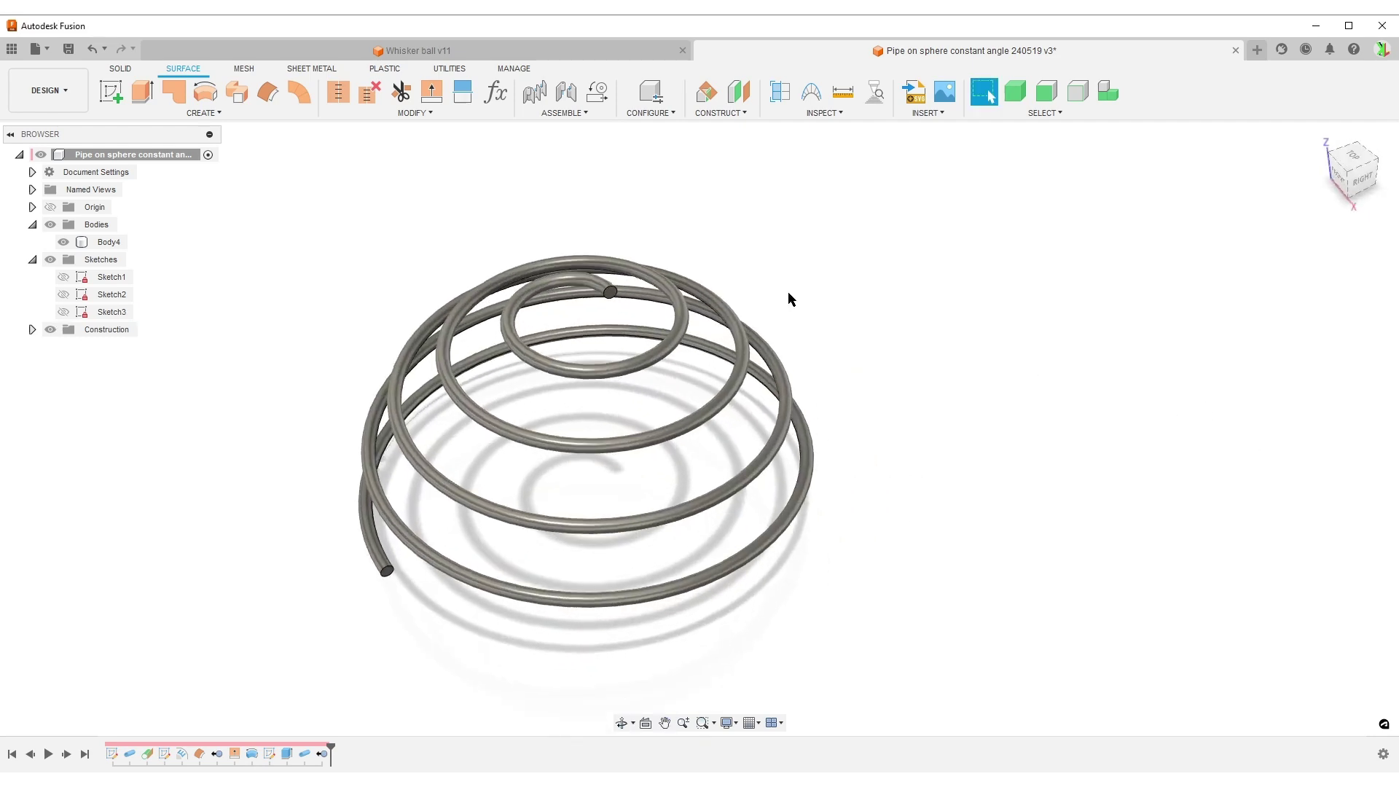
Step: Try Turn_count values of 6 and then 3 in the parameters list
click(502, 109)
click(804, 334)
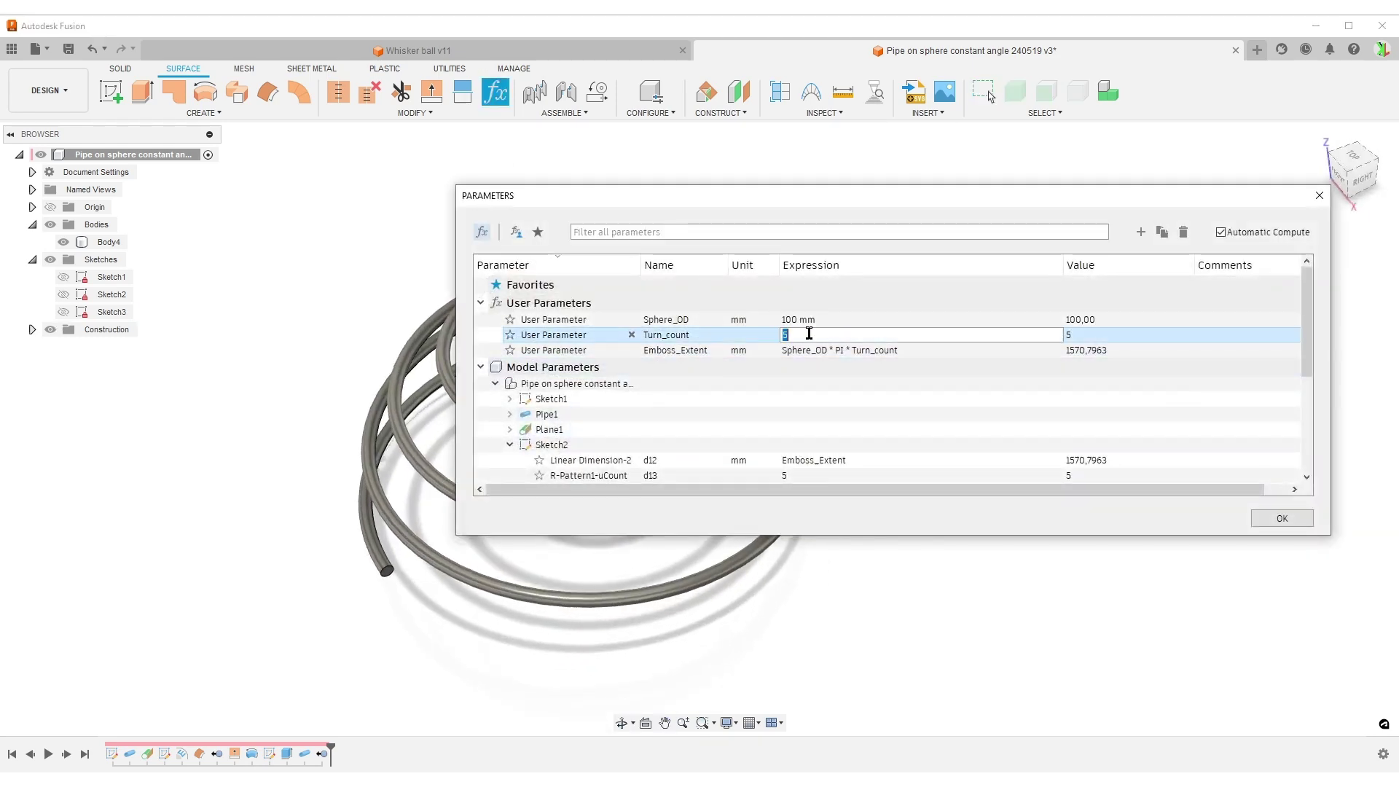
text(6)
key(Return)
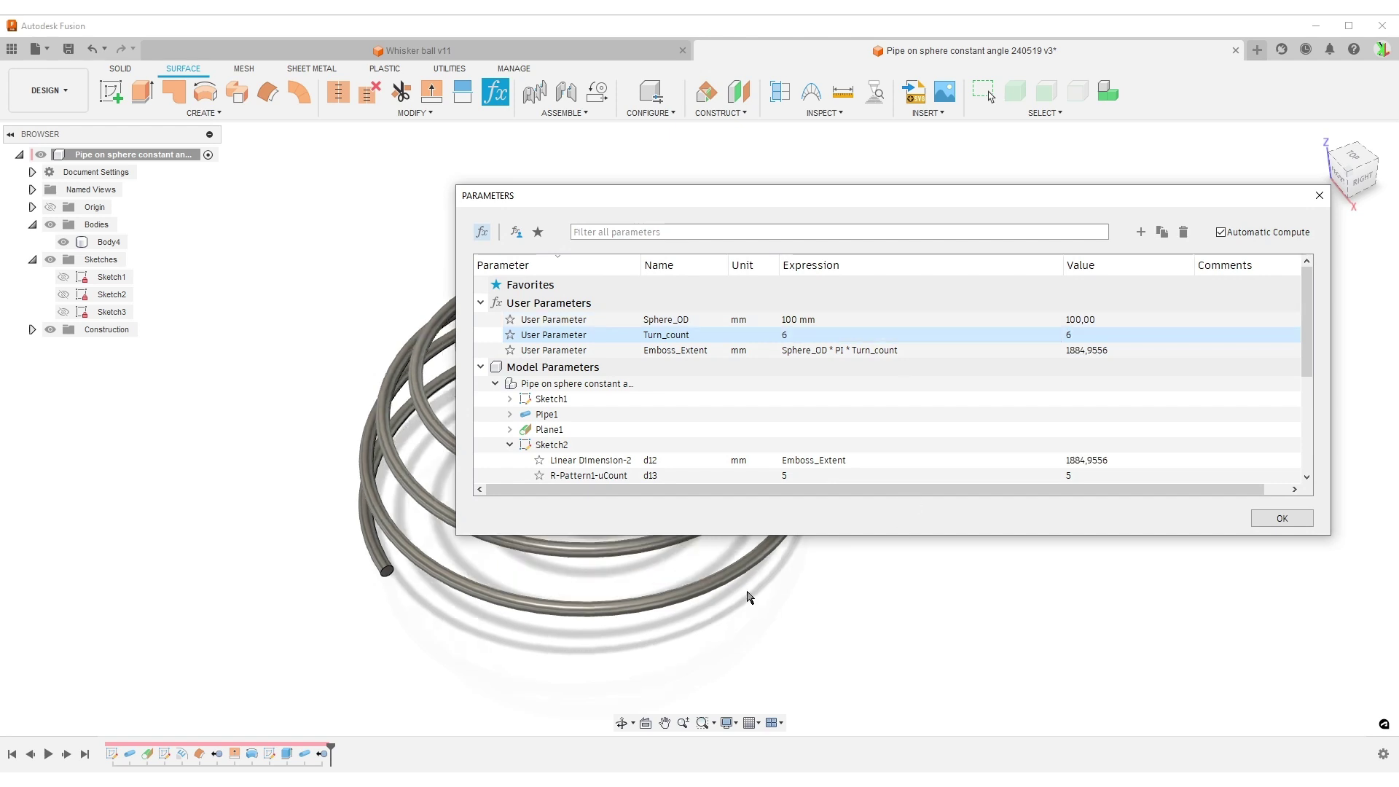
drag(866, 197, 1200, 176)
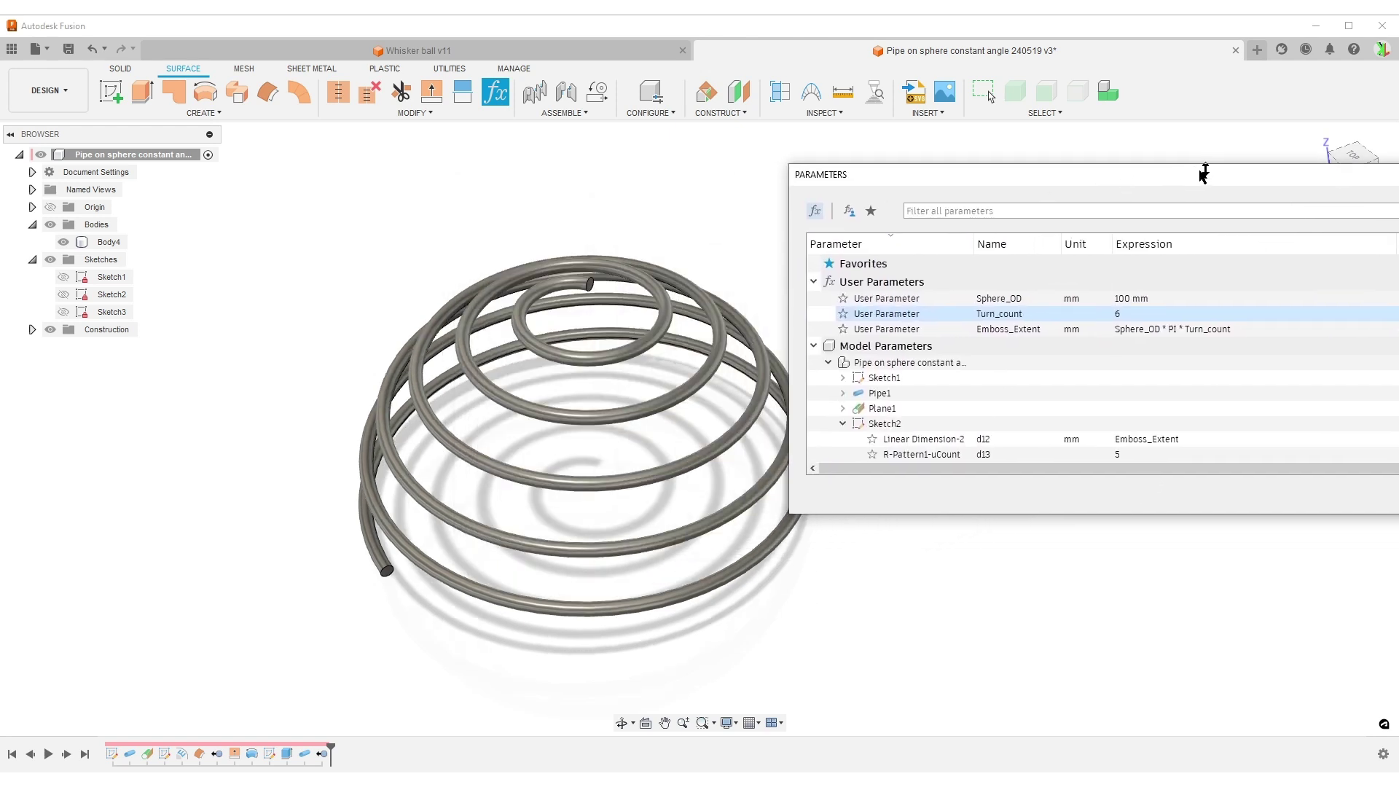
click(1156, 317)
text(3)
key(Return)
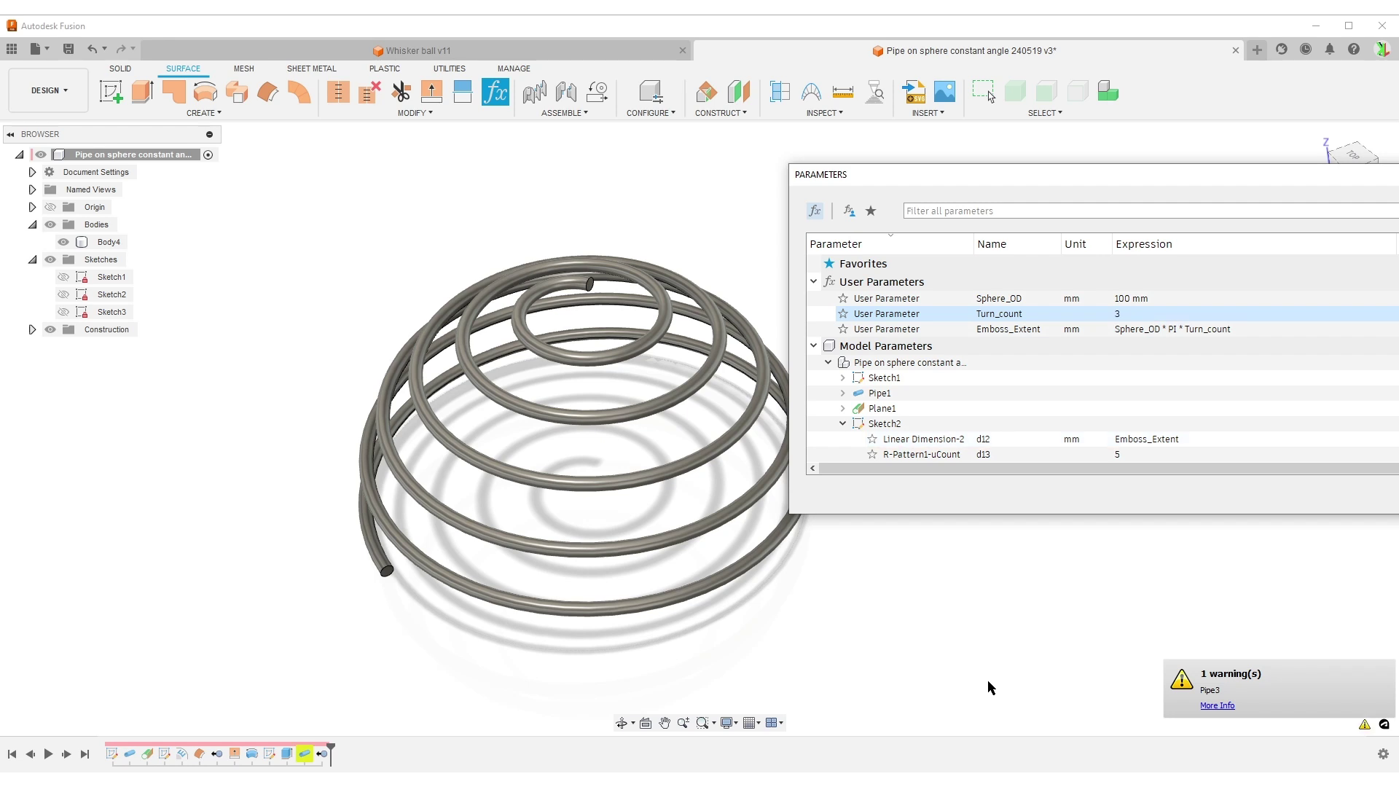
Step: Try Turn_count 3,5 and 4, settle on 5, and close the parameters list
click(1130, 318)
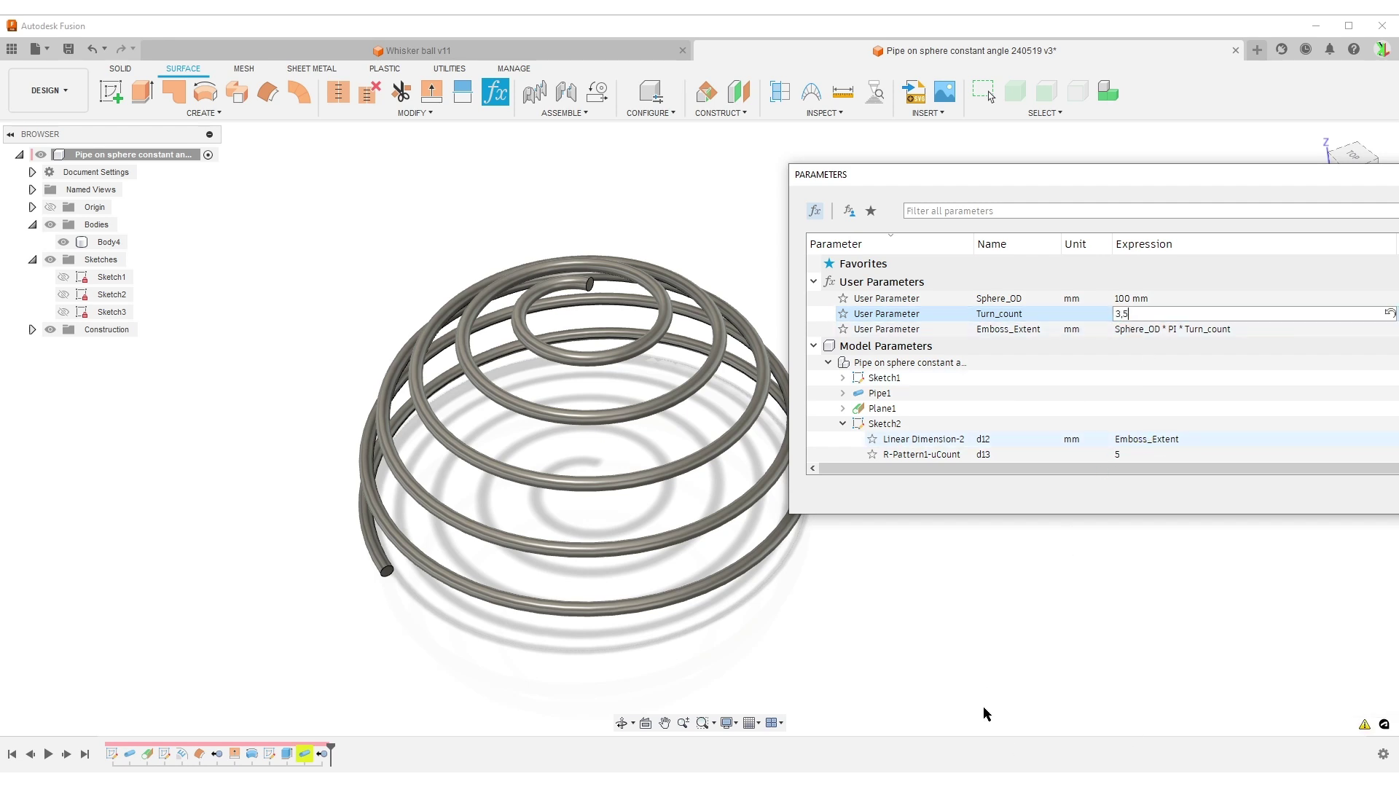
text(3,5)
key(Return)
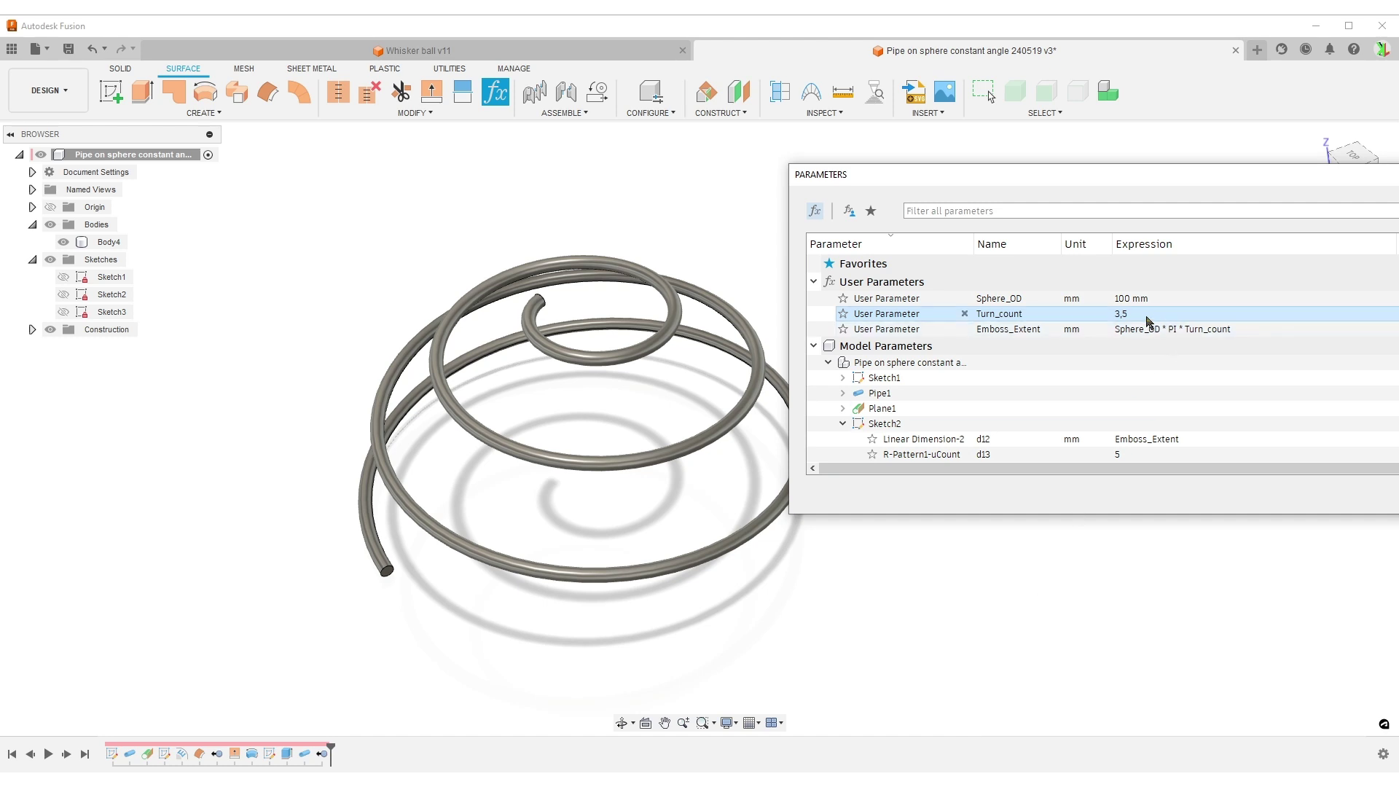
key(Return)
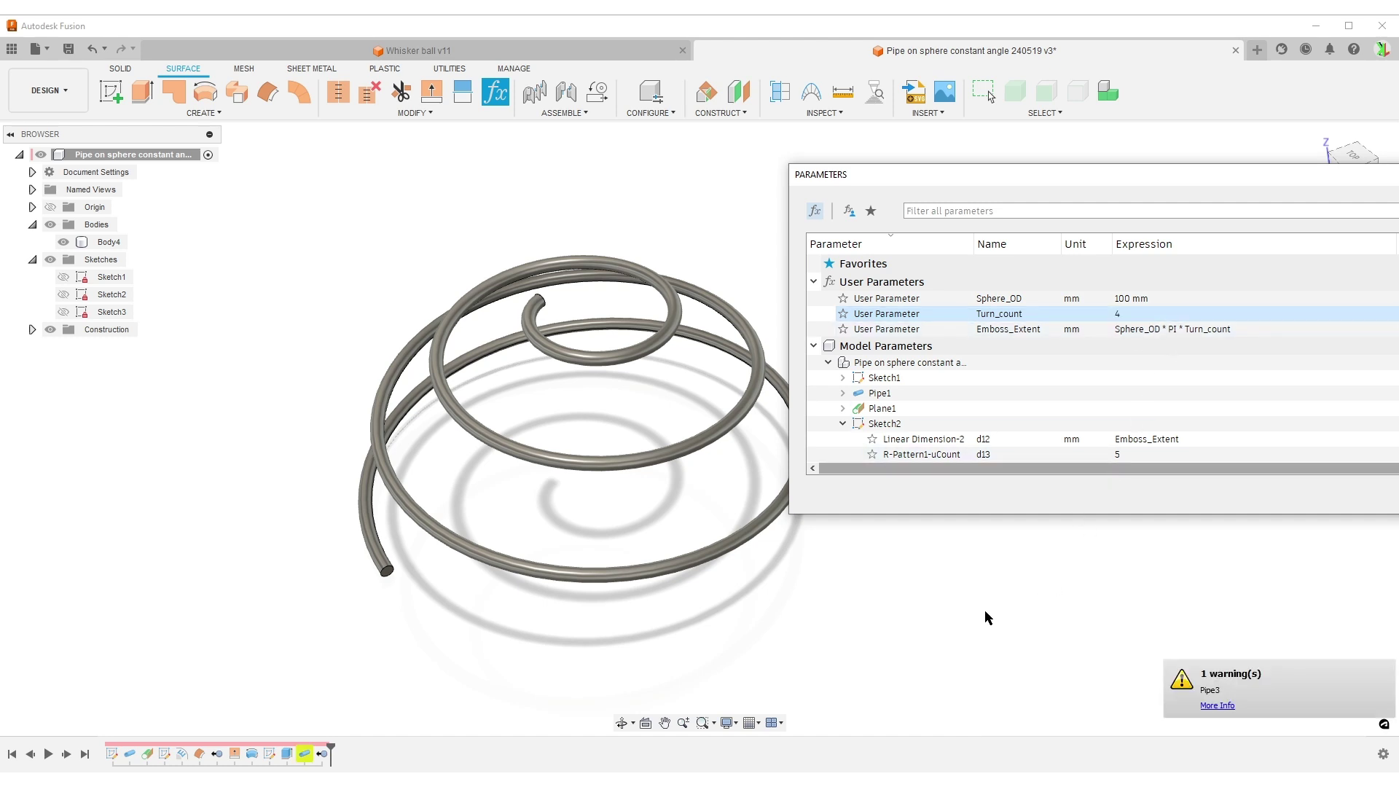
click(1145, 314)
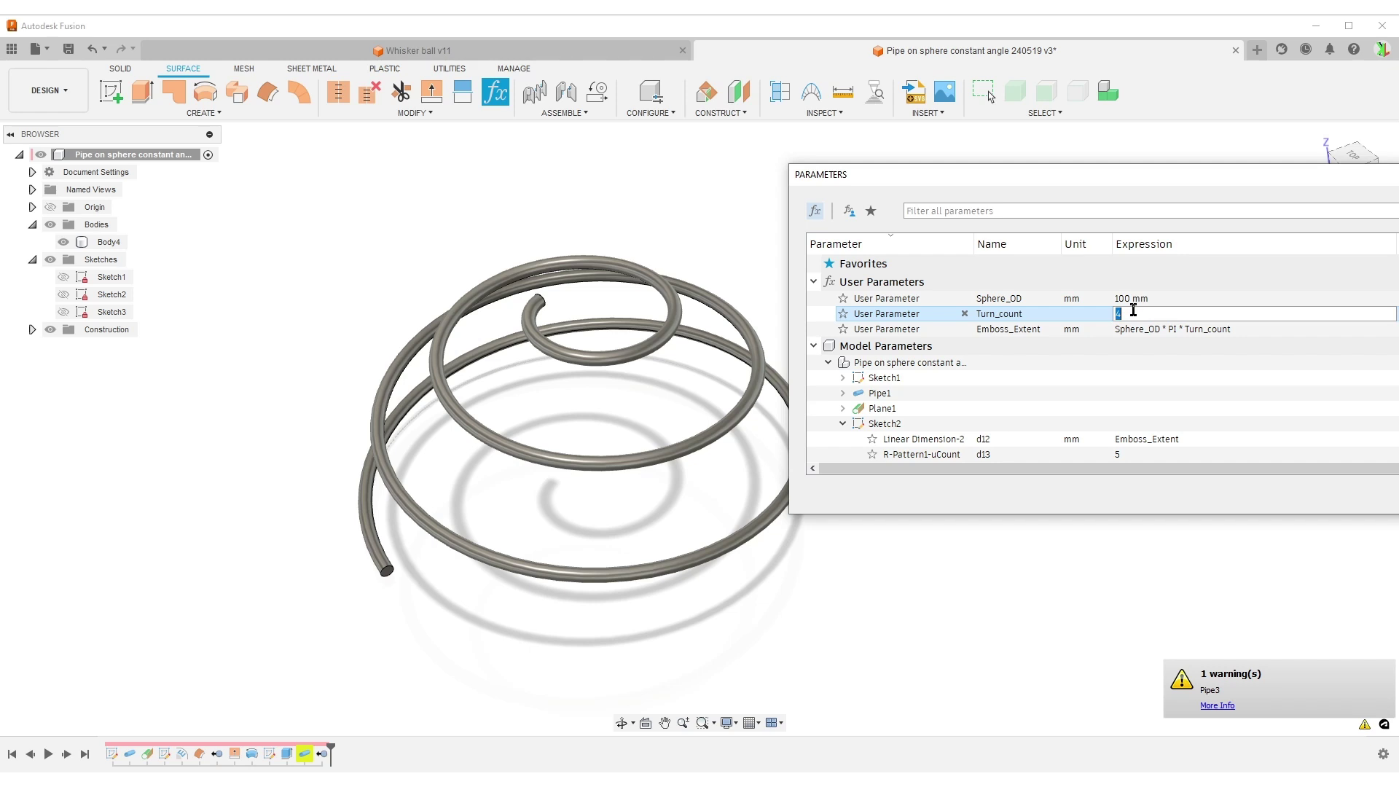
key(Return)
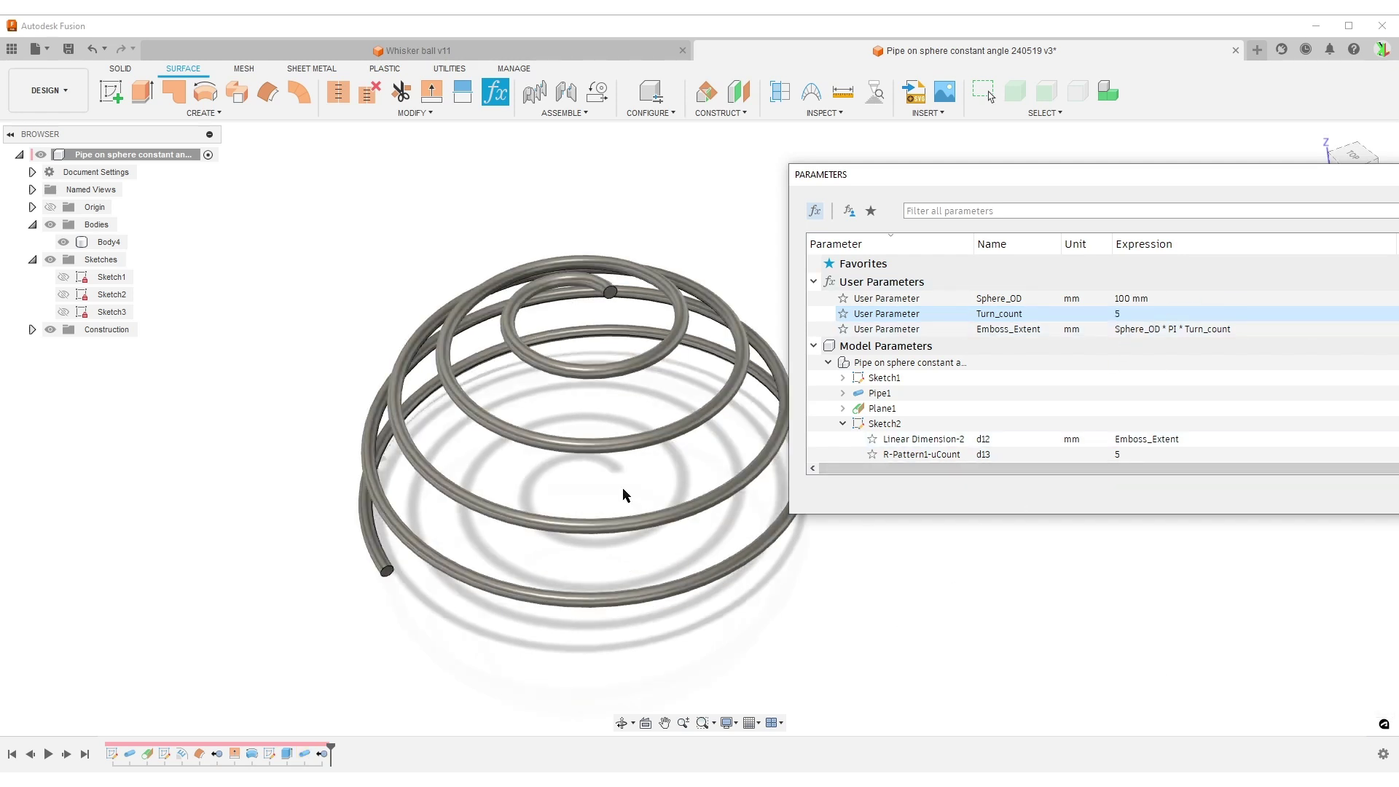
shift+middle_drag(802, 602, 520, 367)
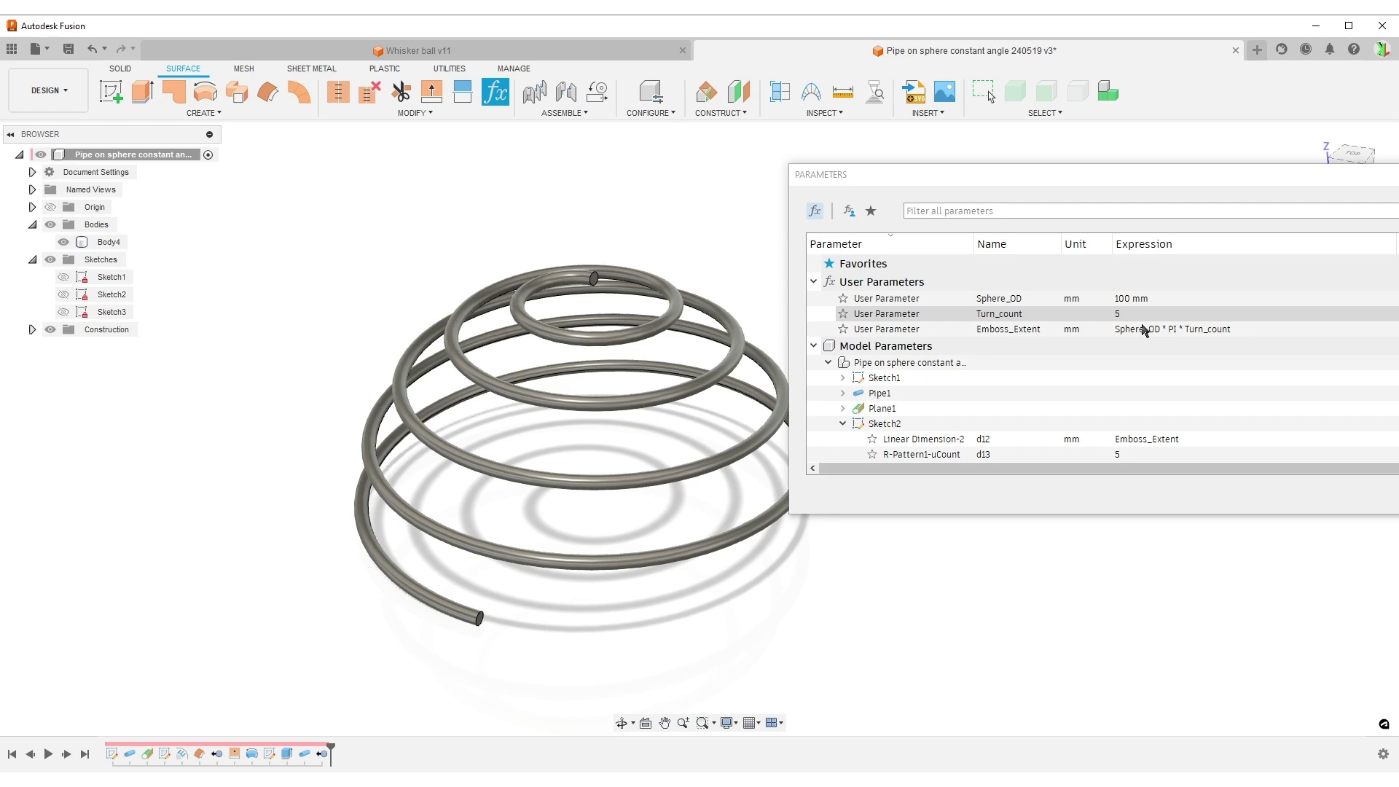
click(1043, 513)
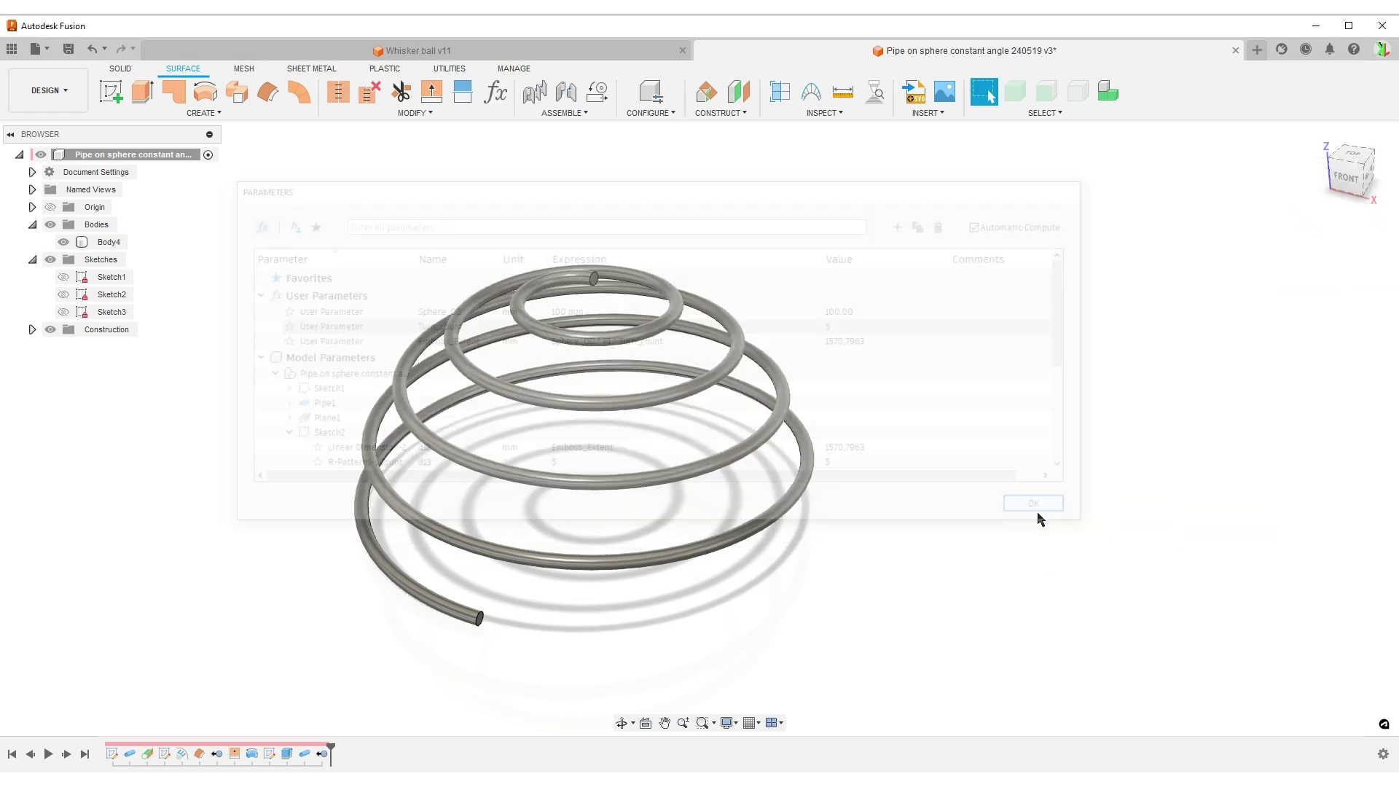
Step: Circular-pattern Body4 into 2 copies about the horizontal origin axis
click(116, 69)
text(s)
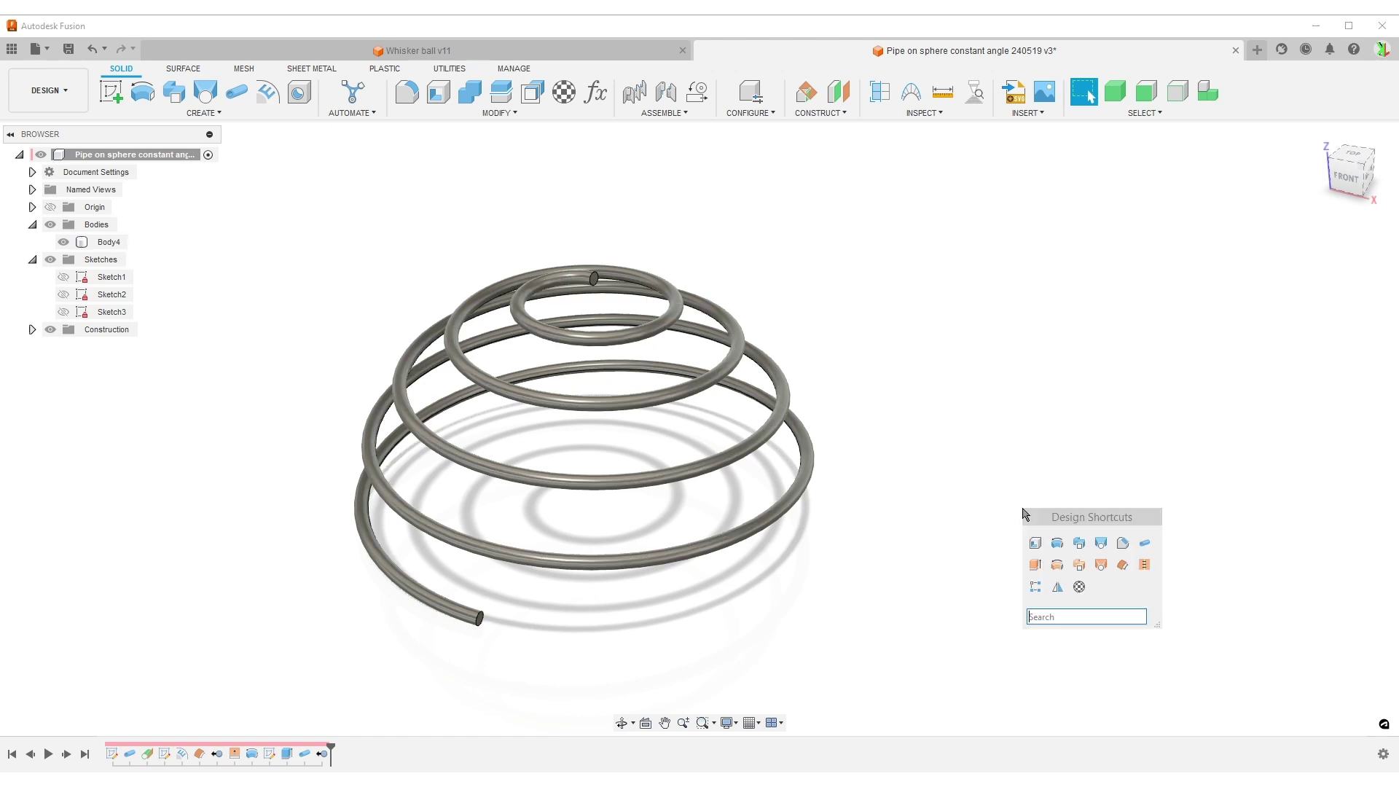
text(cir)
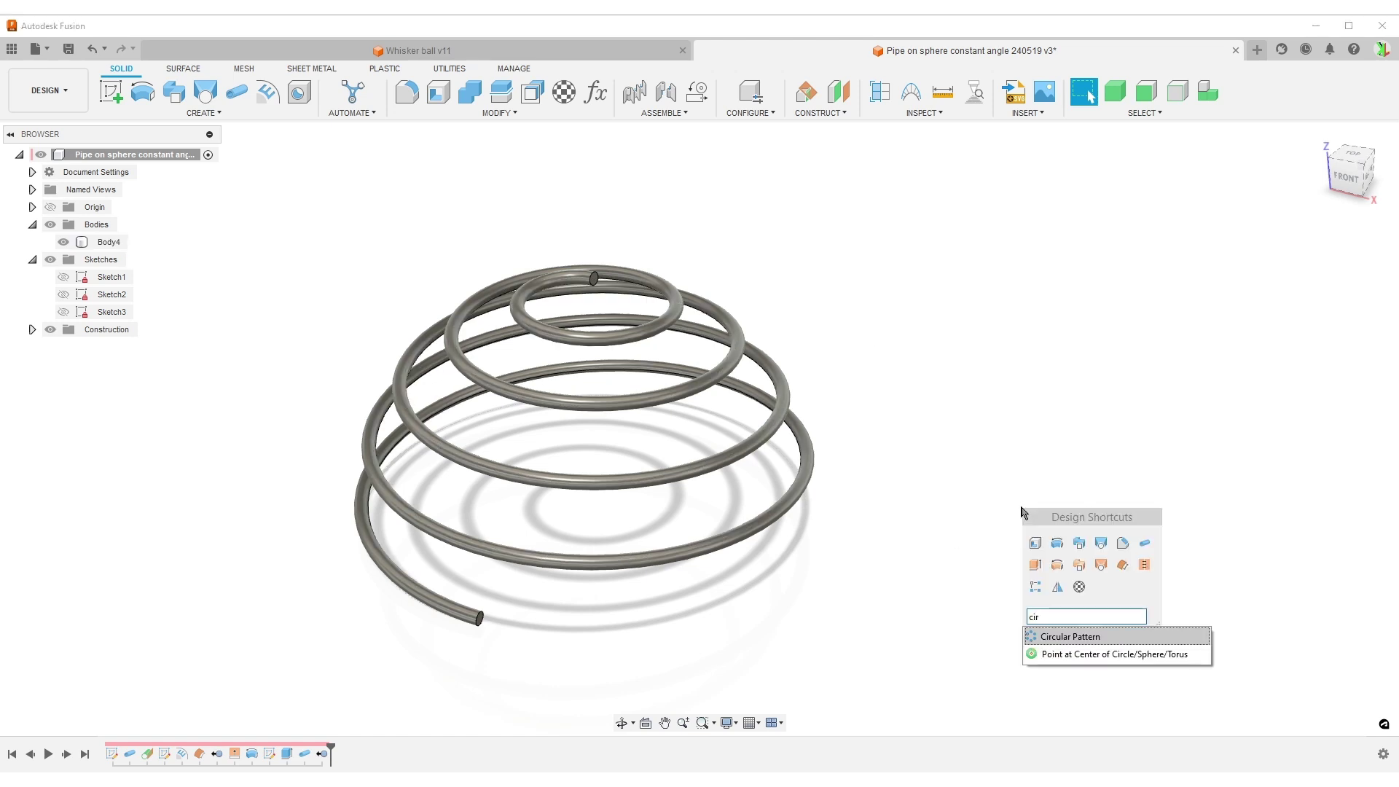
click(1071, 638)
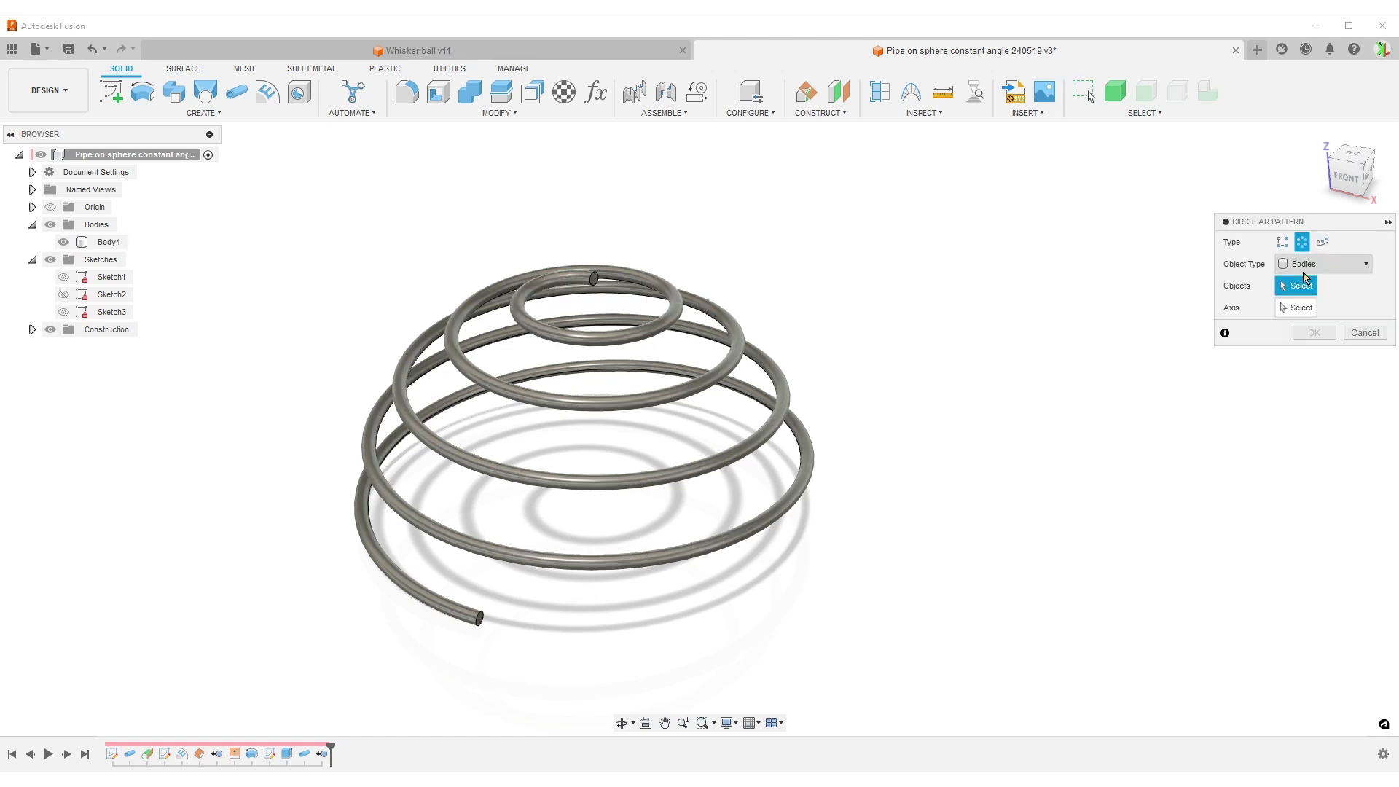
click(755, 469)
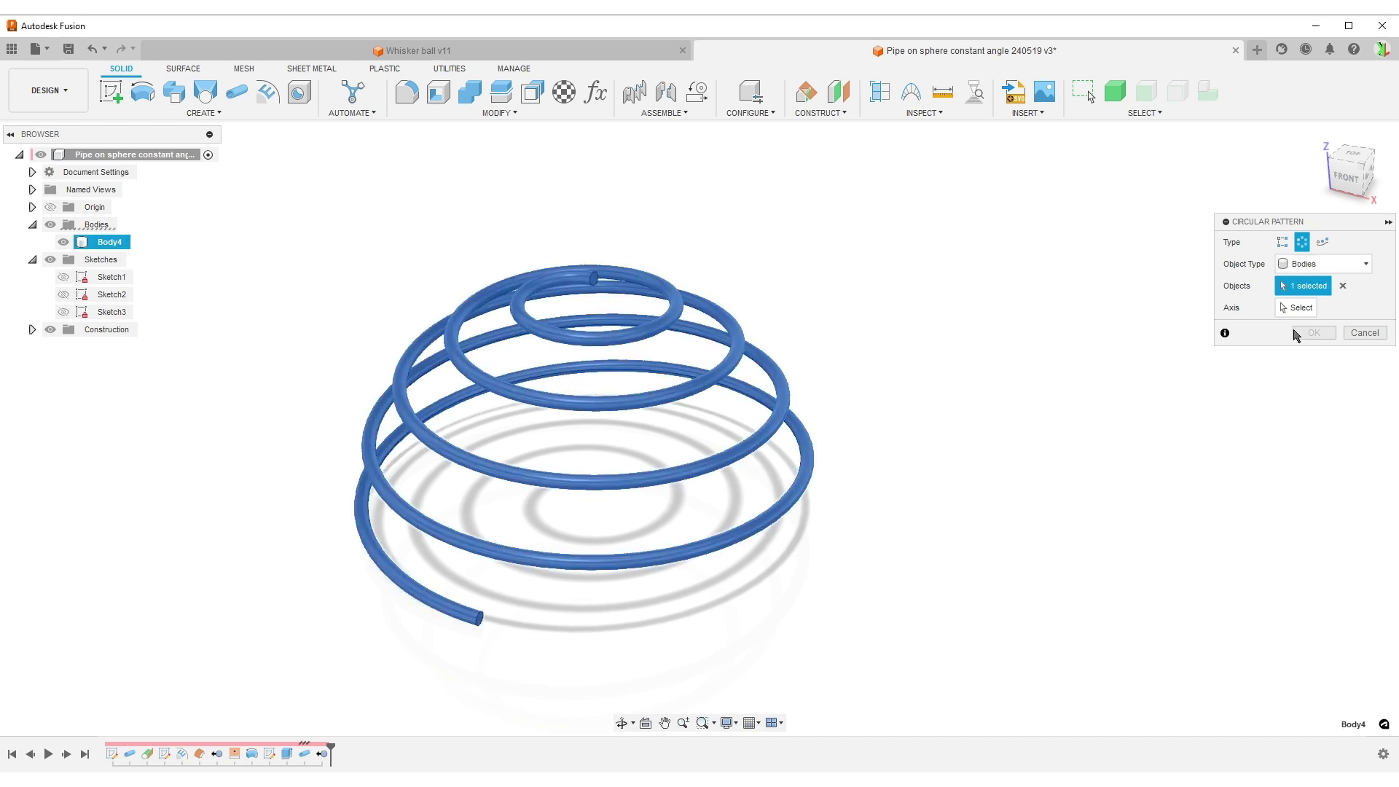
click(1293, 308)
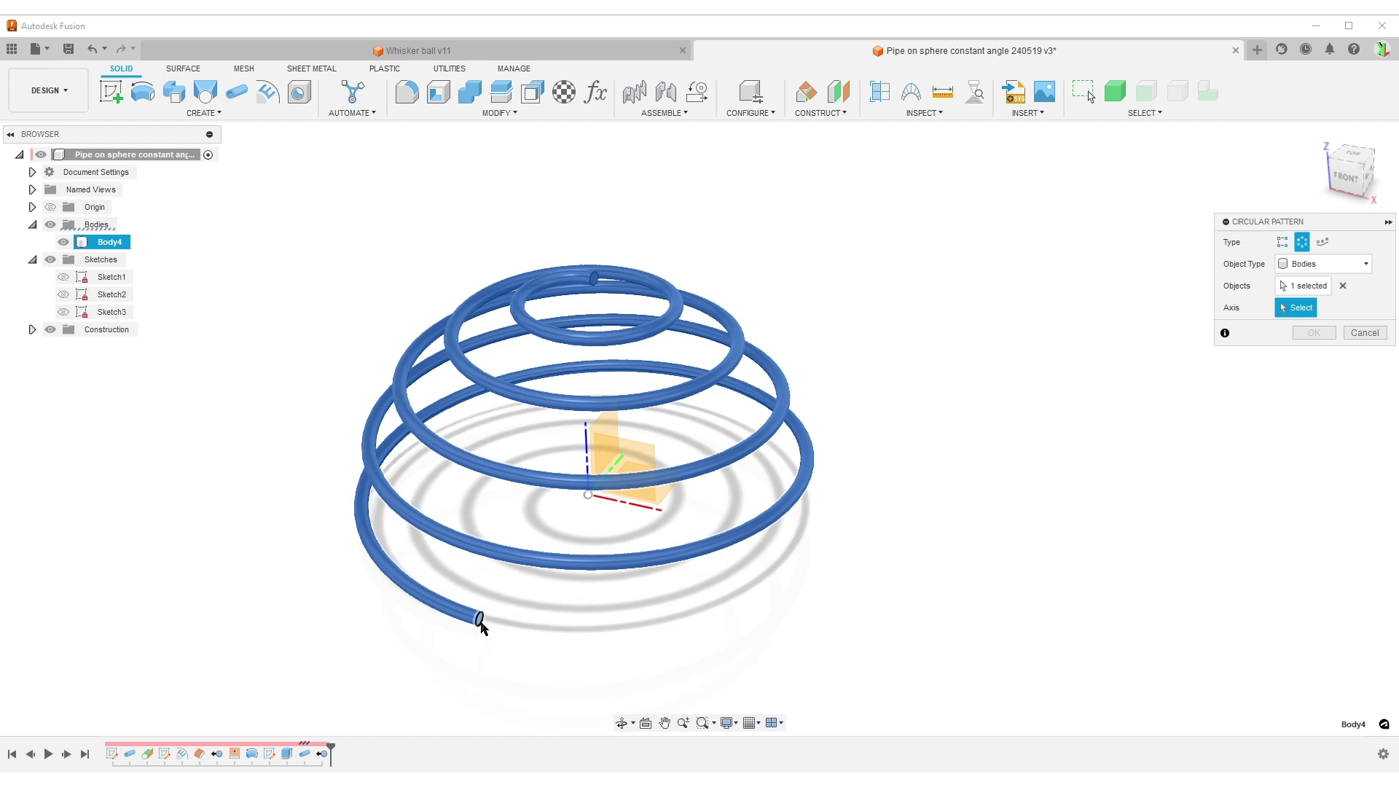
shift+middle_drag(998, 524, 770, 516)
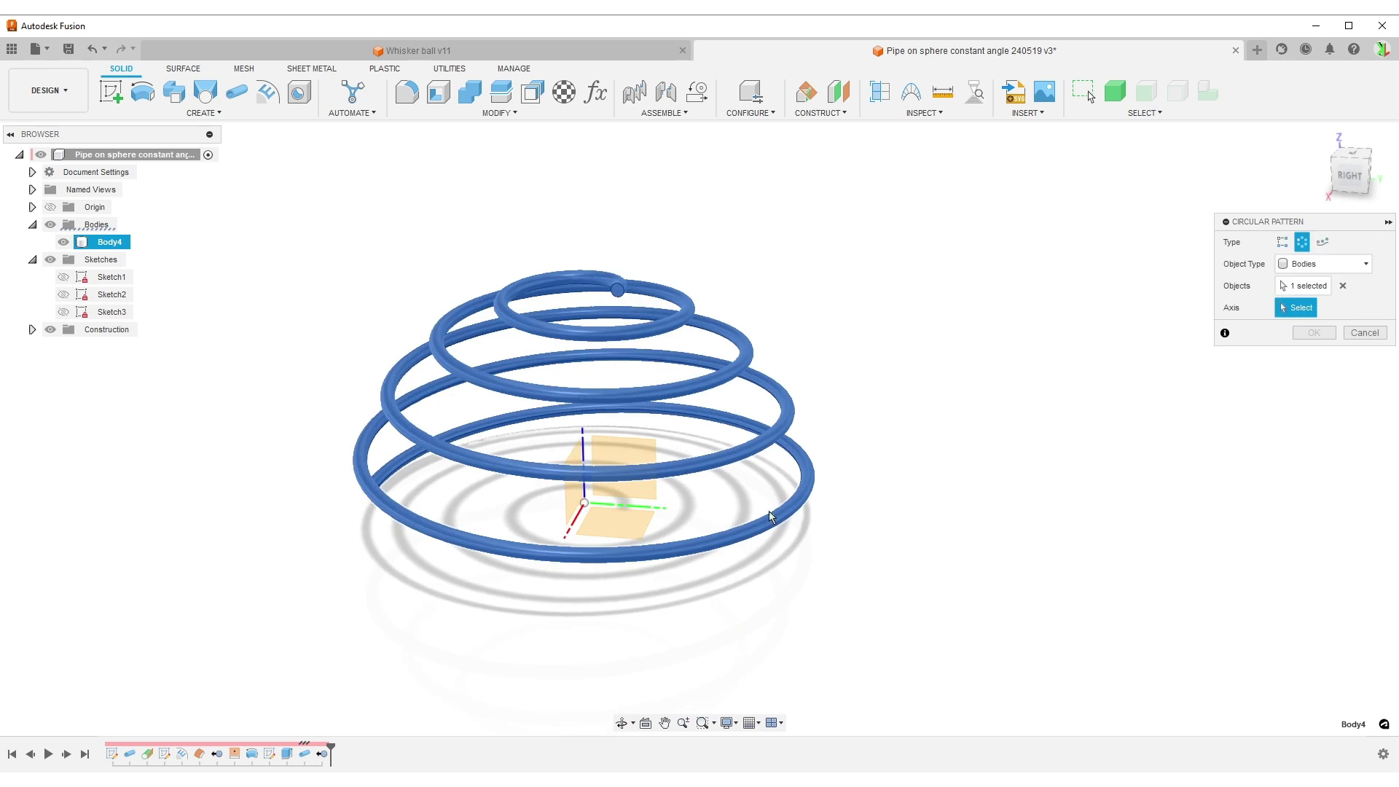
click(664, 510)
click(1295, 372)
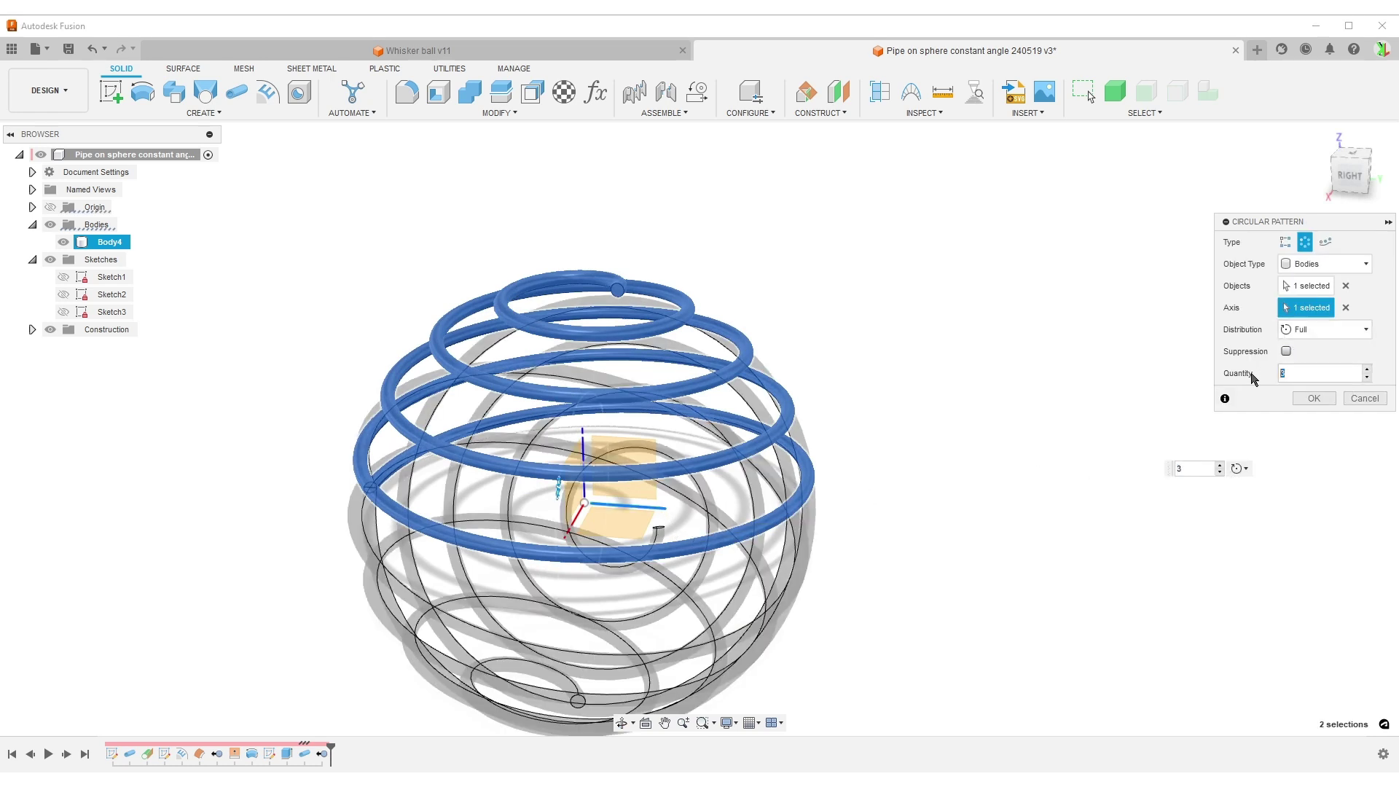
text(2)
click(1314, 397)
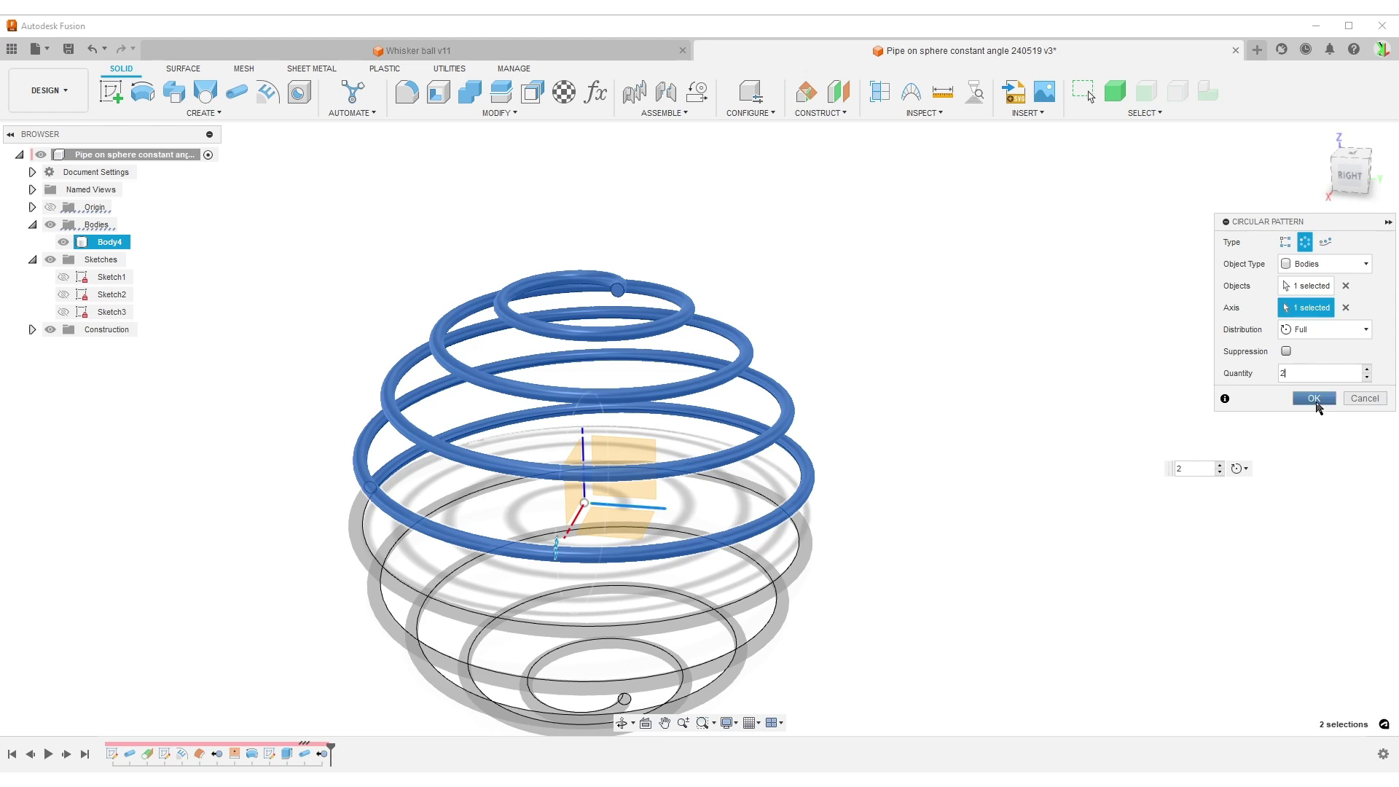
scroll(386, 396, down, 5)
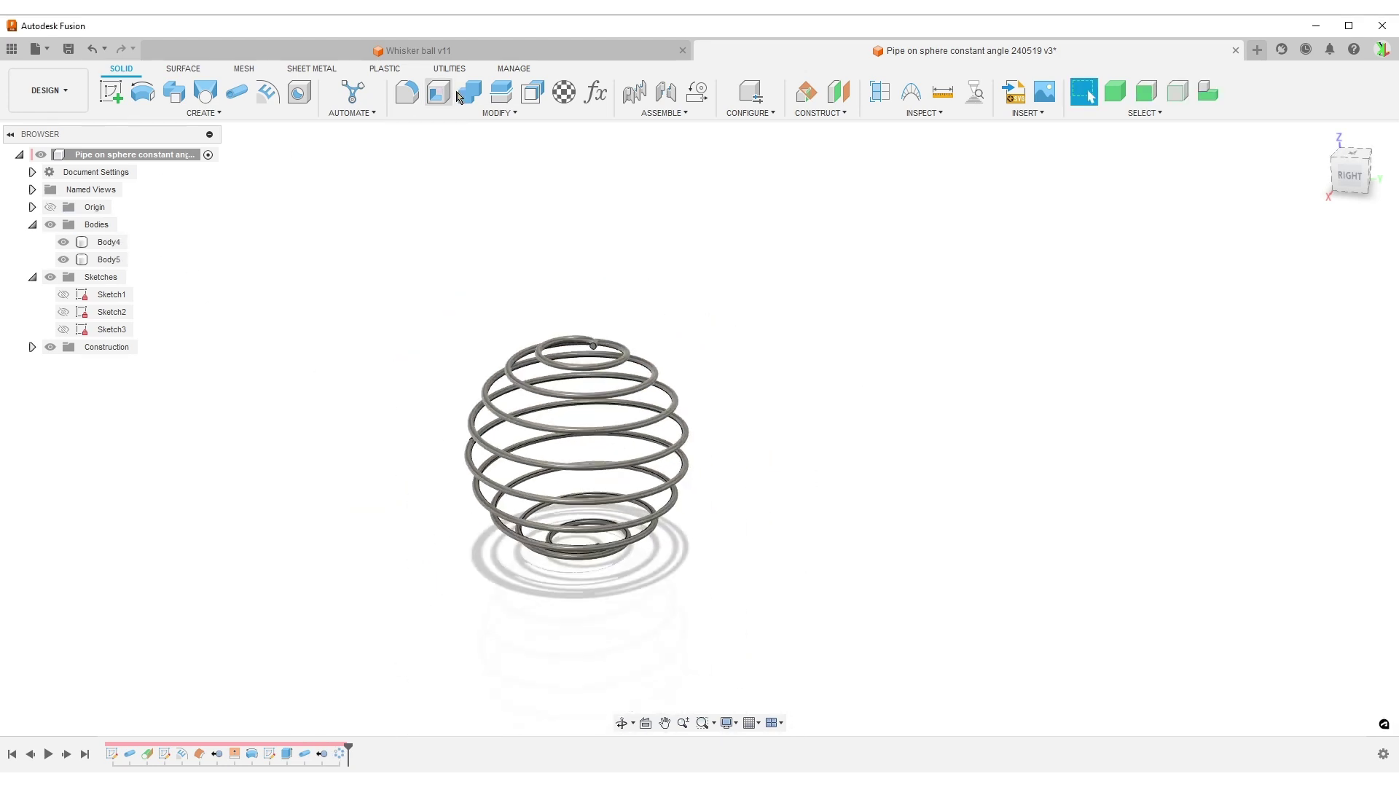
Step: Combine Body4 and Body5 into a single double-spiral wire-ball body
click(470, 92)
click(109, 242)
click(108, 260)
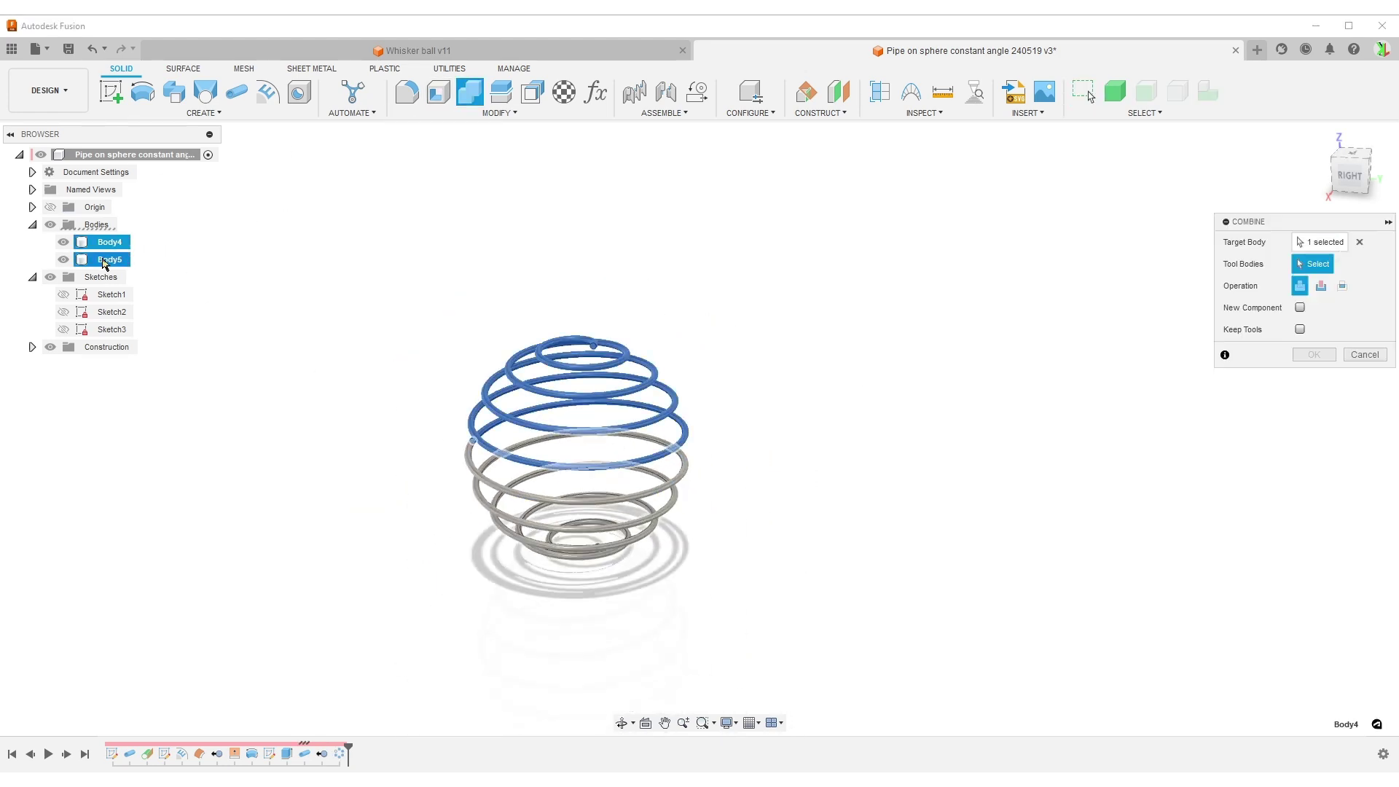
click(1310, 355)
scroll(725, 494, up, 3)
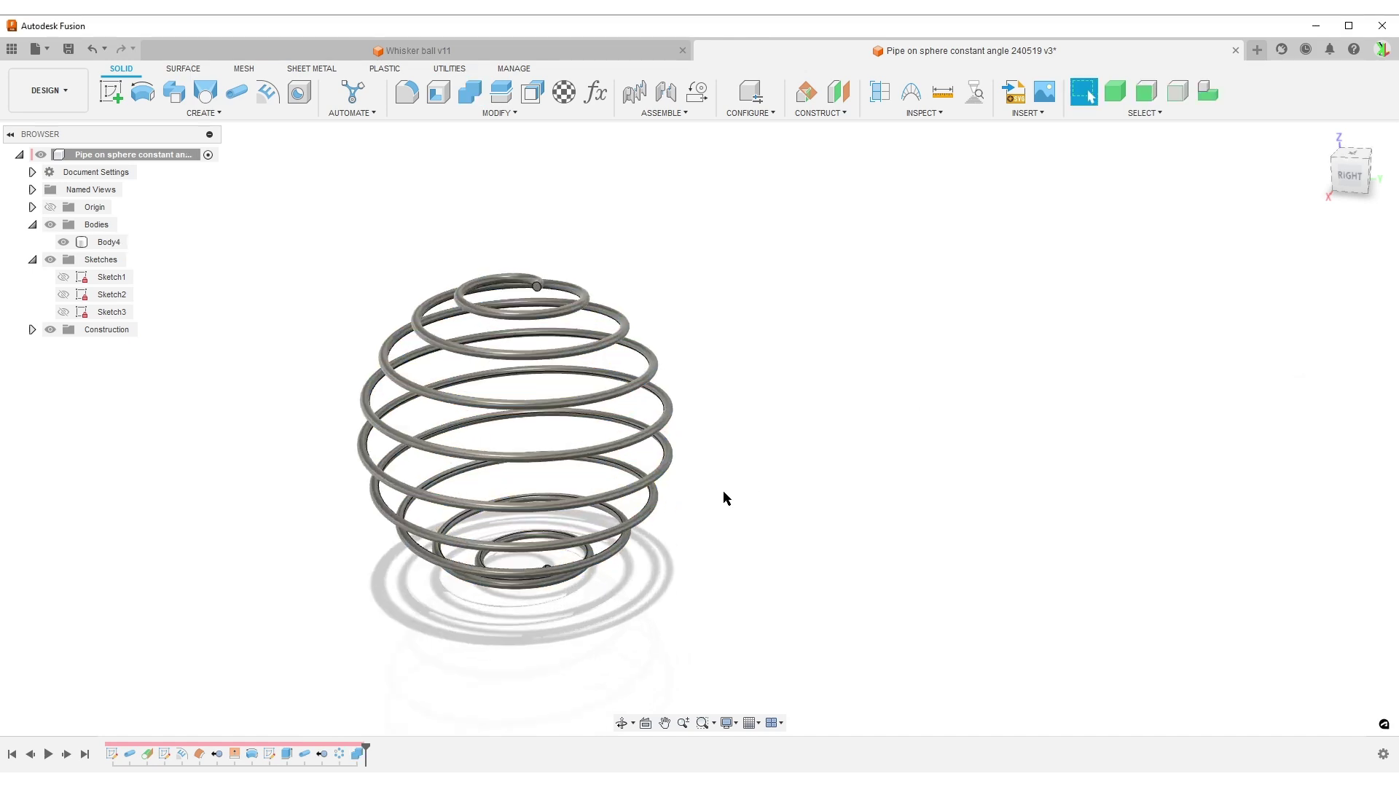
shift+middle_drag(725, 493, 1014, 443)
Step: Set Turn_count to 8, making Emboss_Extent 2513,2741 mm and the wire ball denser
scroll(998, 429, up, 3)
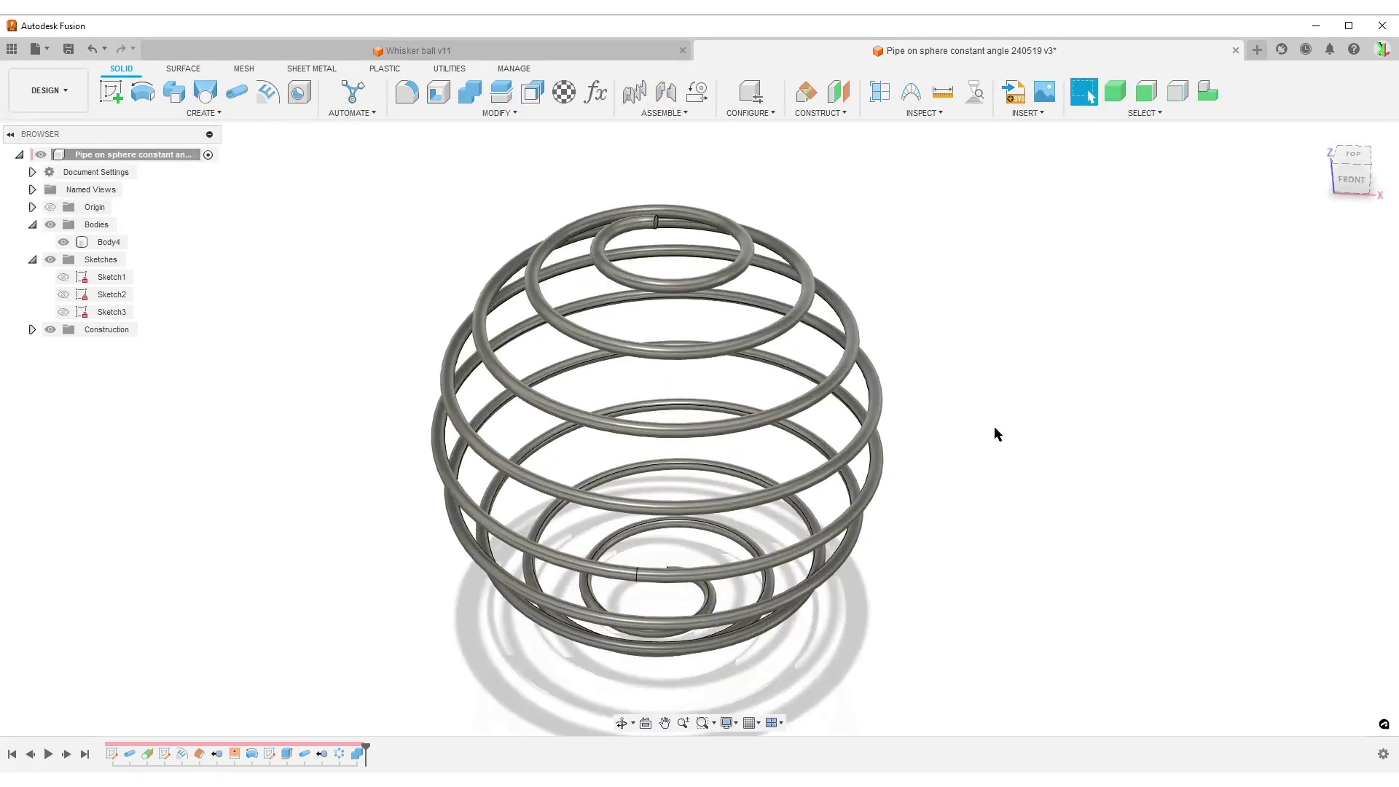
click(592, 90)
click(562, 326)
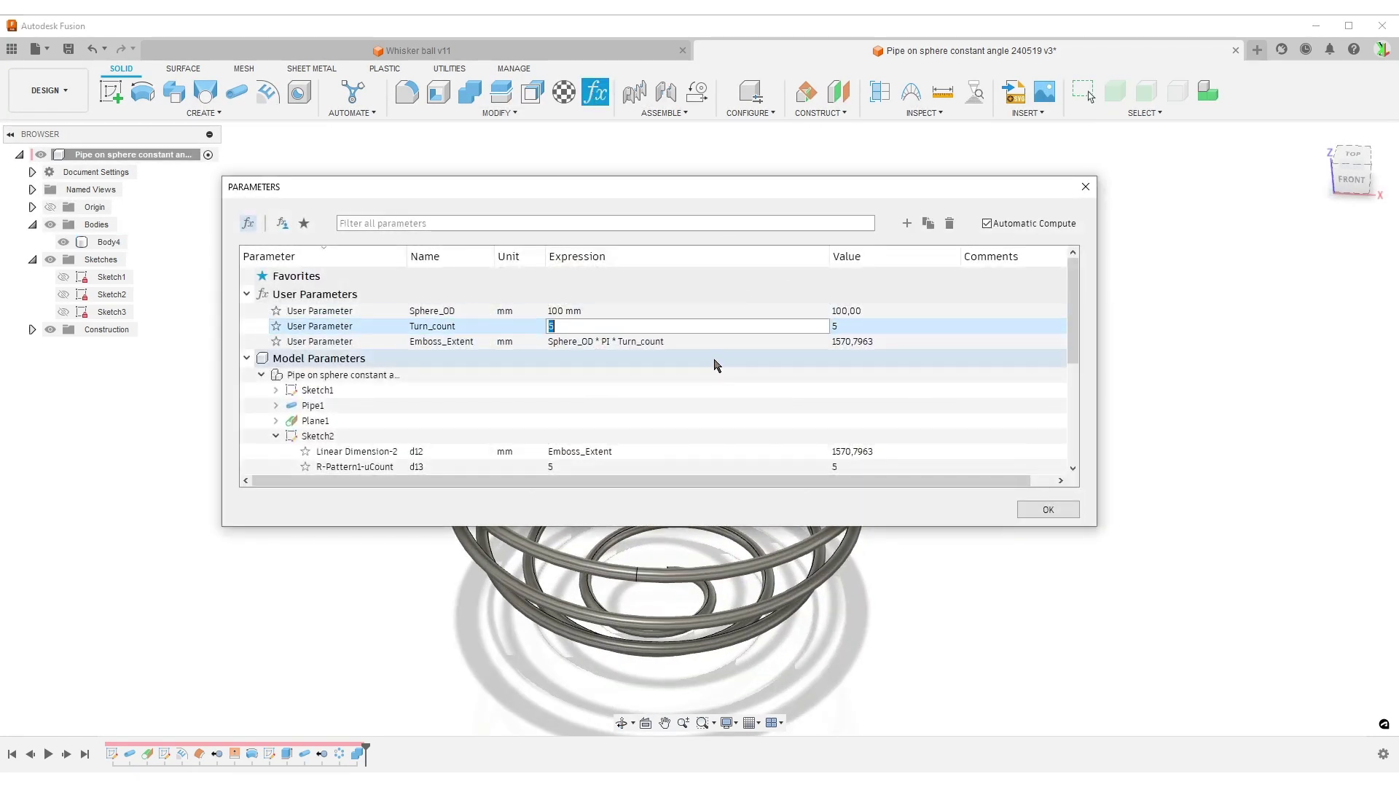
text(8)
key(Return)
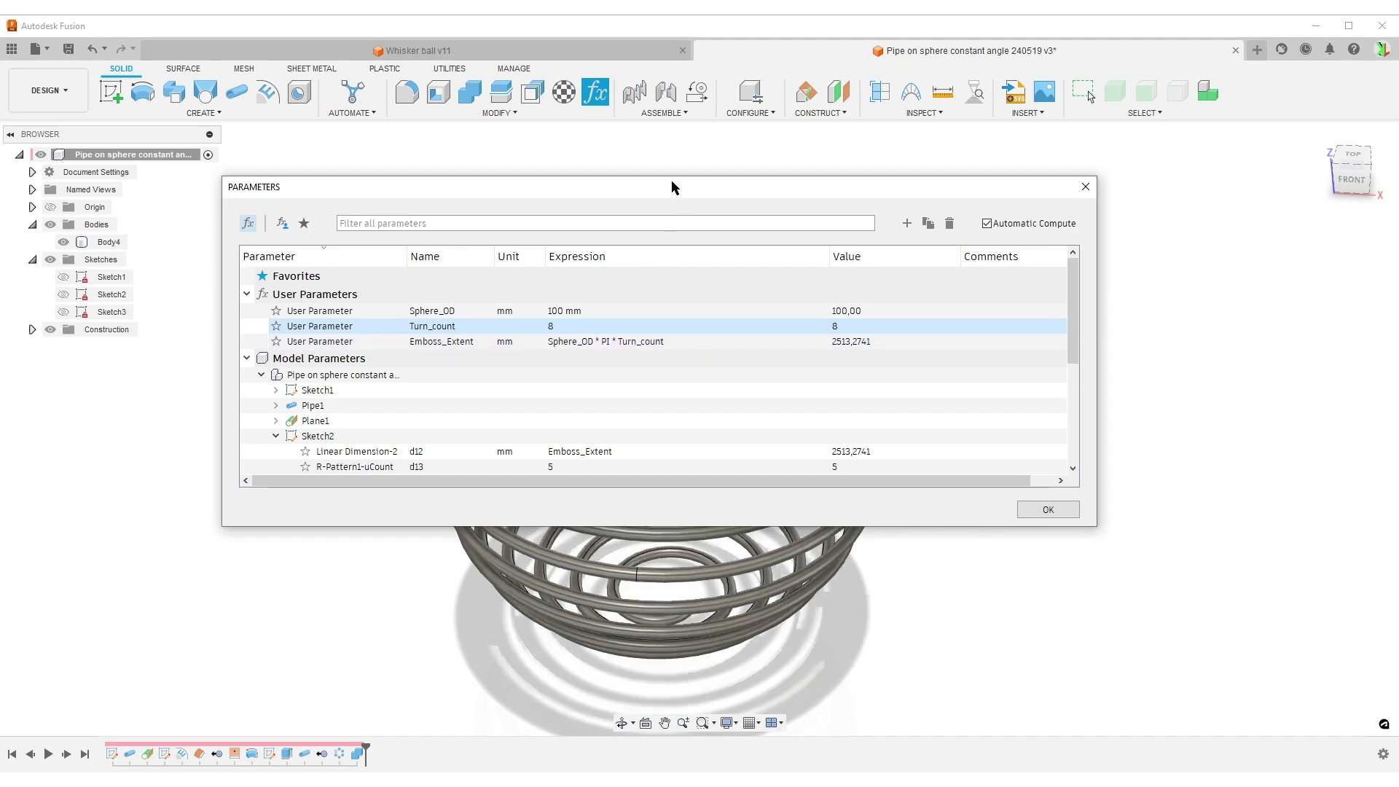
drag(671, 188, 870, 229)
click(1246, 551)
shift+middle_drag(1033, 570, 993, 571)
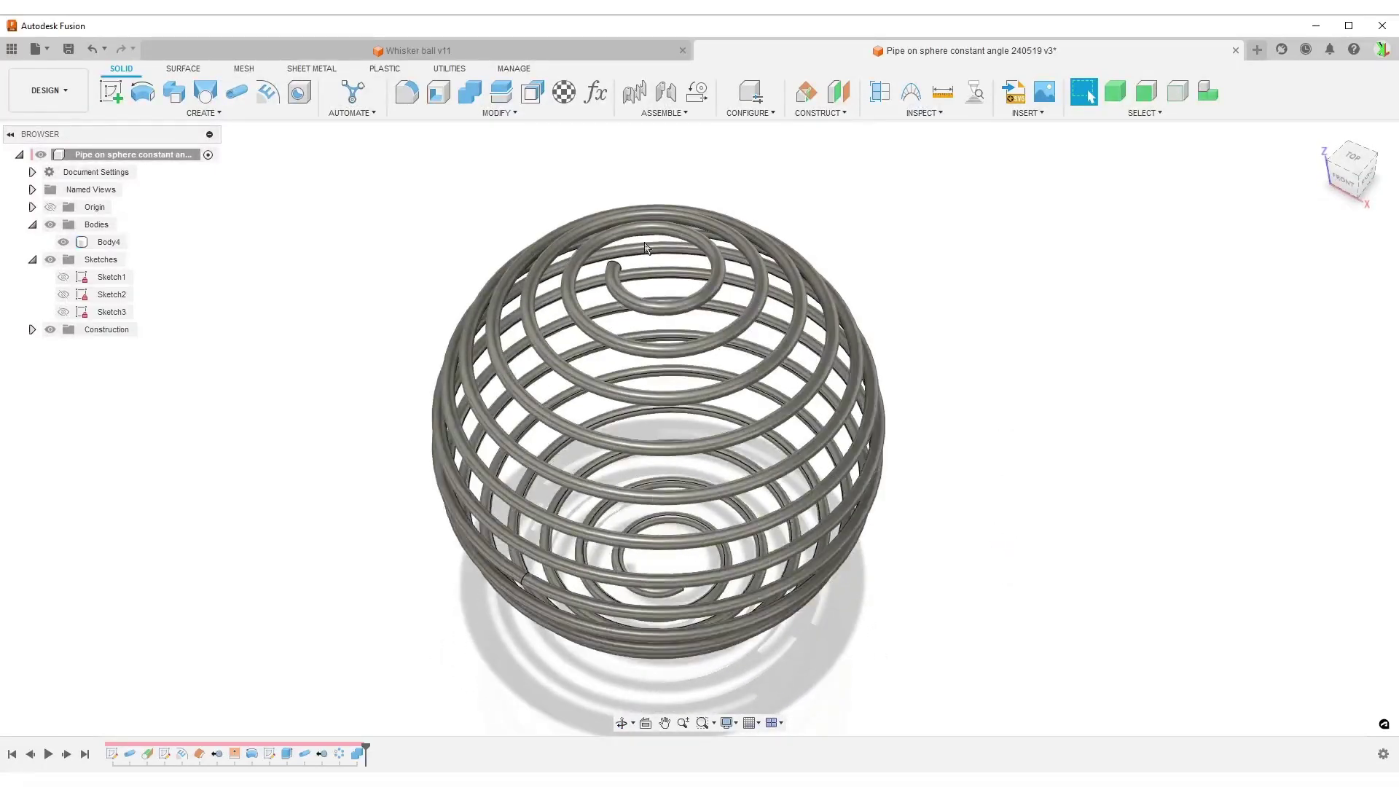
Step: Edit Sketch3 so the centre circle's diameter is Sphere_OD / 7 (14,2857 mm), then finish the sketch
double_click(292, 754)
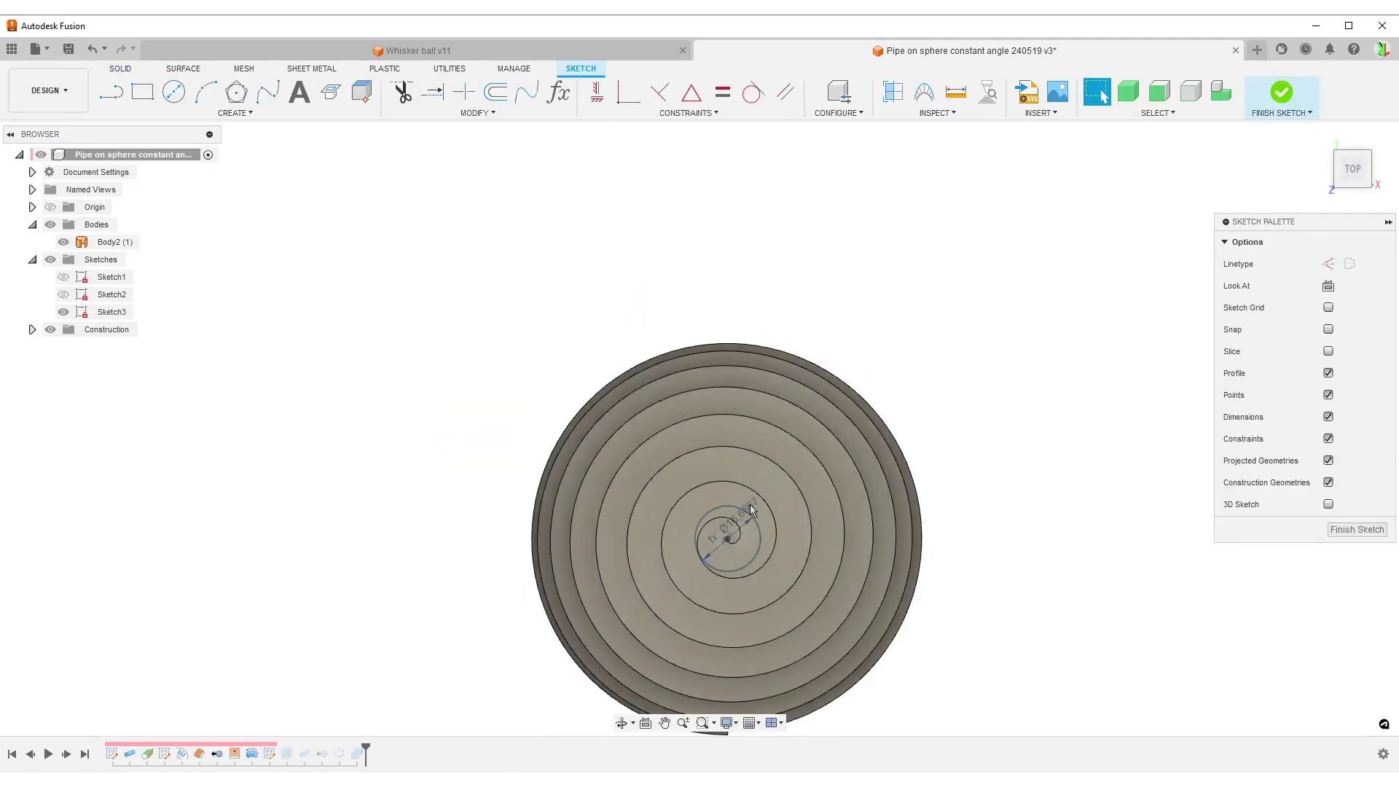
drag(750, 510, 1027, 481)
double_click(1030, 490)
key(End)
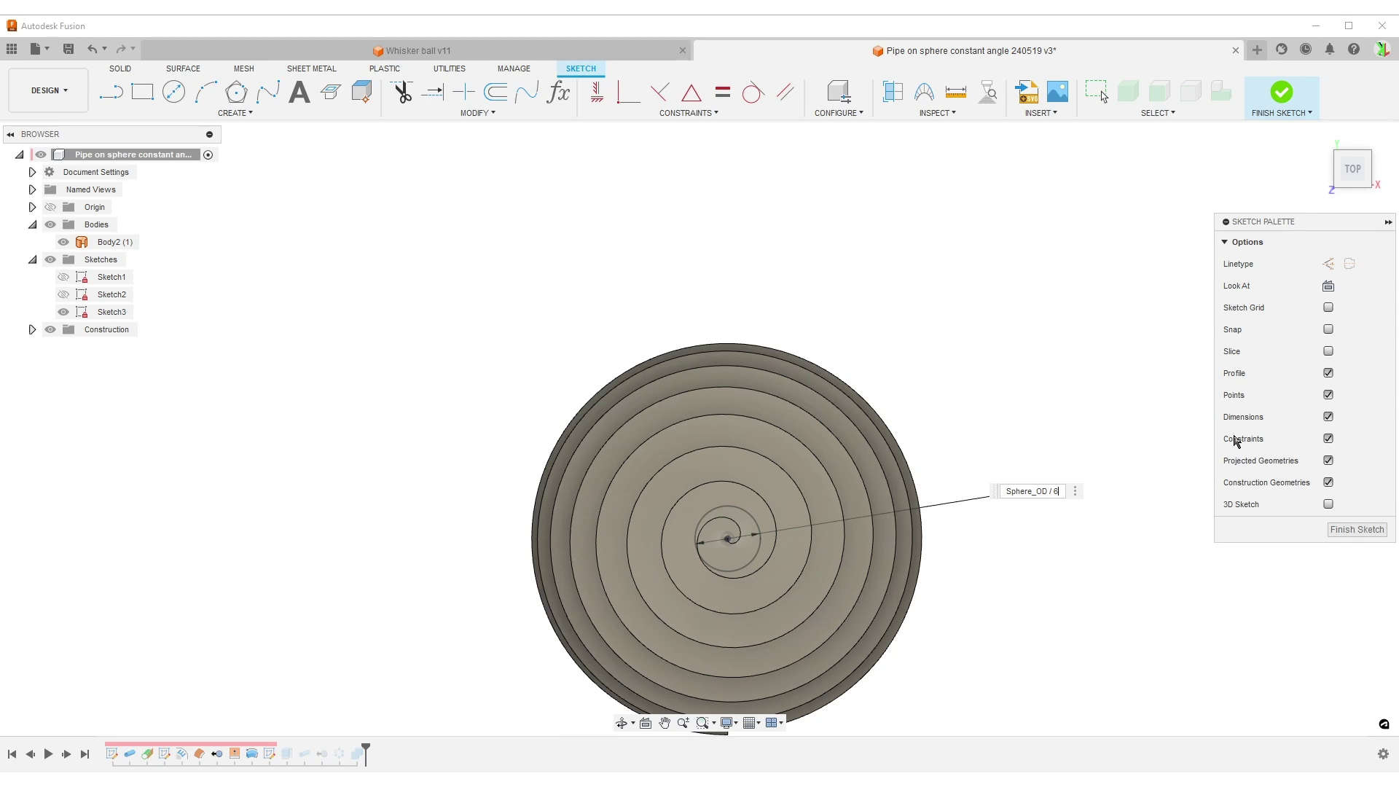
key(Return)
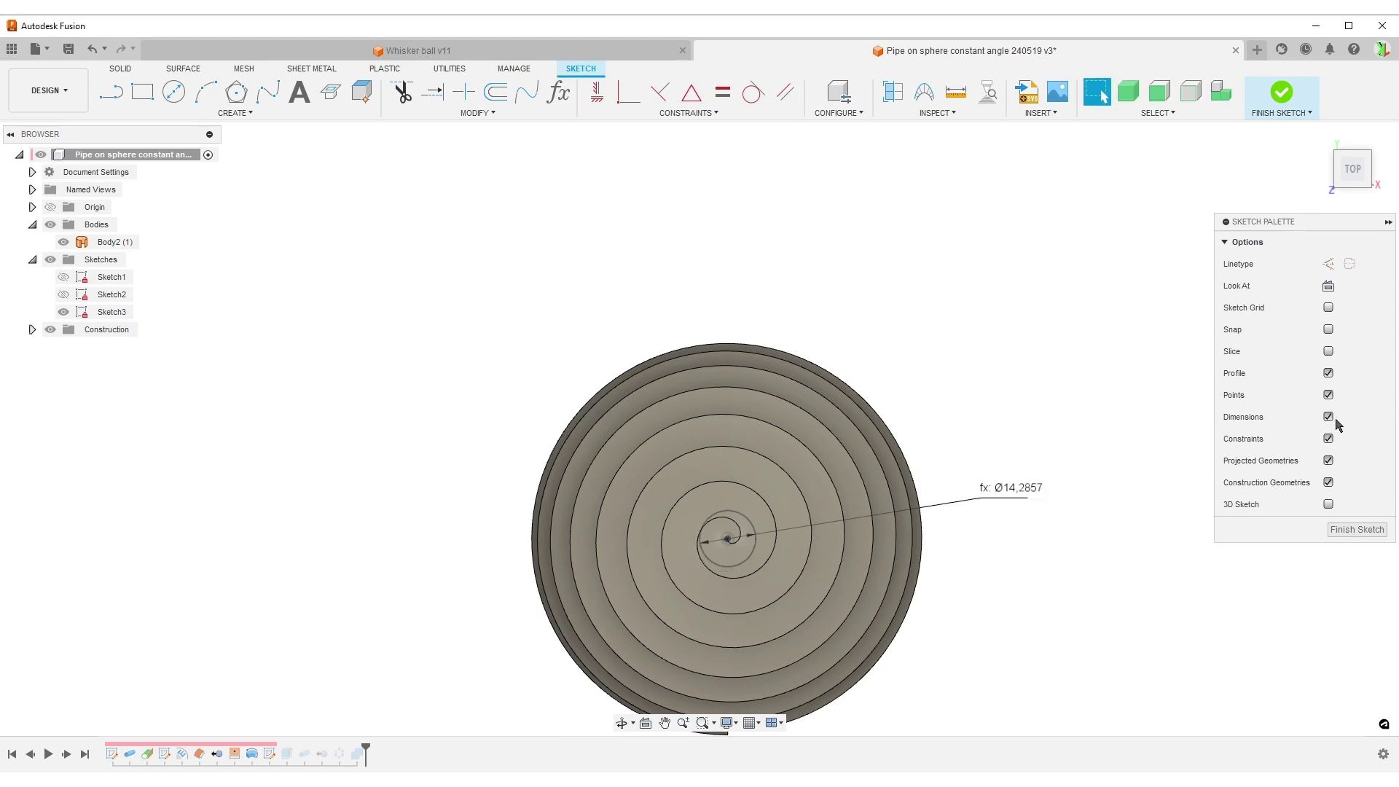
click(1340, 528)
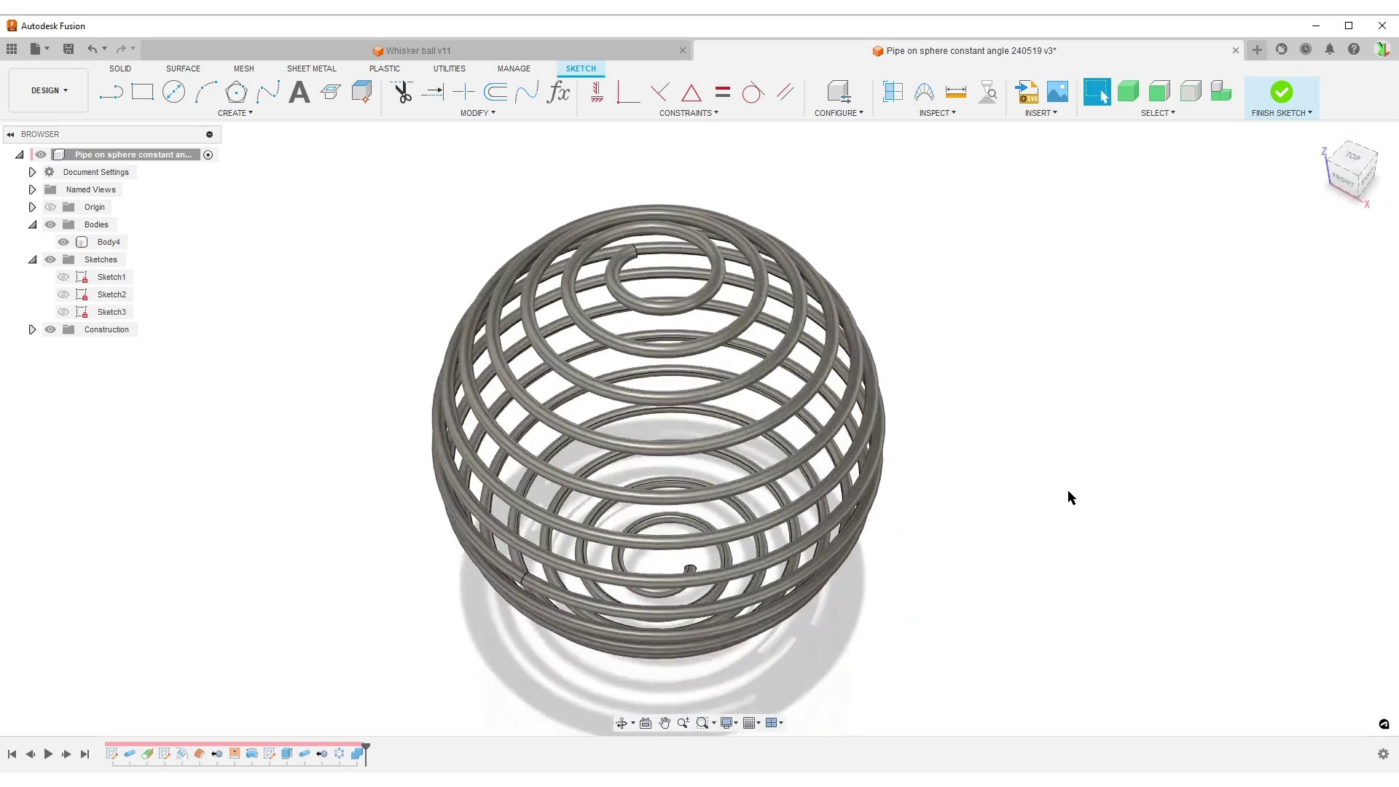
mouse_move(1068, 492)
shift+middle_down()
mouse_move(1008, 493)
mouse_move(1049, 405)
mouse_move(1039, 387)
mouse_move(1030, 465)
mouse_move(1002, 434)
mouse_move(997, 349)
mouse_move(997, 451)
shift+middle_up()
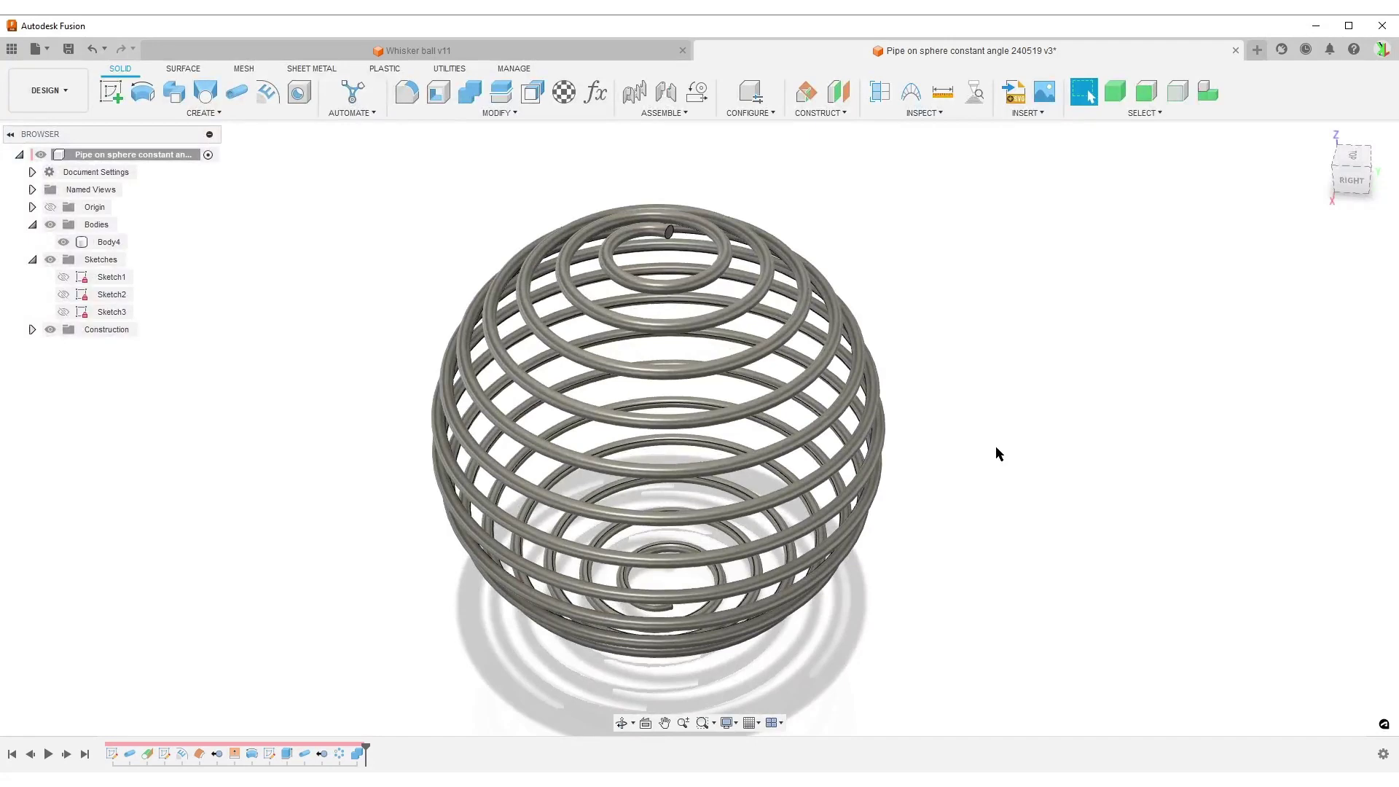